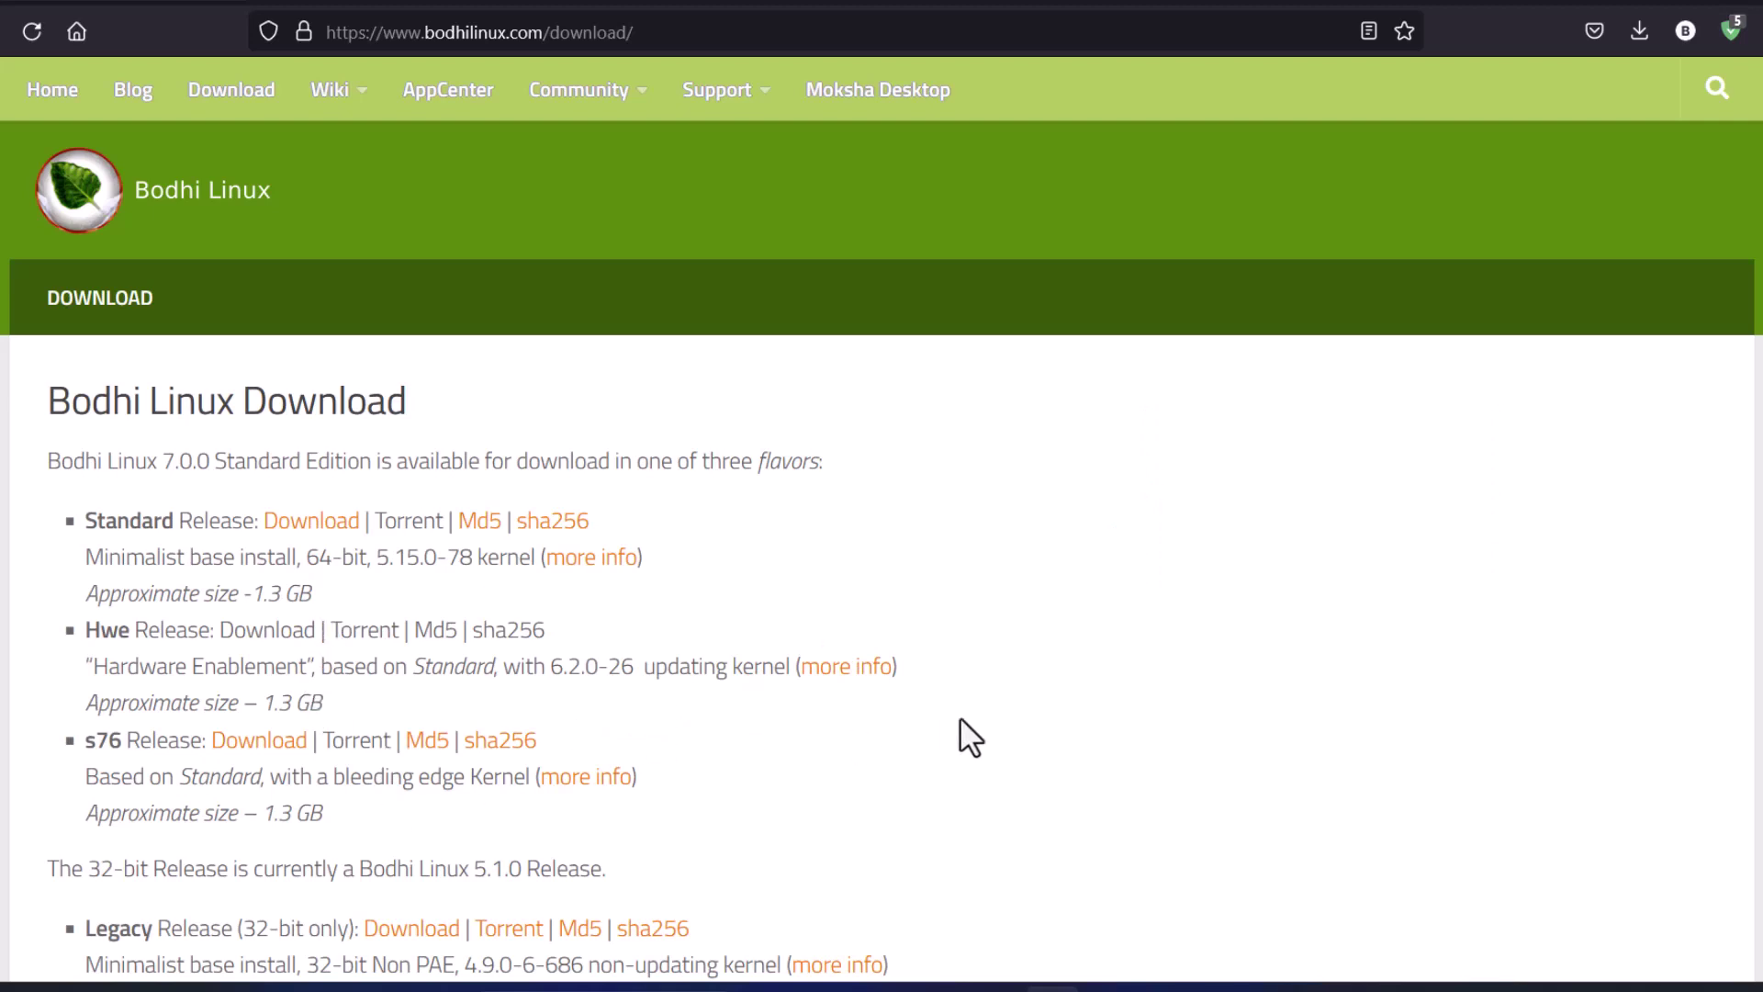
Start the s76 Bodhi ISO download from SourceForge, then cancel it and close the downloads list
scroll(960, 721, "down", 1)
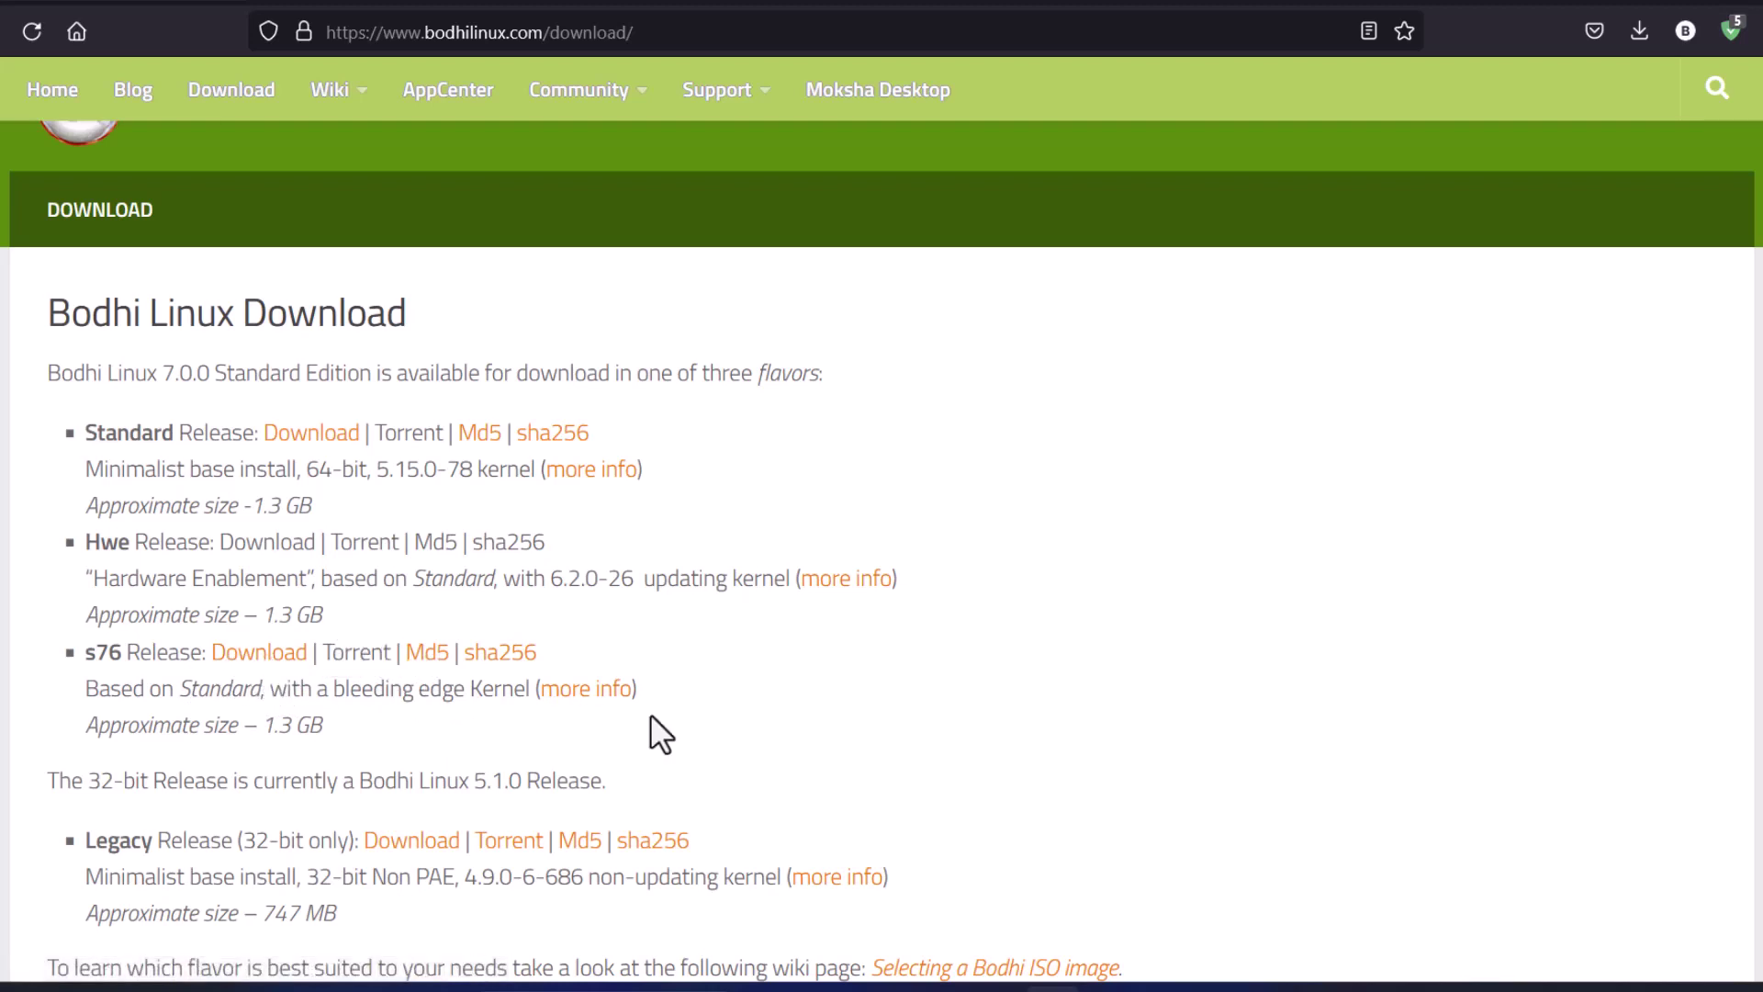
left_click(258, 658)
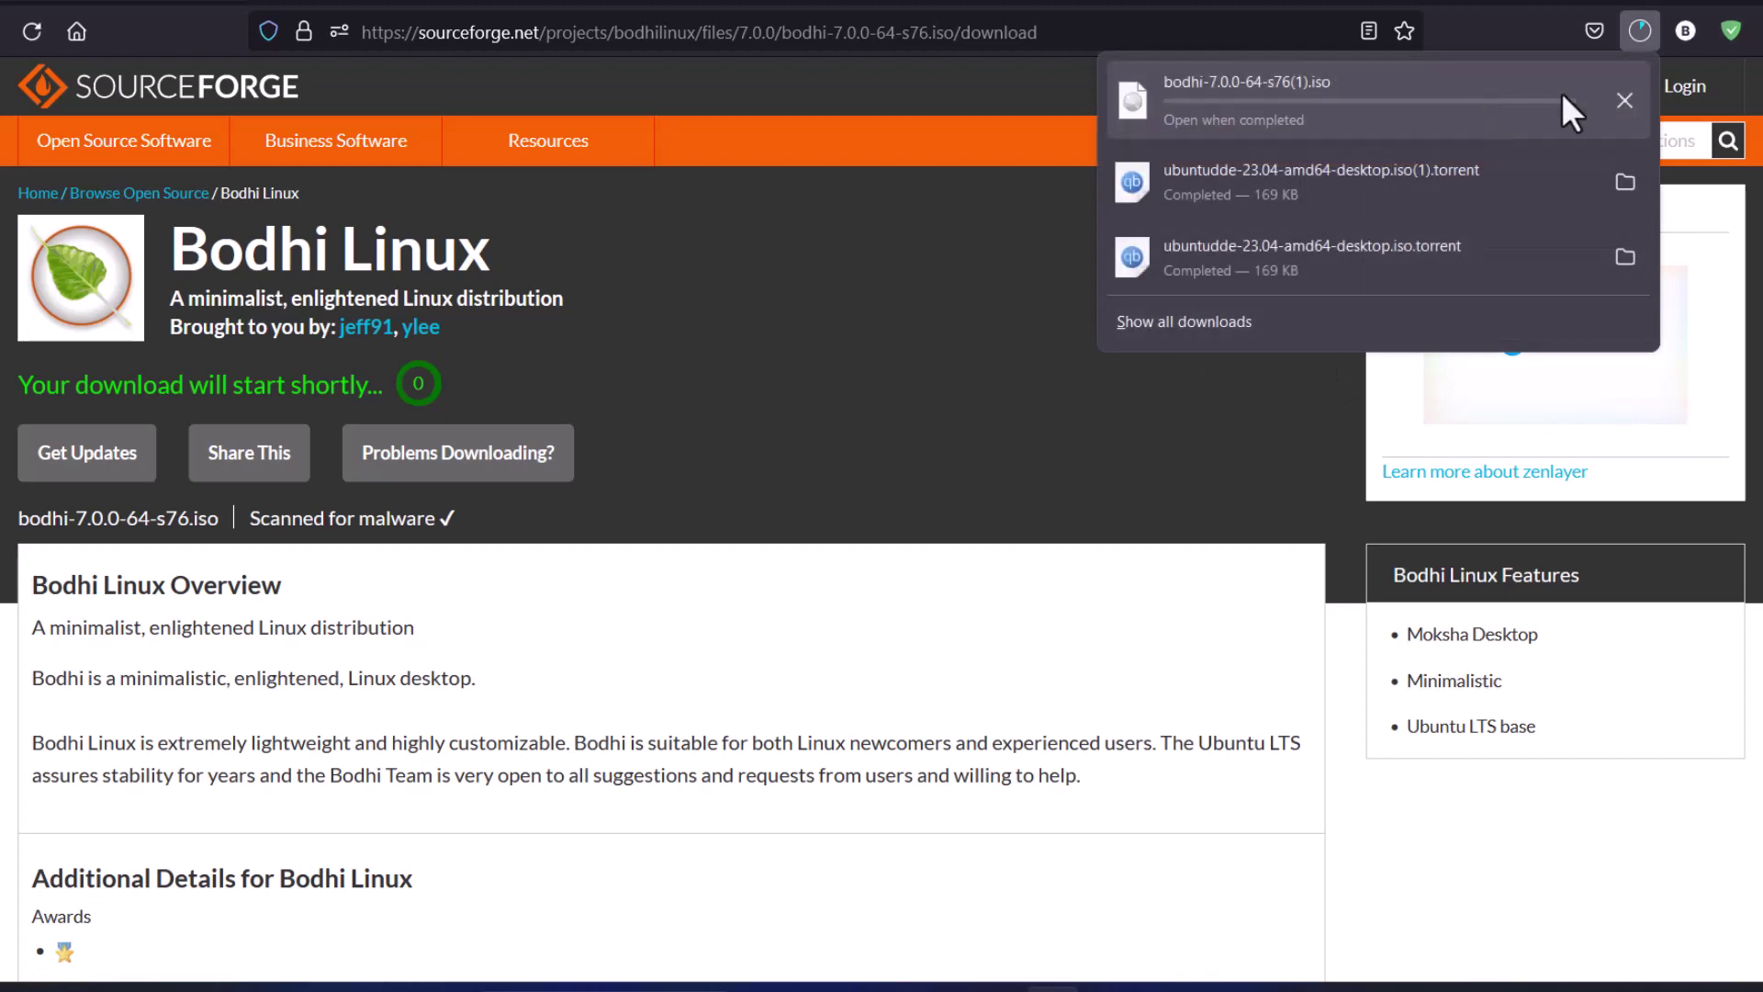
left_click(1624, 97)
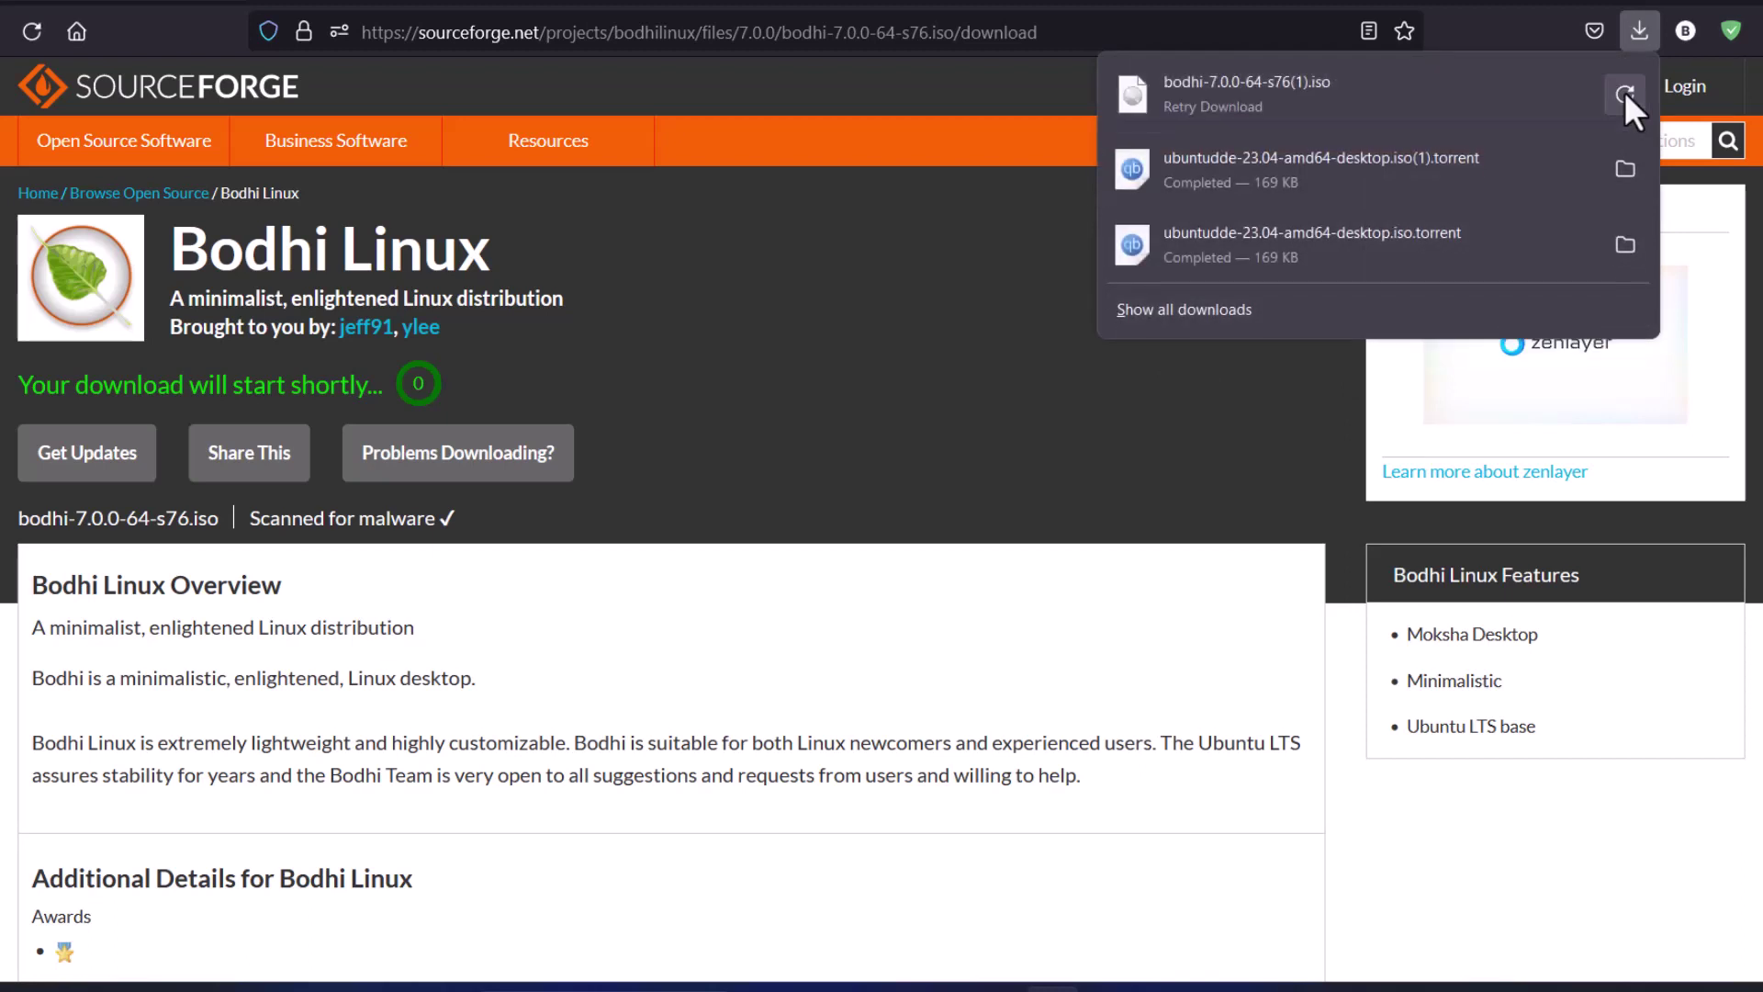
left_click(966, 357)
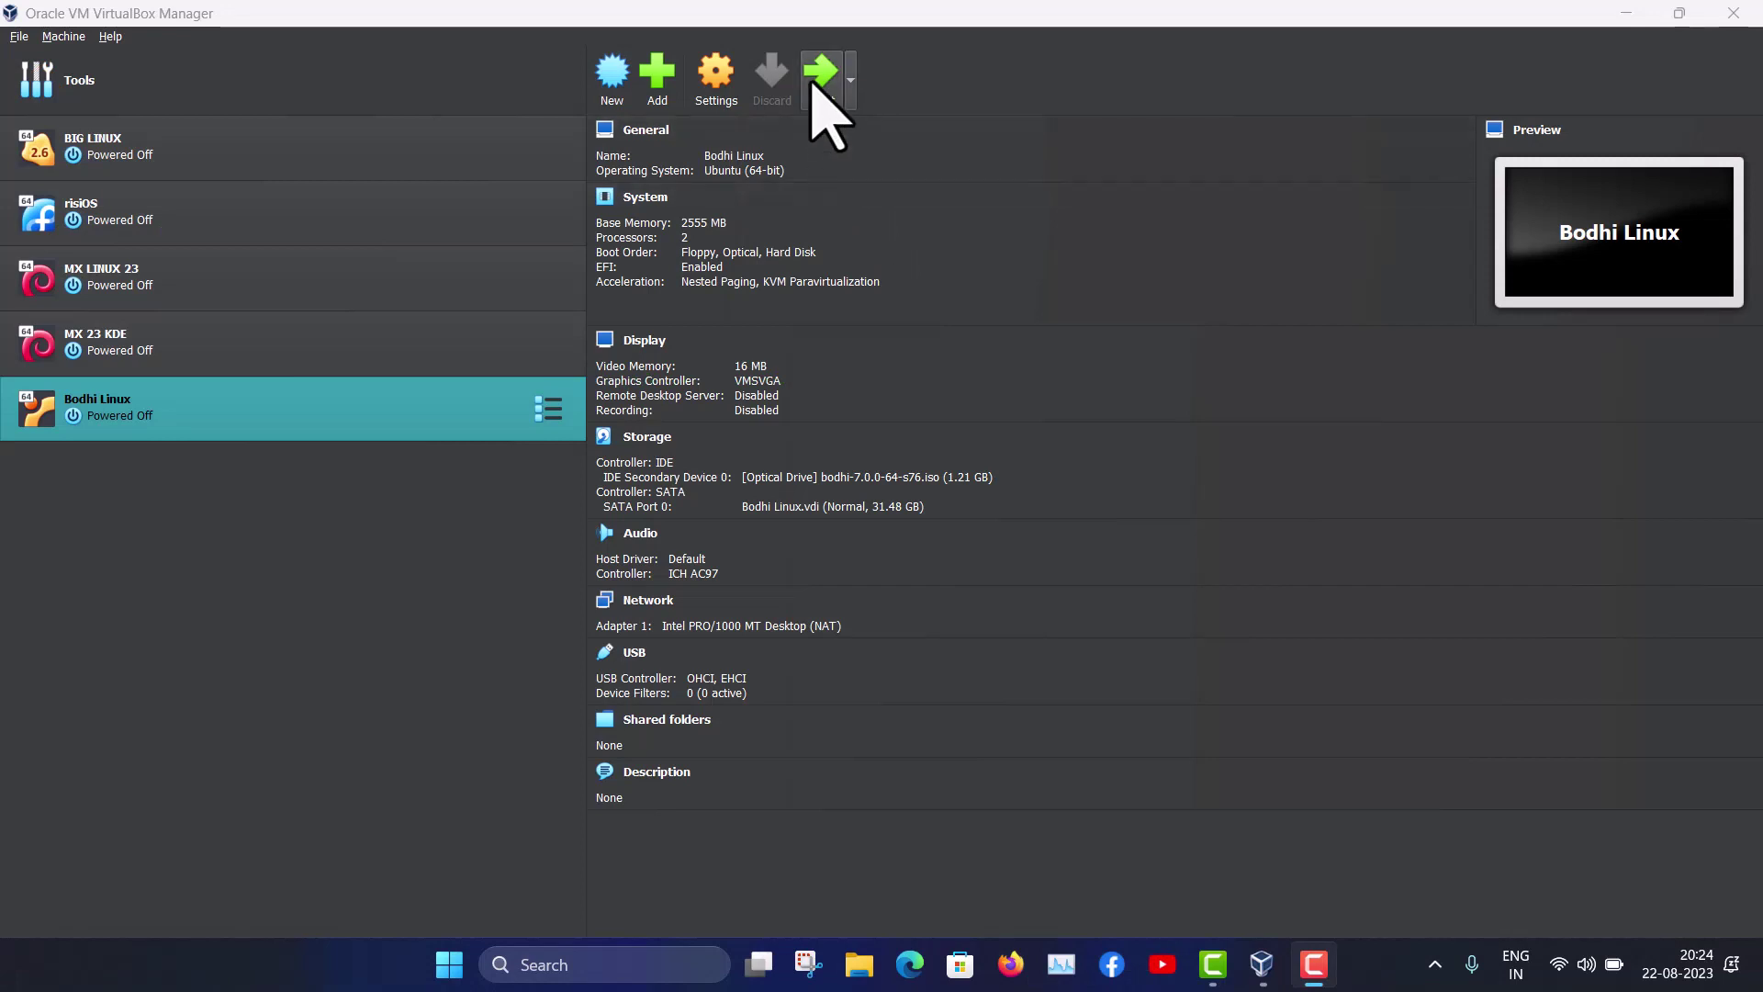
Start the Bodhi Linux VM with English (US) as both language and keyboard layout
left_click(813, 86)
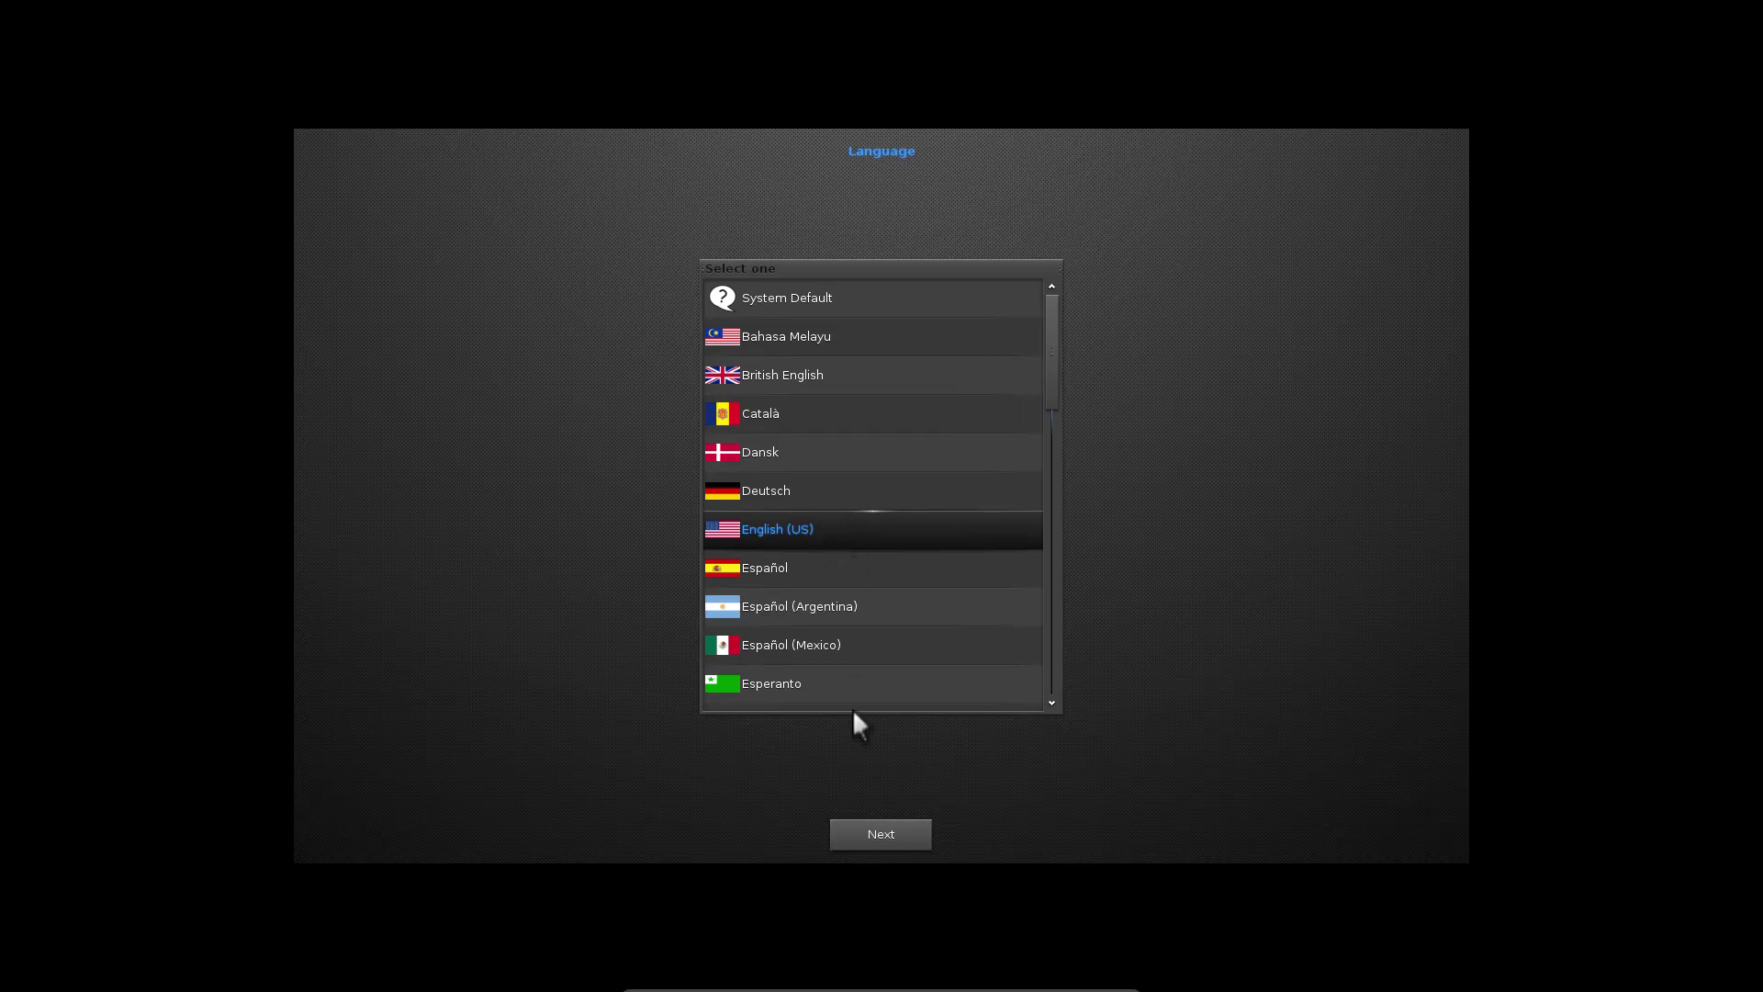
left_click(869, 838)
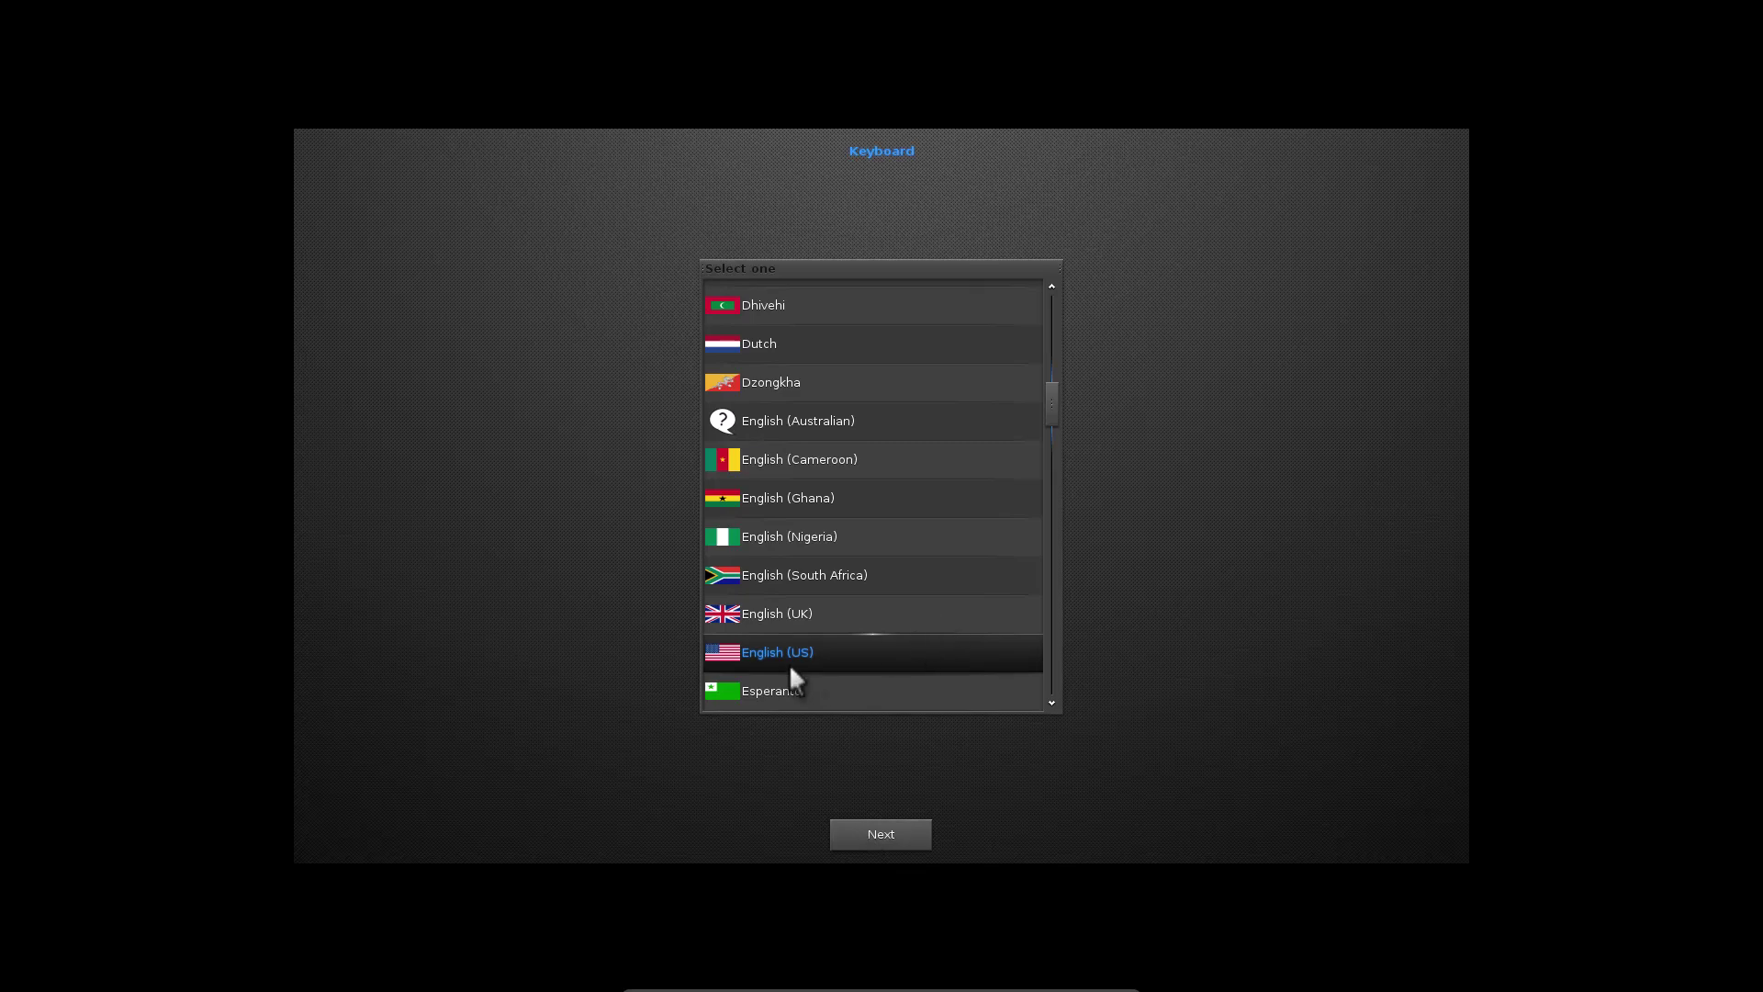
left_click(873, 834)
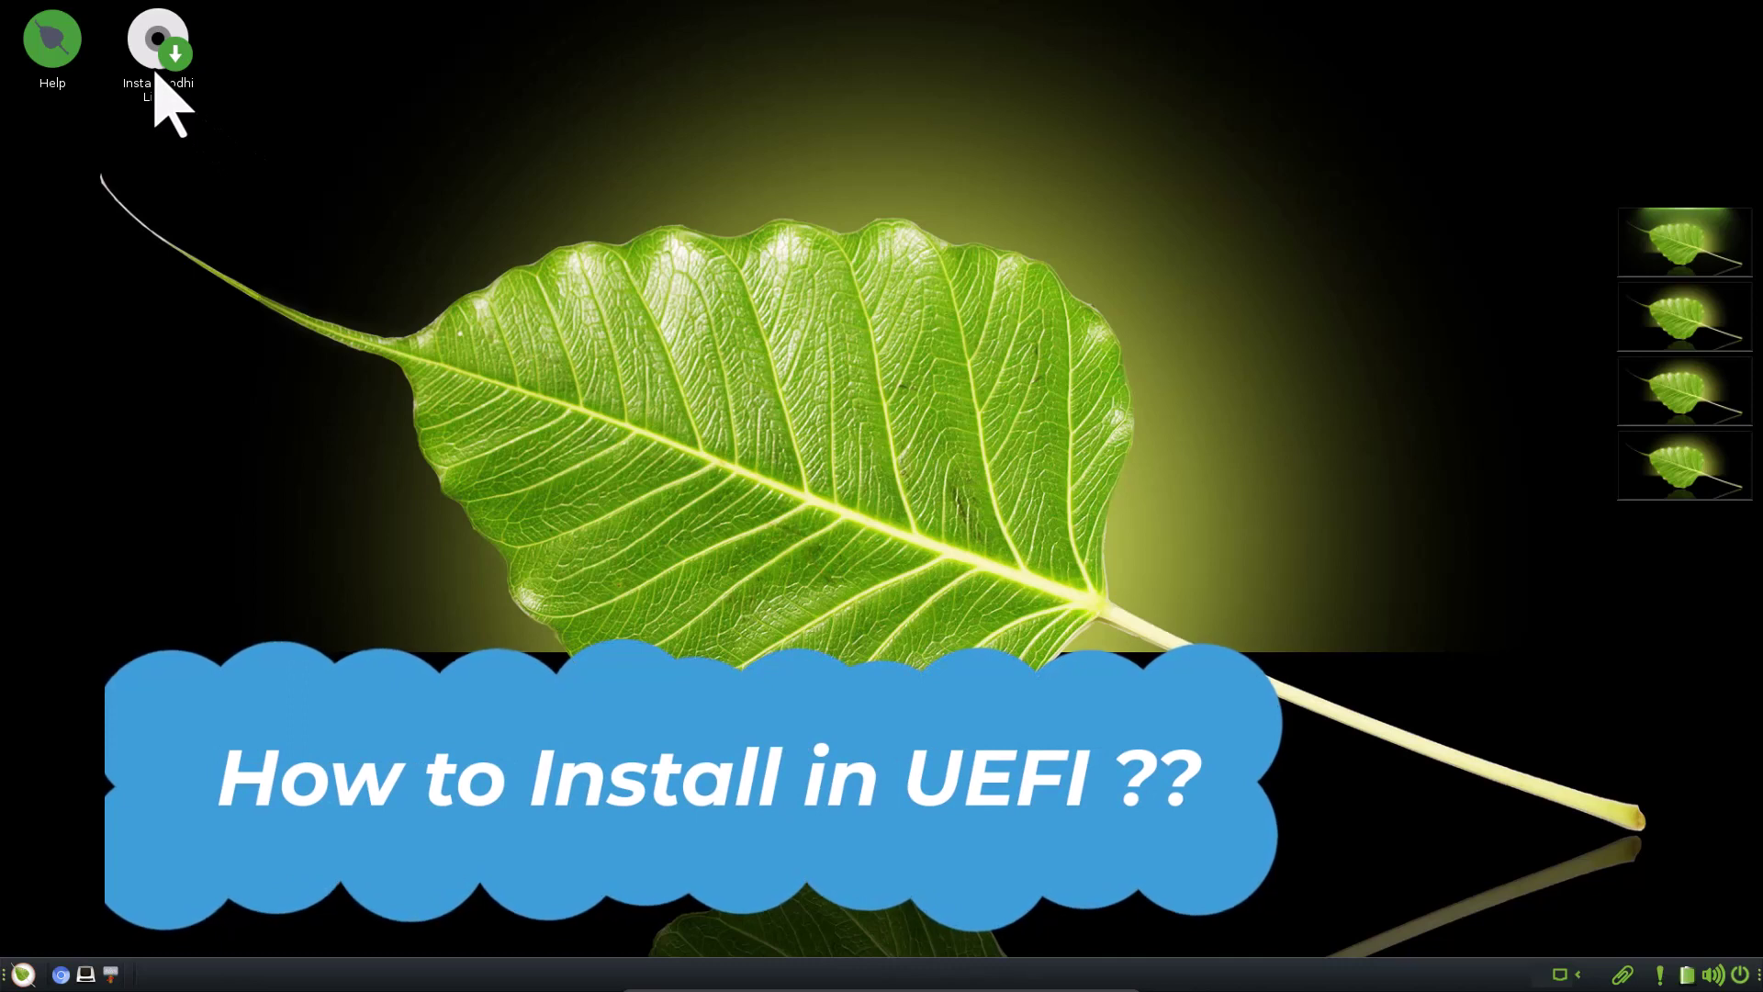
Run the installer in English, skipping updates and including third-party drivers and media formats
left_click(157, 82)
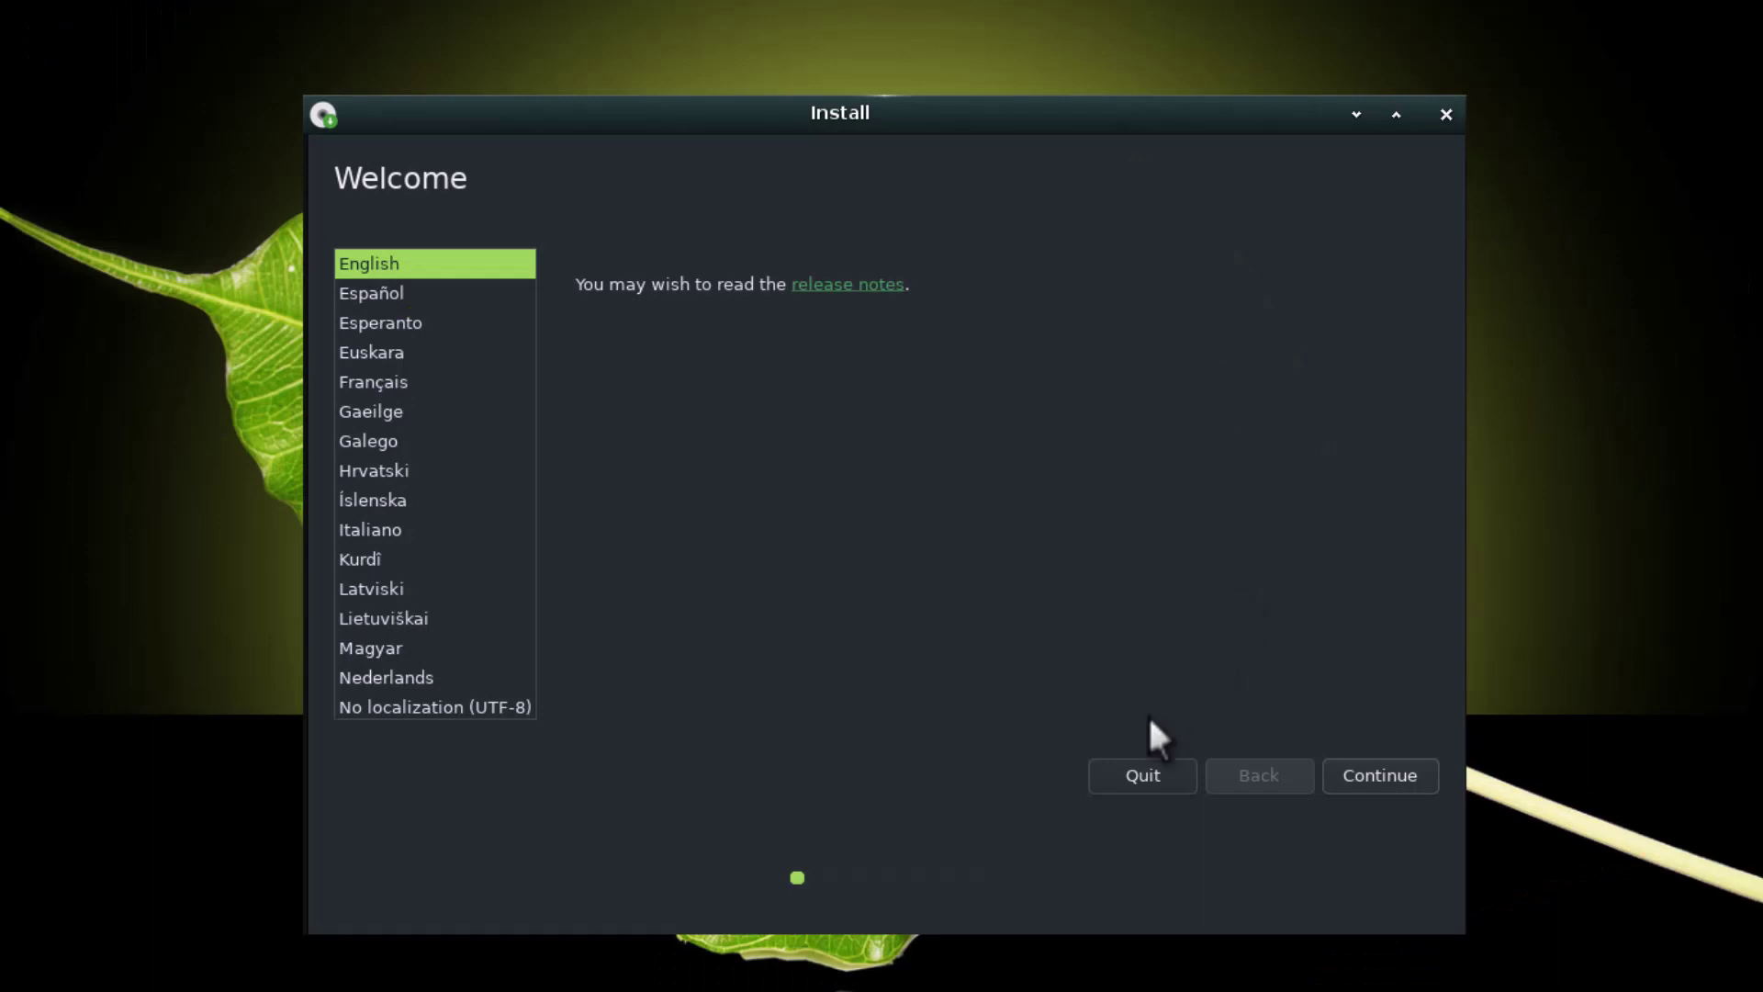
left_click(1367, 791)
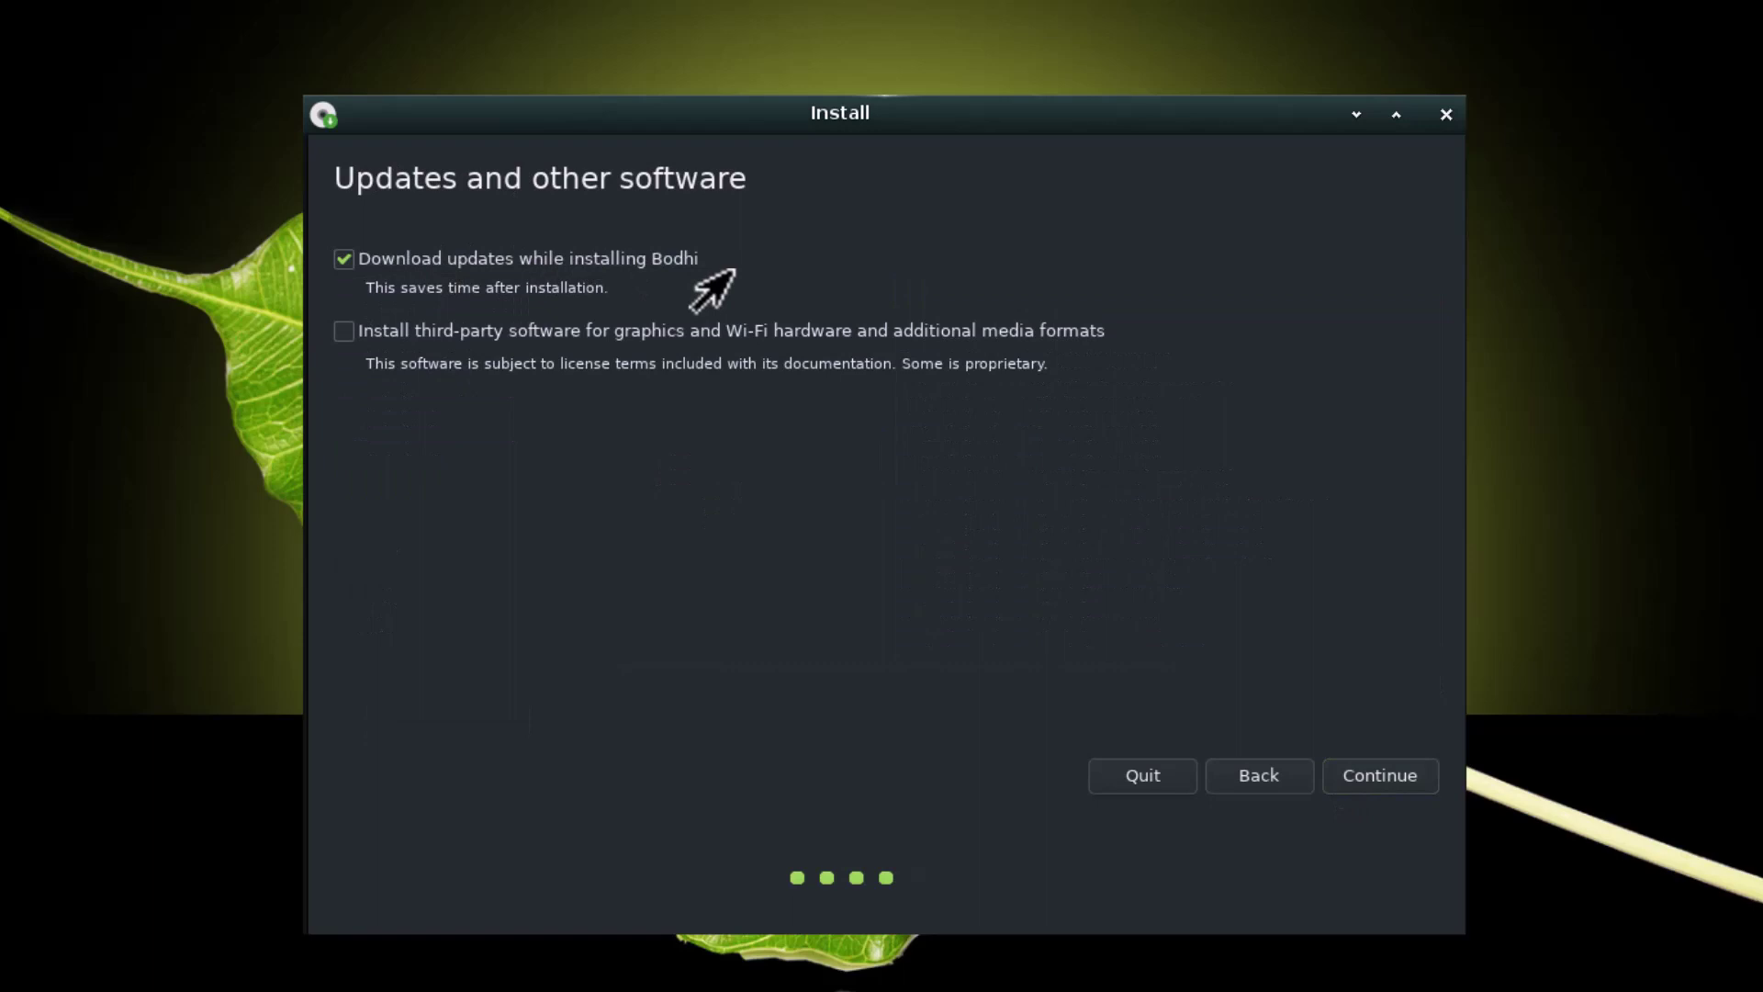
left_click(344, 259)
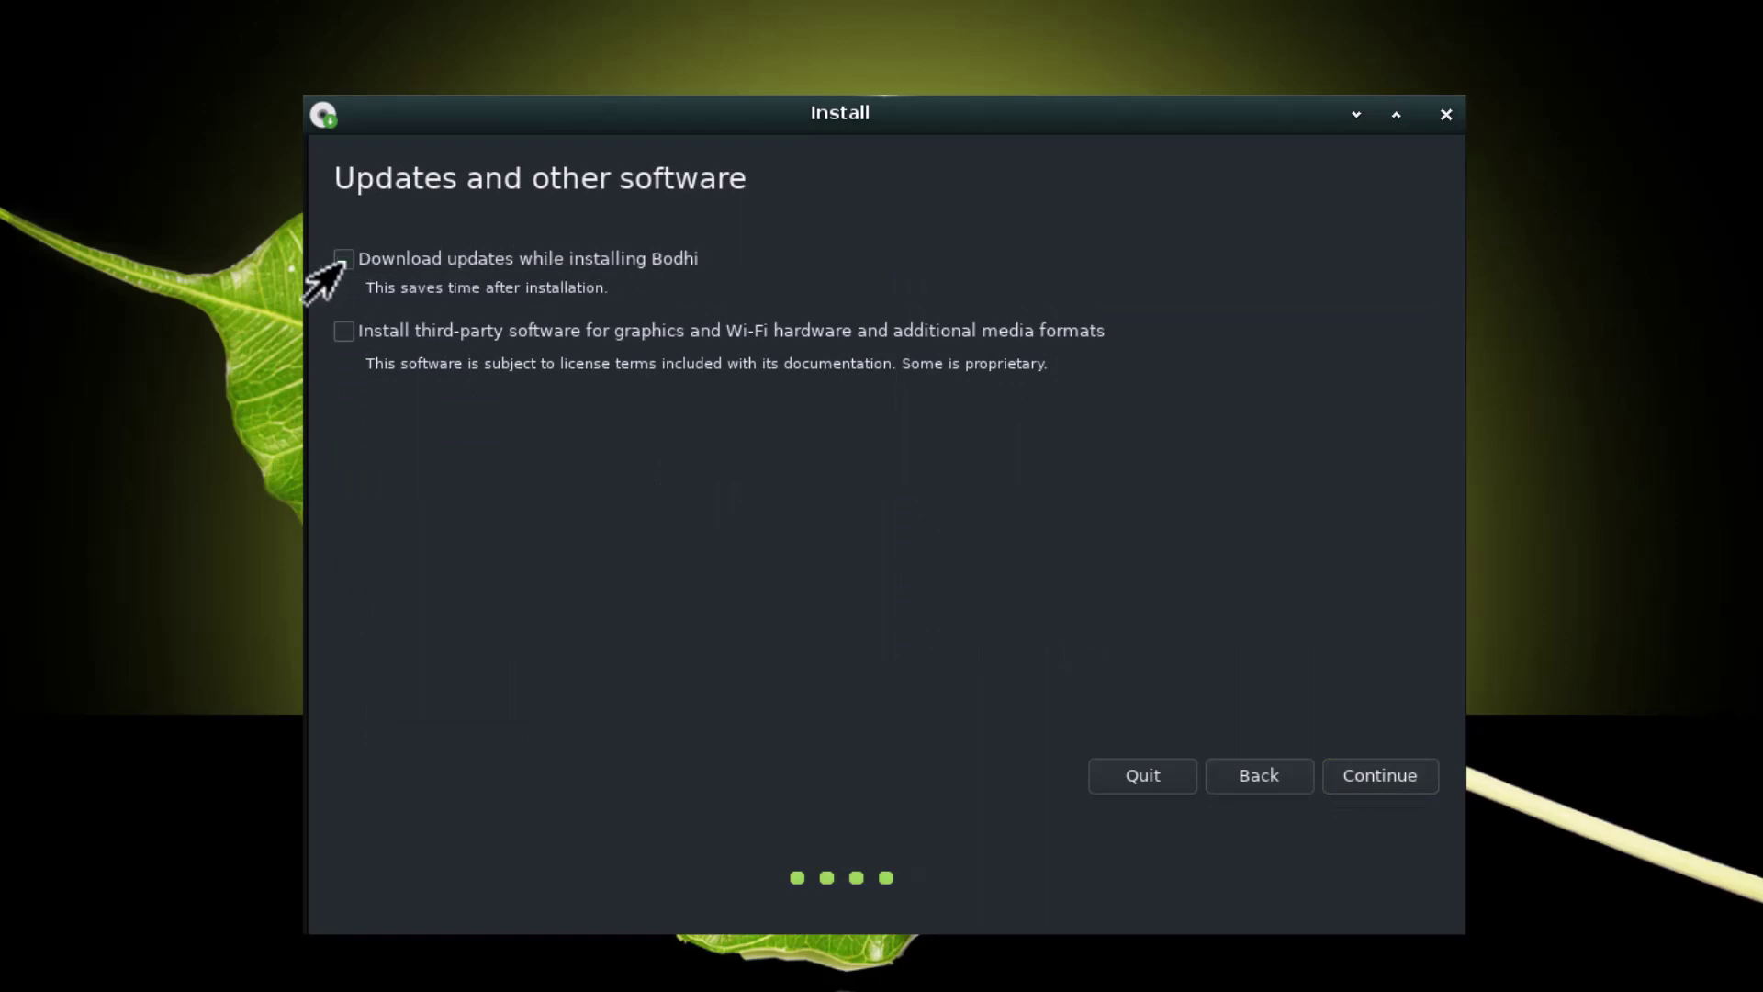
left_click(344, 333)
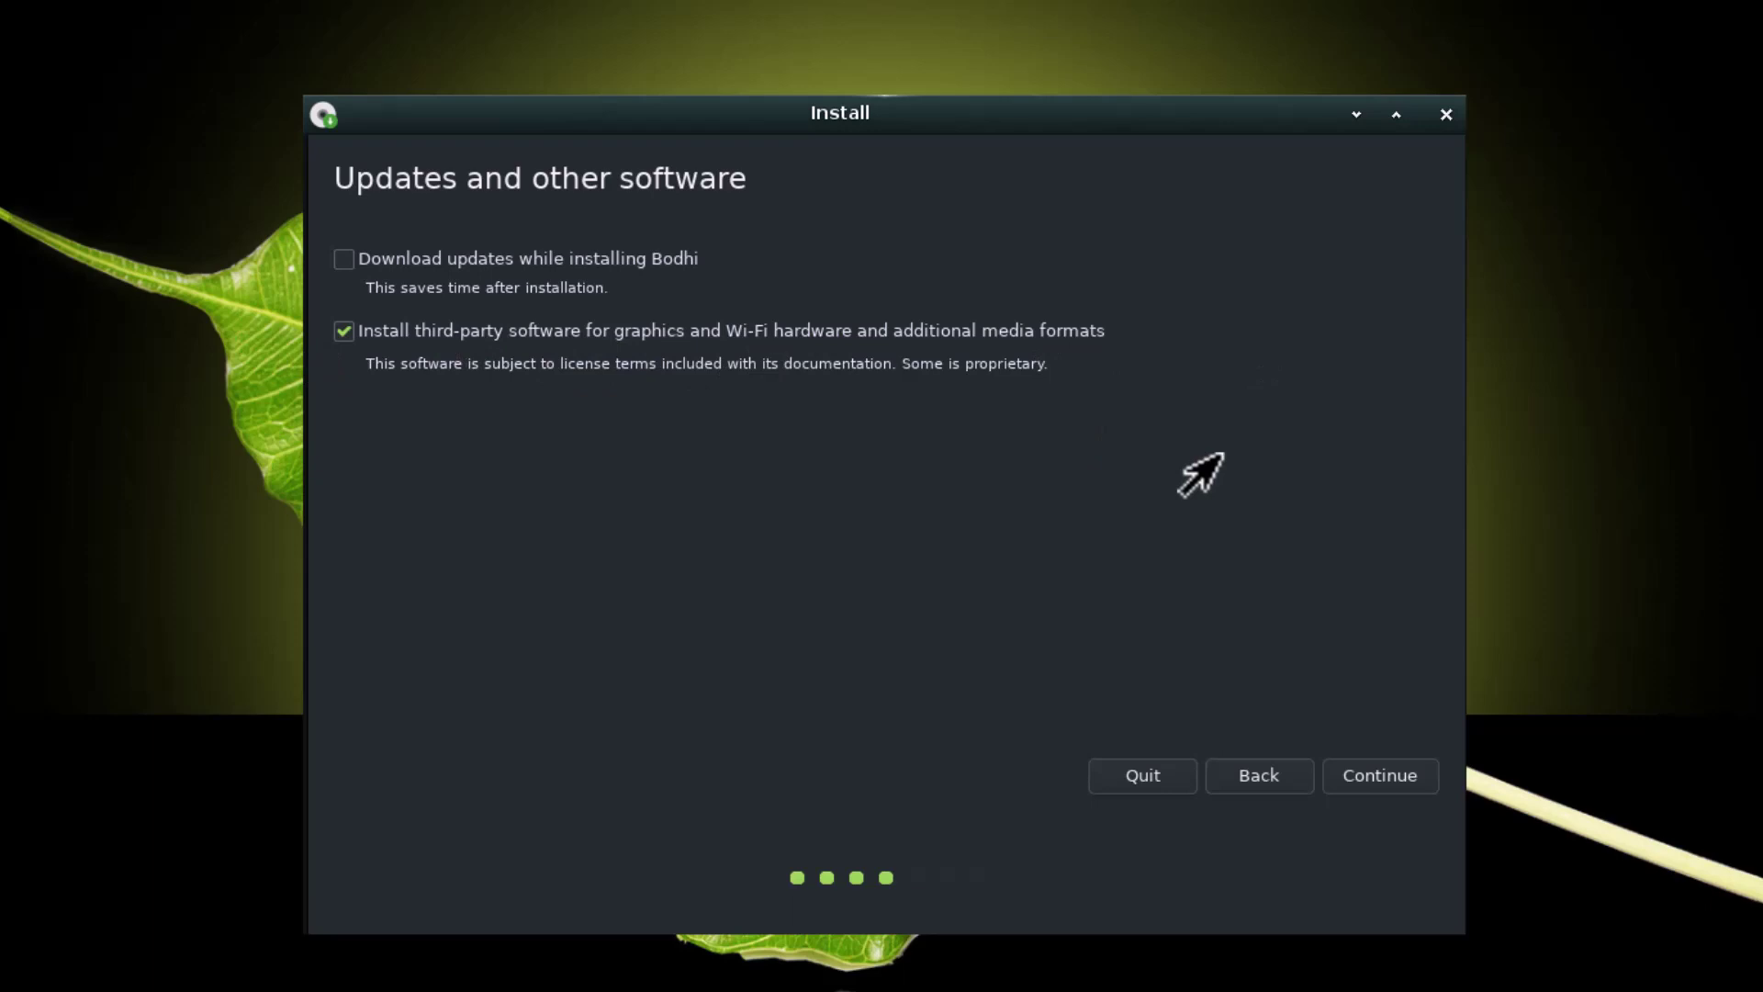
left_click(1385, 777)
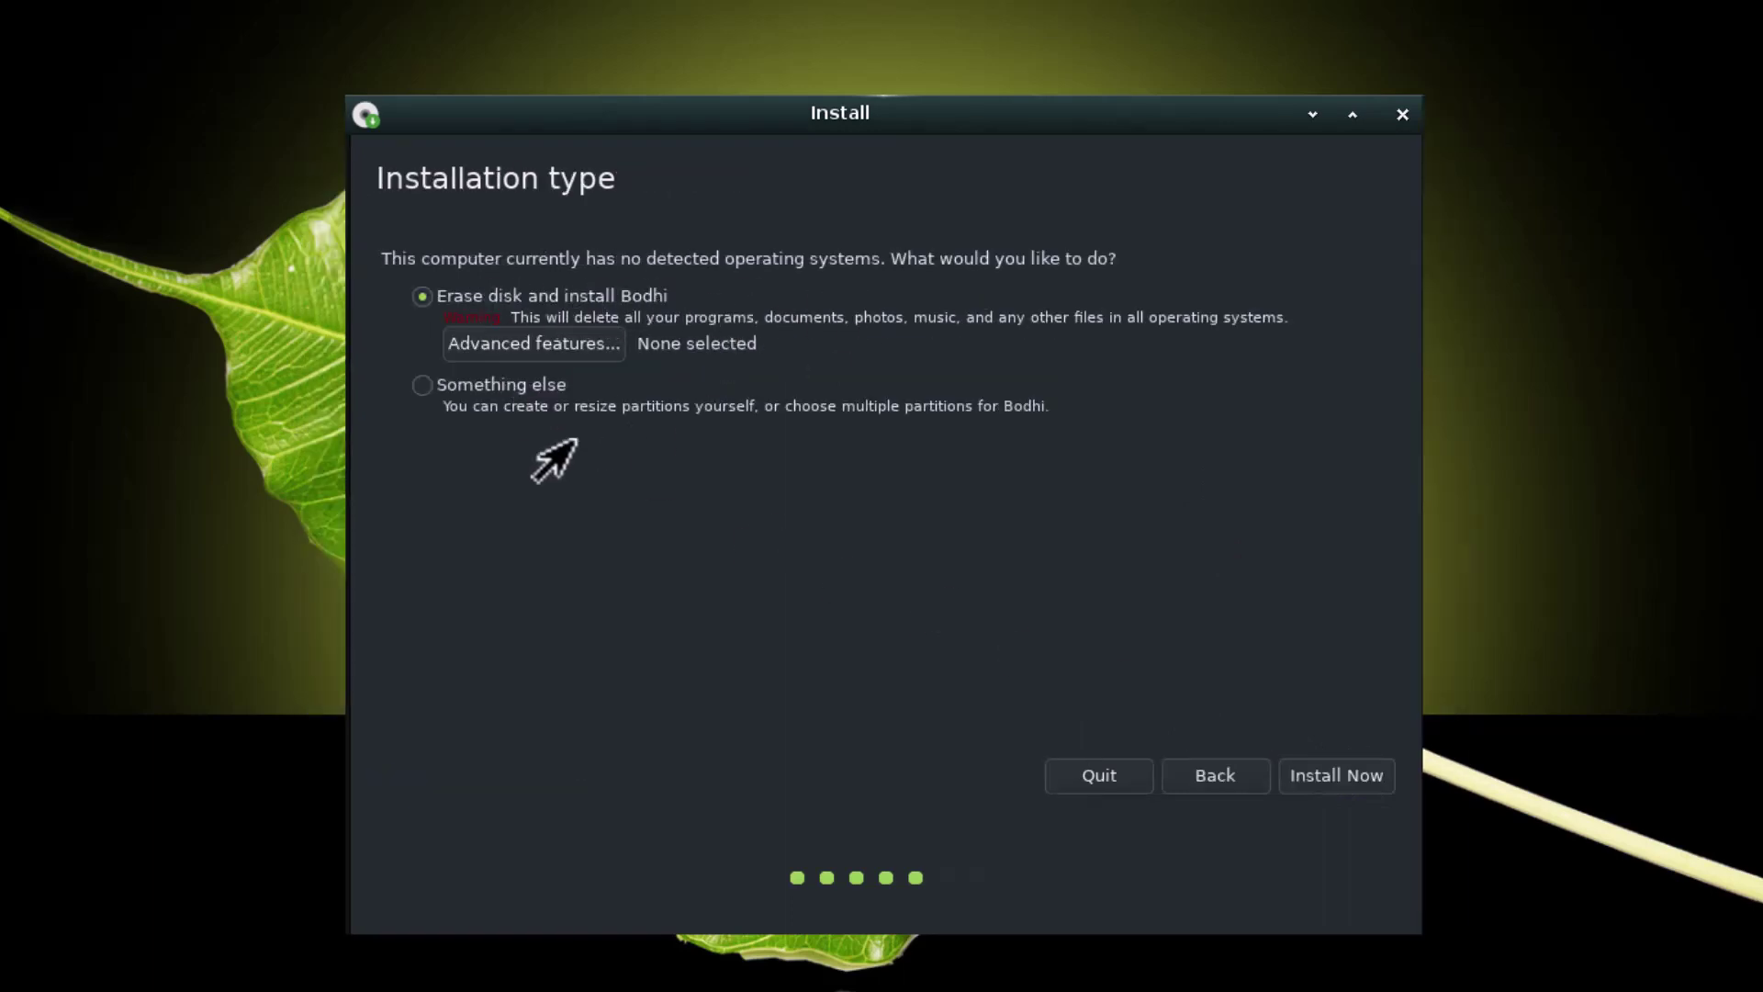
Choose Erase disk and install Bodhi, install now, and approve writing the partition changes
left_click(421, 384)
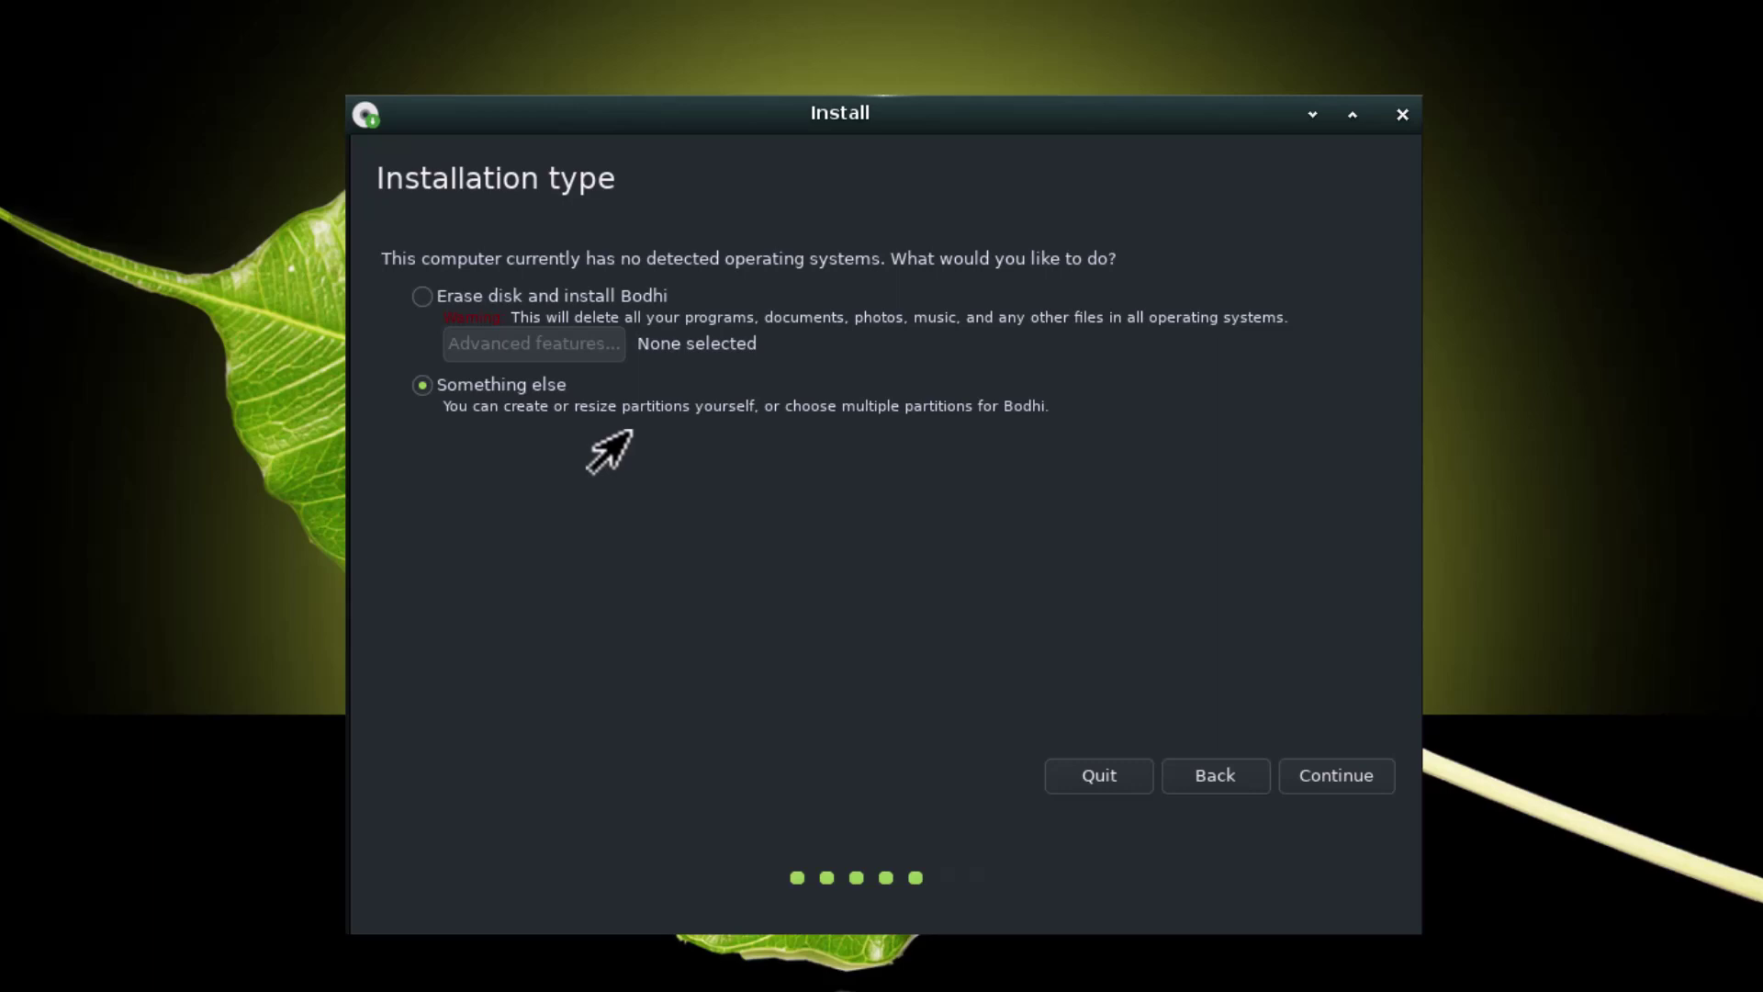
left_click(423, 295)
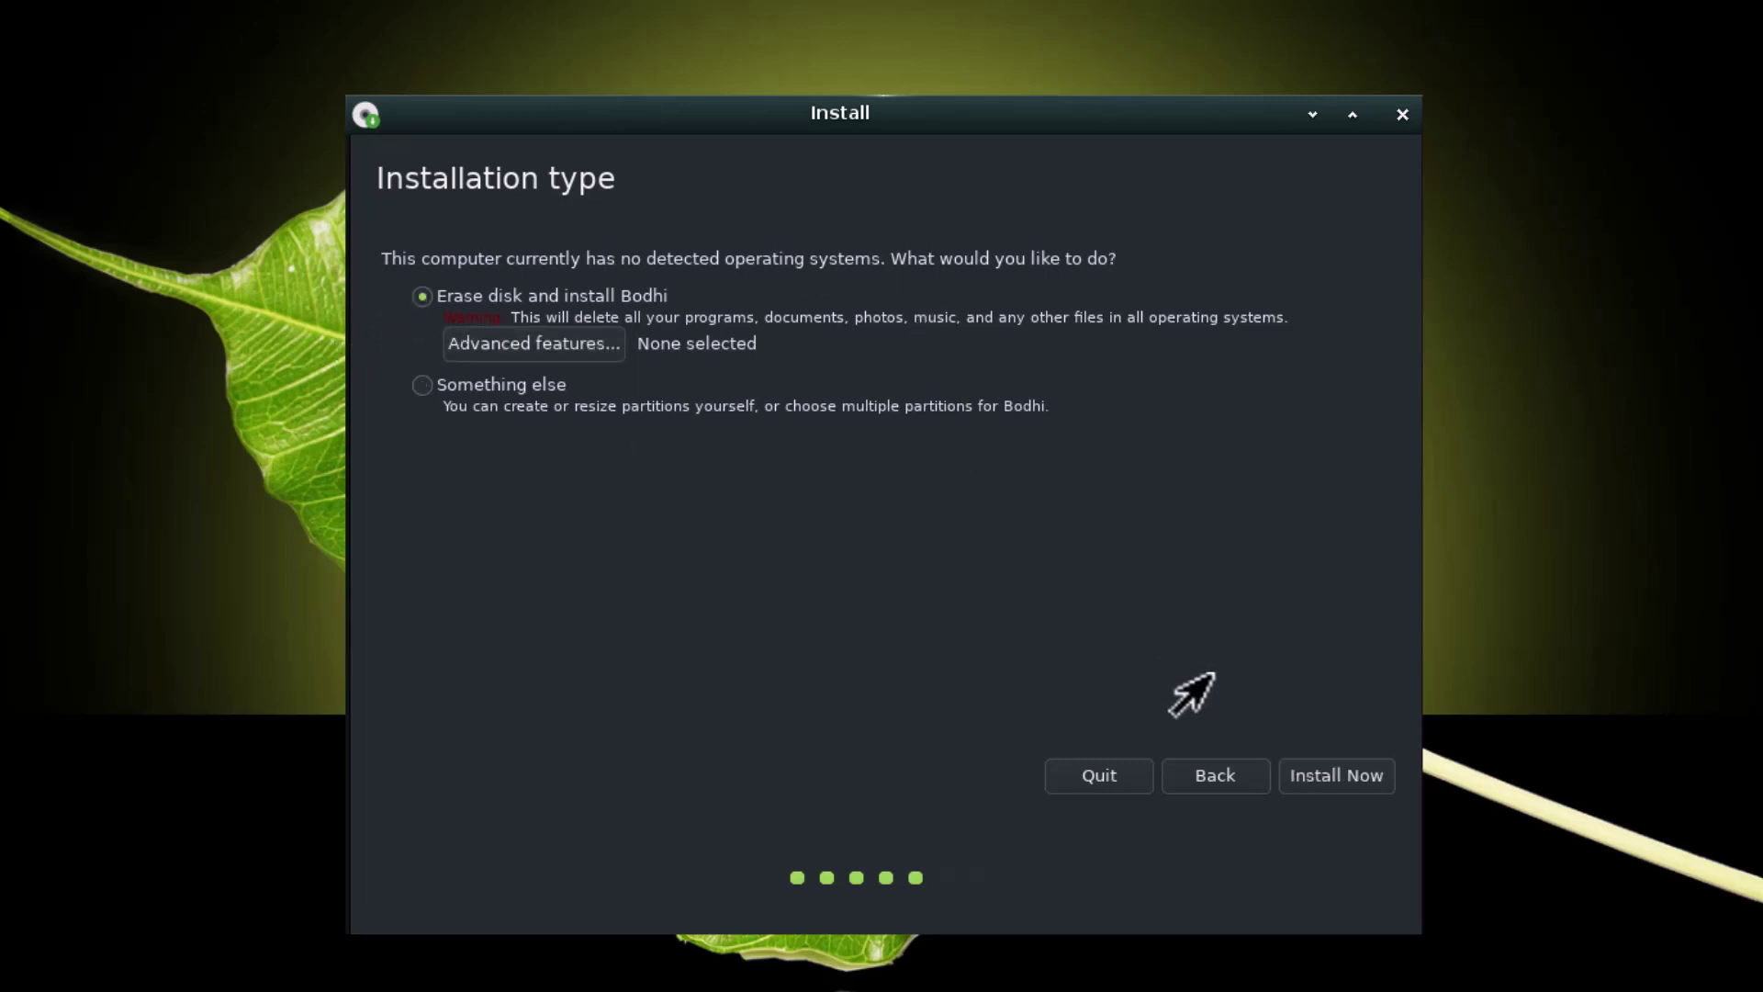
left_click(1295, 776)
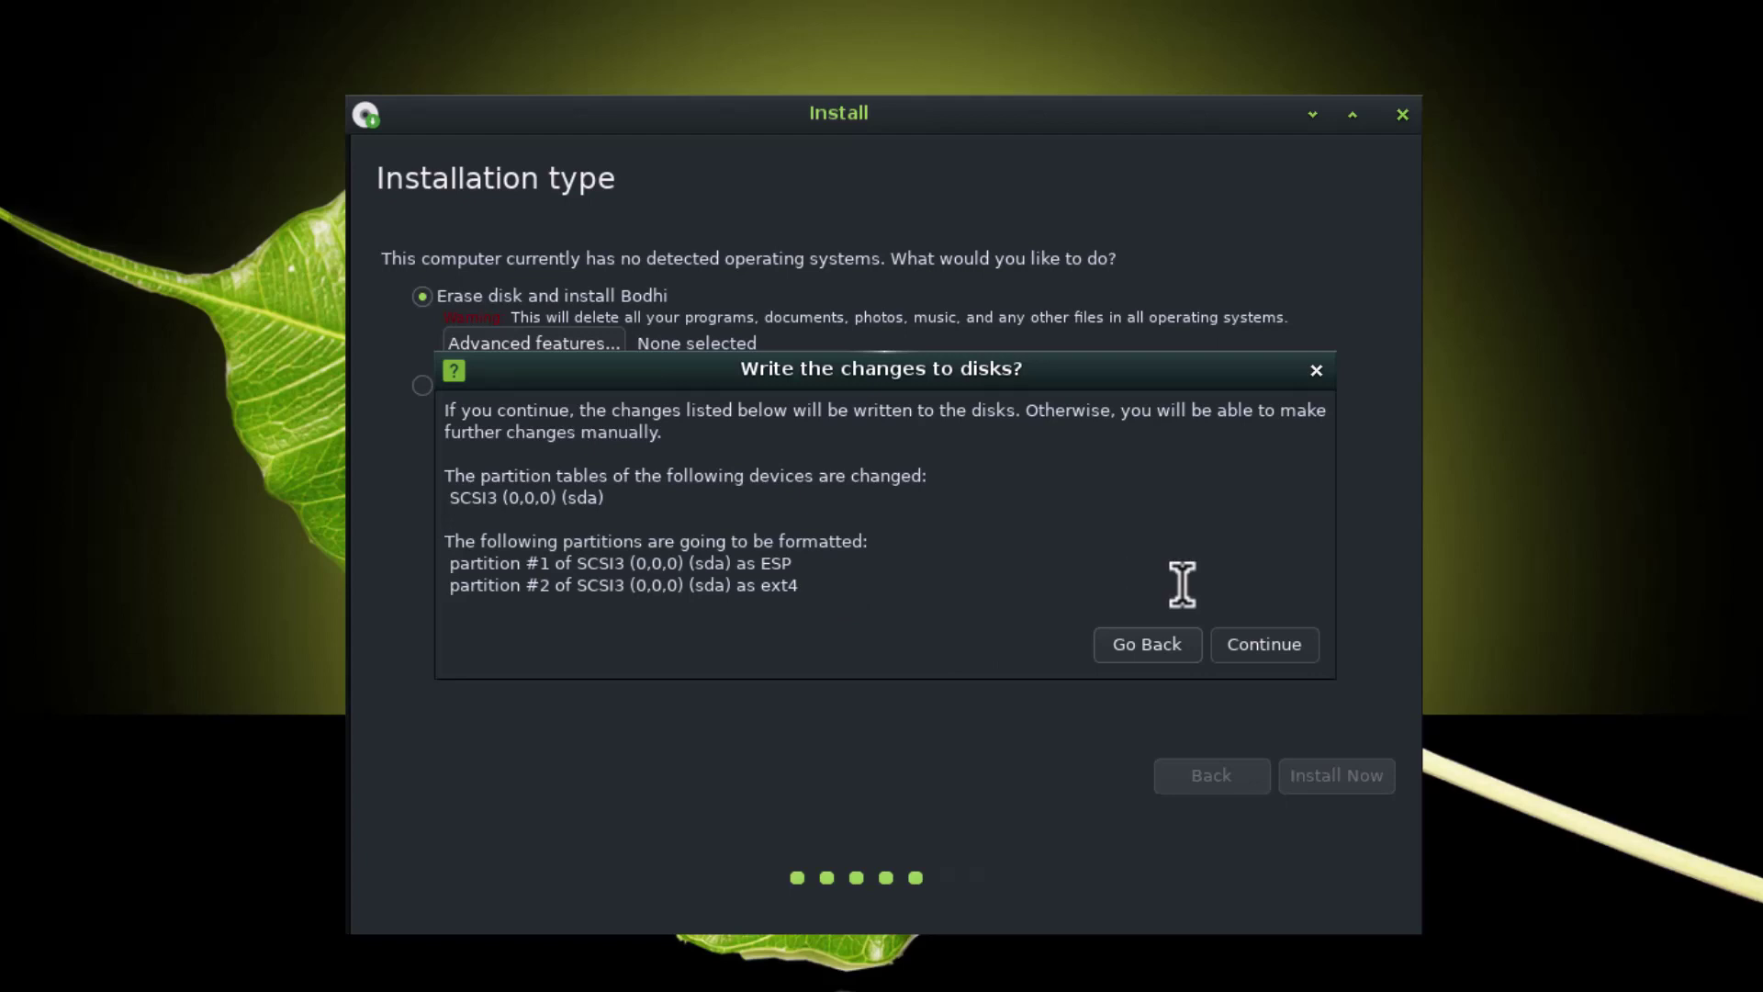
left_click(1273, 649)
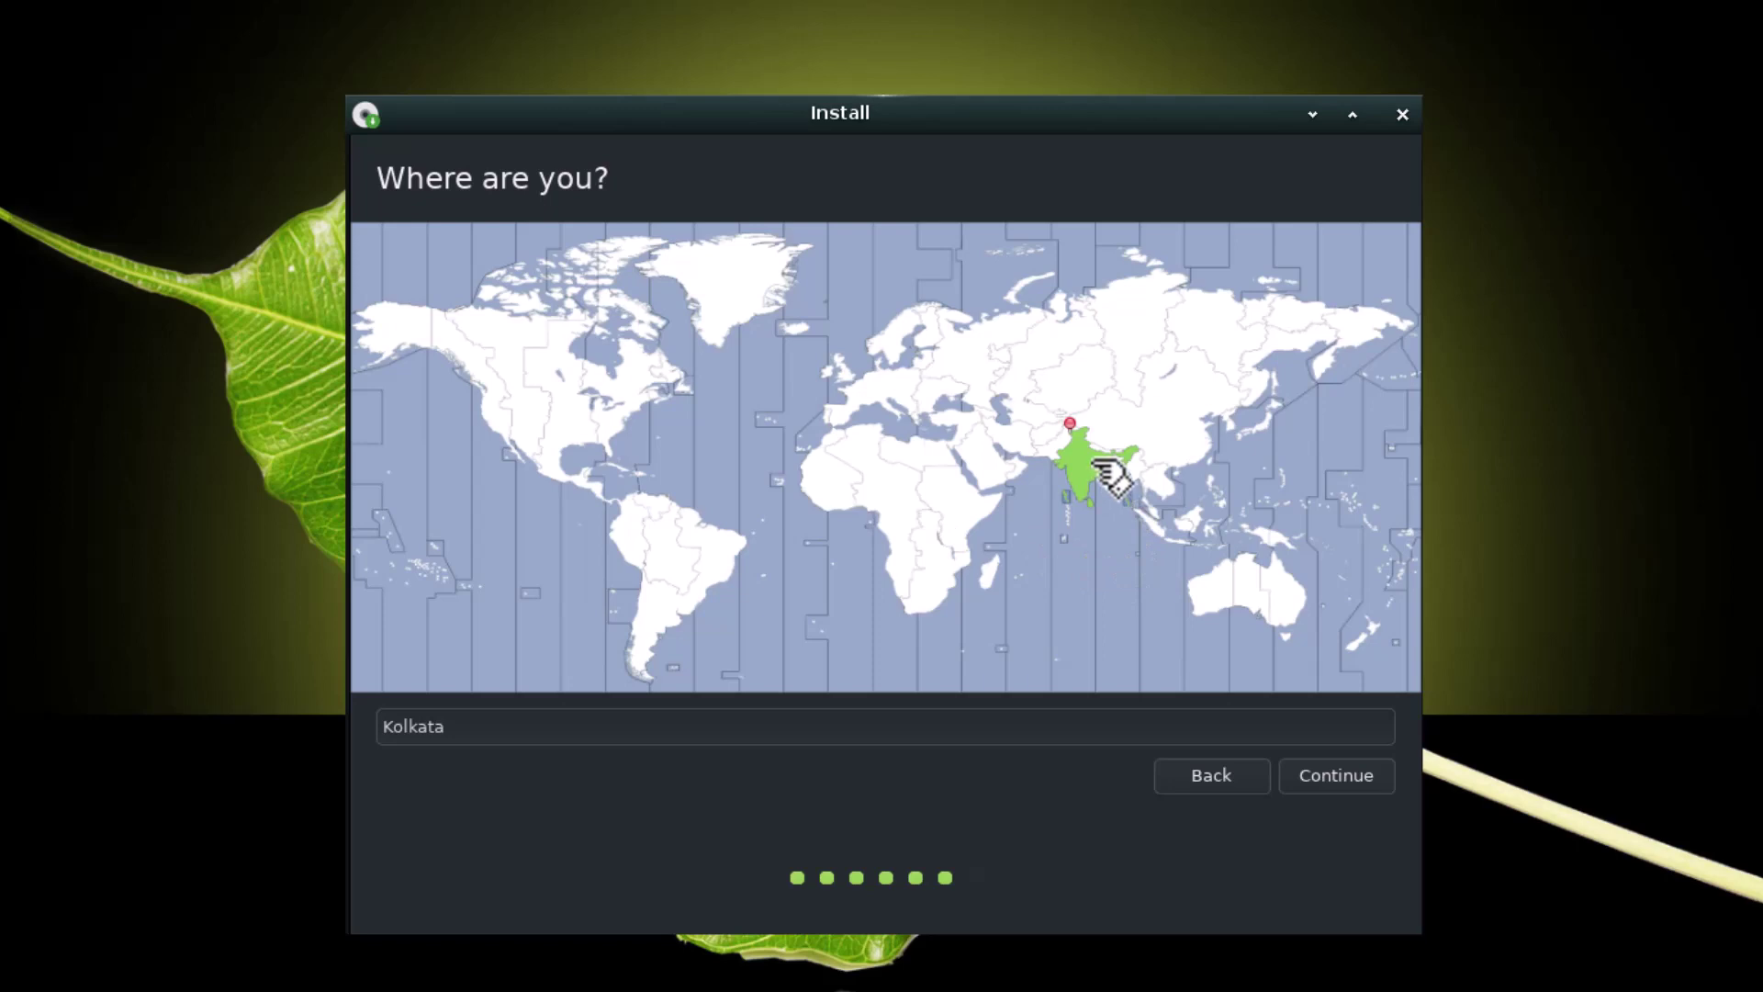
Keep the Kolkata time zone, enter the user's name and password twice, and continue installing
left_click(1315, 795)
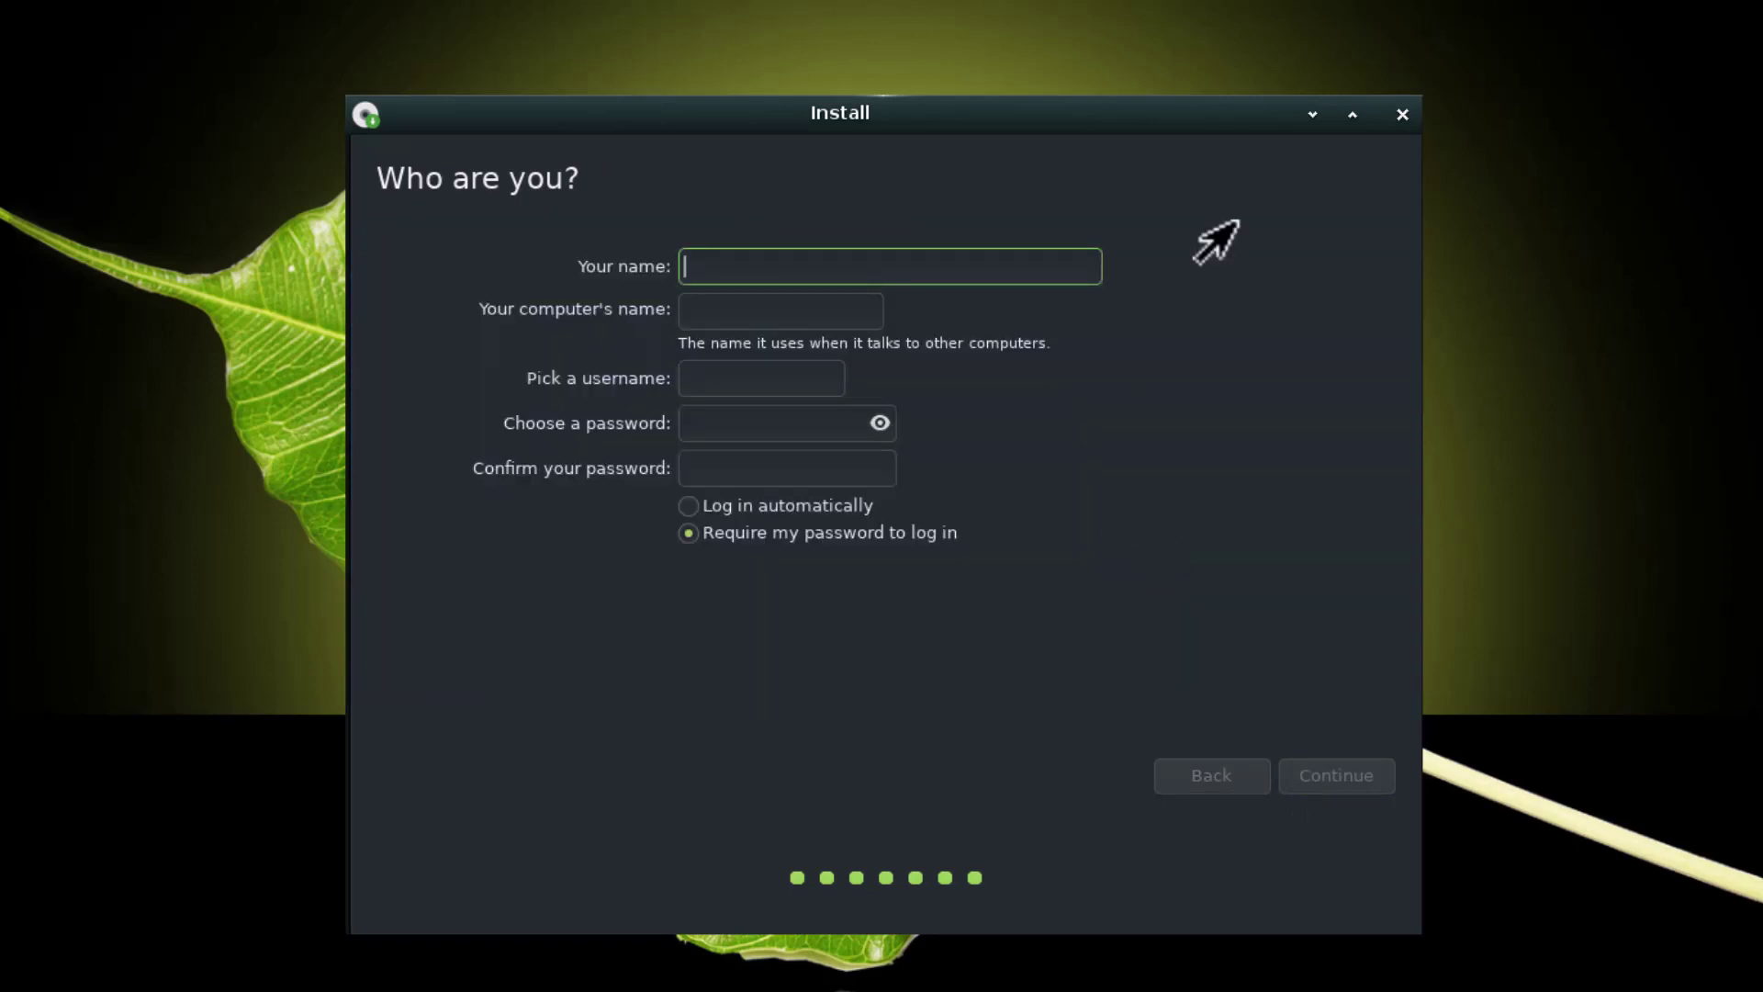
type("Deb")
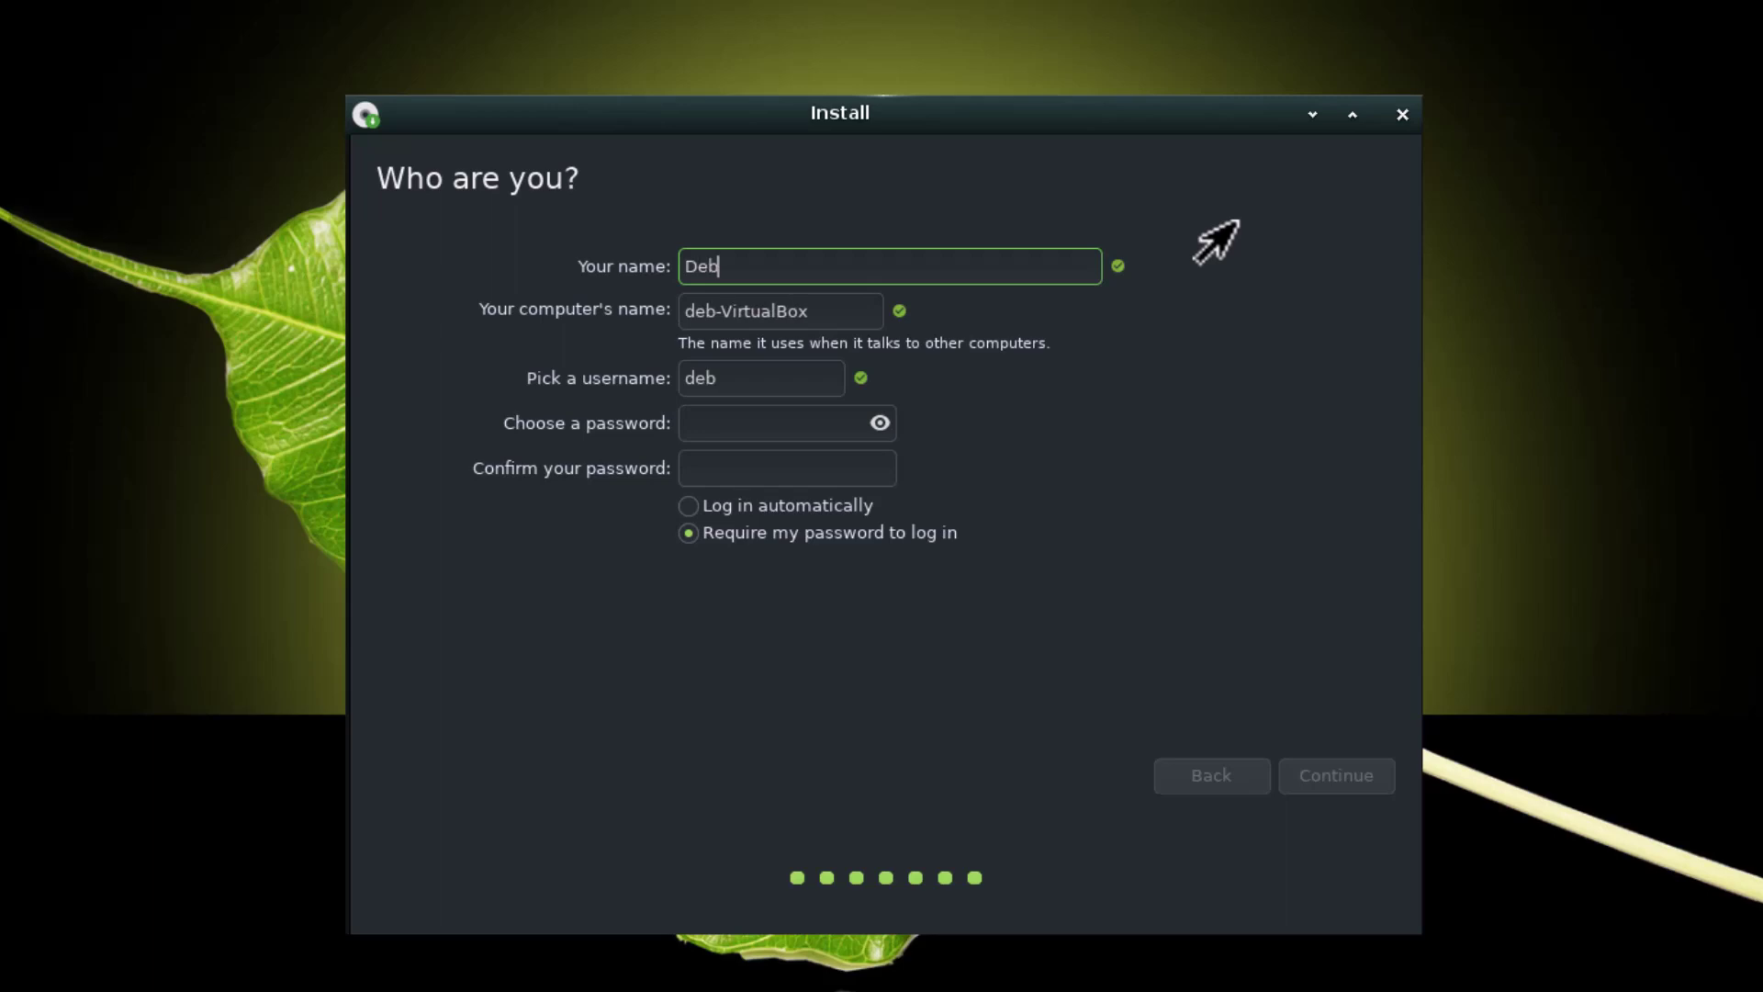
left_click(756, 417)
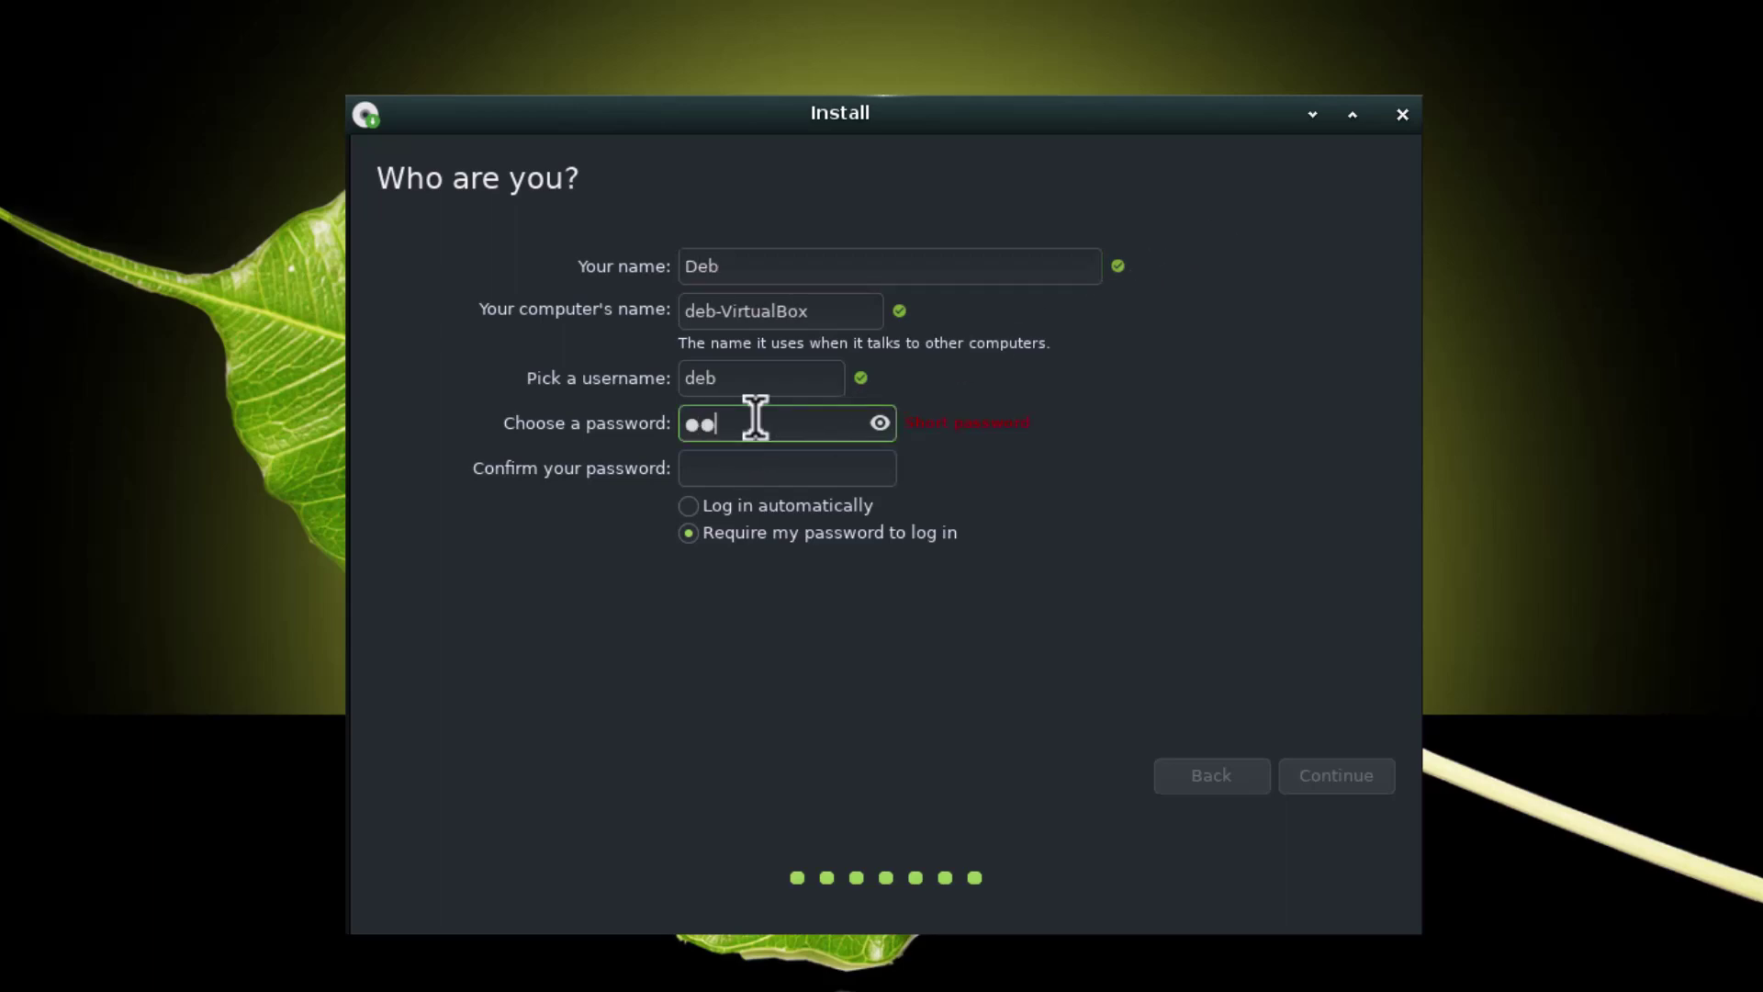
left_click(761, 464)
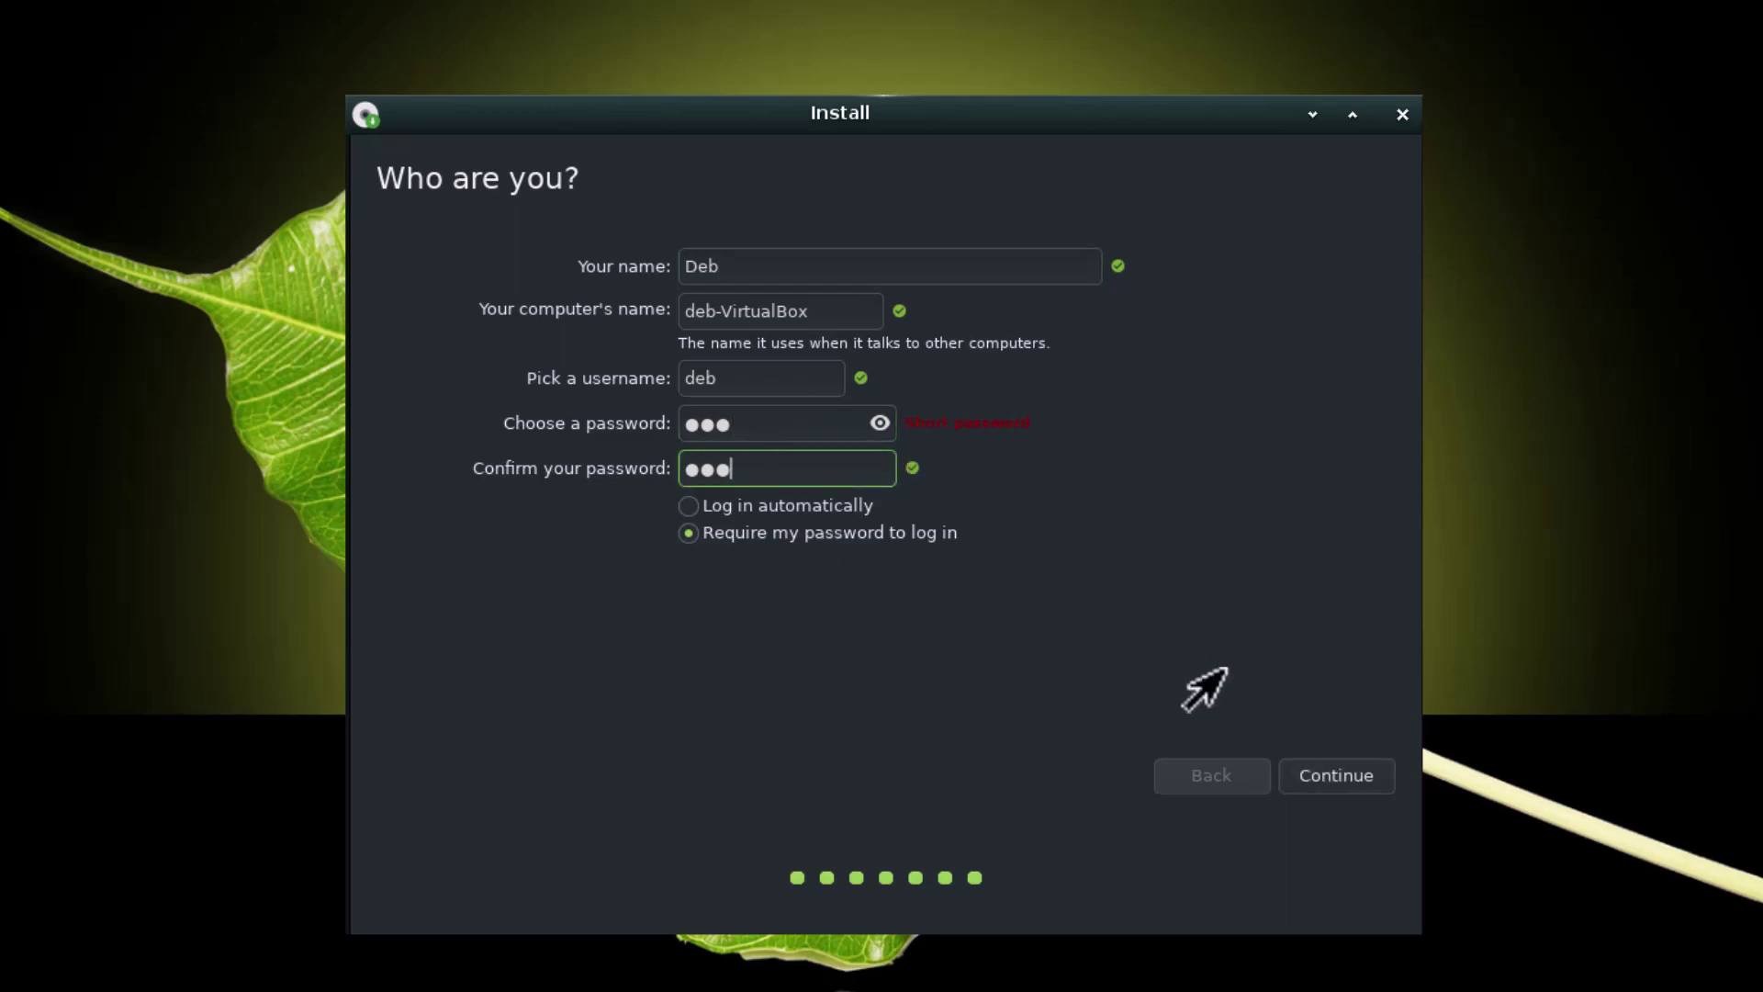
left_click(1328, 773)
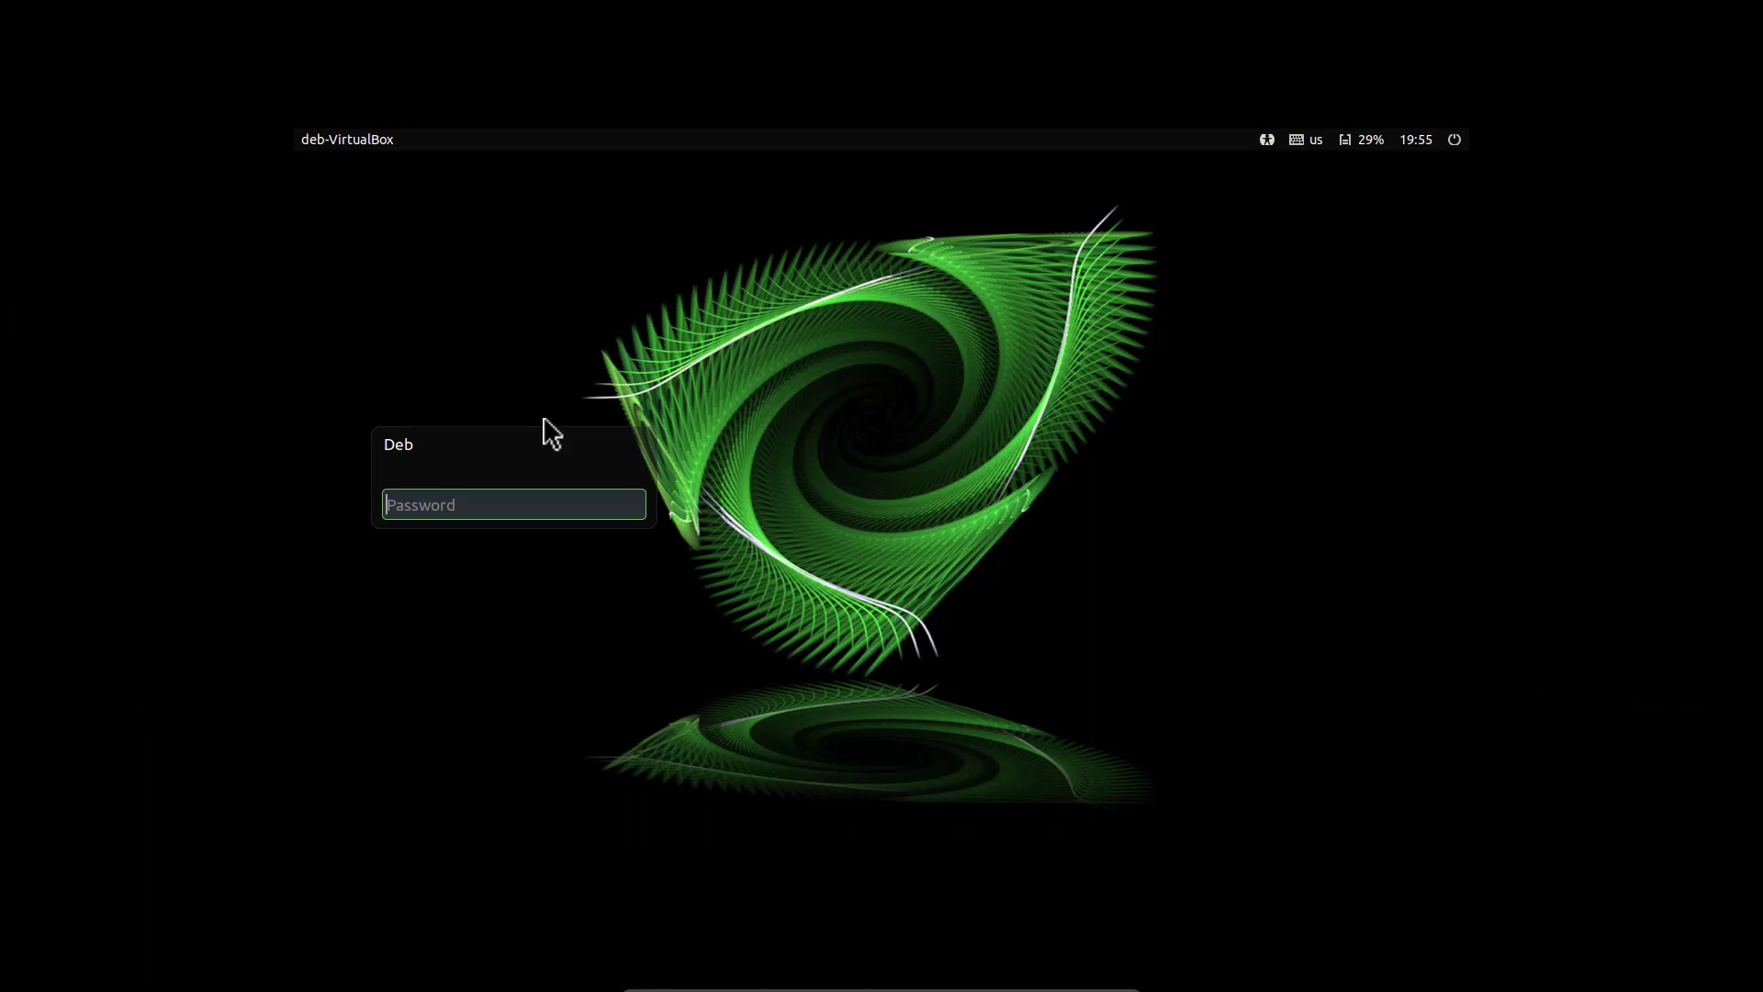
Log in with the account password and bring up the Moksha desktop's Main menu
key("Return")
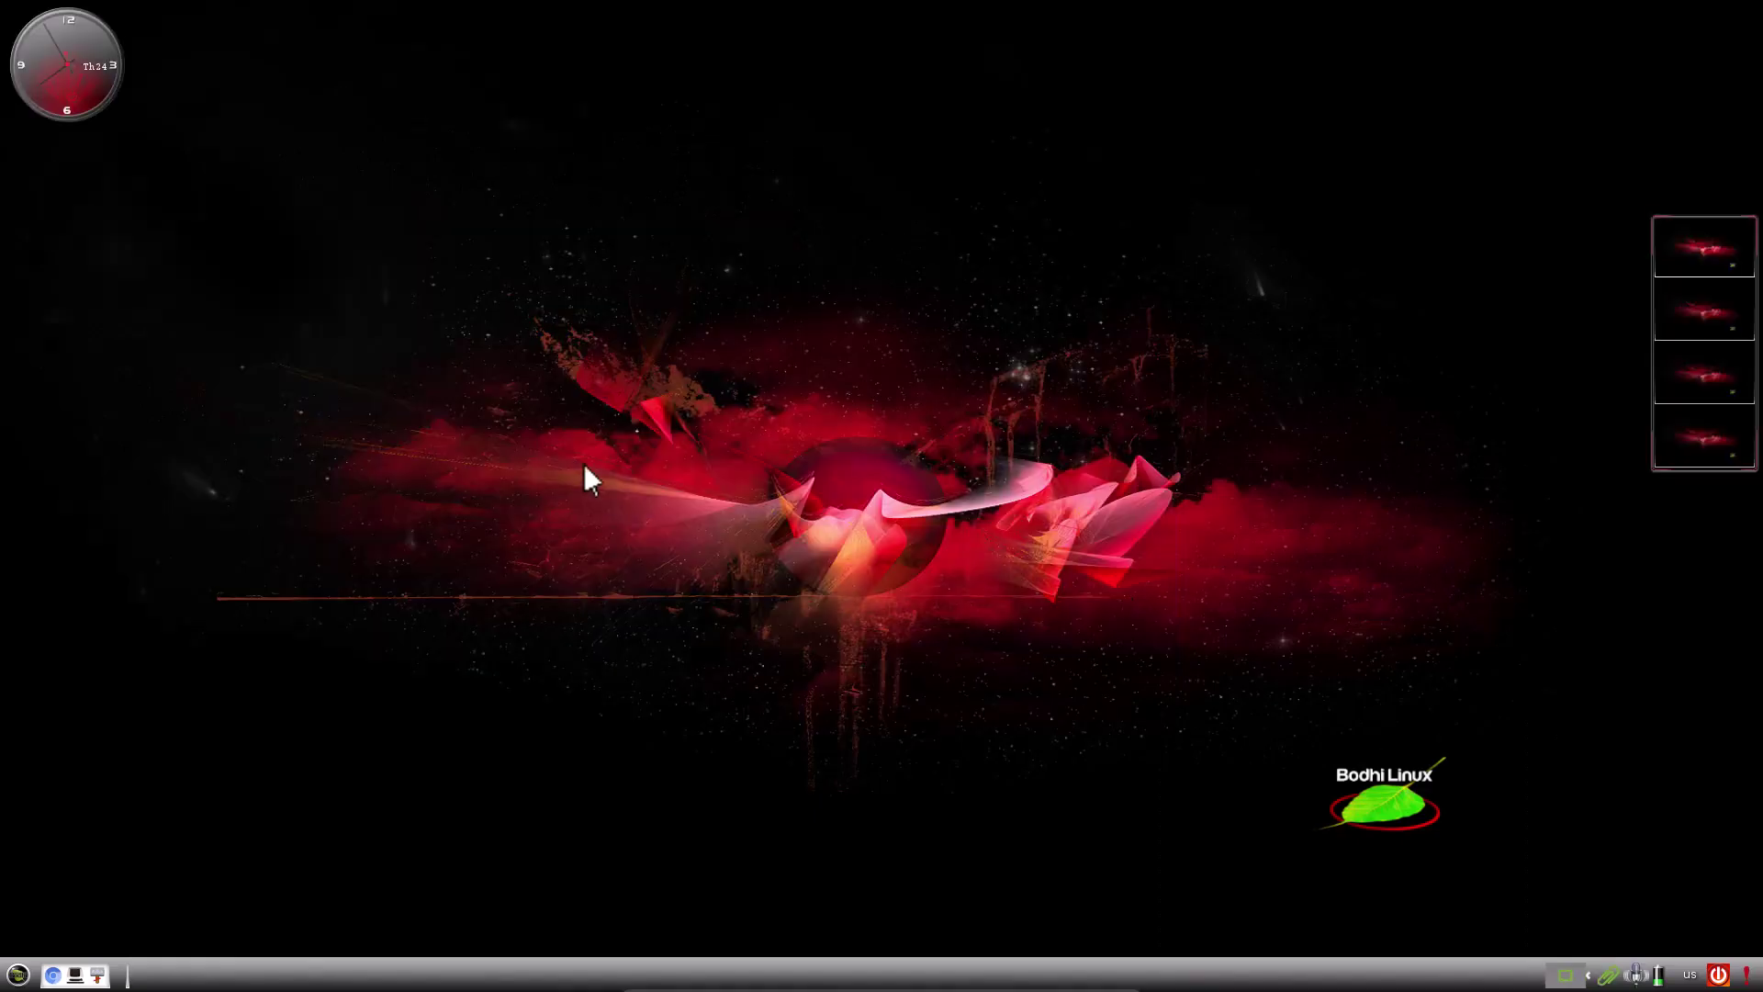
left_click(721, 354)
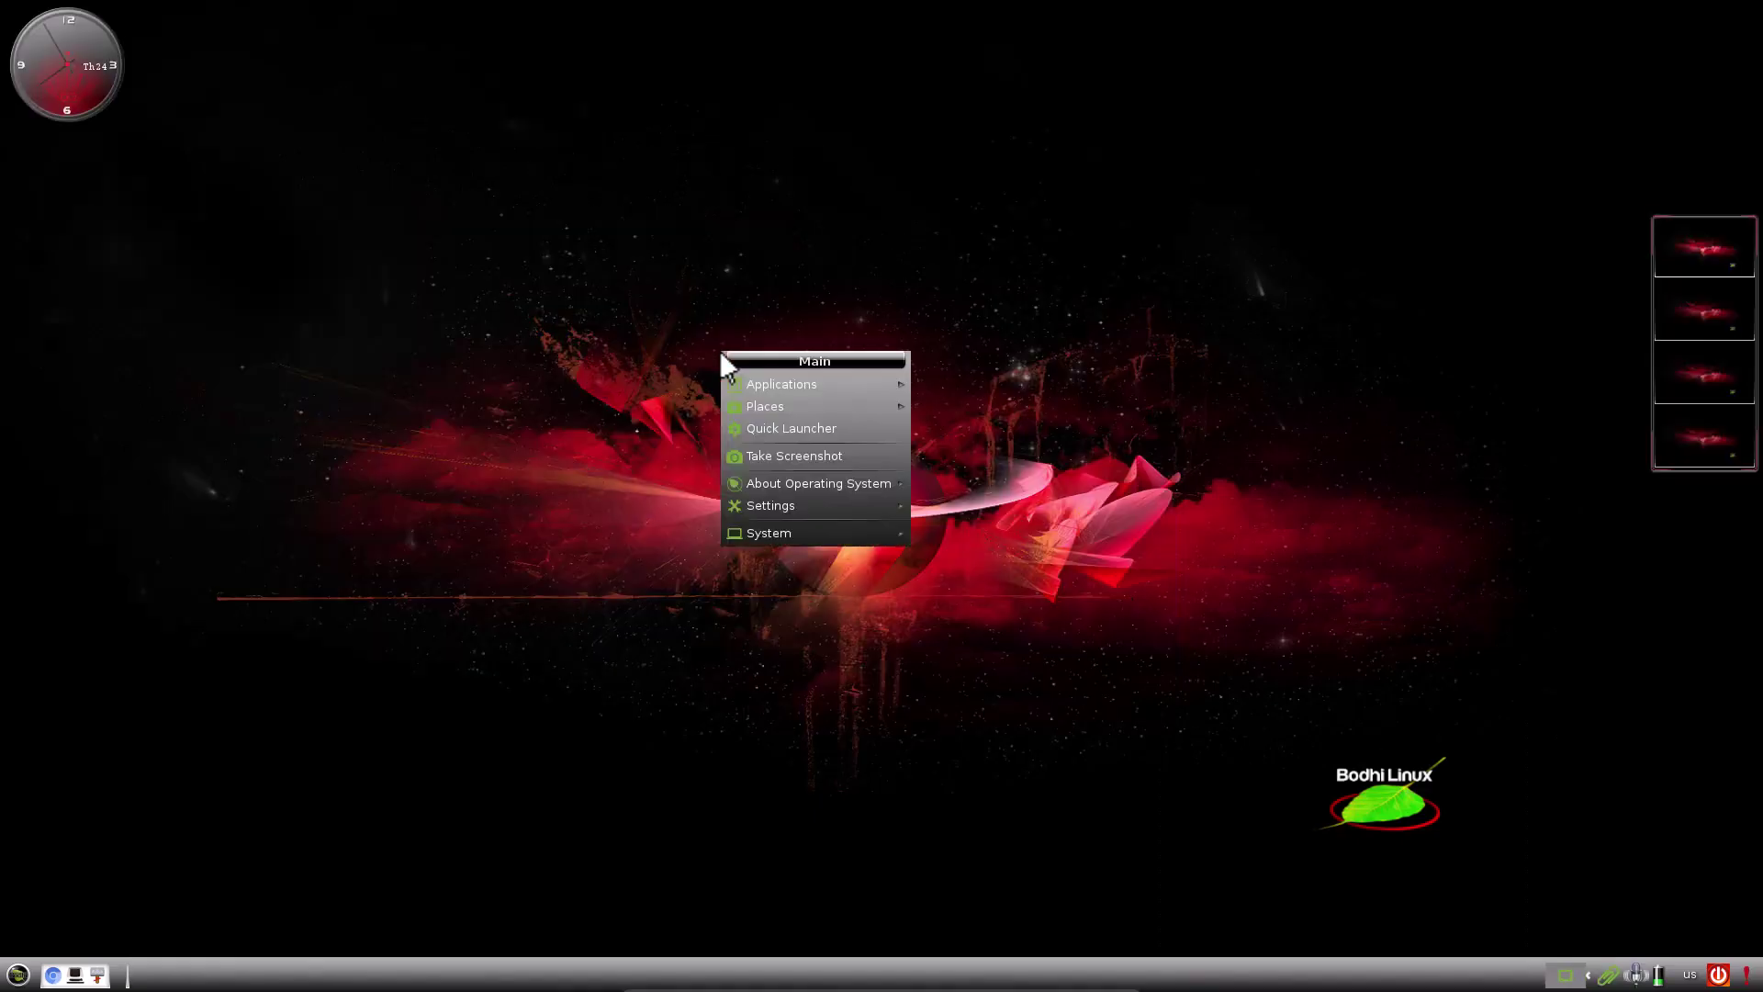
mouse_move(871, 513)
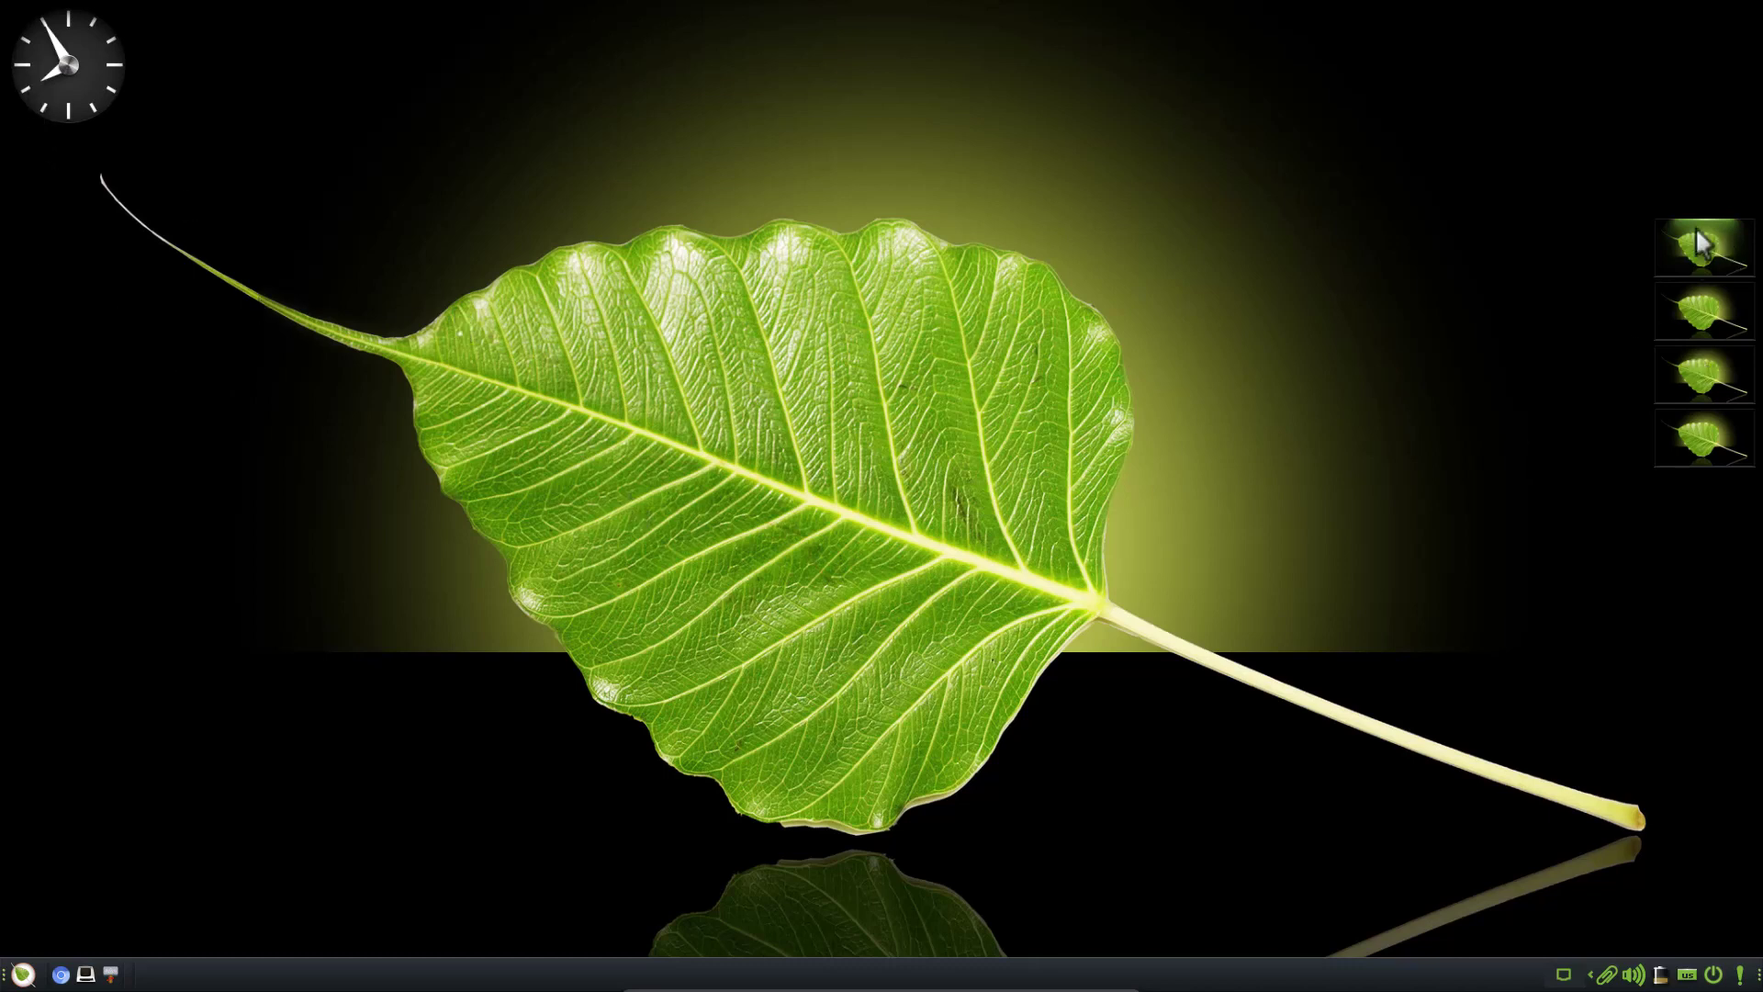
right_click(1701, 280)
left_click(1716, 315)
right_click(1033, 187)
mouse_move(1093, 228)
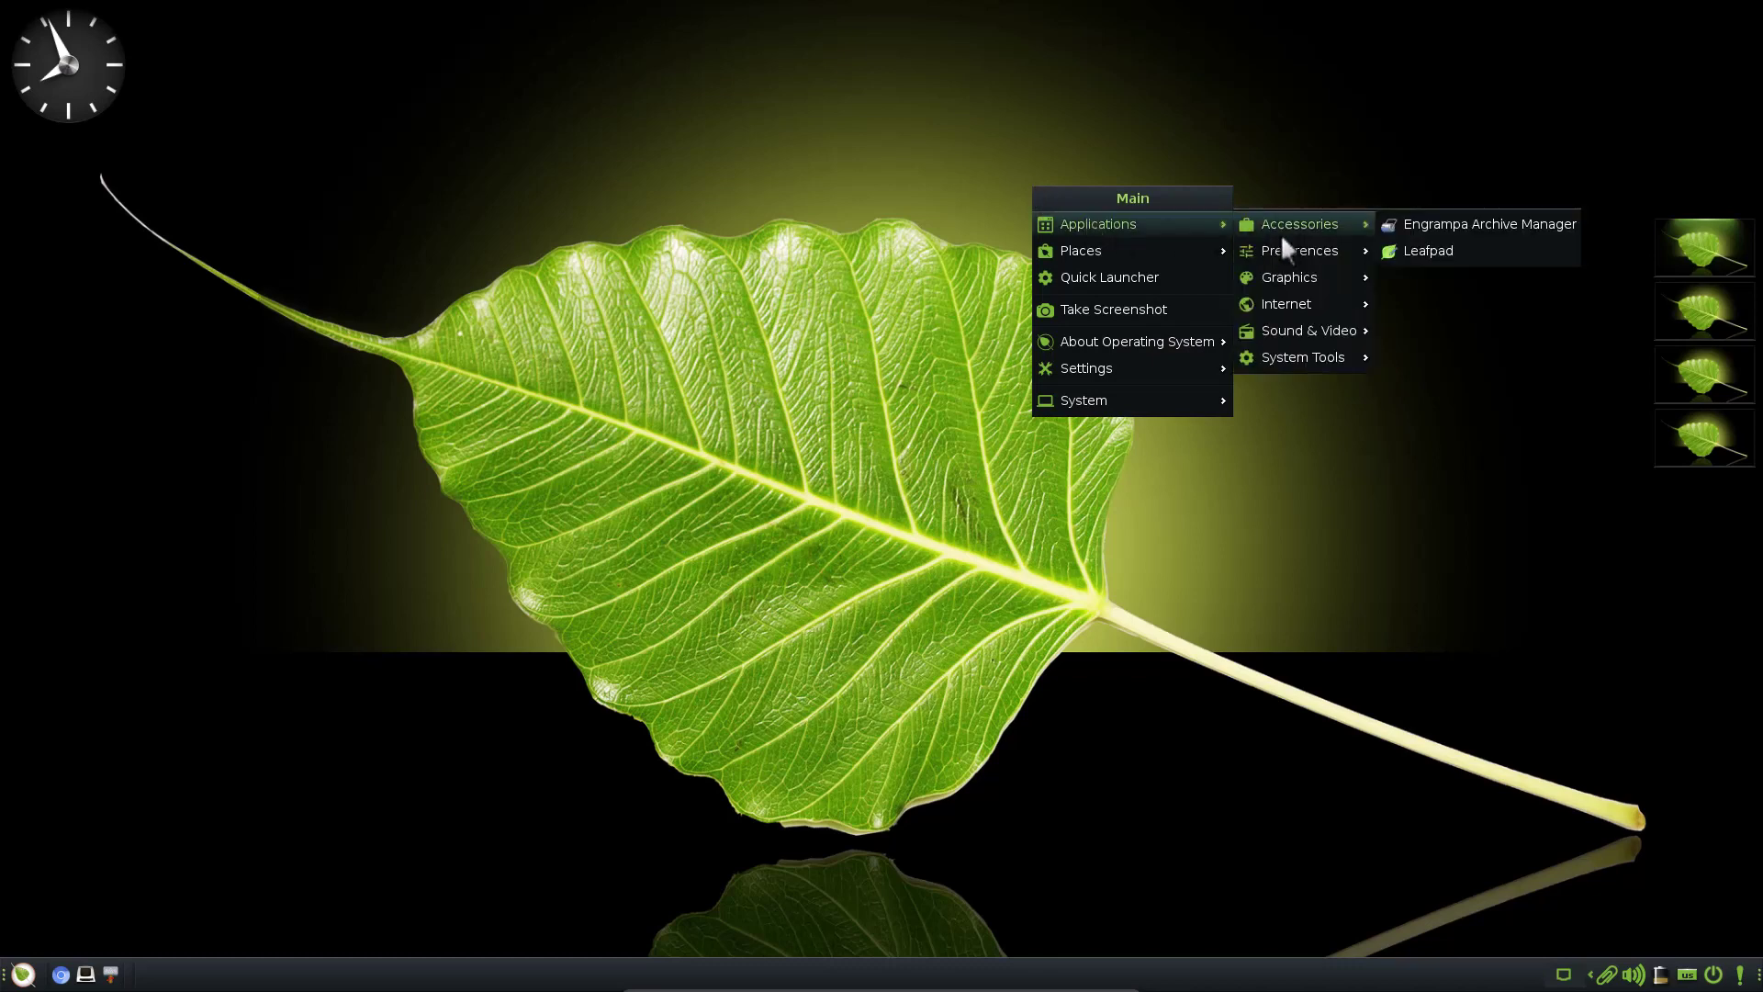
mouse_move(1294, 334)
mouse_move(1300, 366)
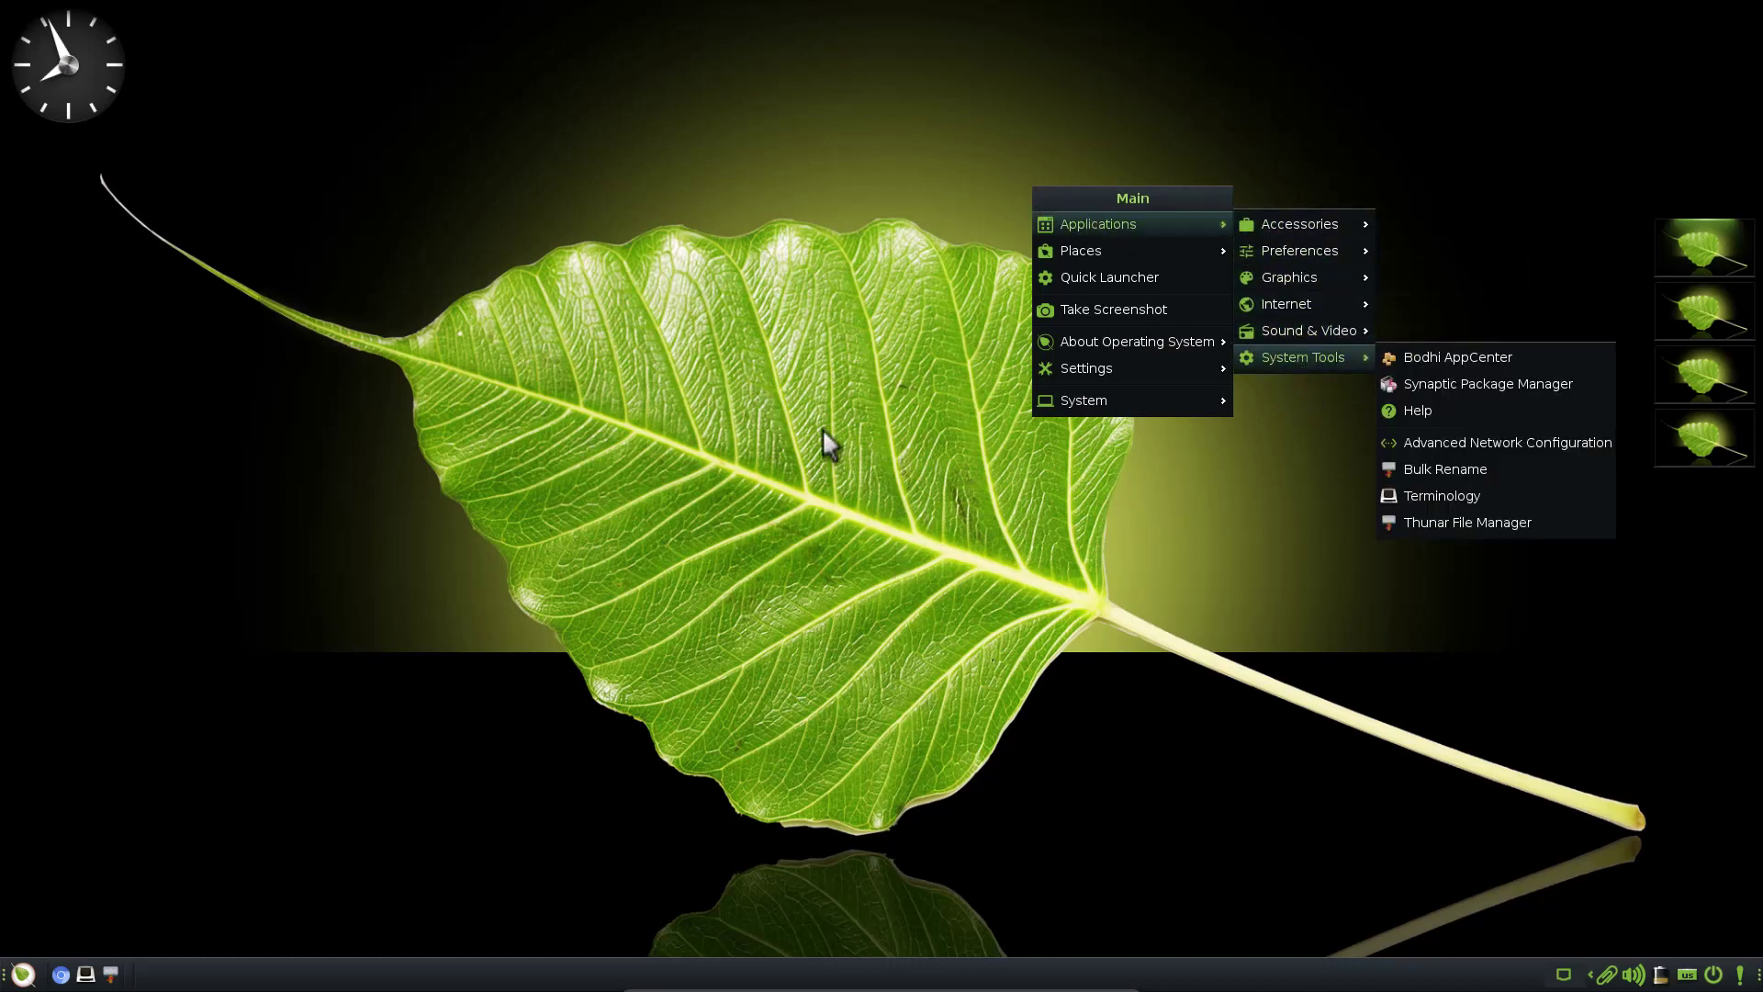
mouse_move(1155, 342)
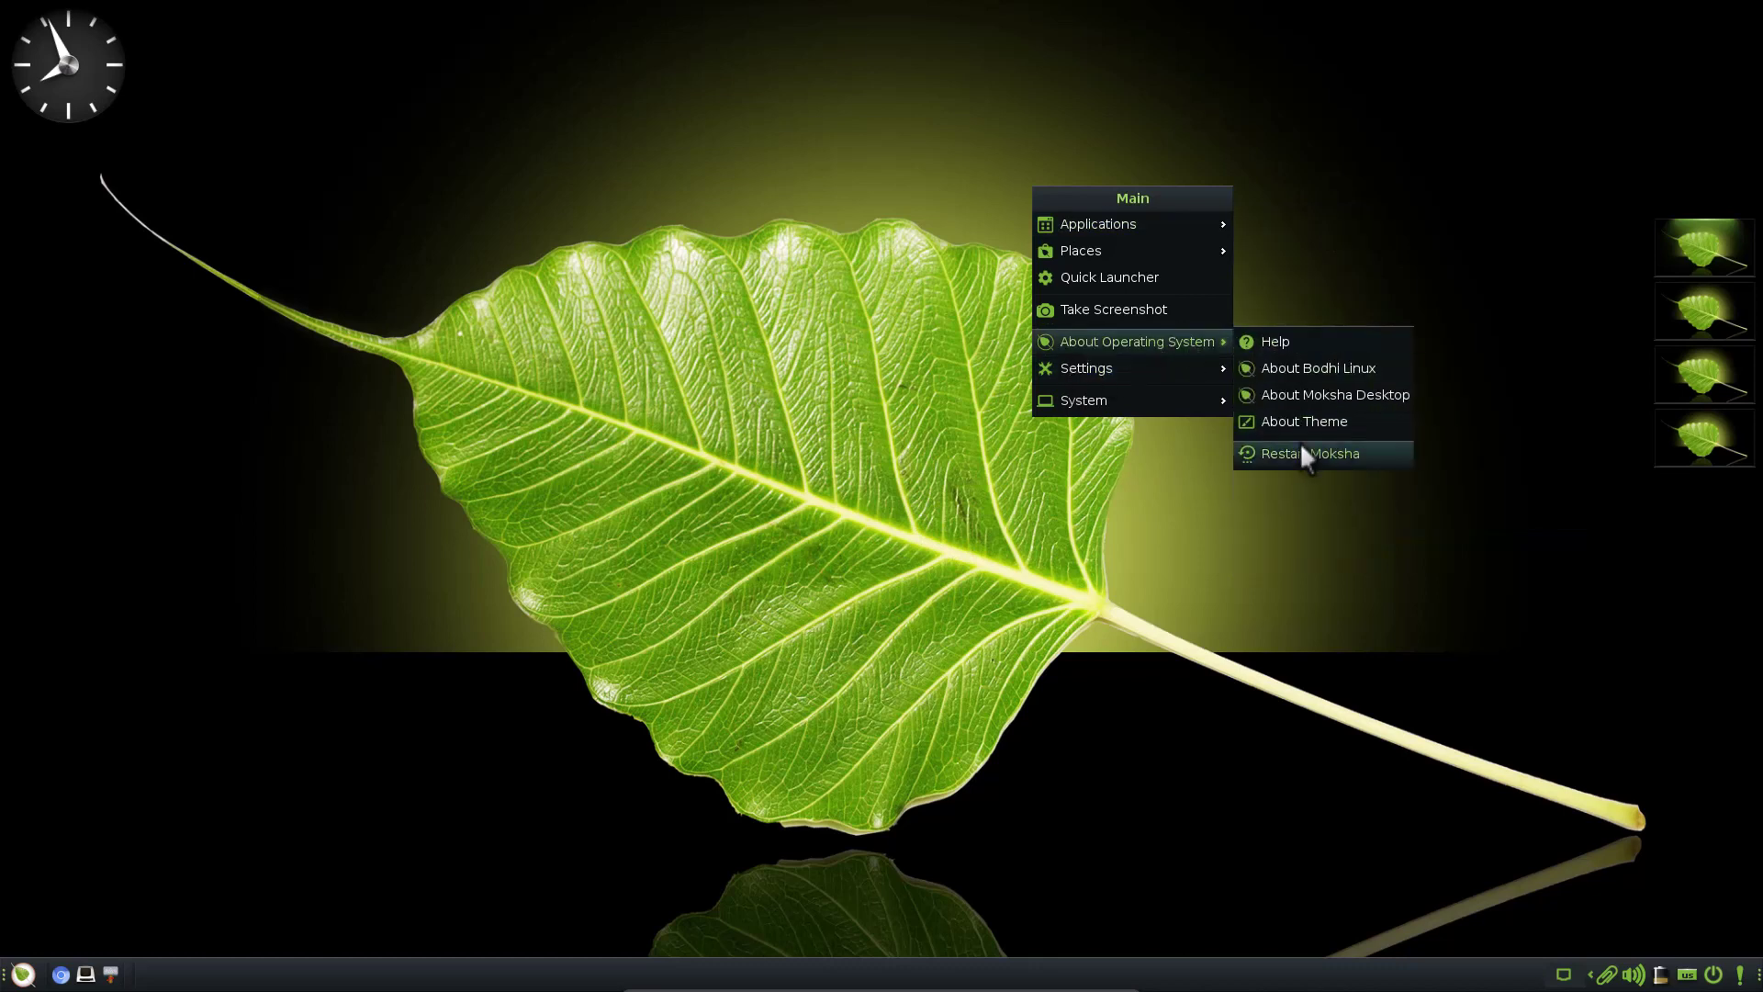
left_click(702, 611)
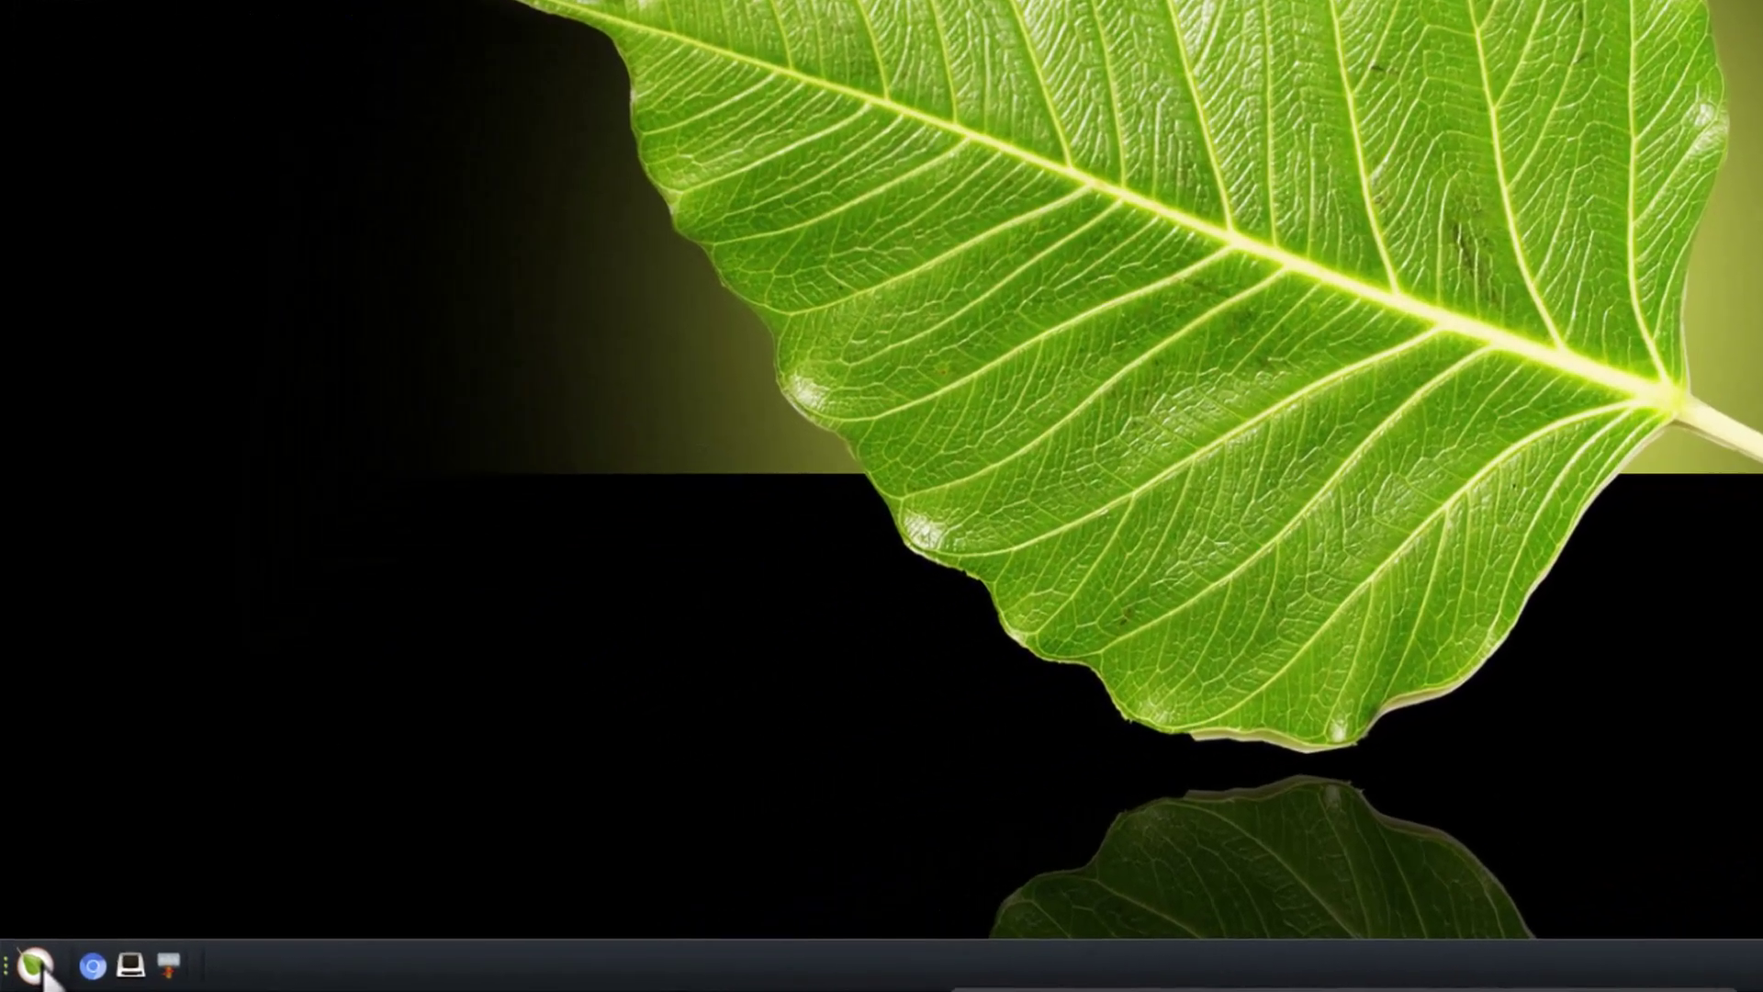
left_click(25, 976)
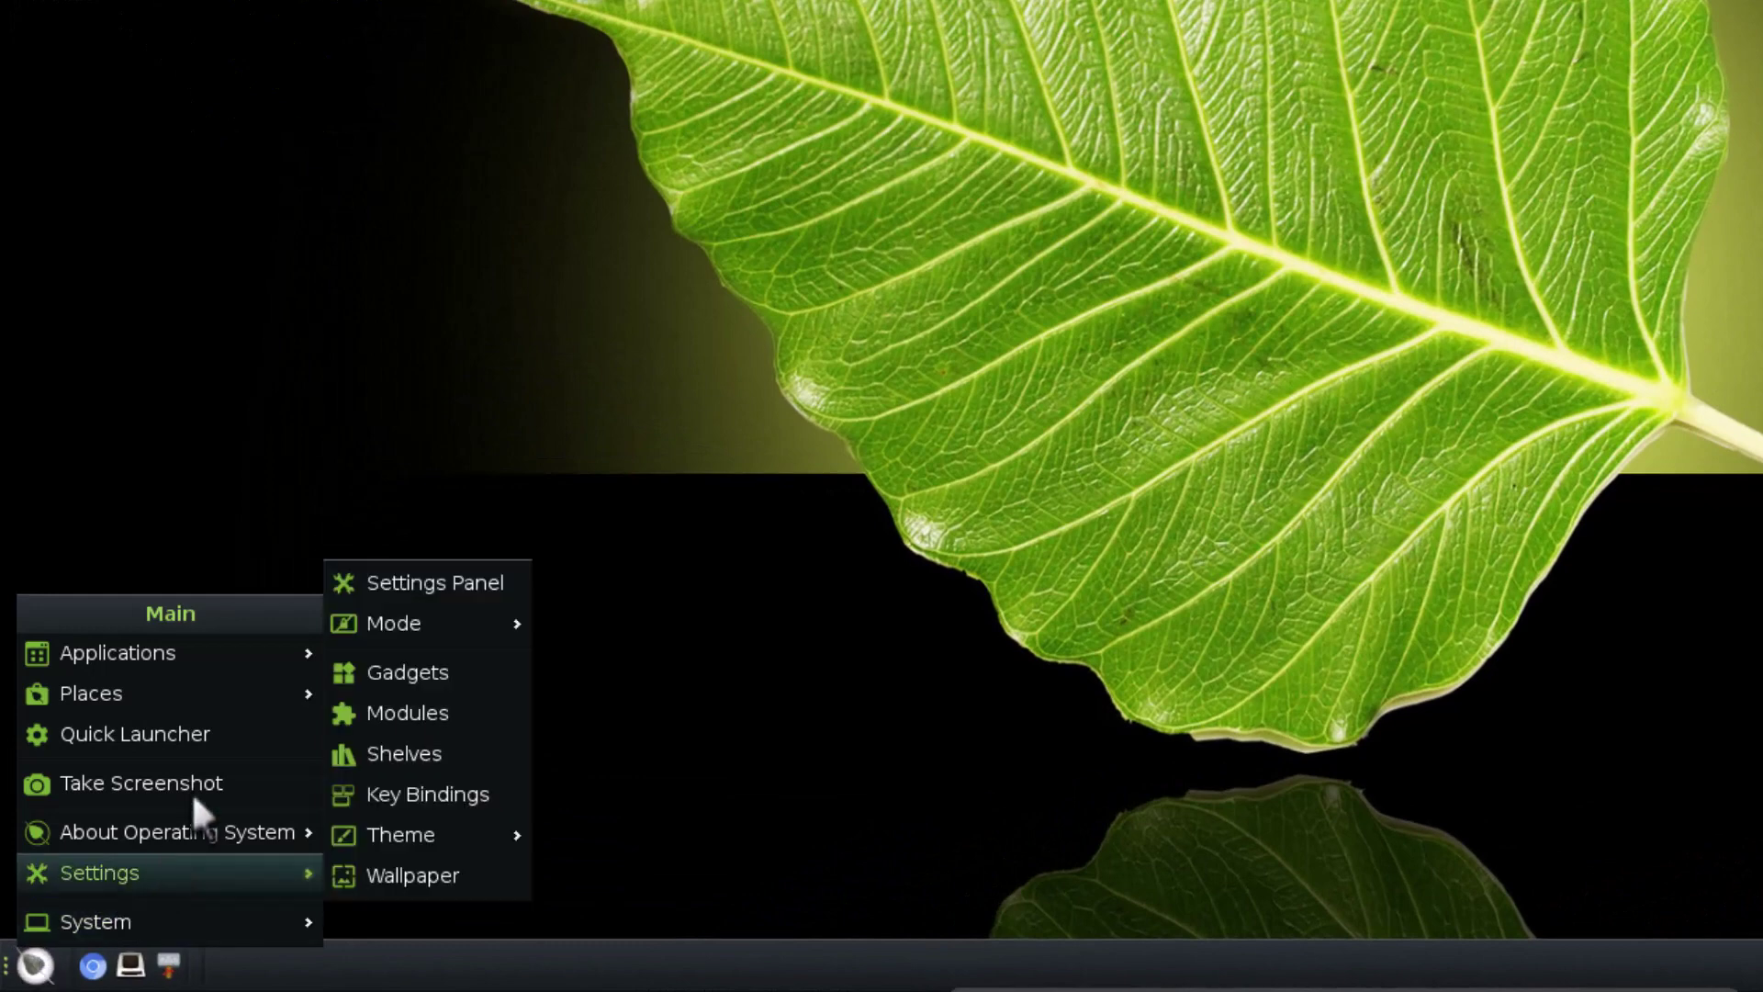
Launch Synaptic Package Manager from System Tools, authenticate with the password, then minimise it
mouse_move(215, 648)
mouse_move(404, 648)
mouse_move(444, 856)
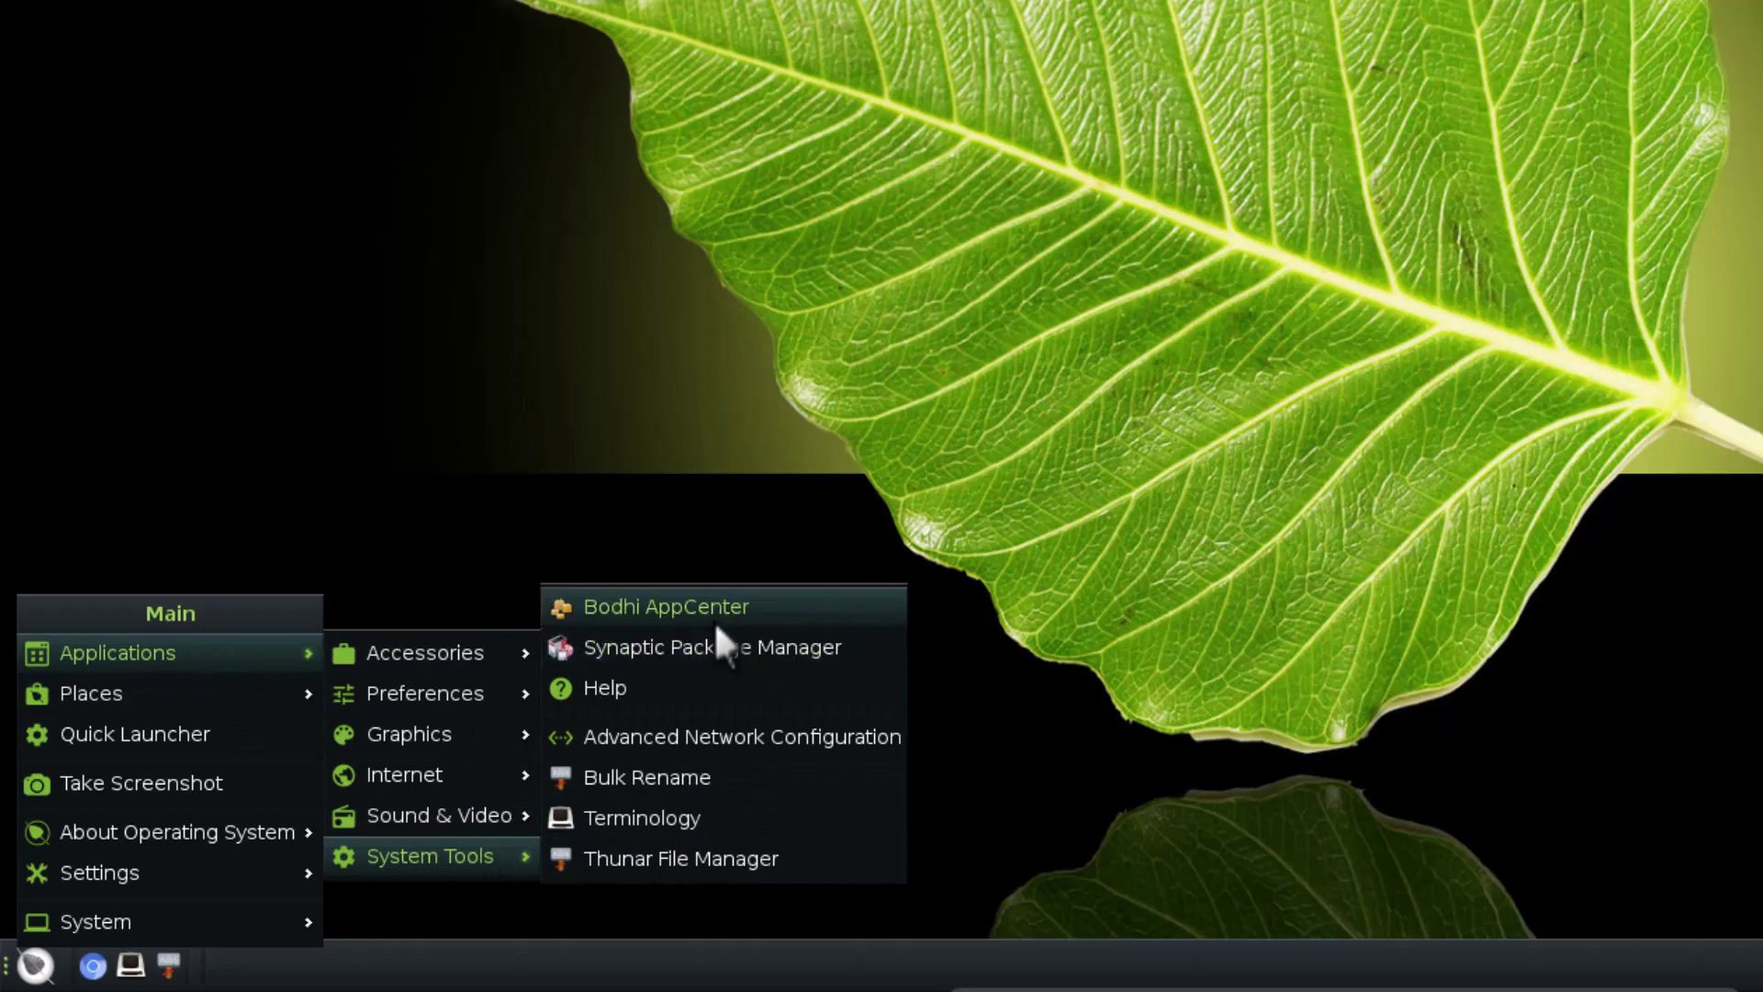
left_click(797, 657)
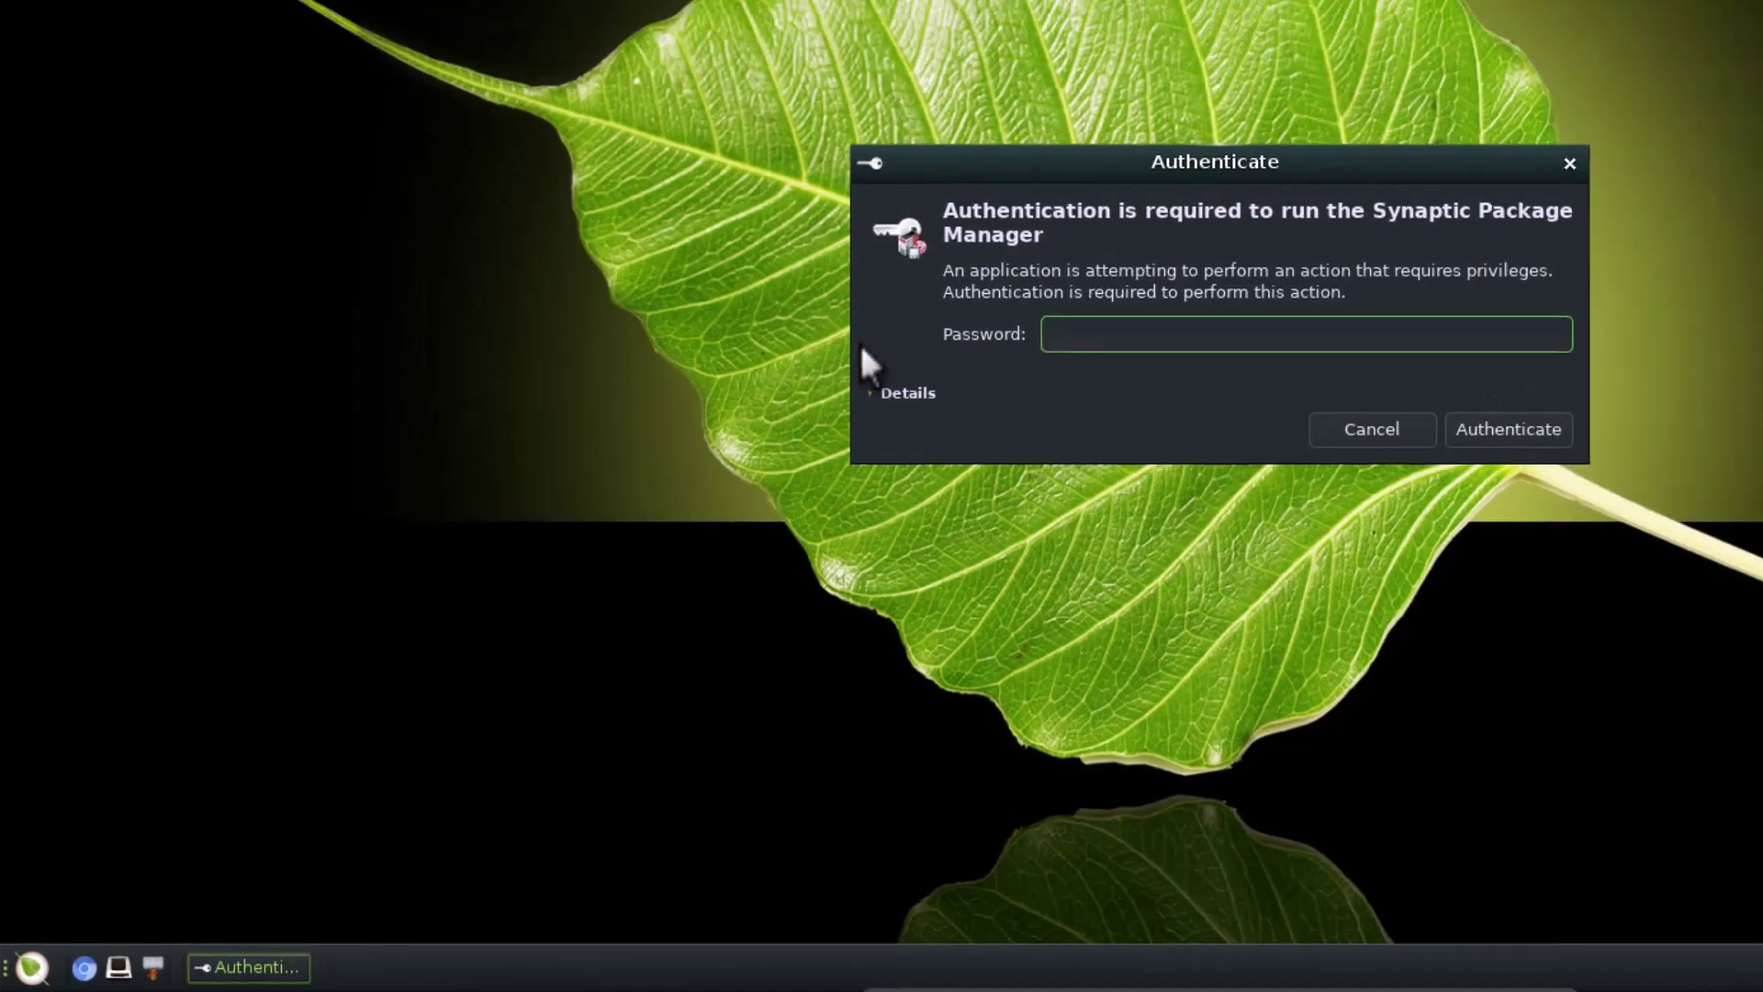
type("***")
key("BackSpace")
key("BackSpace")
key("BackSpace")
type("***")
key("Return")
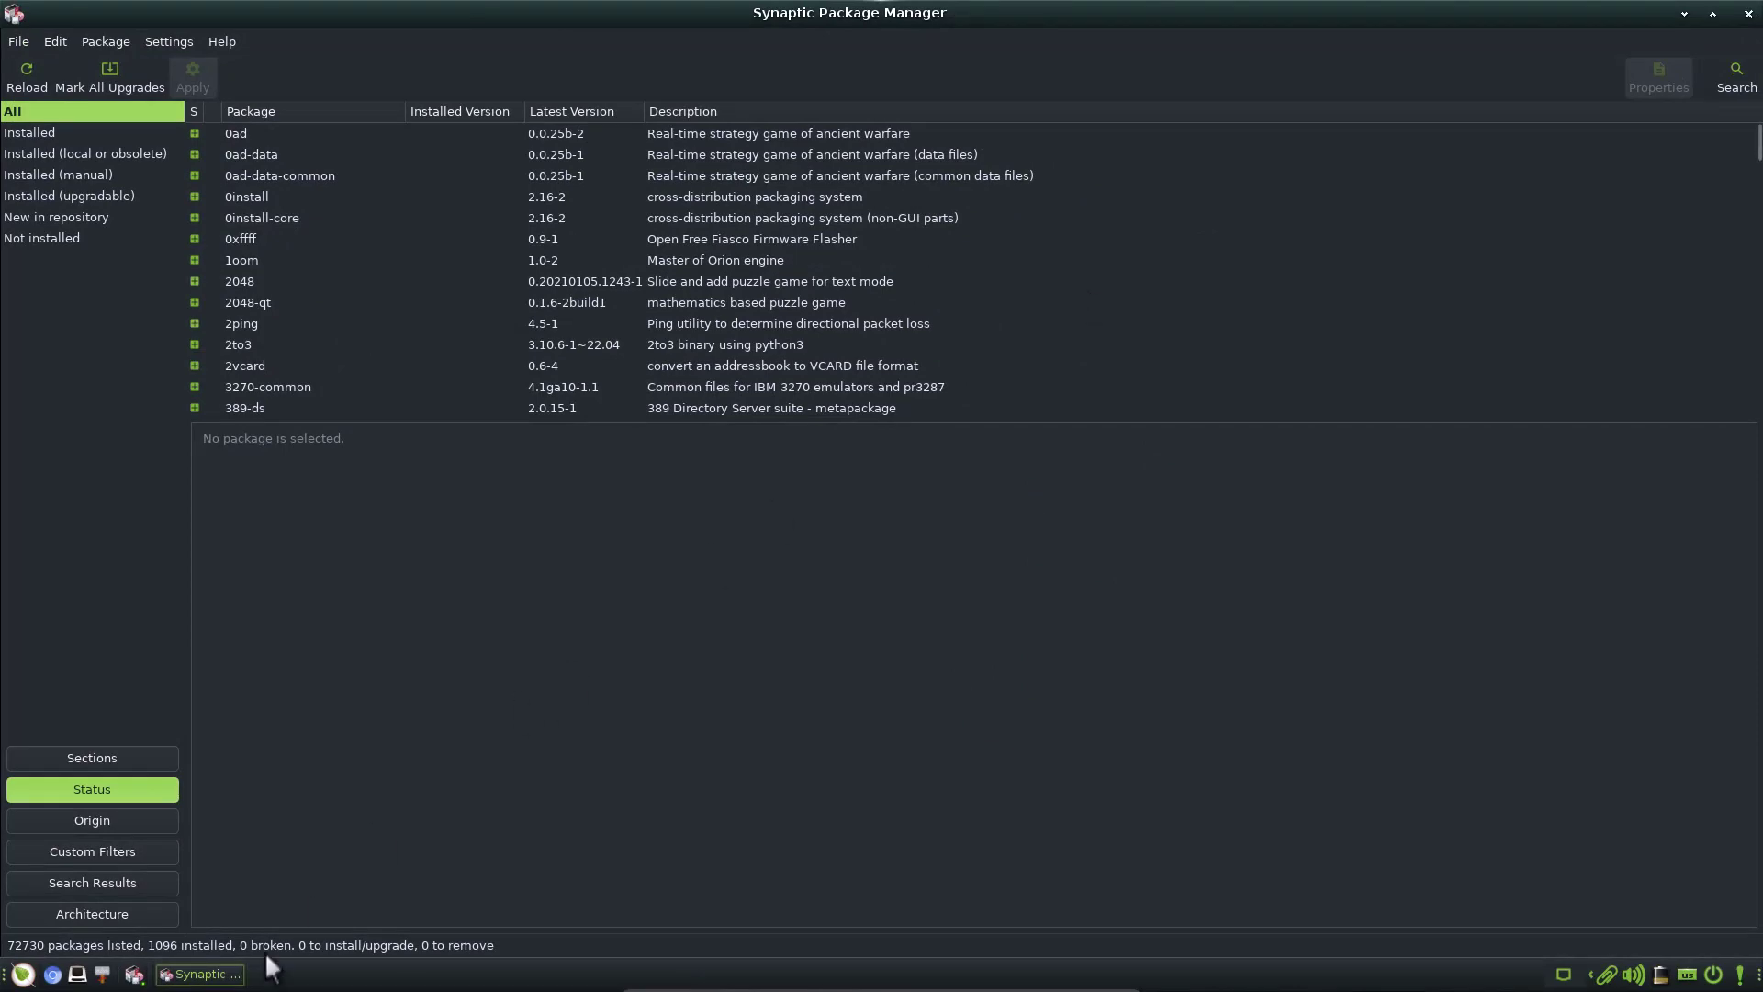
left_click(216, 975)
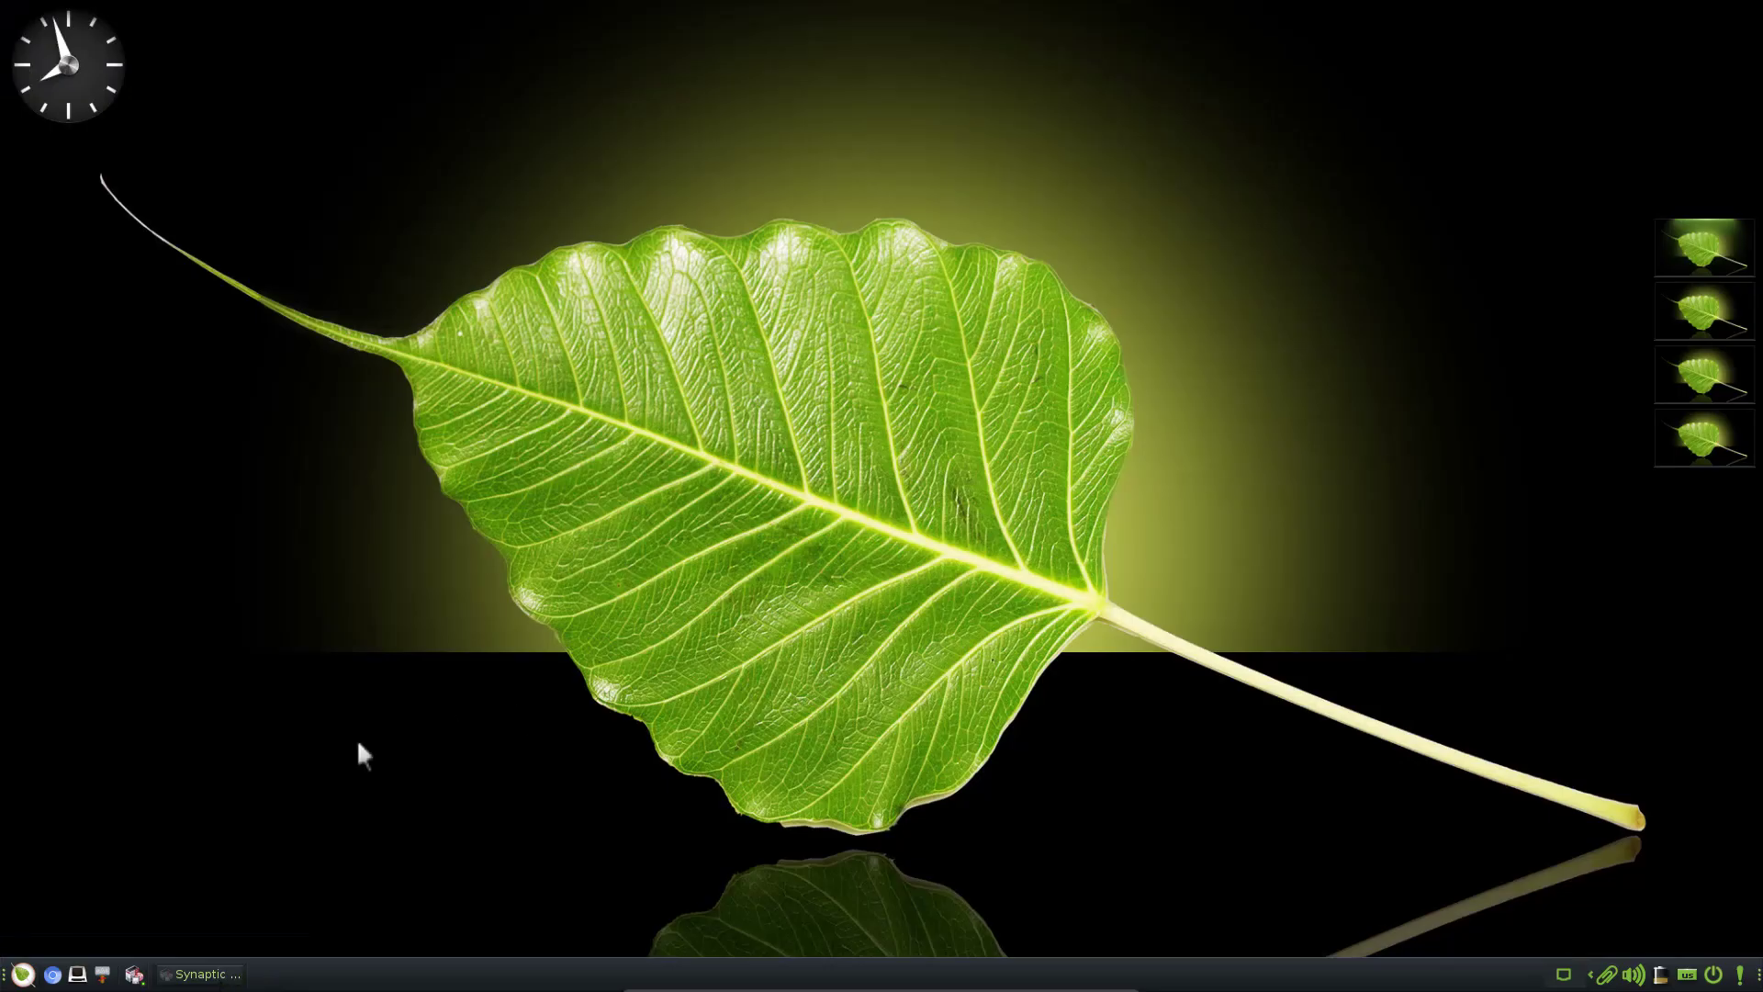
mouse_move(154, 959)
Open a new Terminology window, move it to the screen centre, and clear stray prompt characters
left_click(78, 976)
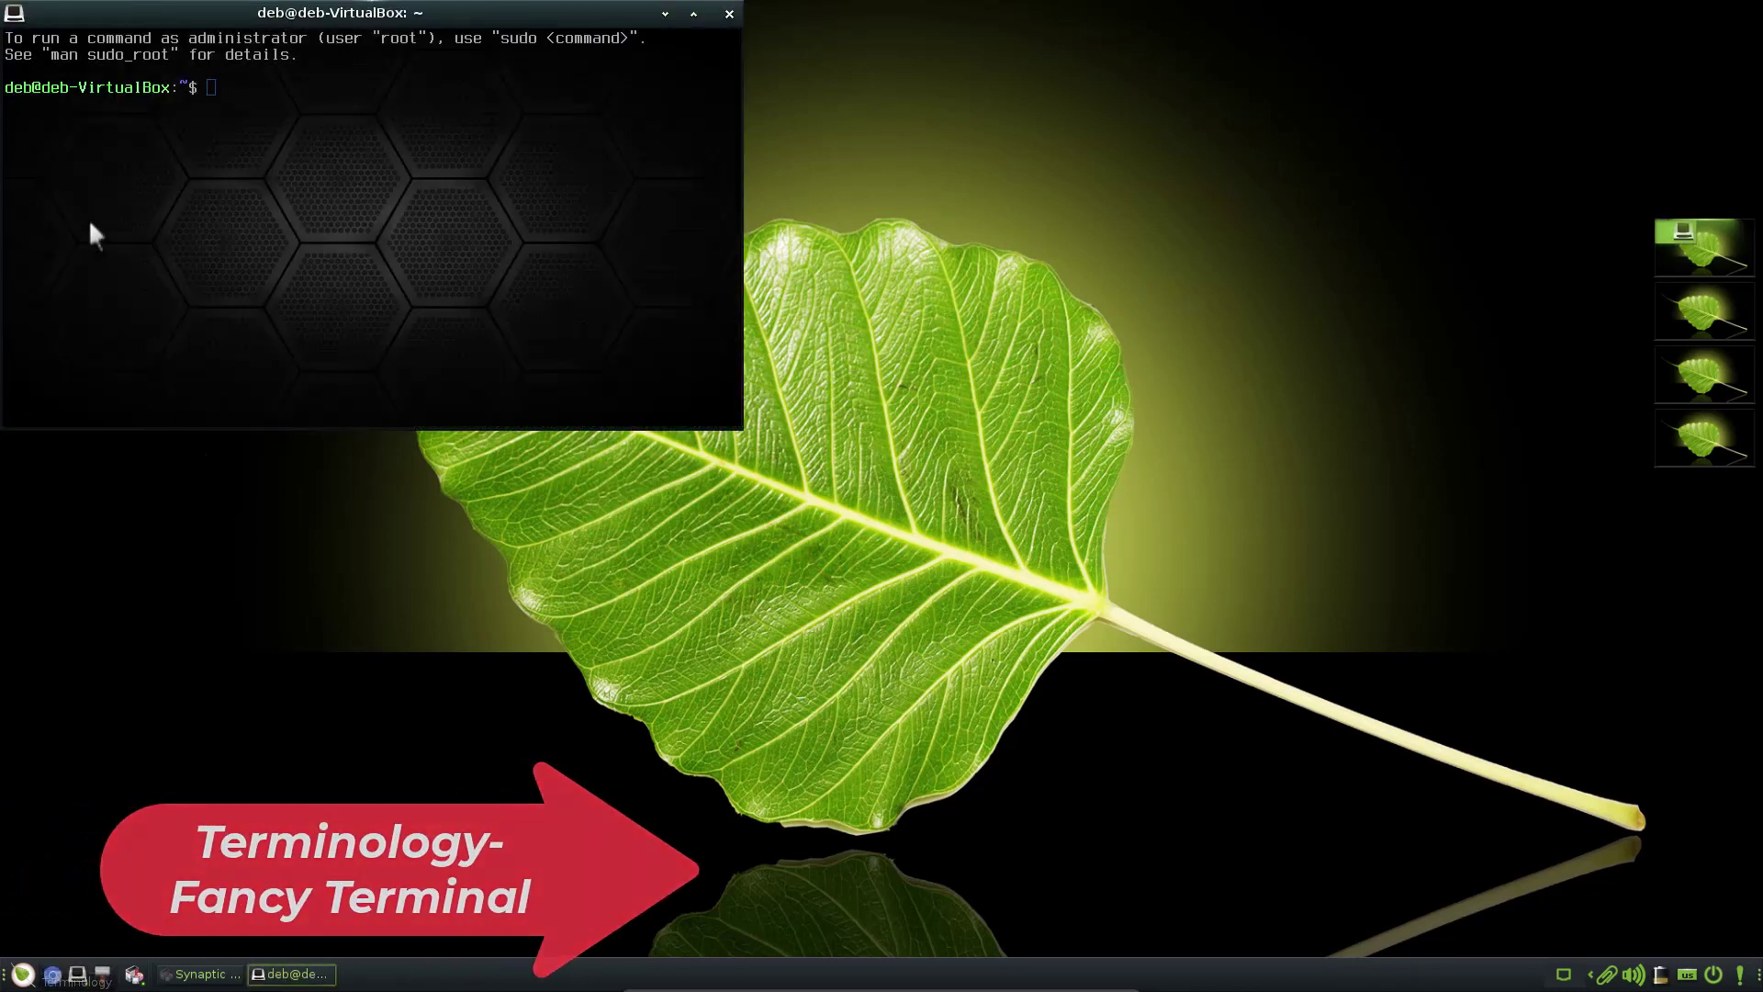
left_click_drag(40, 14, 527, 222)
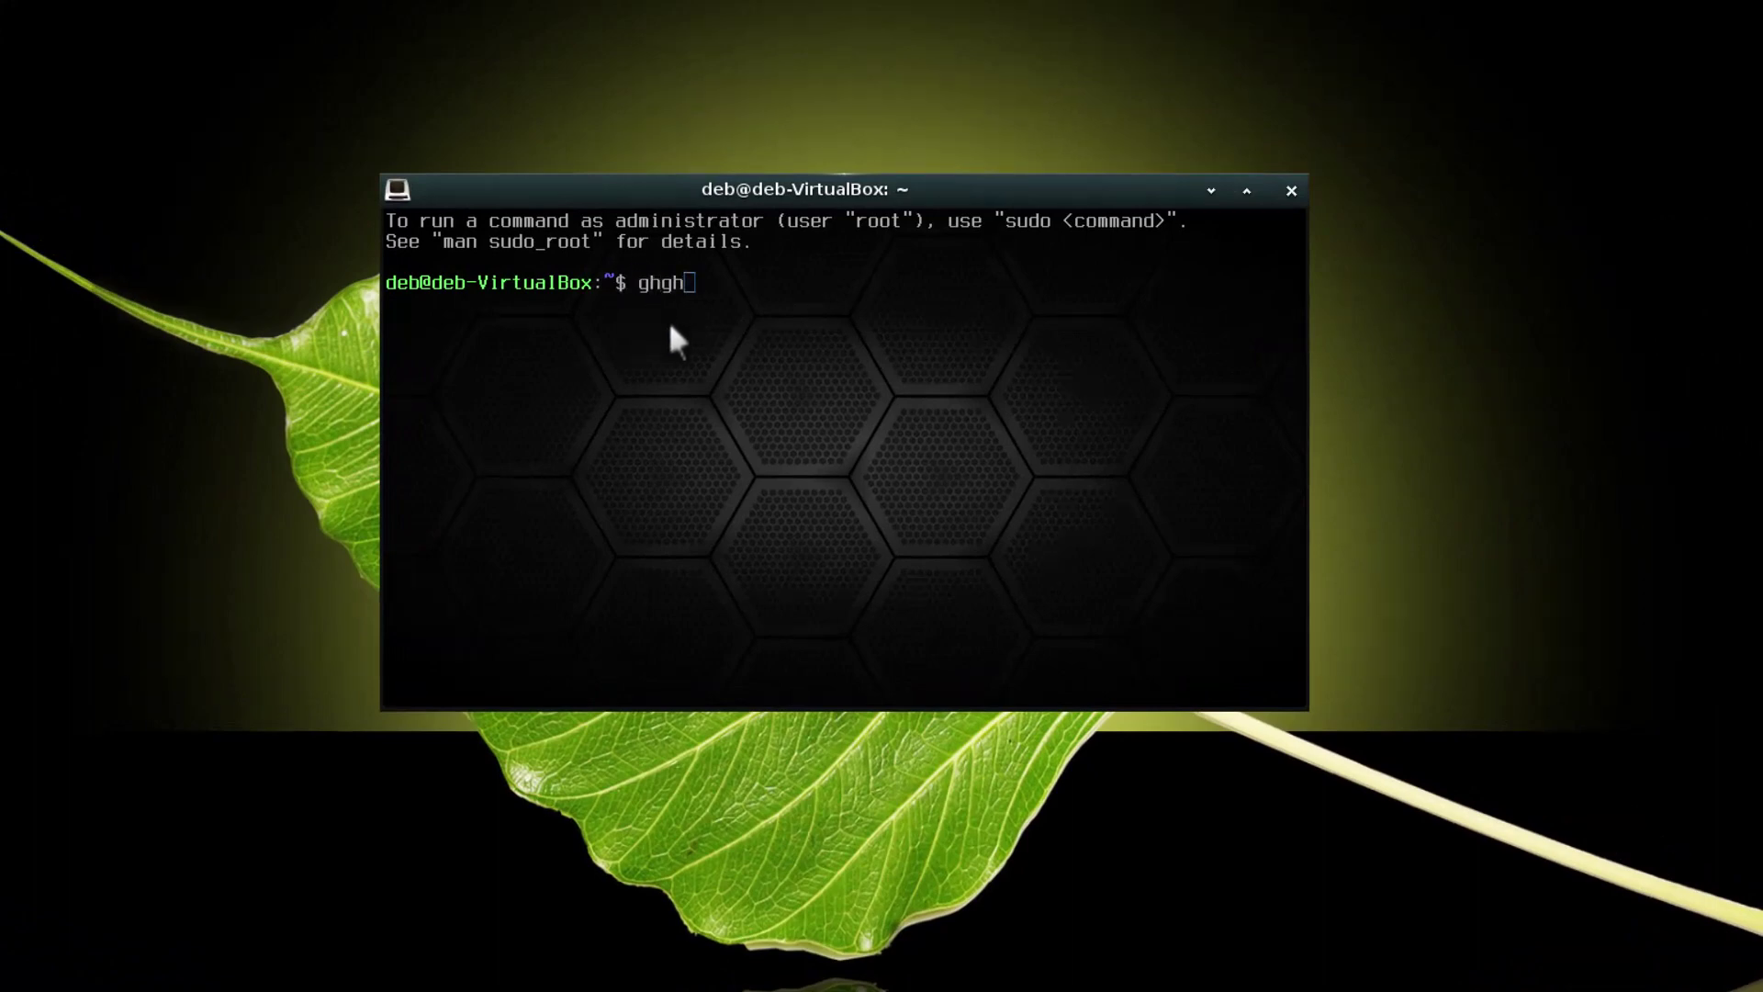
key("BackSpace")
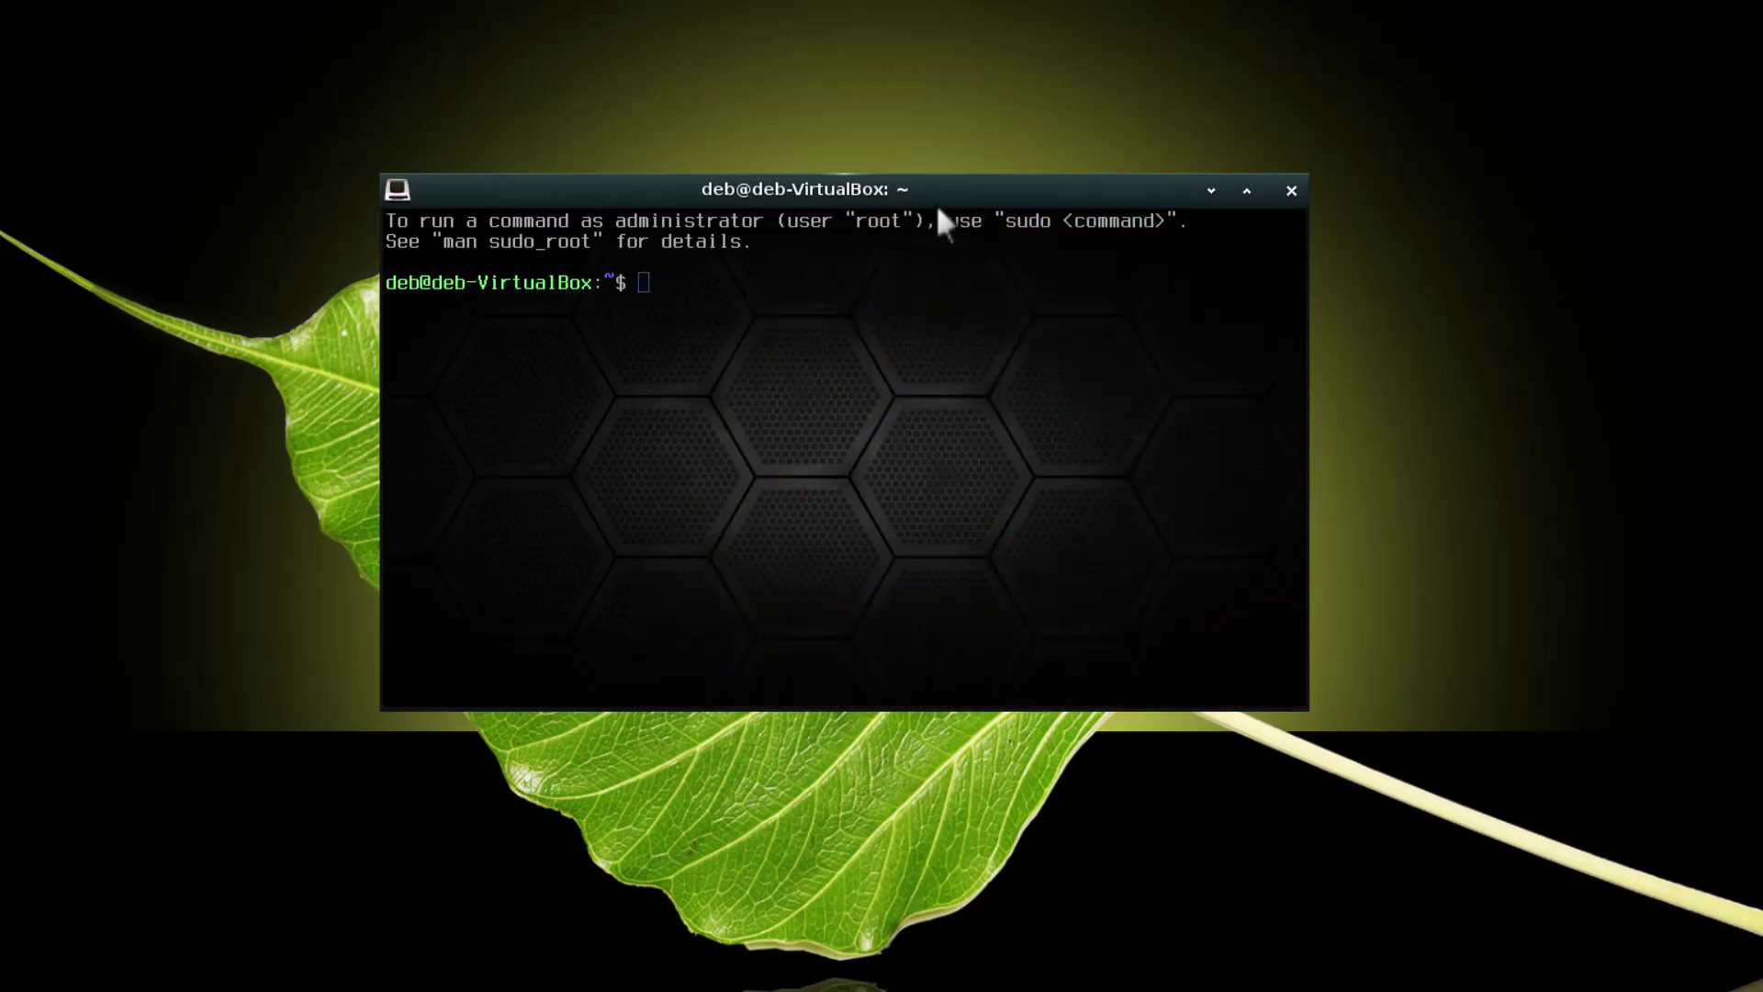
mouse_move(979, 193)
left_mouse_down()
mouse_move(992, 174)
mouse_move(979, 196)
left_mouse_up()
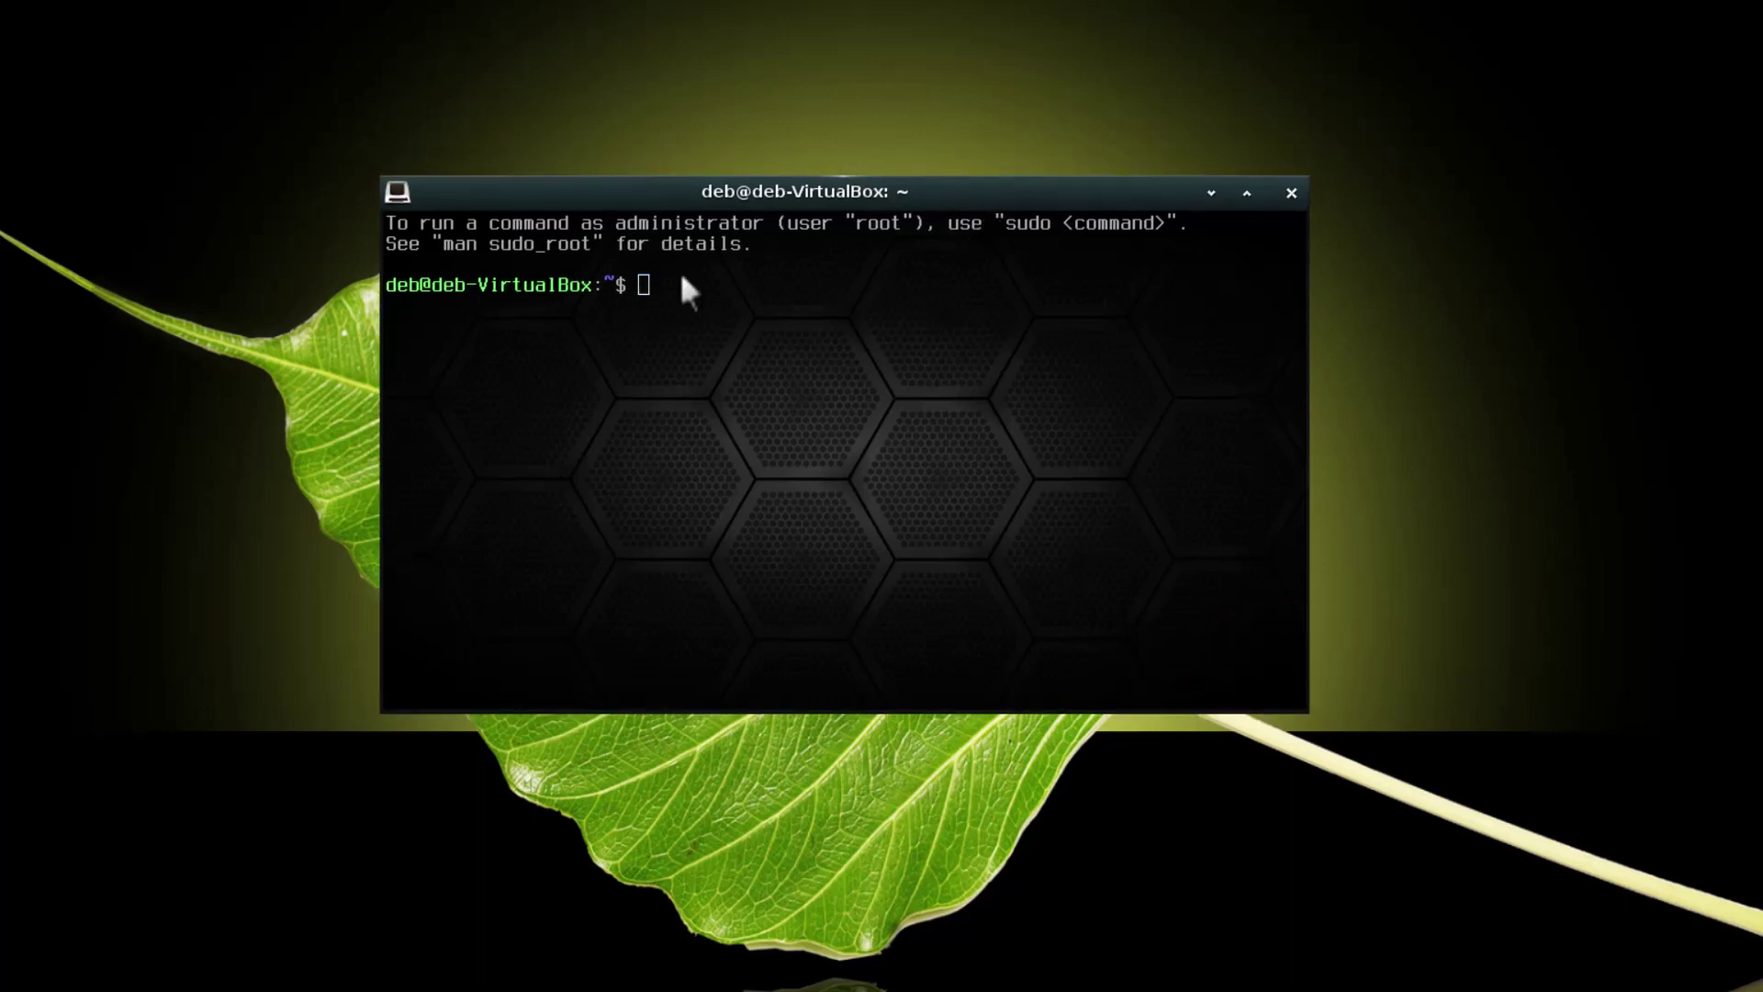
right_click(809, 329)
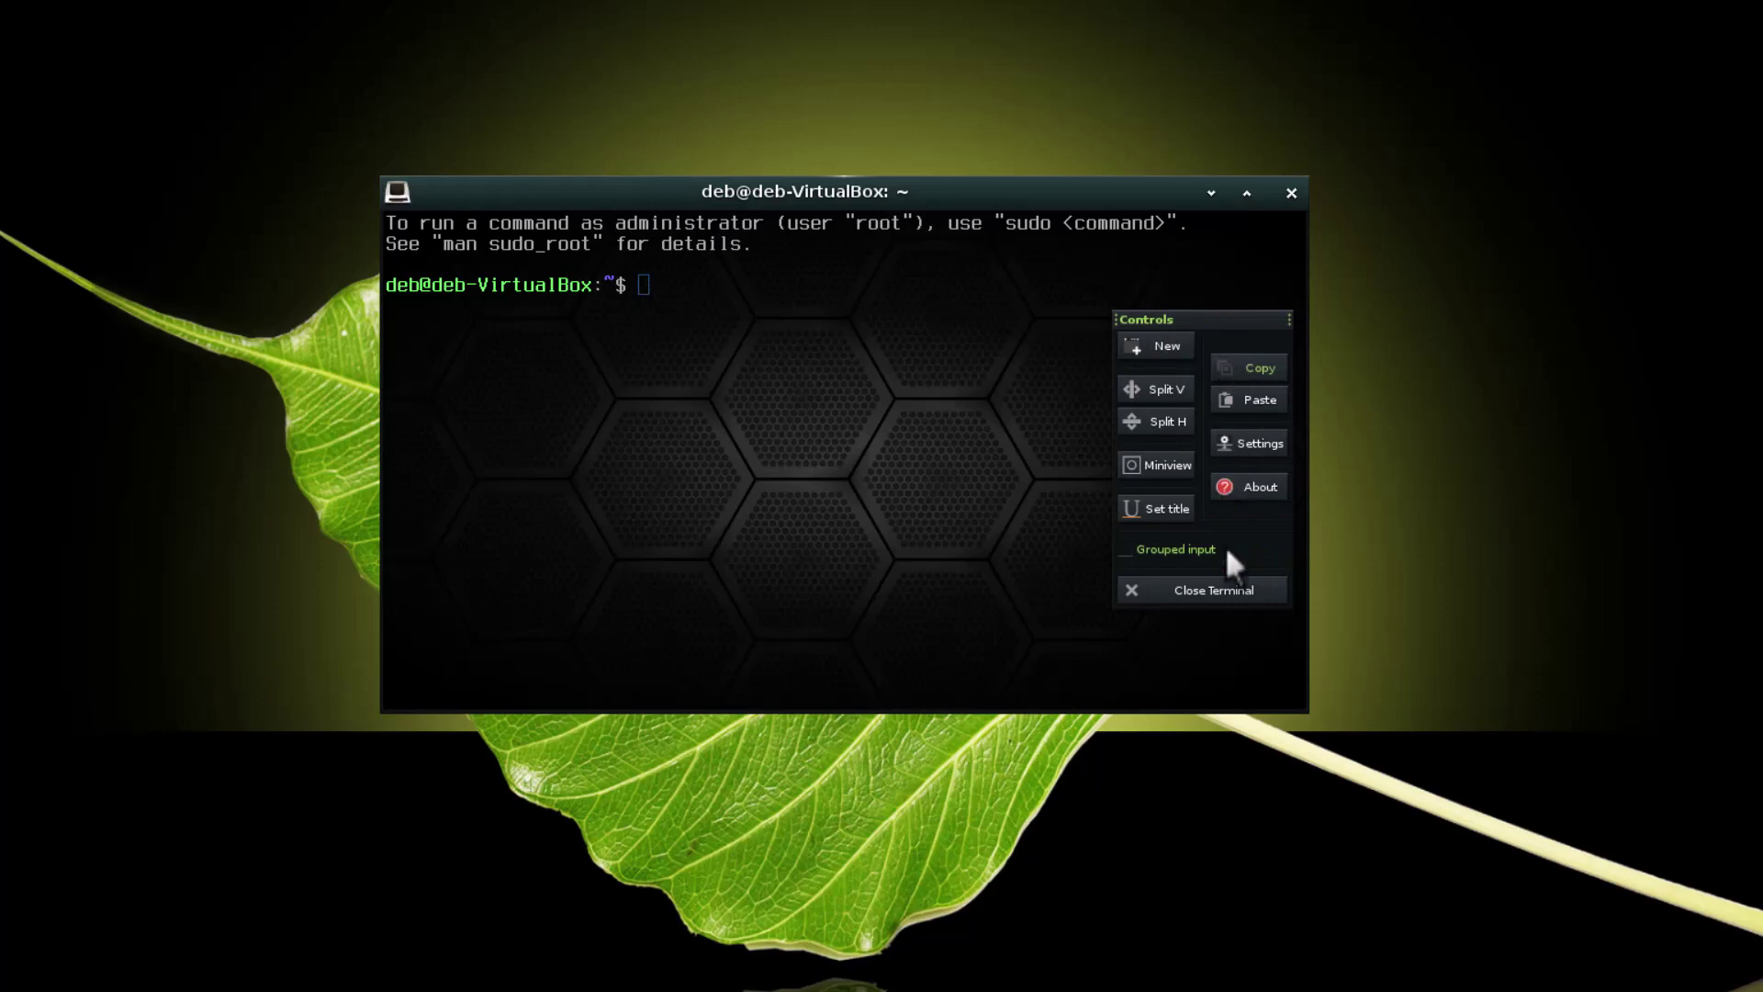
Browse Terminology's Behavior, Mouse, Font, Toolkit and Background settings pages
left_click(1255, 450)
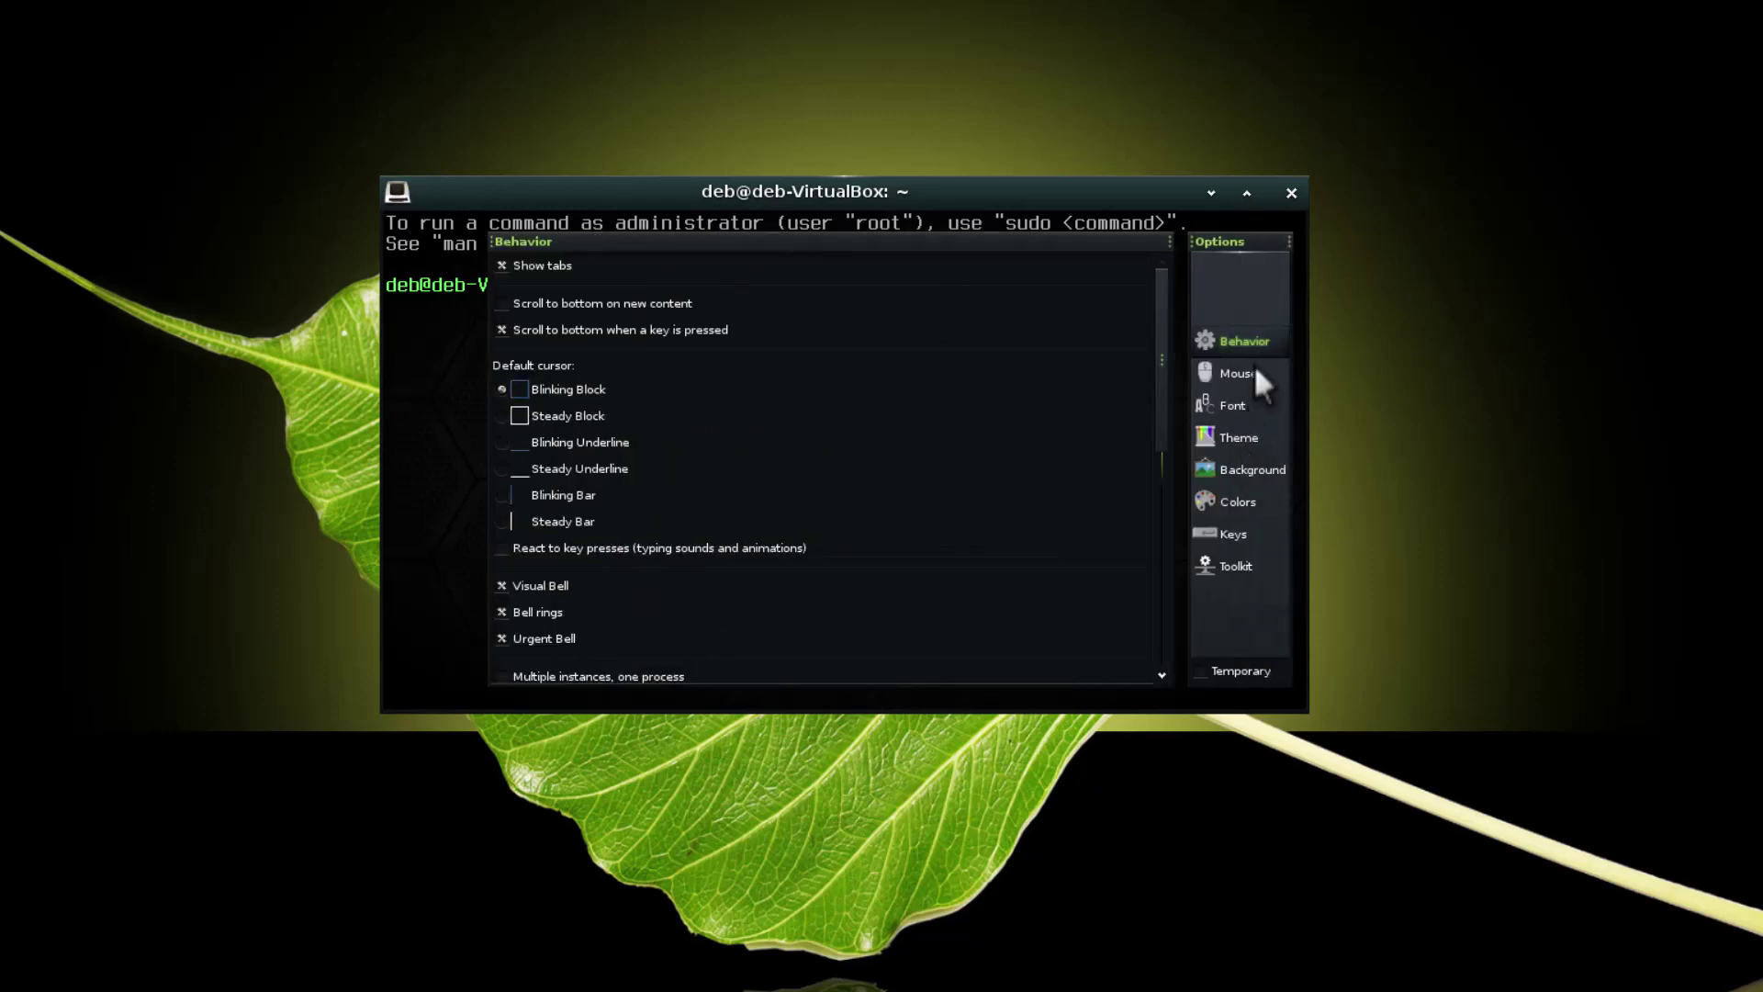
left_click(1232, 377)
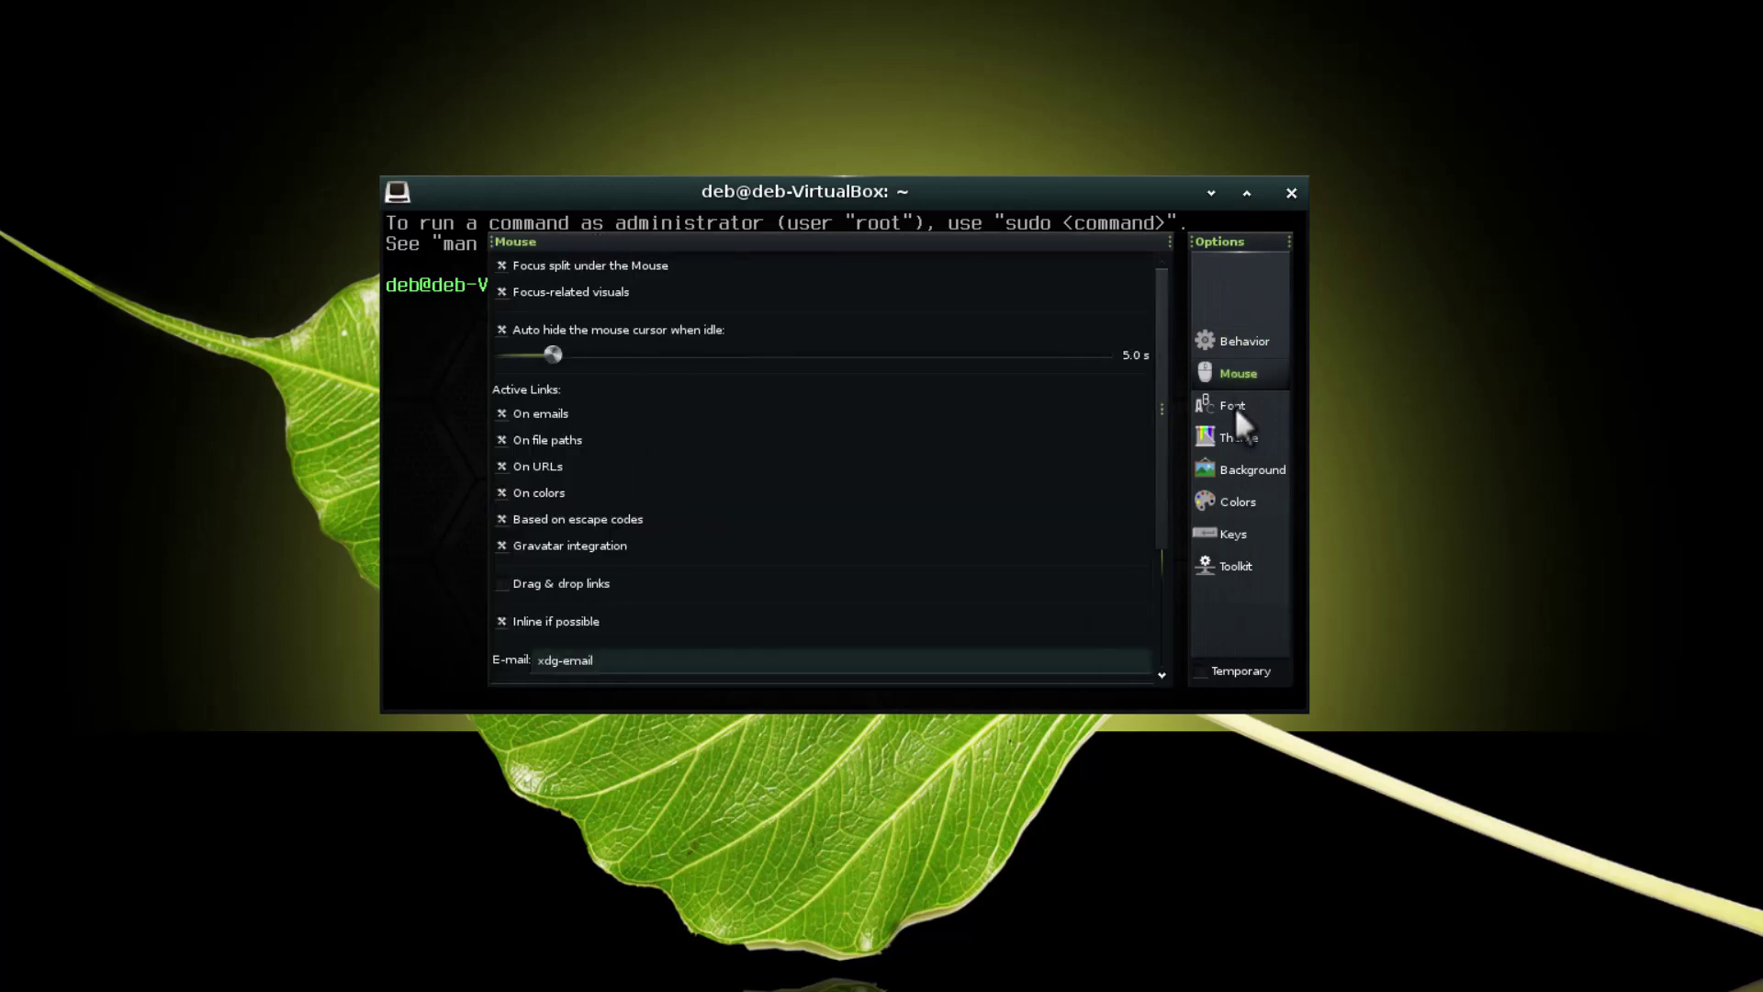
left_click(1236, 407)
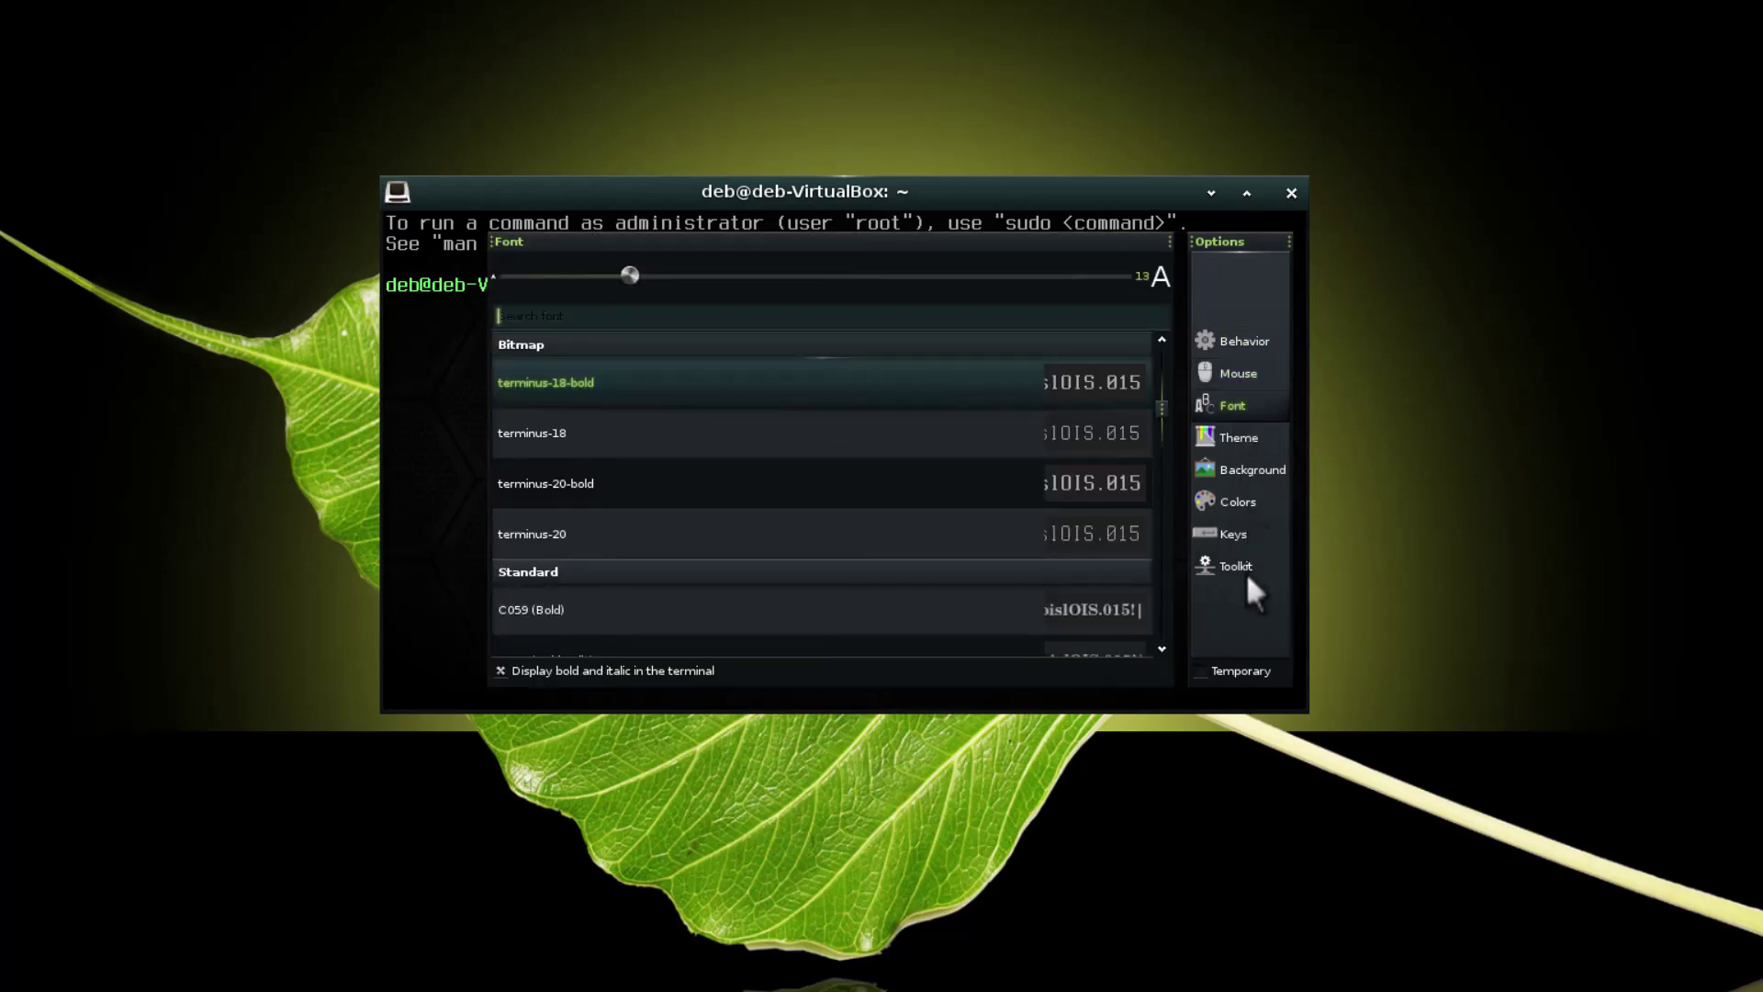
left_click(1245, 568)
left_click(1248, 480)
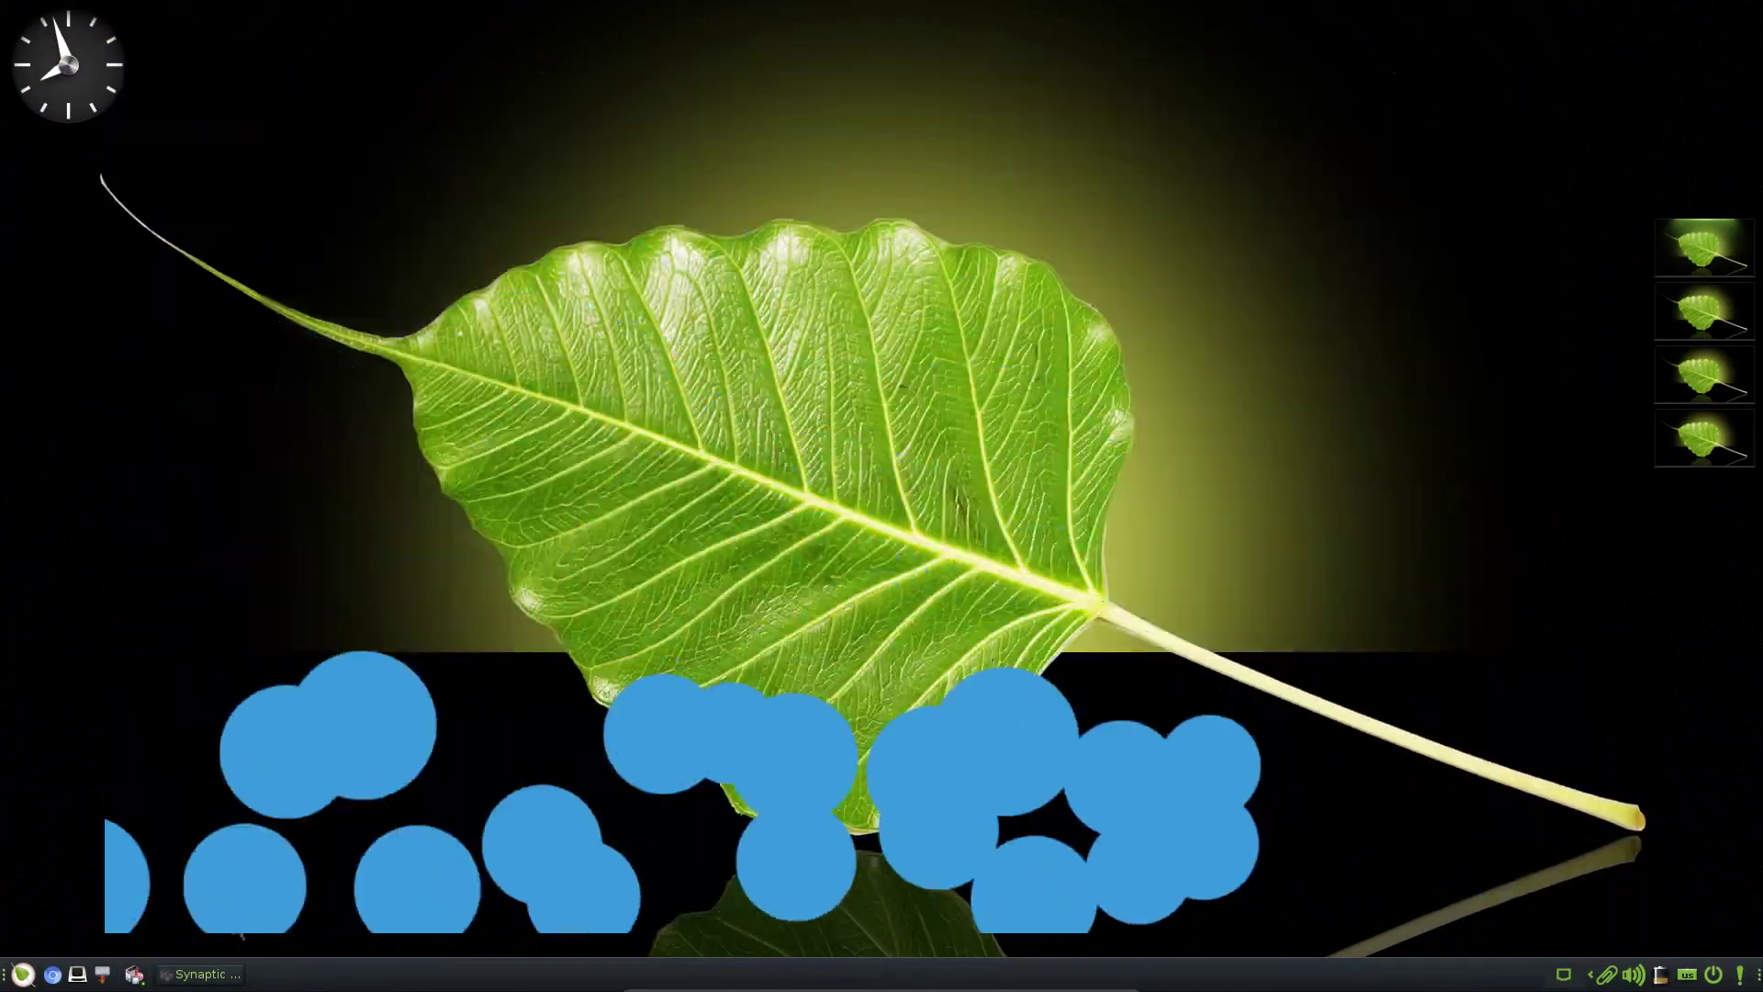
Restore Synaptic, search for 'bodhi theme pack', and select the bodhi-theme-pack package
left_click(206, 977)
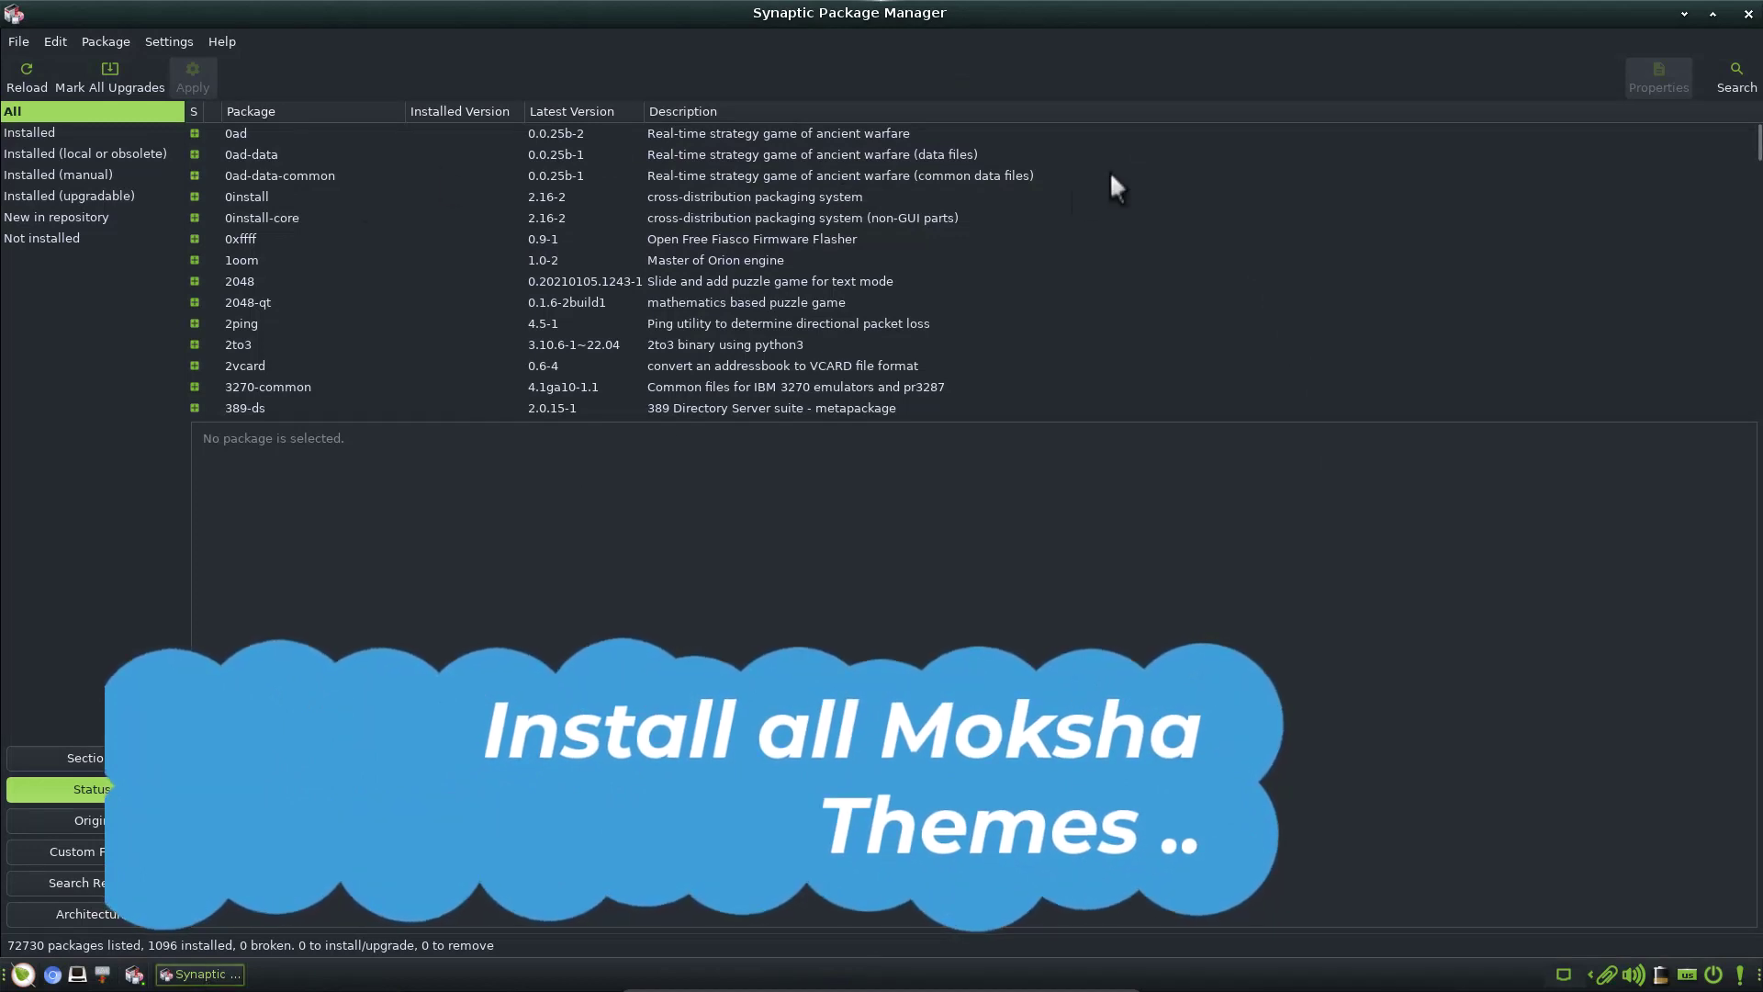
left_click(1737, 80)
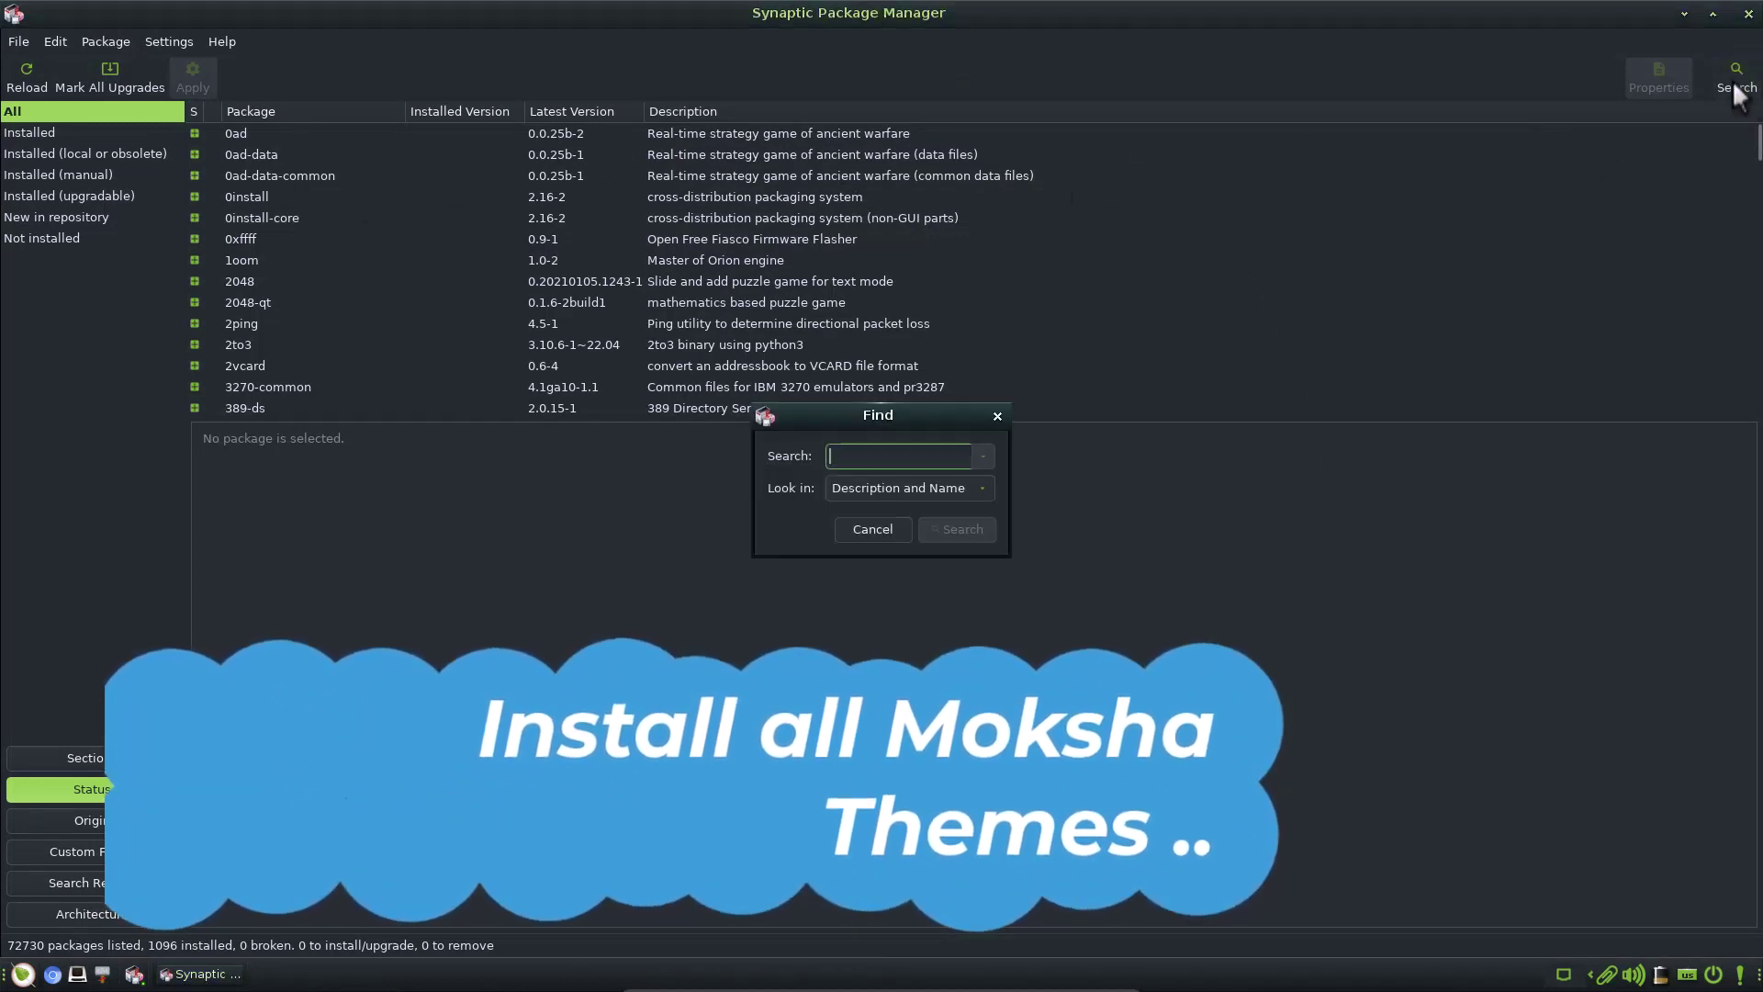
type("moksha them")
key("ctrl+a")
key("BackSpace")
type("bodhi t")
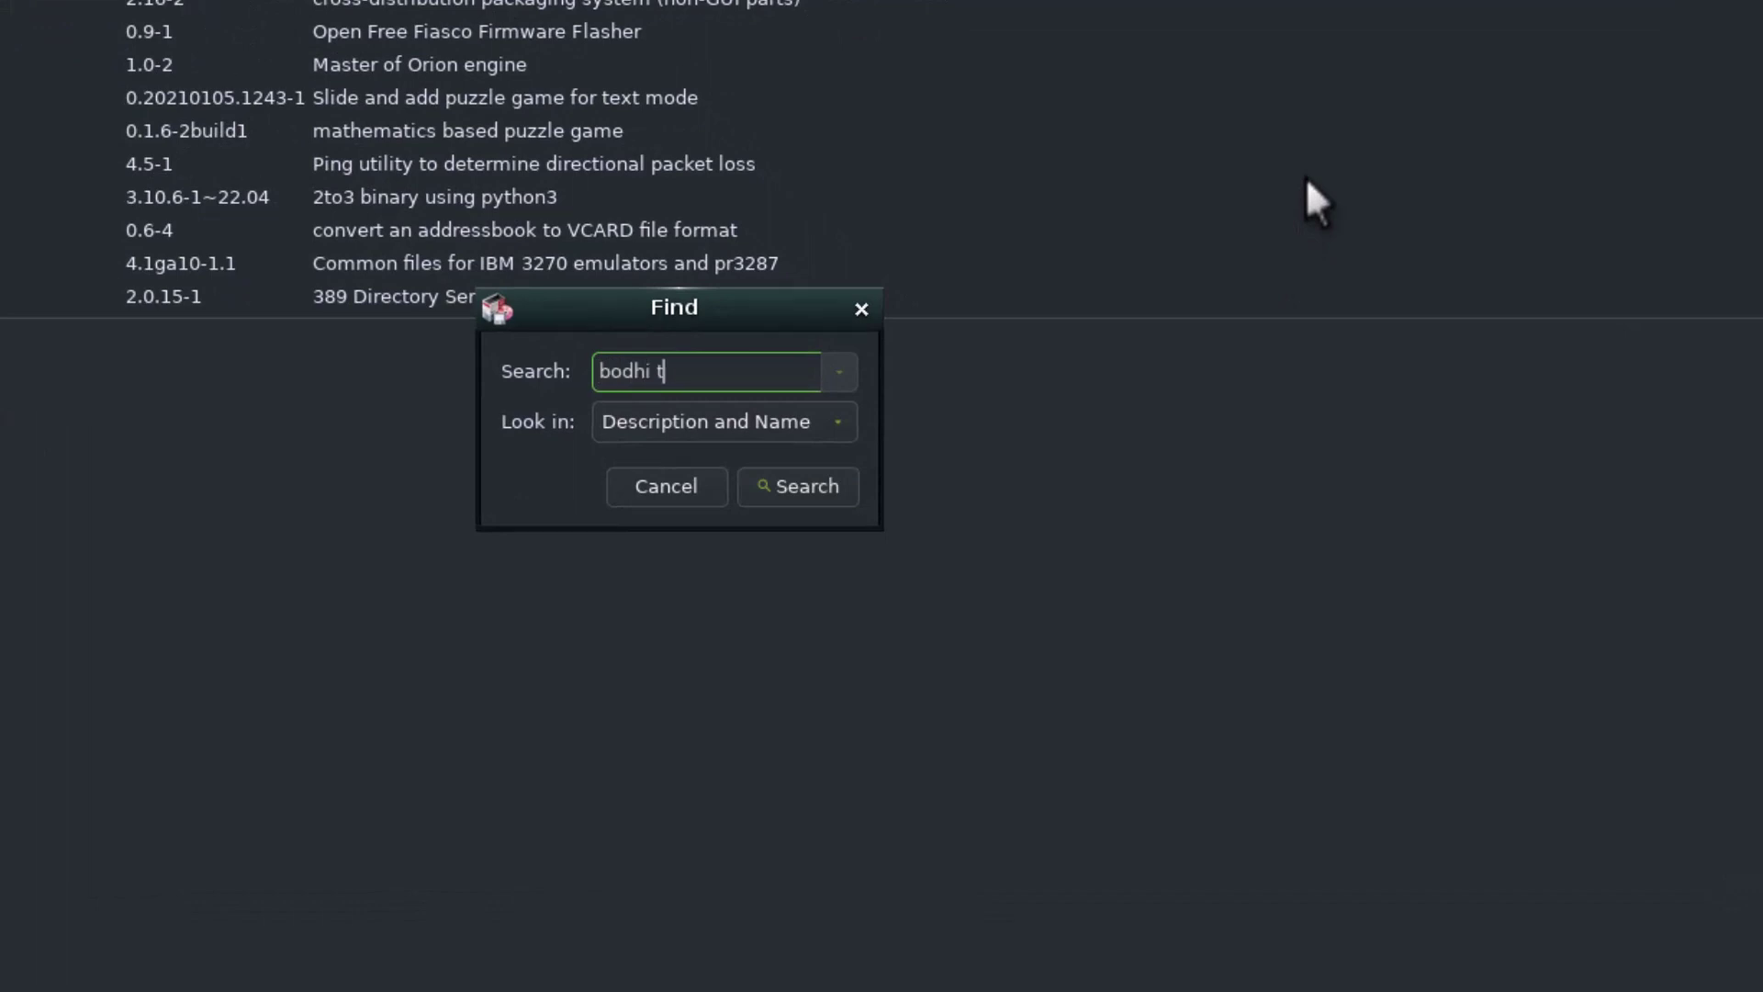
type("heme pack")
key("Return")
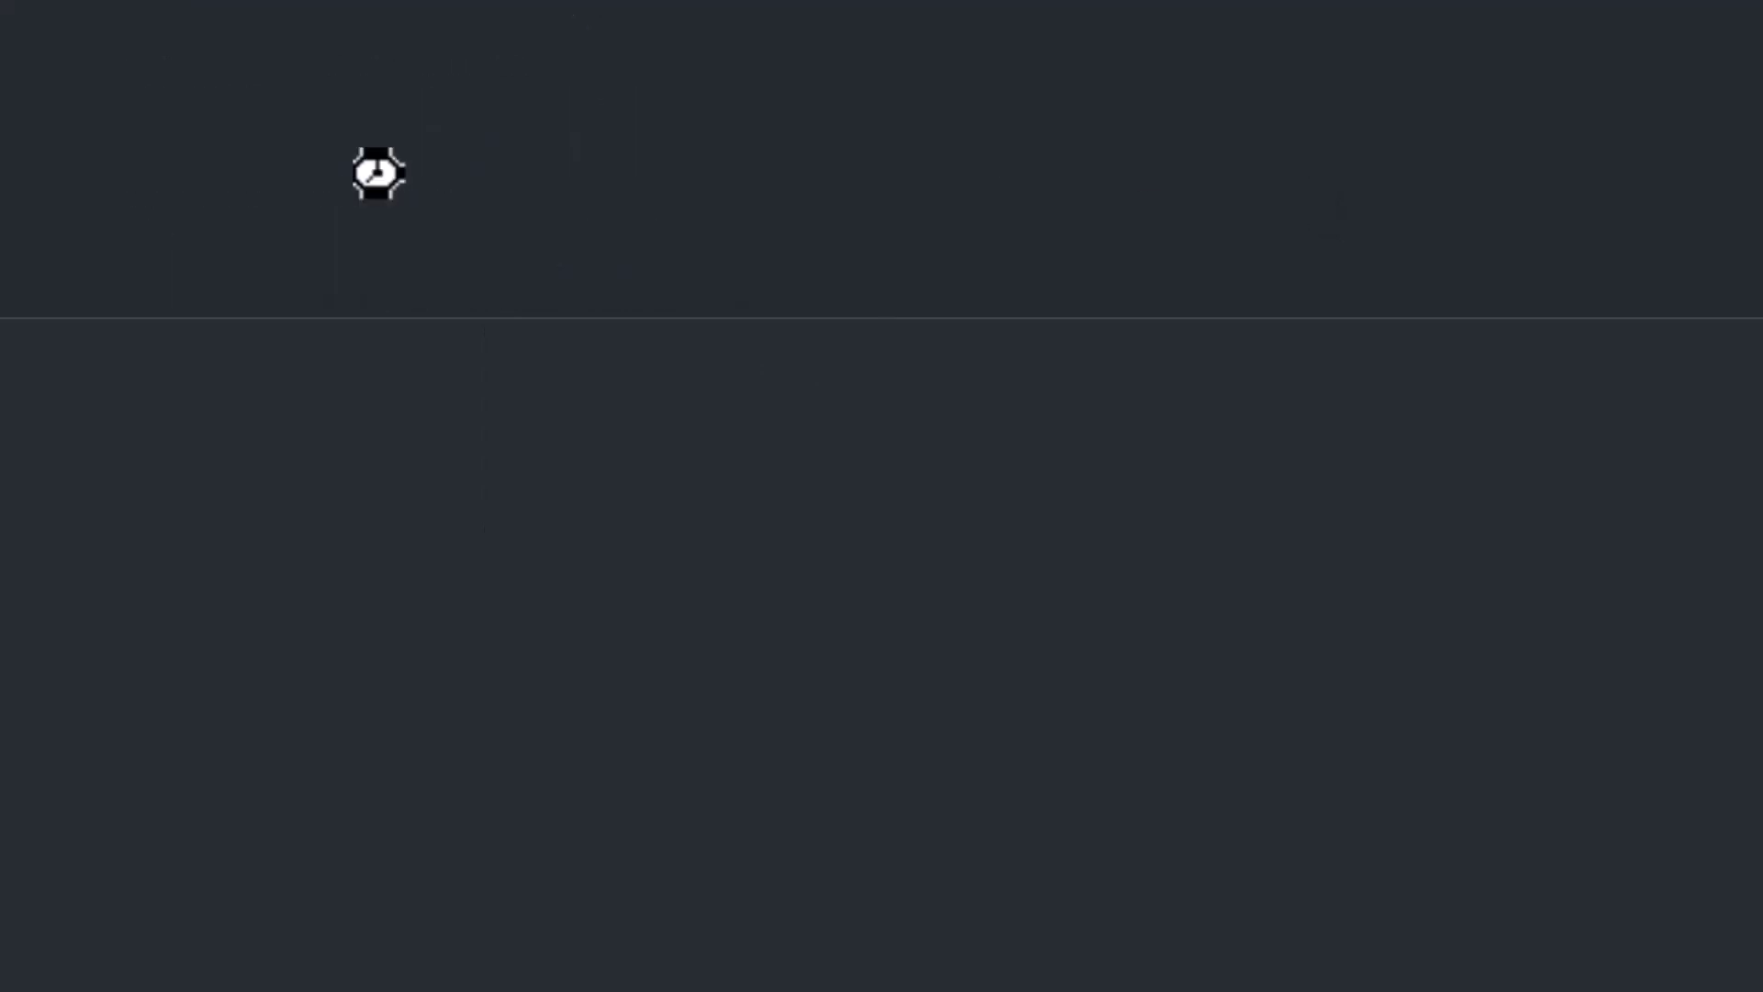
left_click(450, 243)
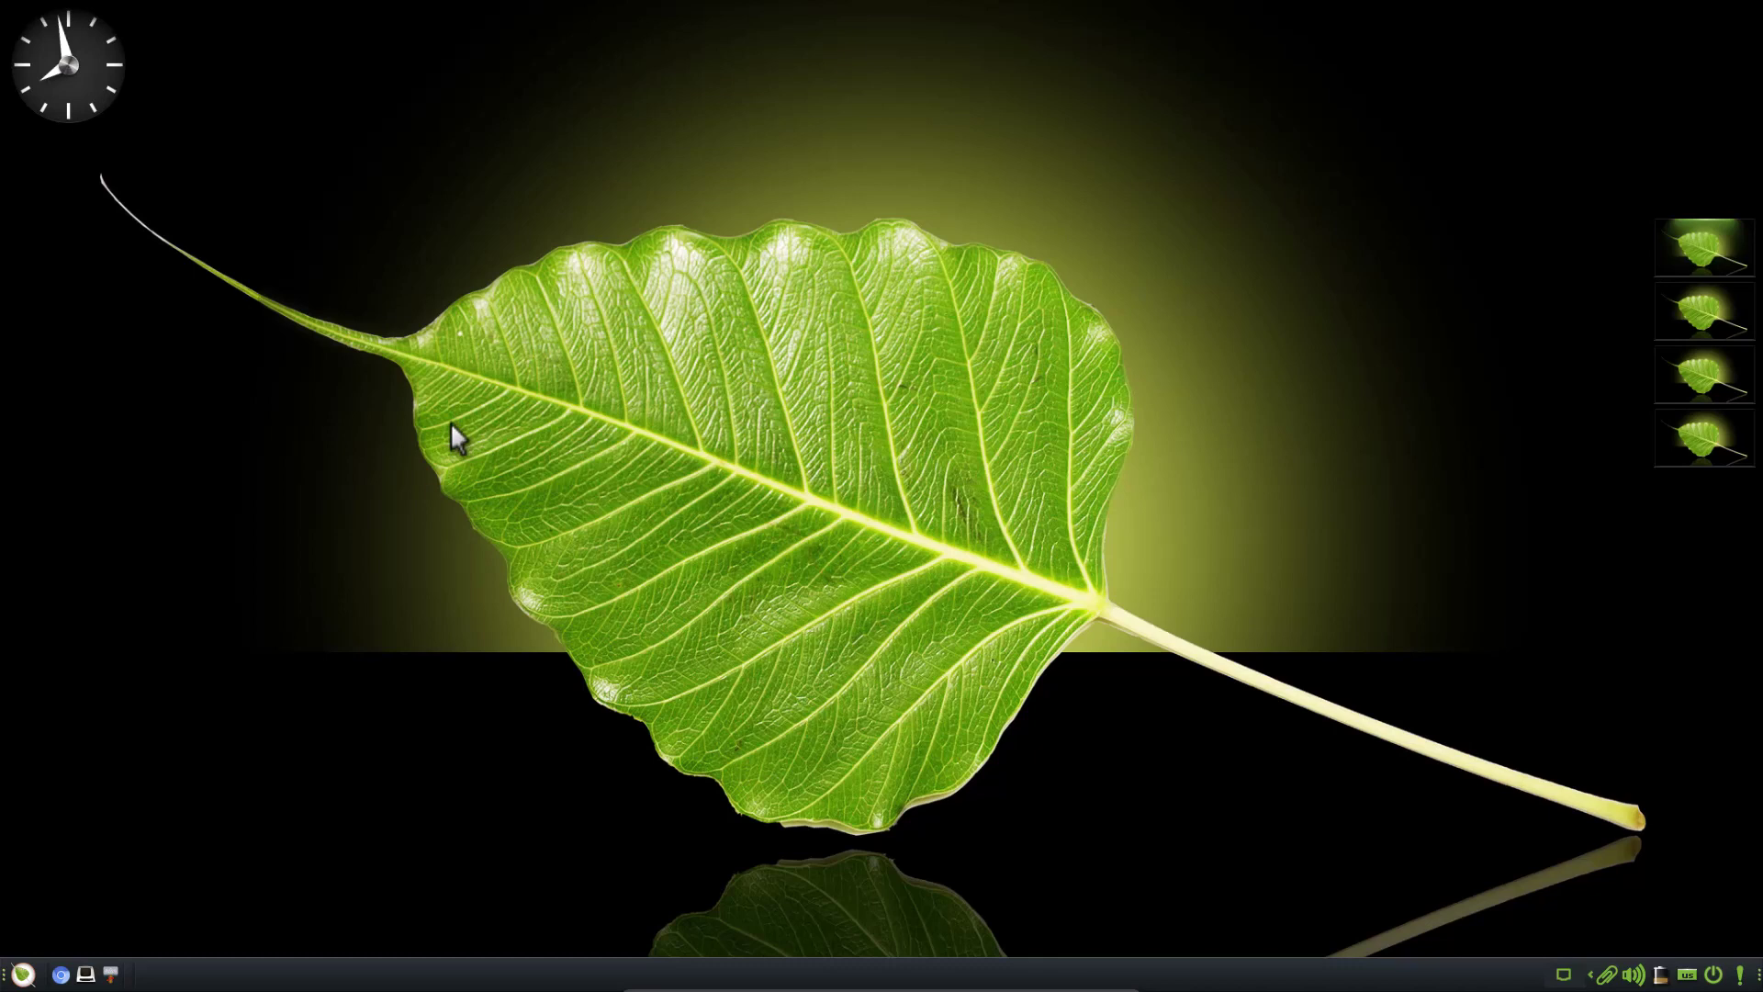
Apply the MokshaBlueElectric theme from the desktop menu's Settings > Theme list
right_click(398, 449)
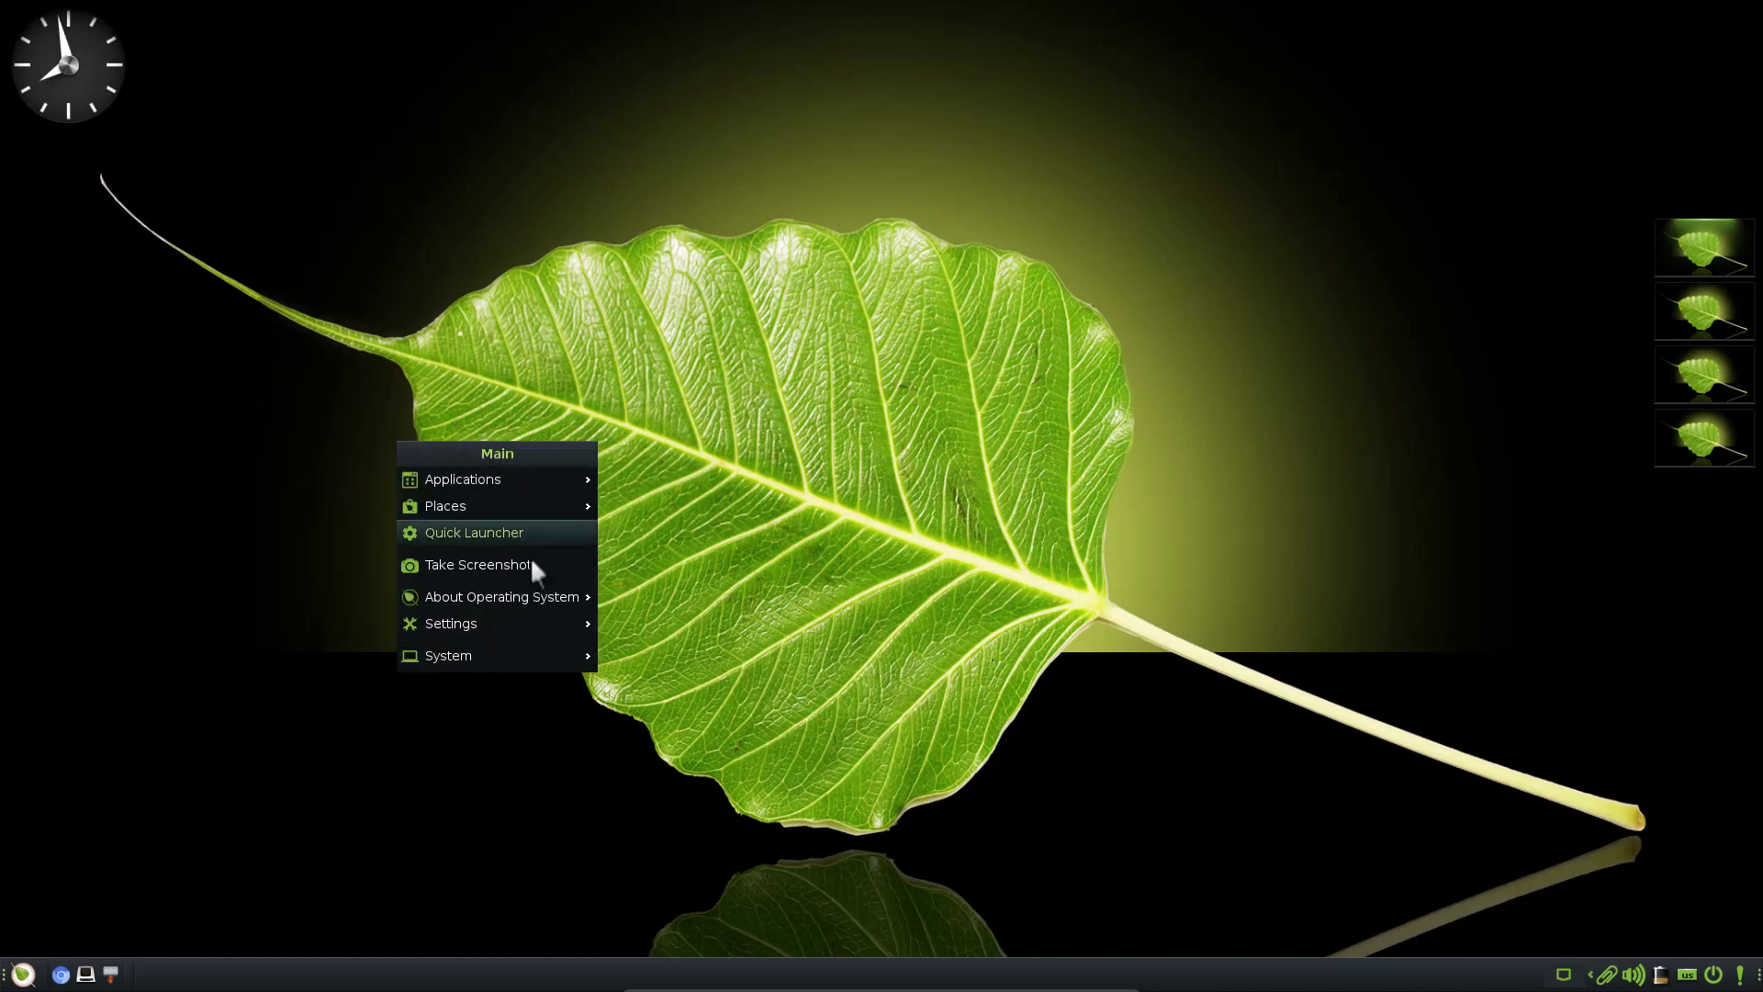
mouse_move(529, 630)
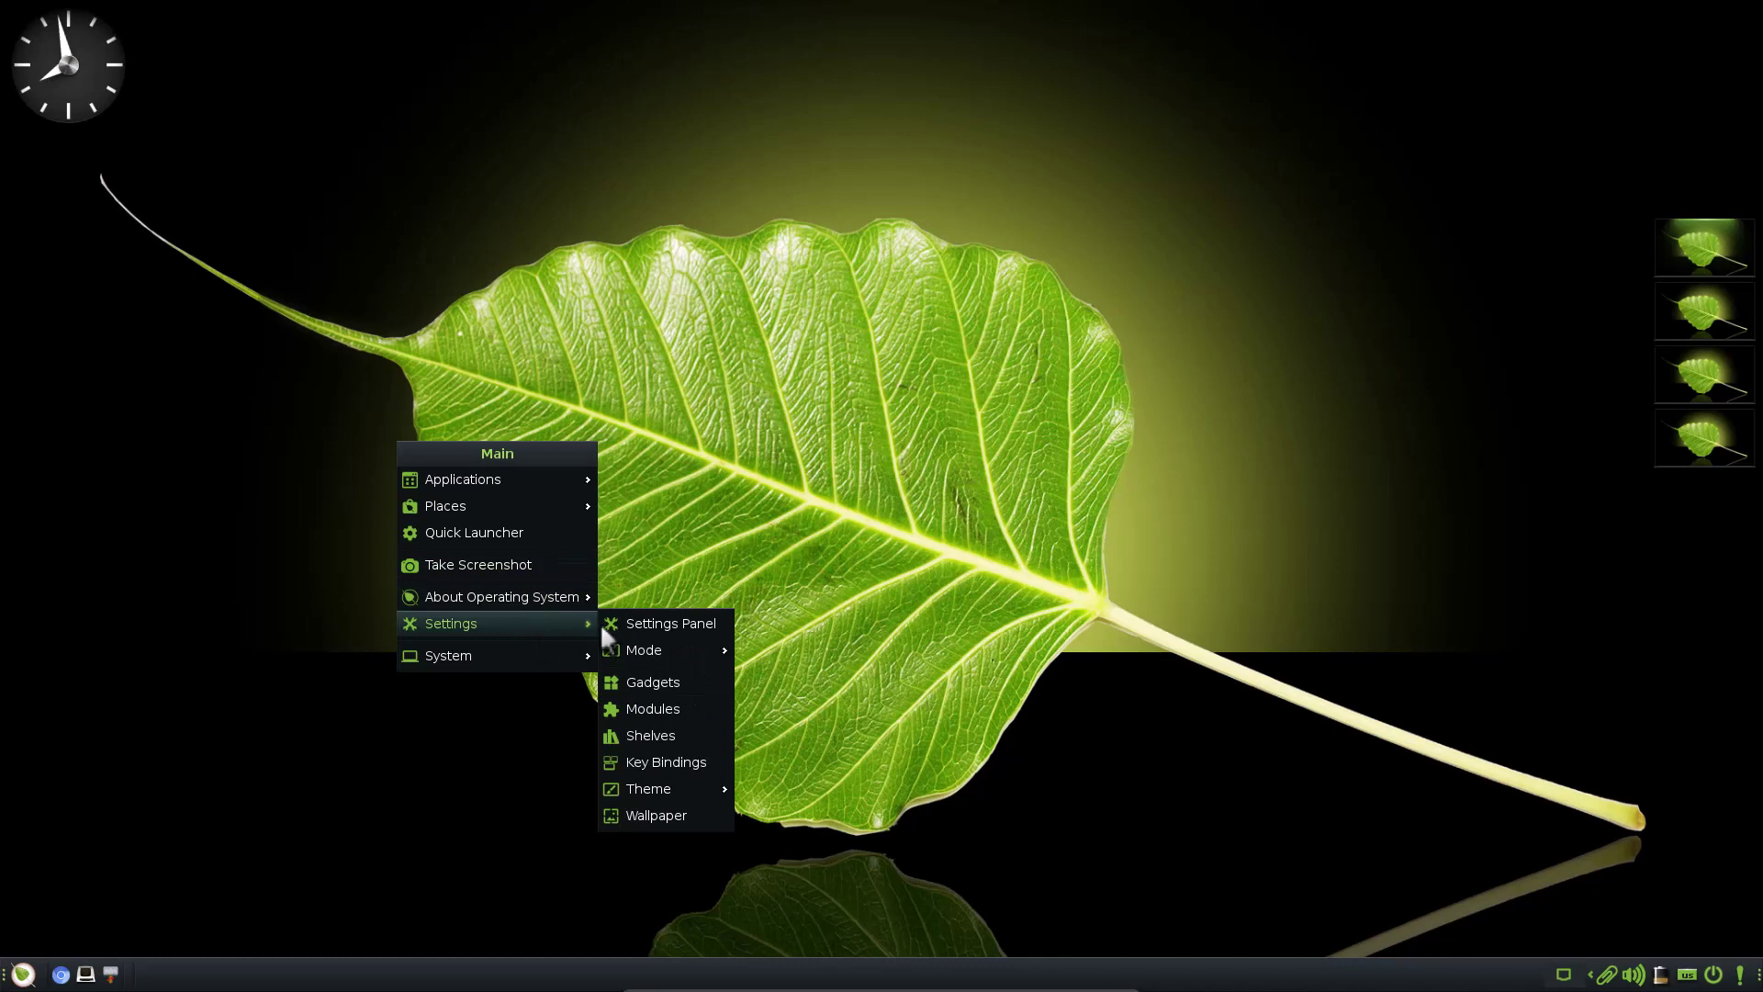
mouse_move(682, 791)
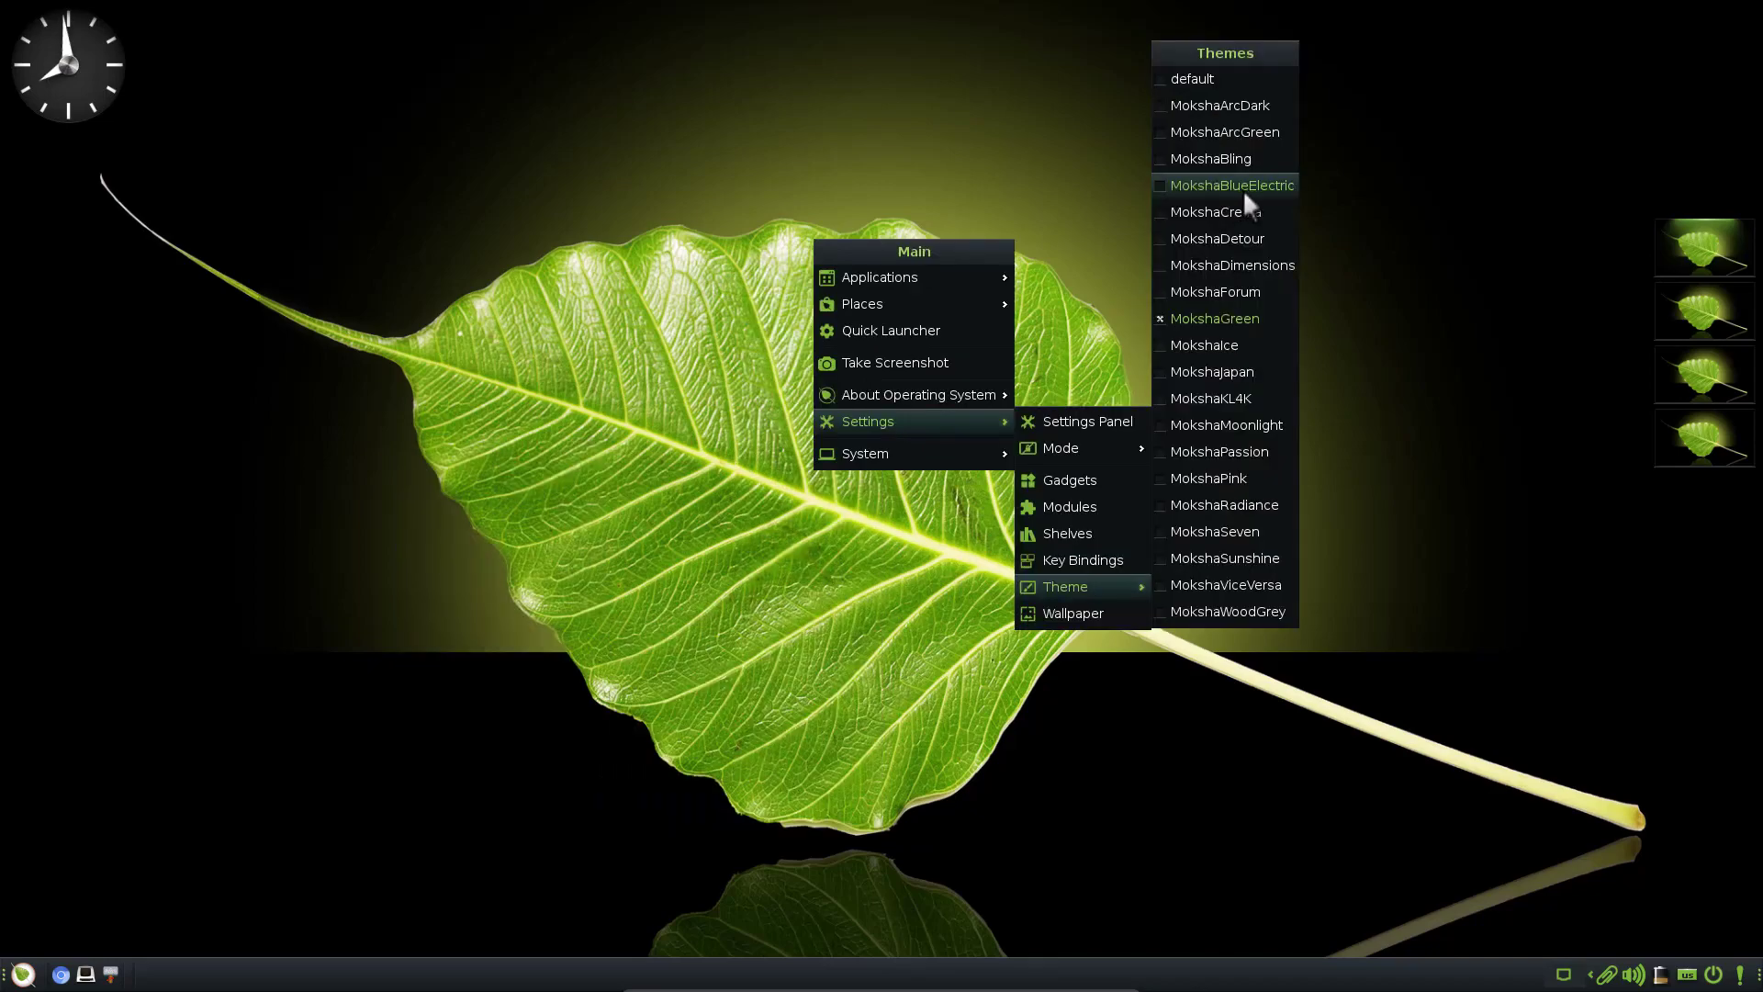
left_click(1242, 189)
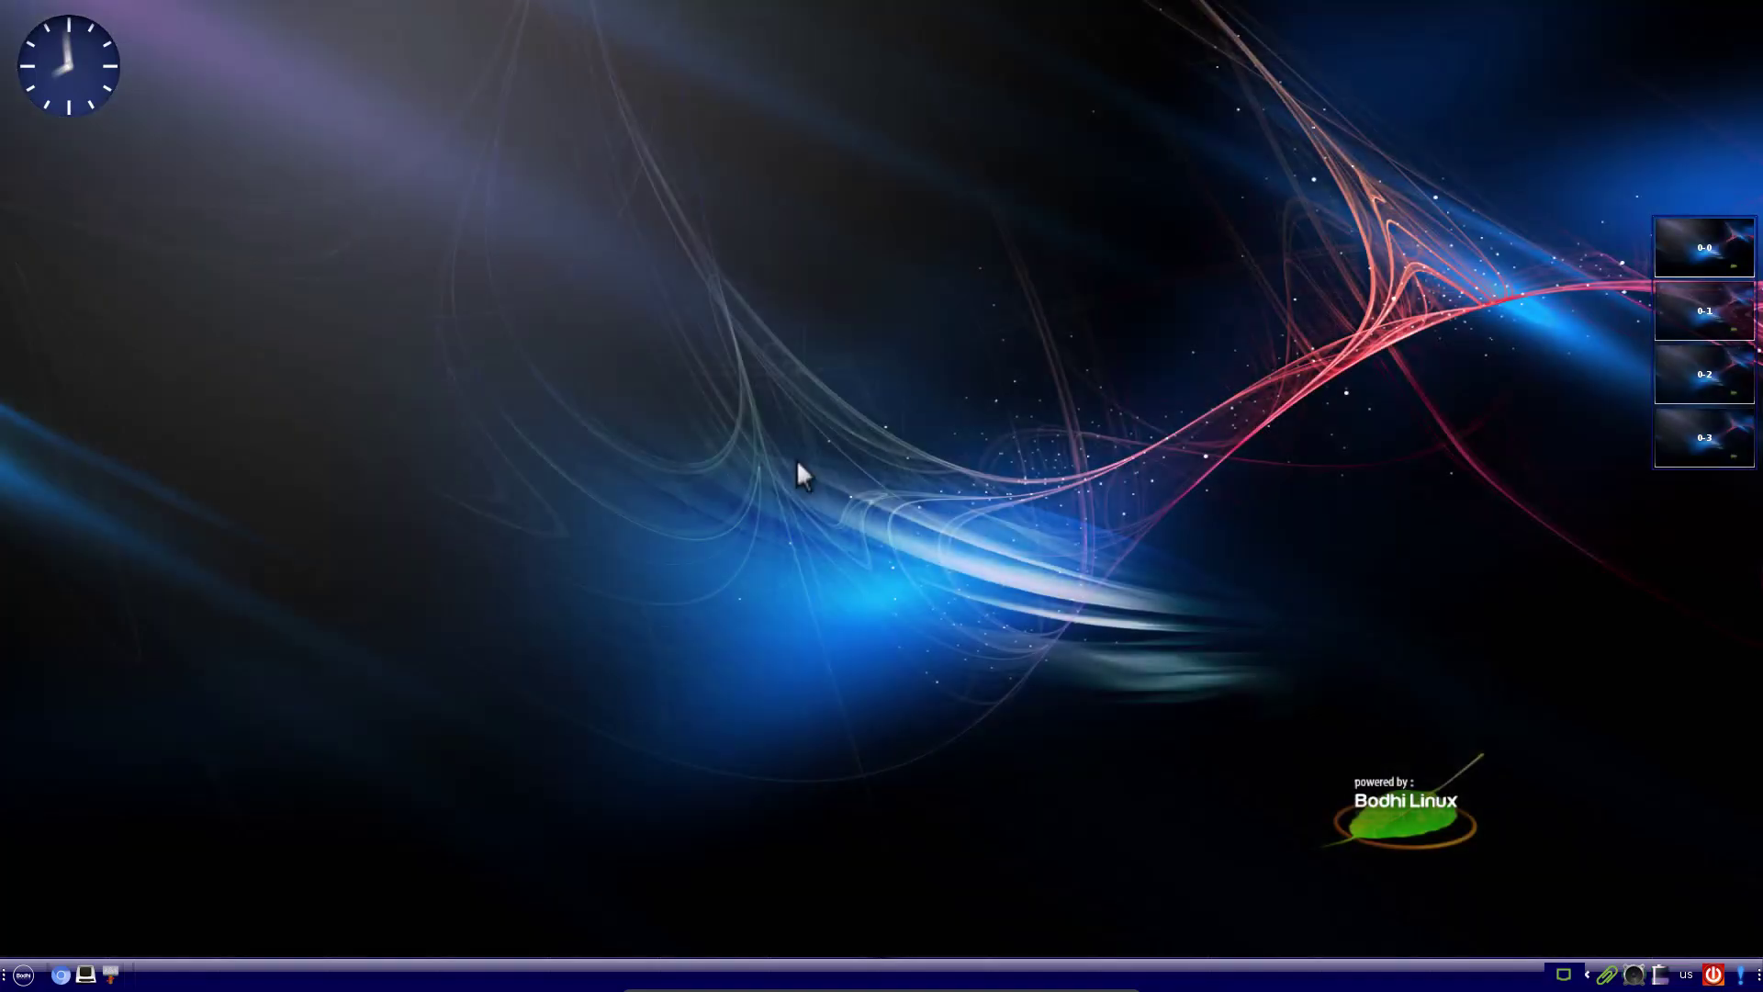
Switch the Moksha theme to MokshaMoonlight from the desktop menu's Settings > Theme list
left_click(28, 970)
mouse_move(98, 807)
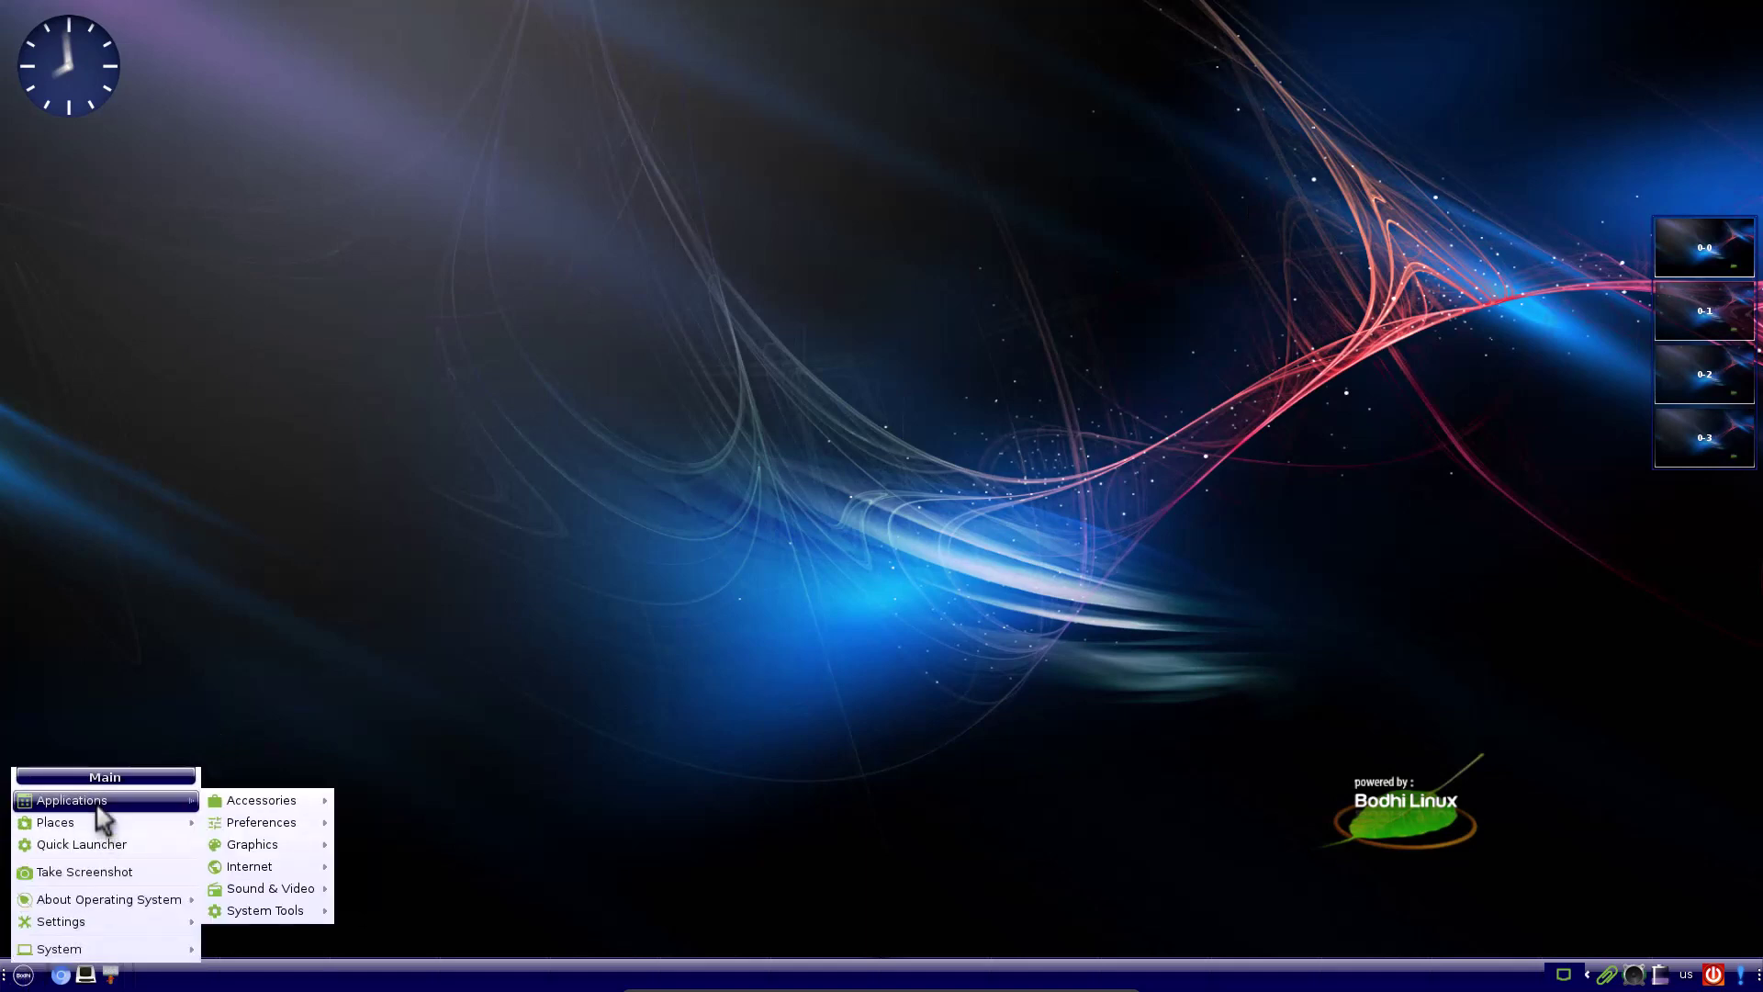
left_click(814, 472)
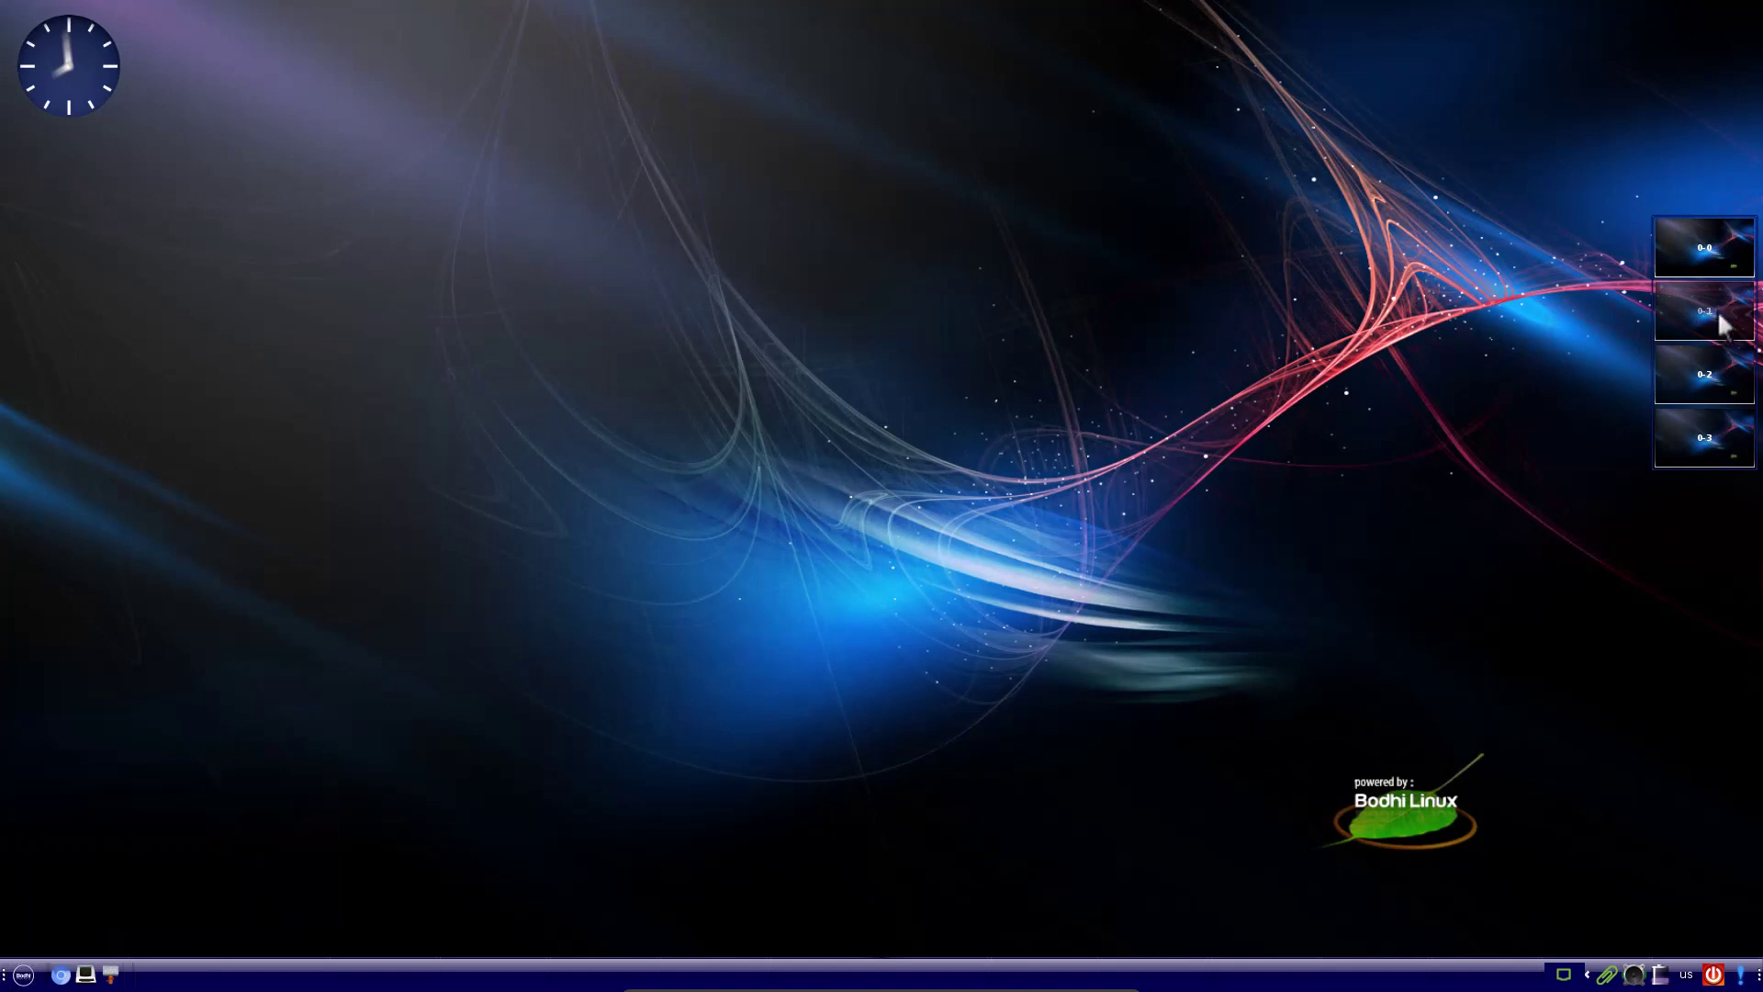
left_click(977, 327)
mouse_move(1095, 482)
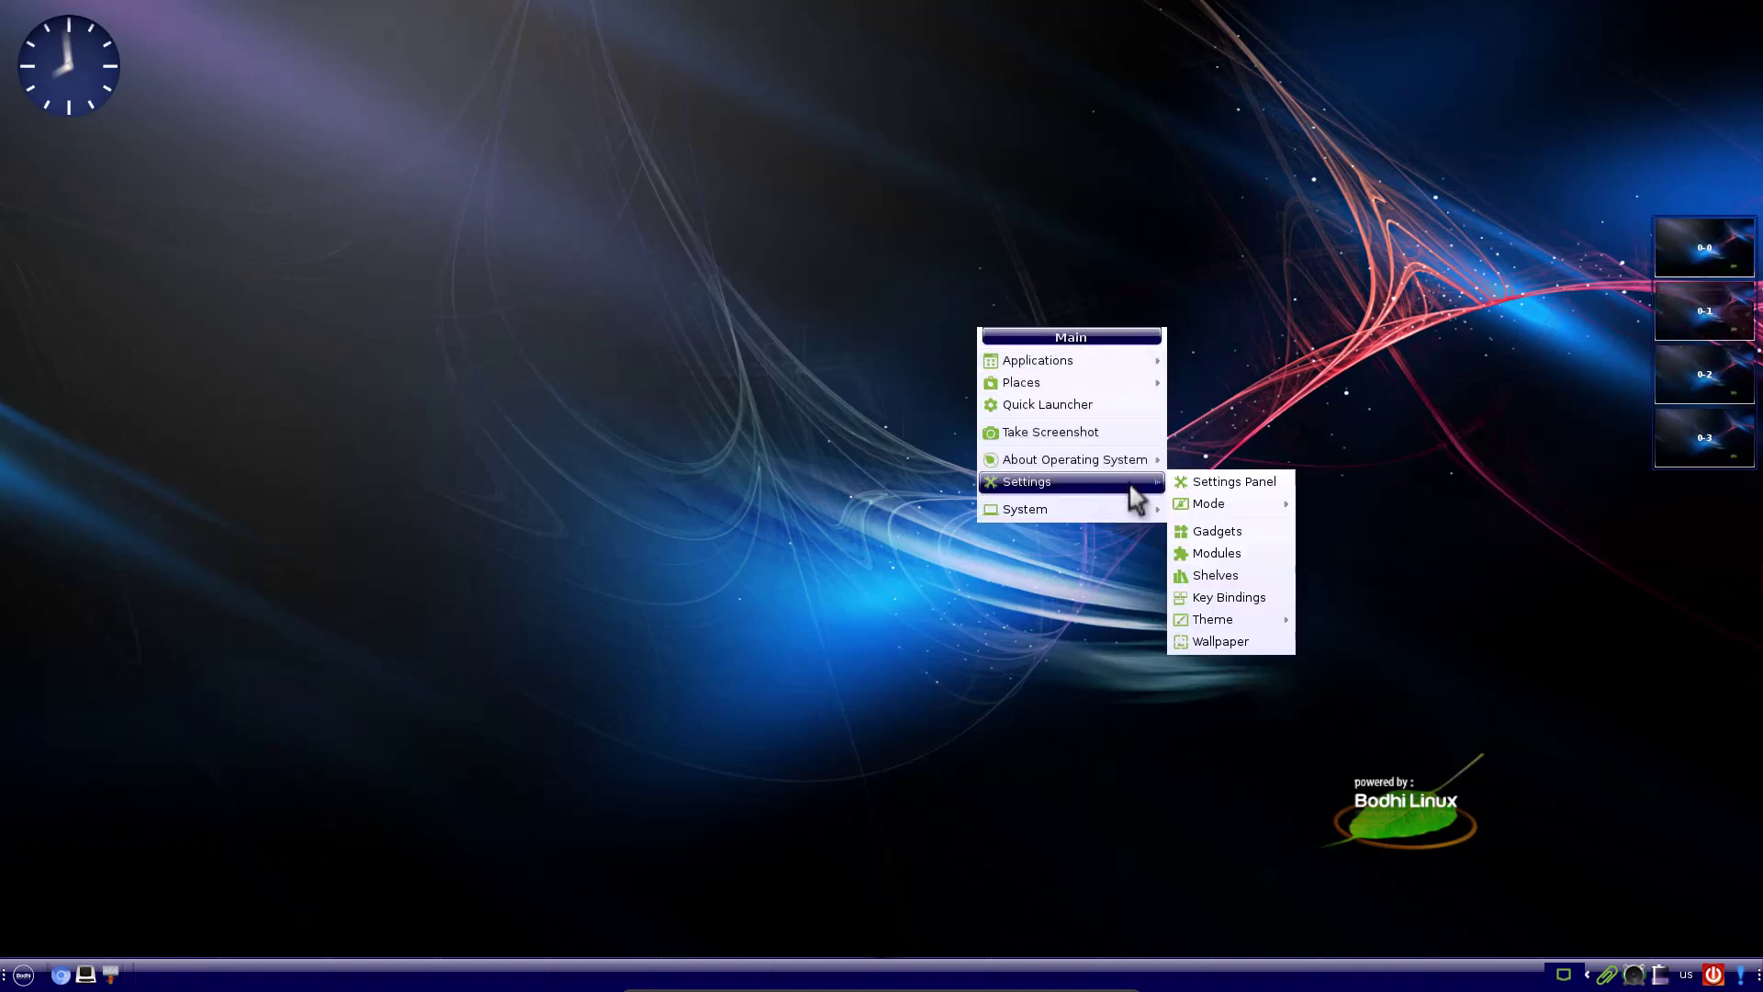
mouse_move(1229, 620)
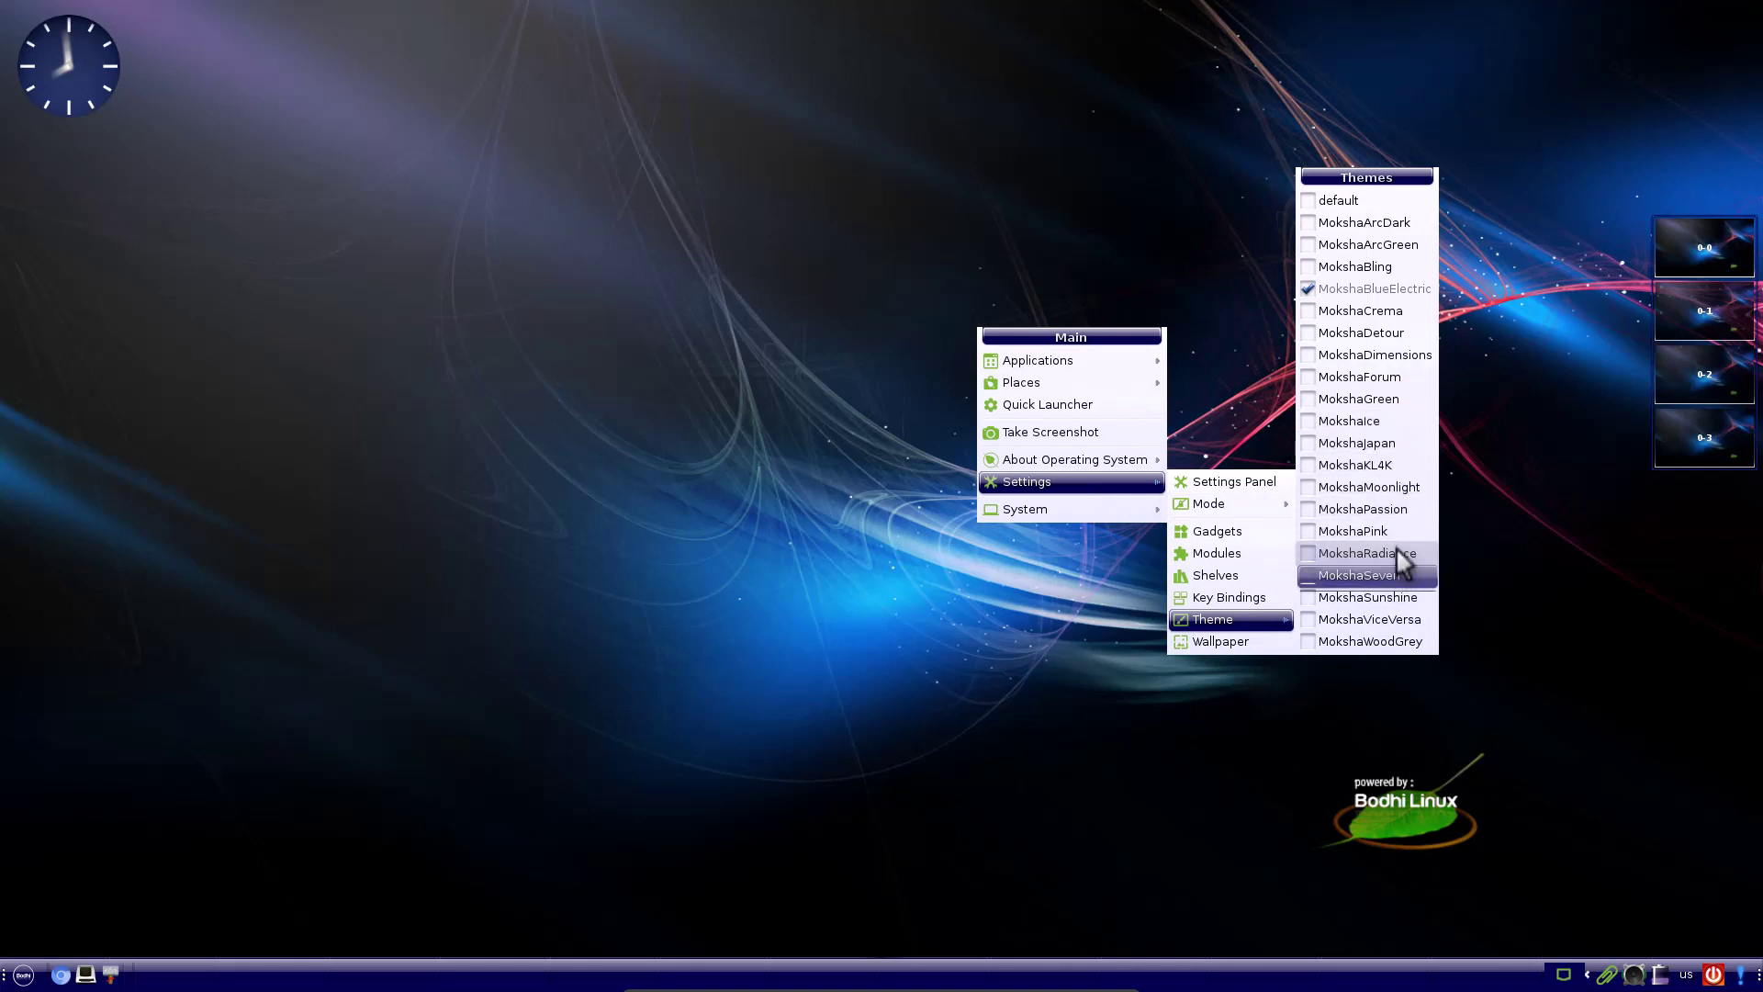
left_click(1372, 489)
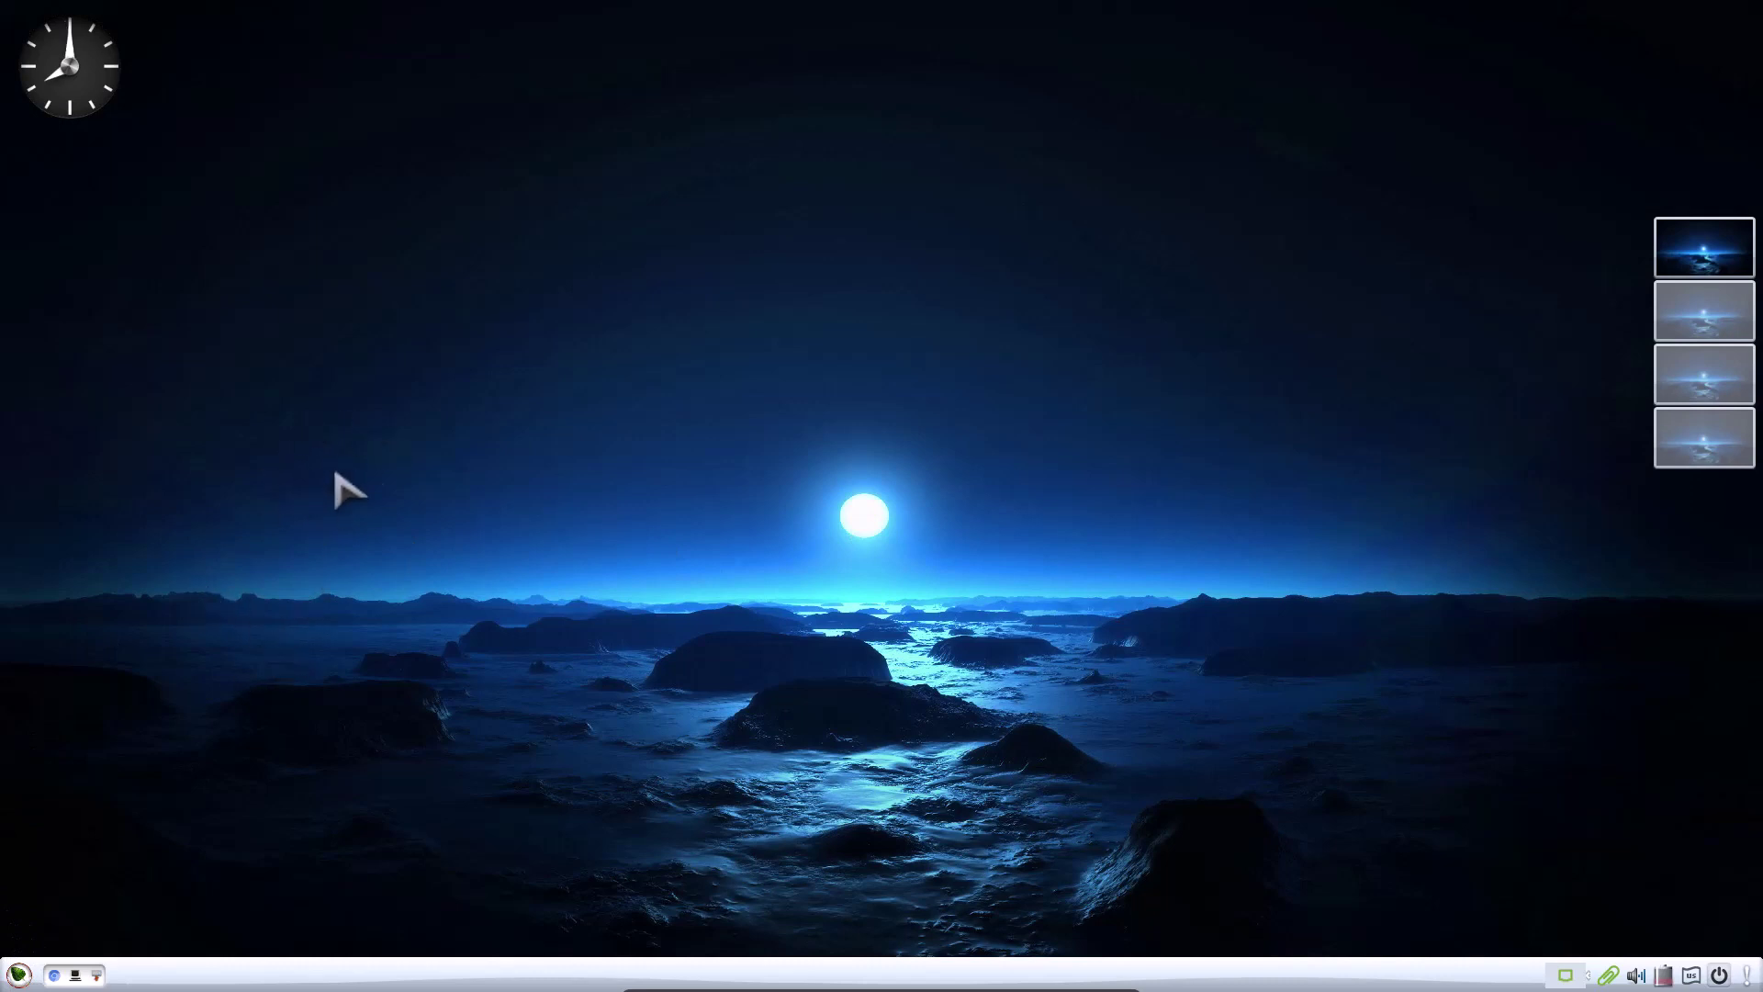
Open and close the start menu a few times
left_click(19, 974)
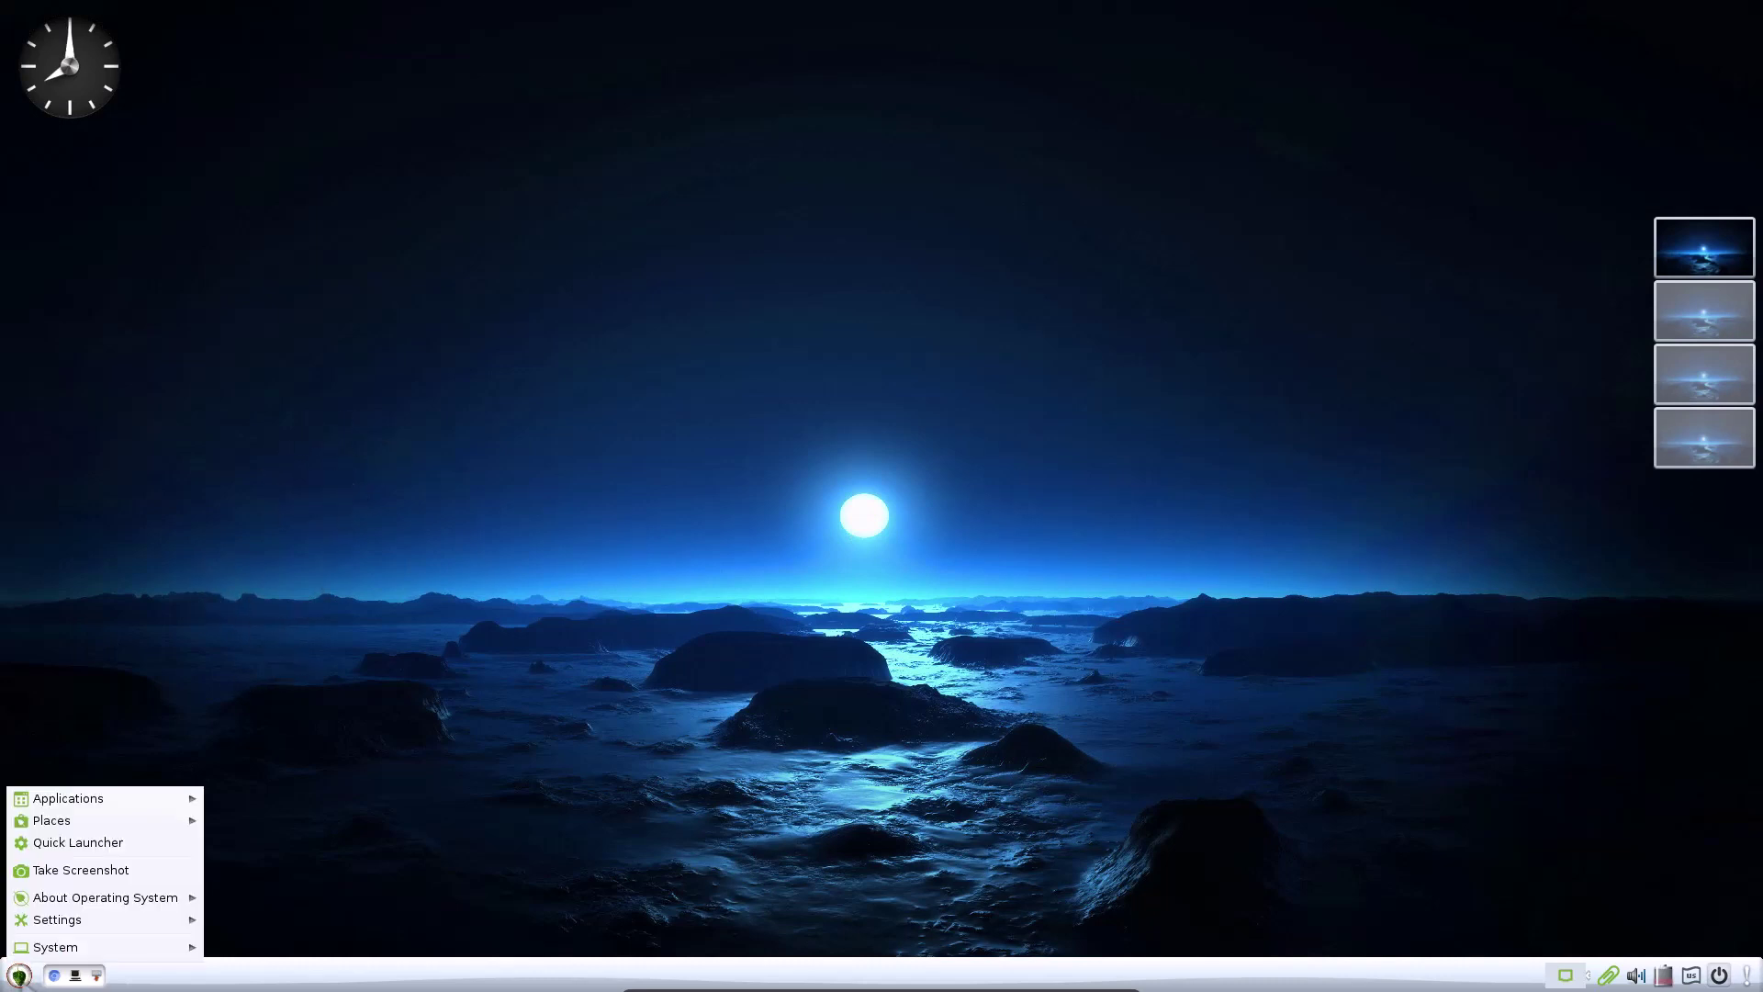
left_click(19, 975)
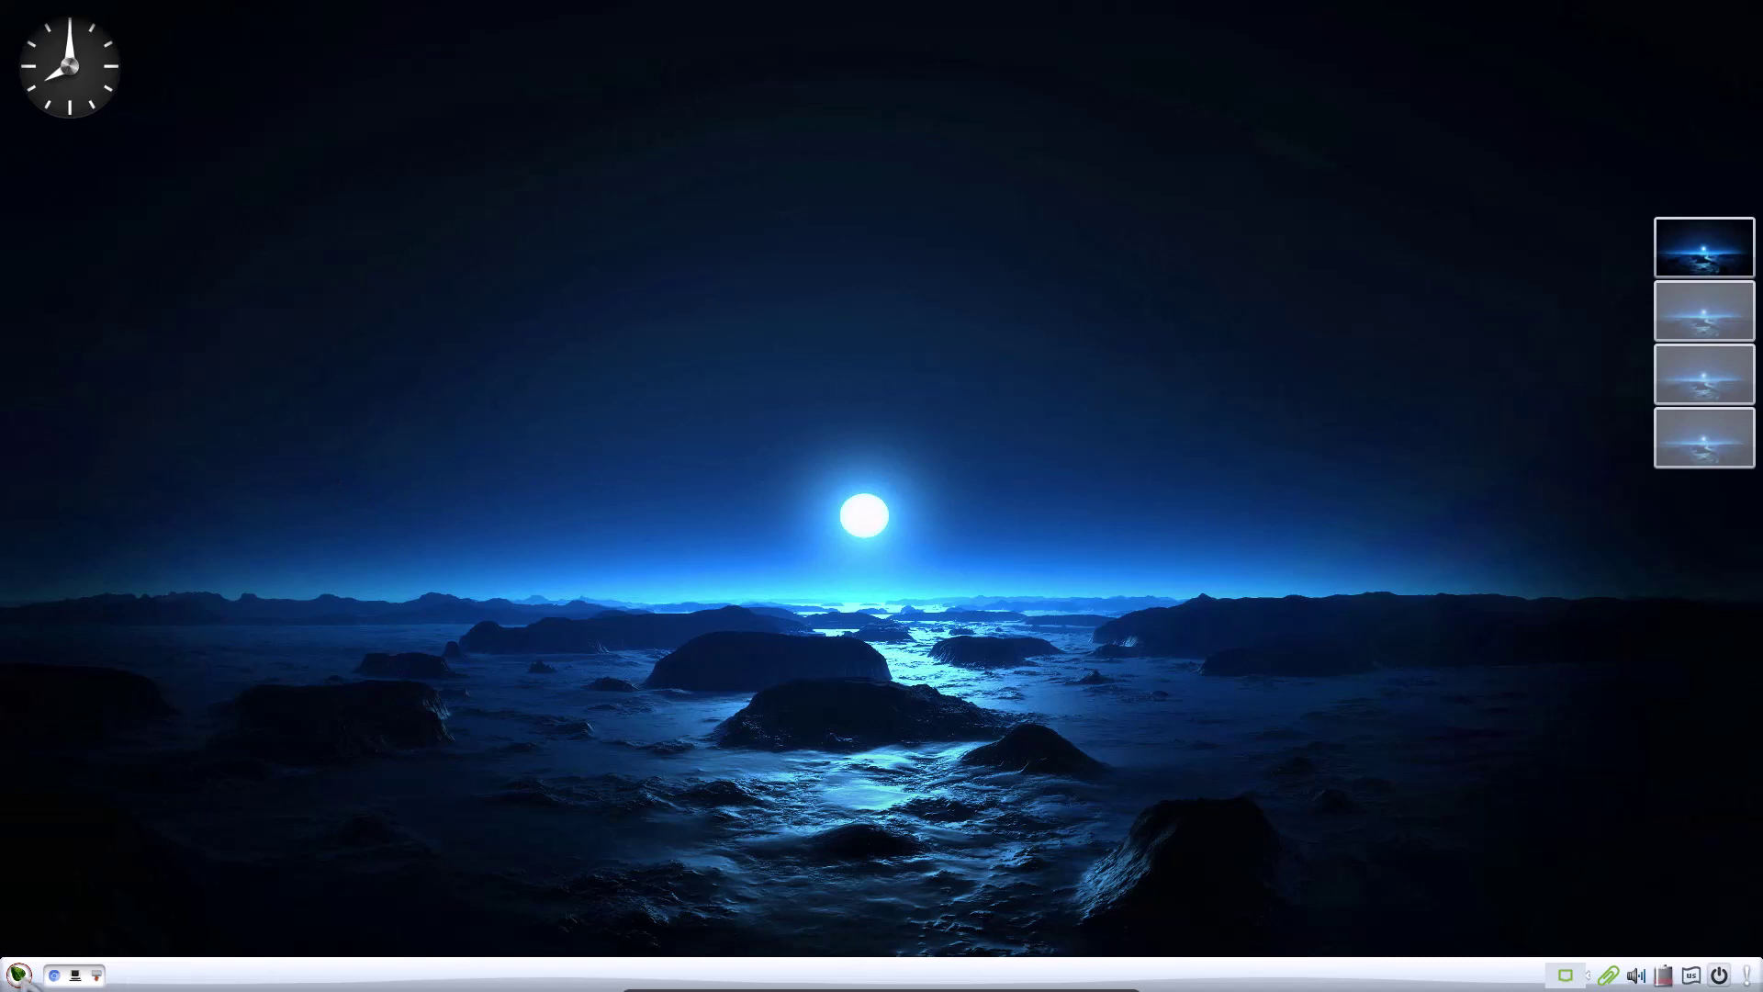
left_click(19, 975)
mouse_move(138, 801)
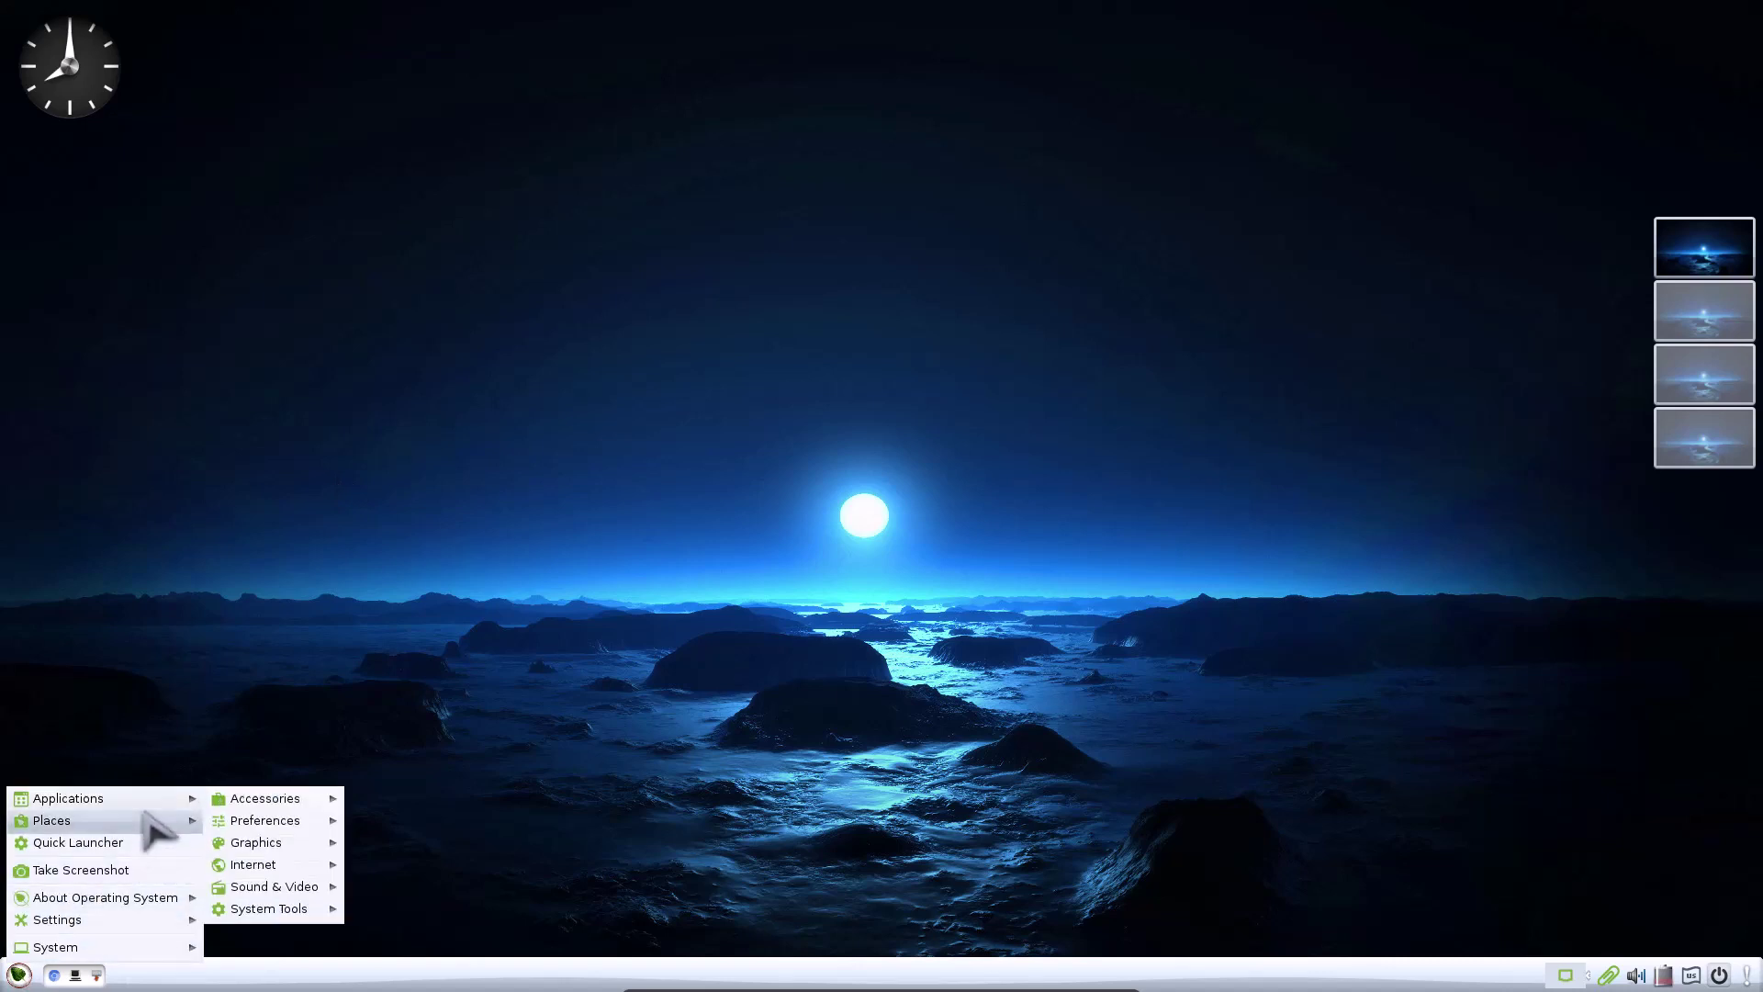
Click through the pager's workspaces, ending on the third one with the leaf desktop
left_click(886, 345)
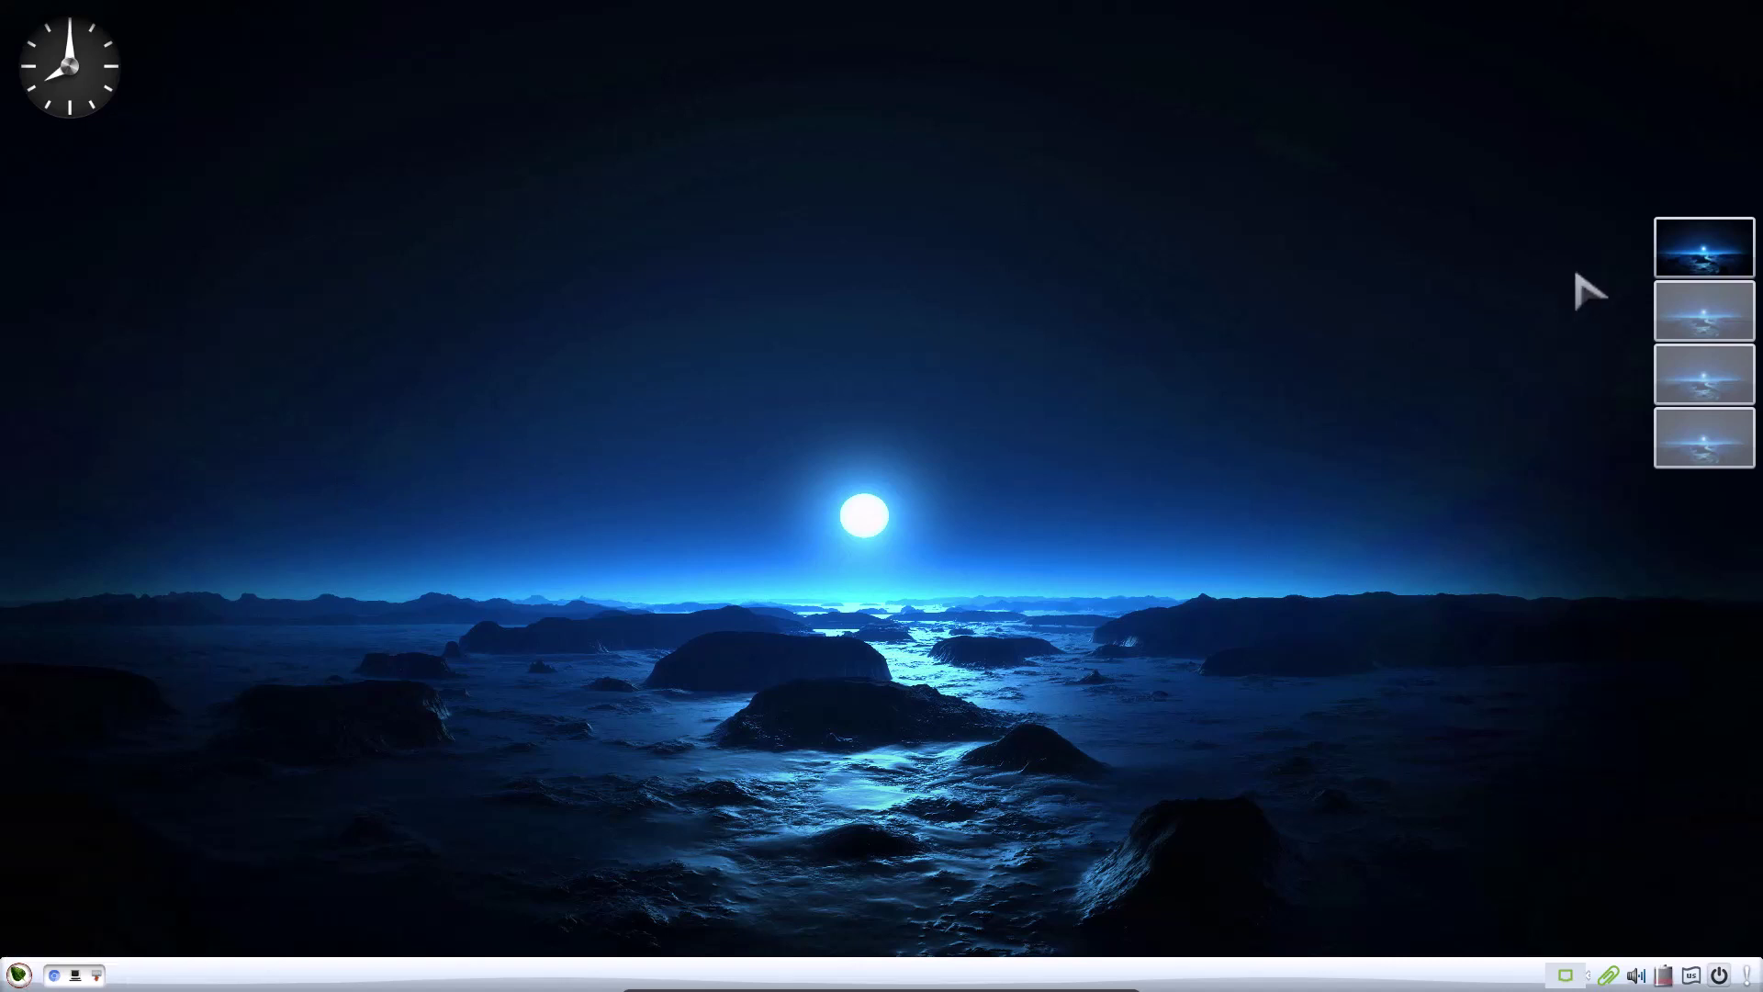
left_click(1709, 319)
left_click(1710, 253)
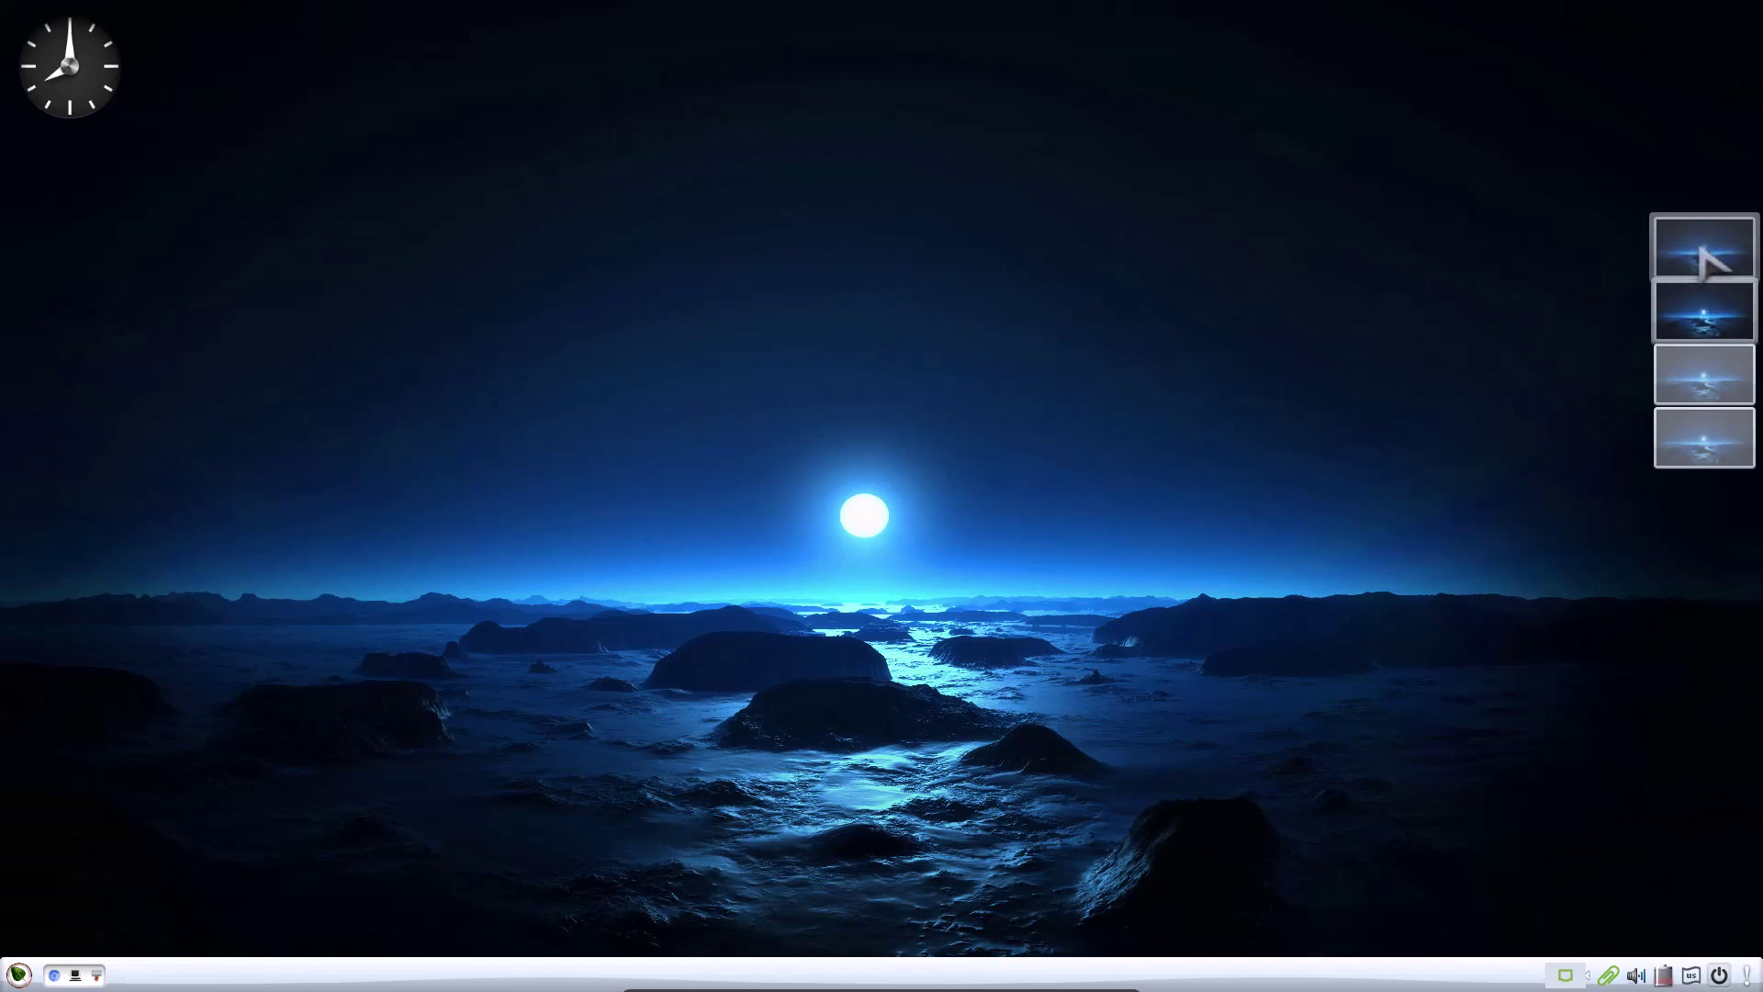
left_click(1706, 386)
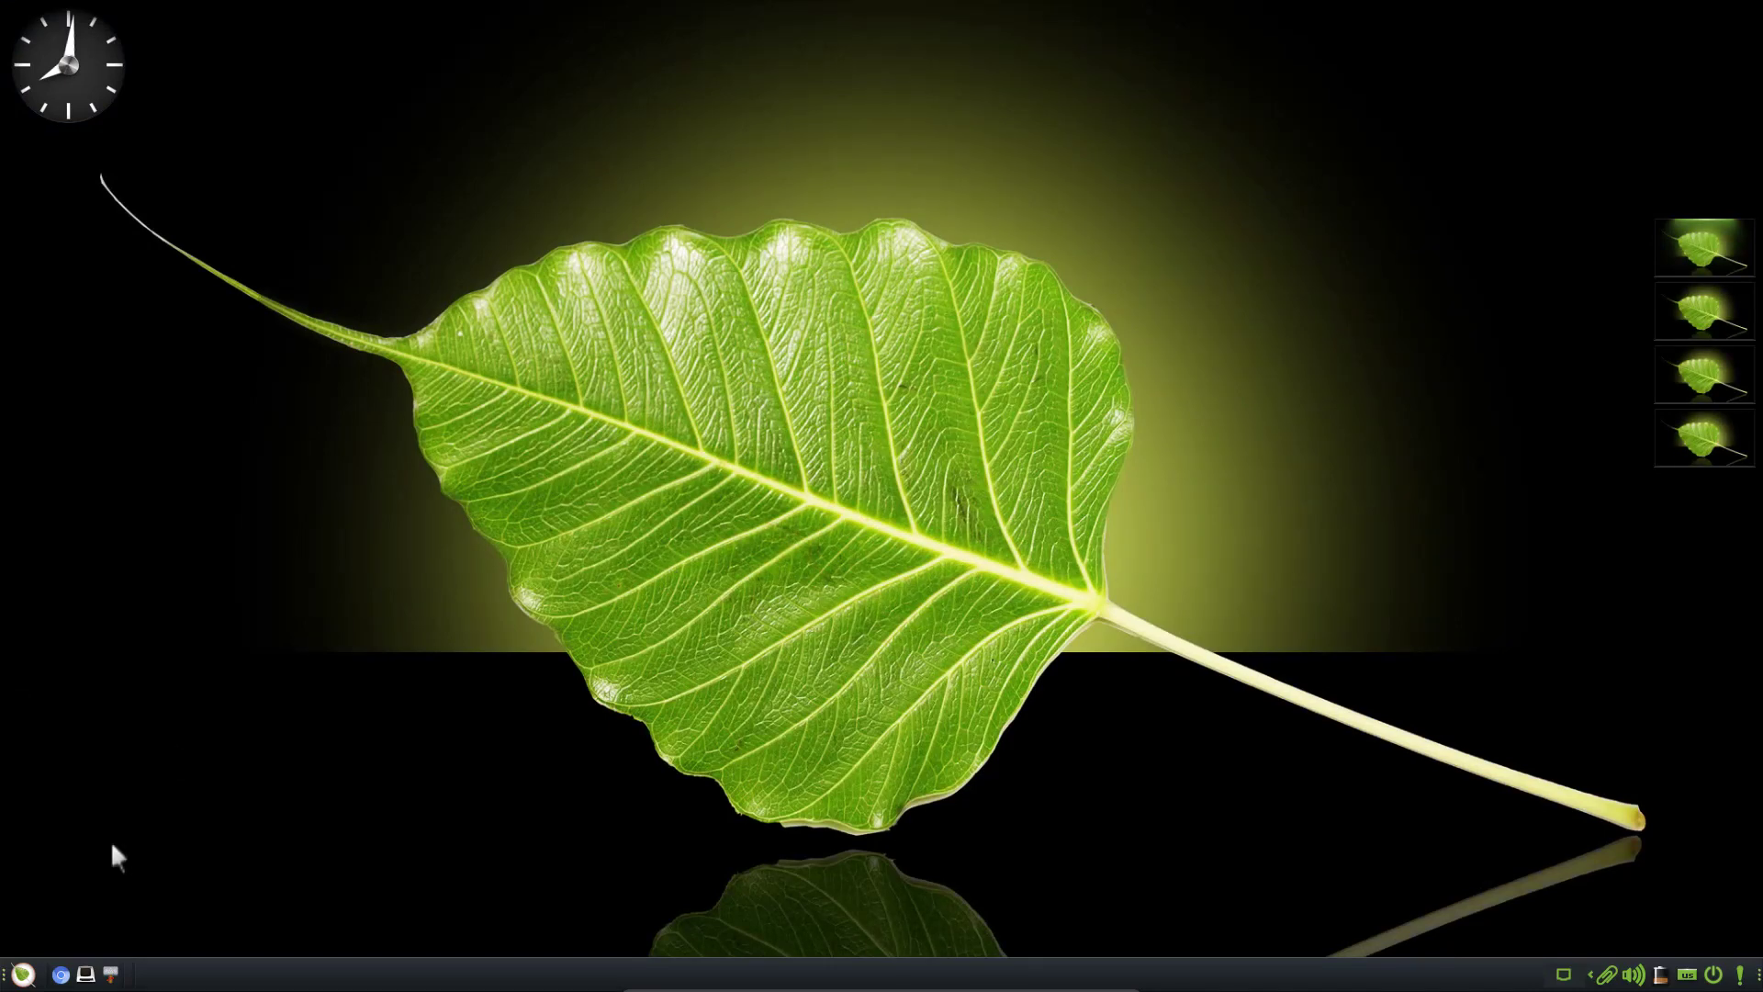
From the main menu, try the Quick Launcher and then the Web Browser Manager
left_click(23, 975)
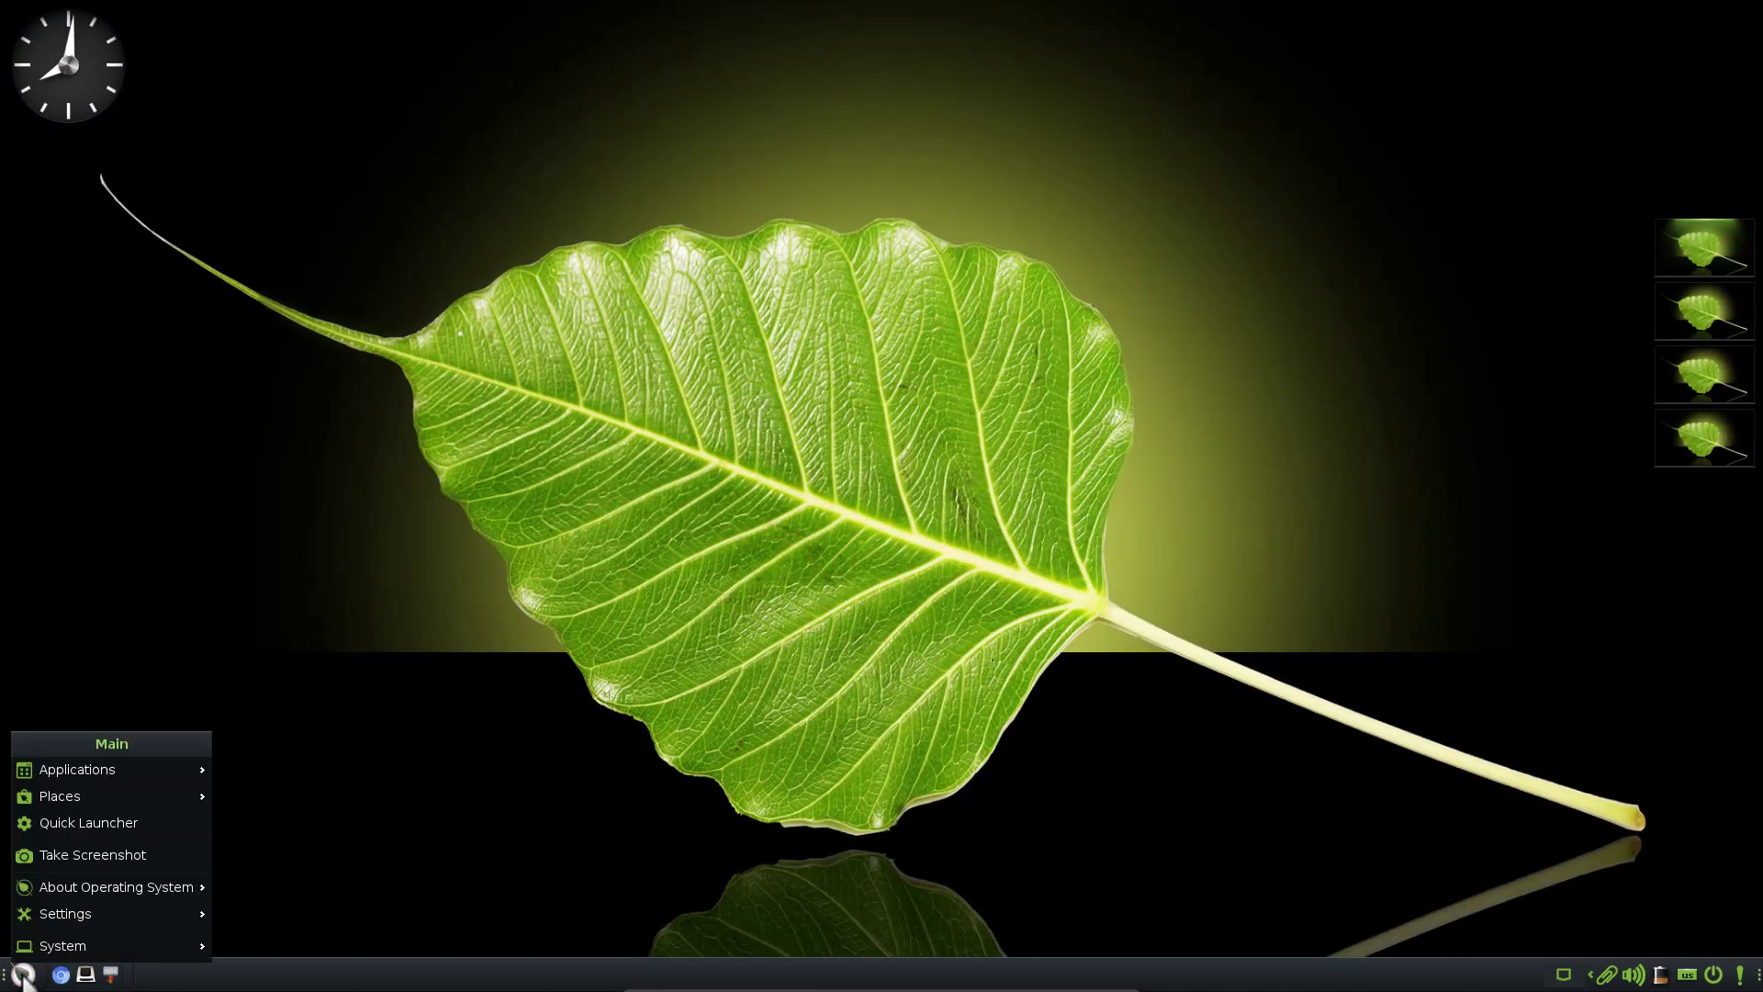
left_click(149, 824)
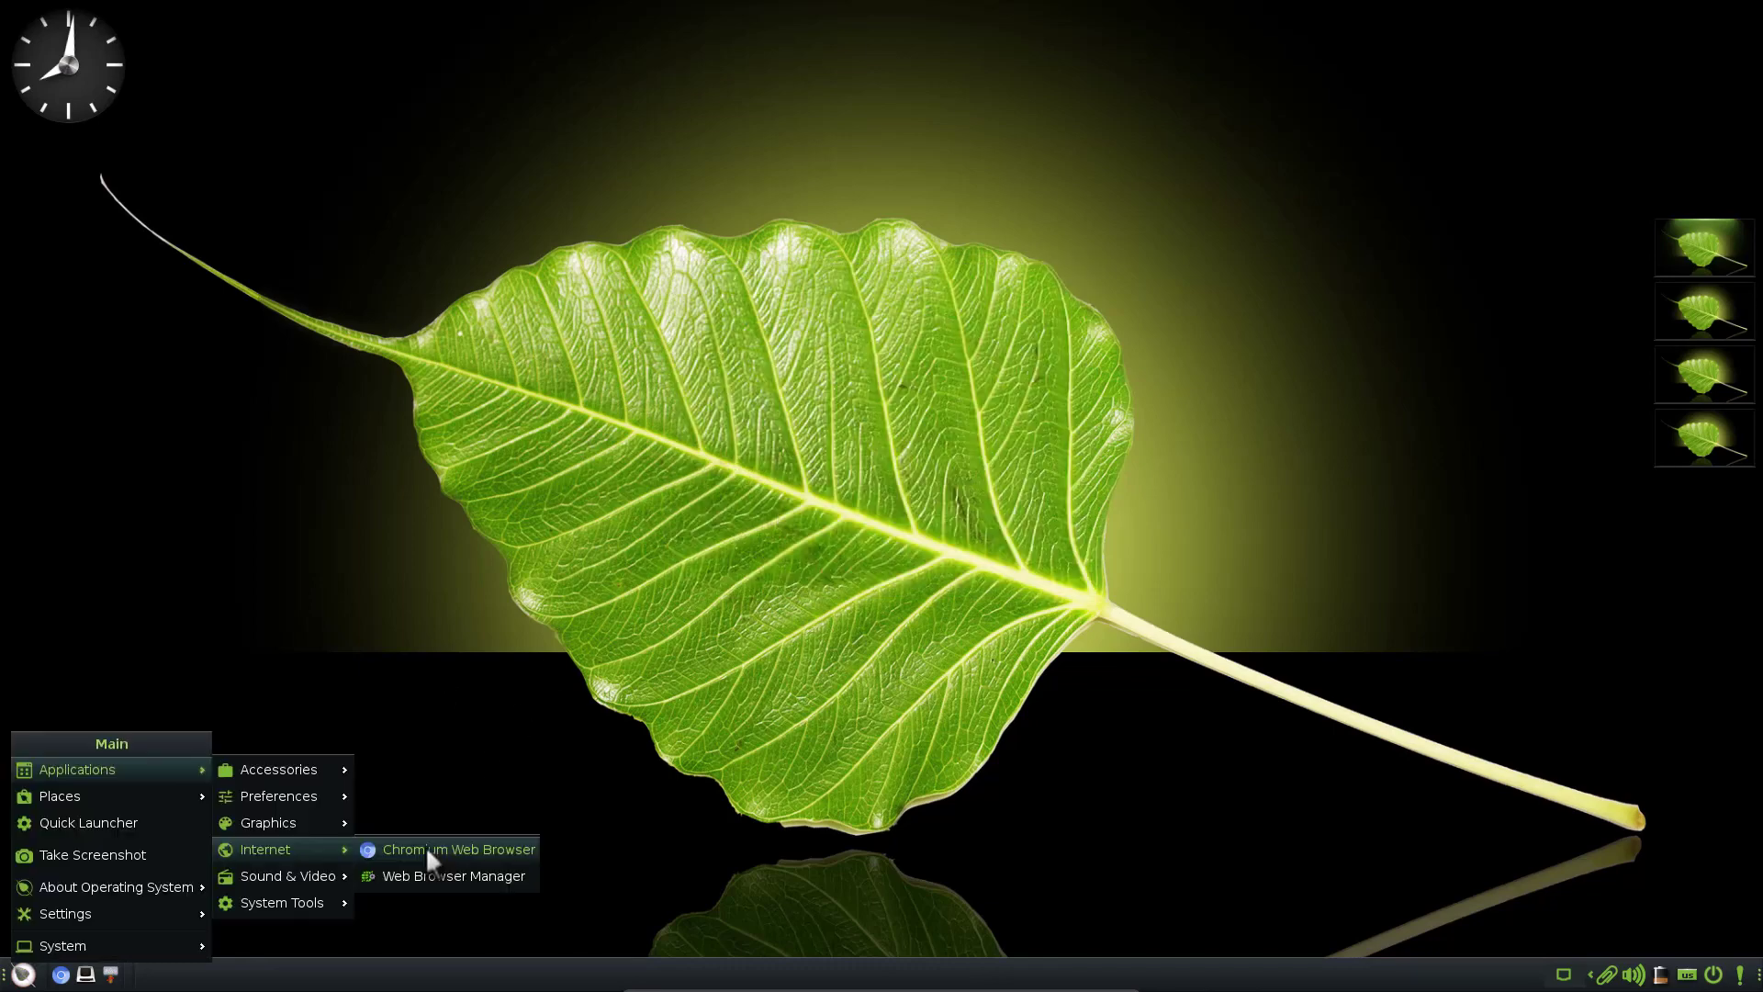
left_click(444, 883)
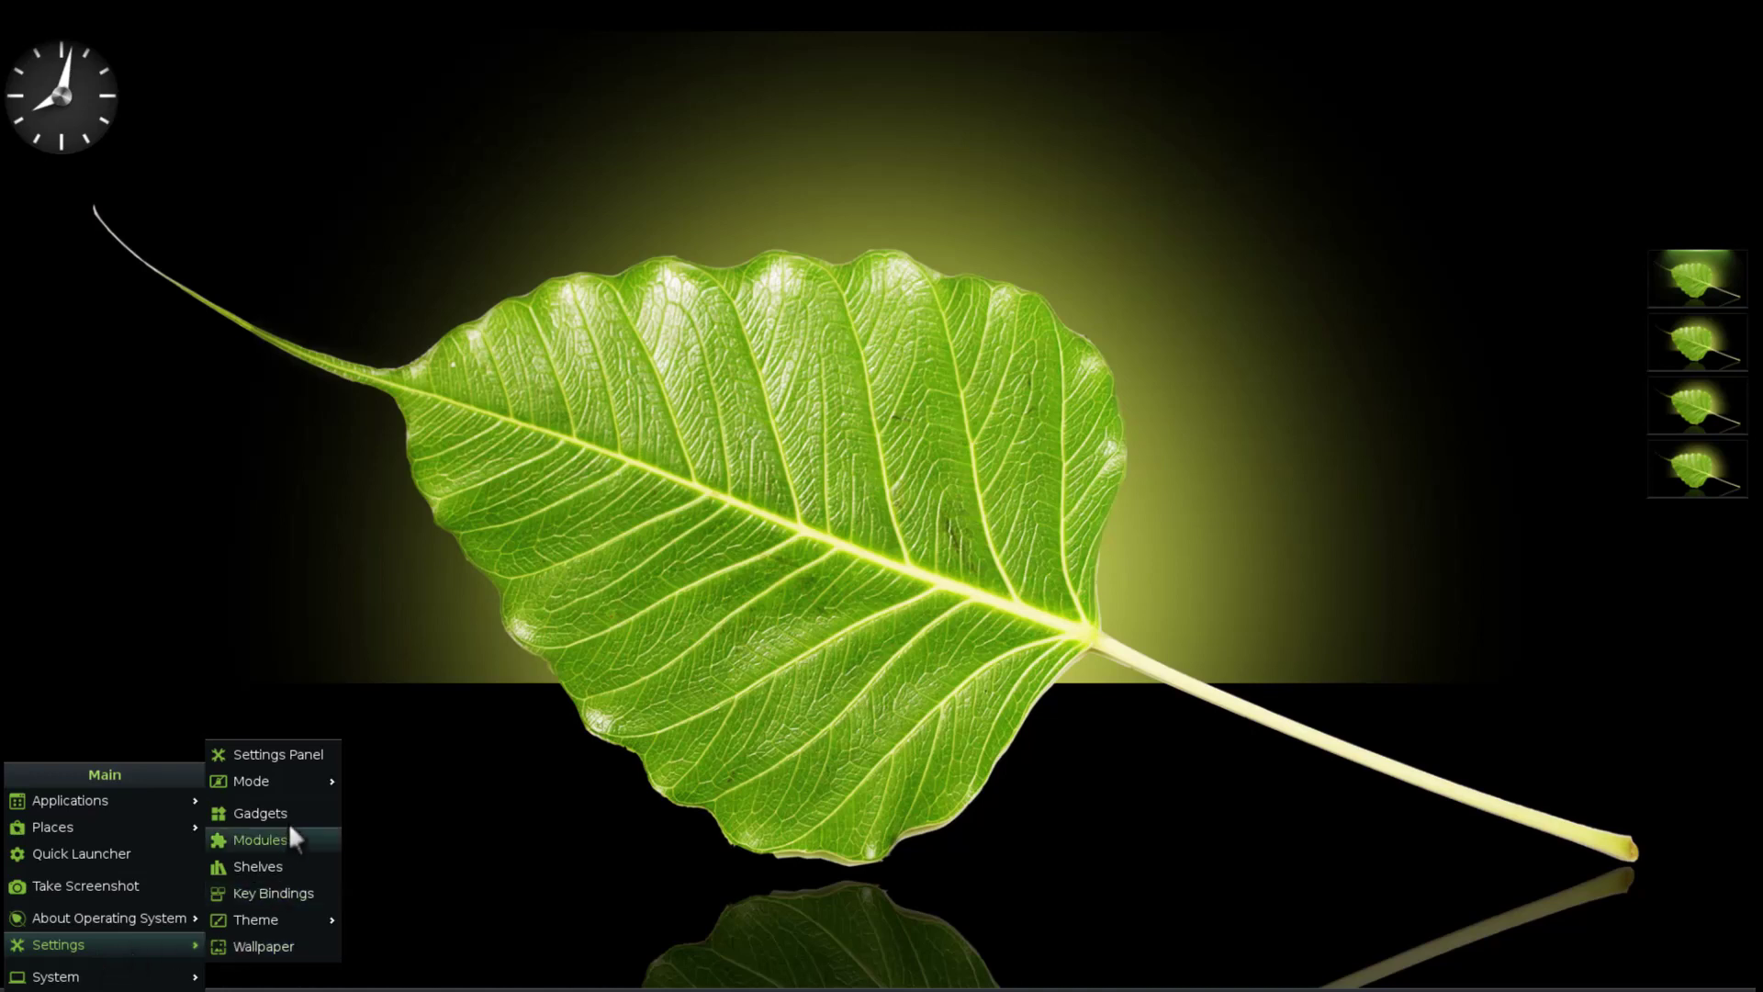
Open the Settings Panel maximised and launch Application Theme (GTK & Icons) on the Look page
left_click(291, 760)
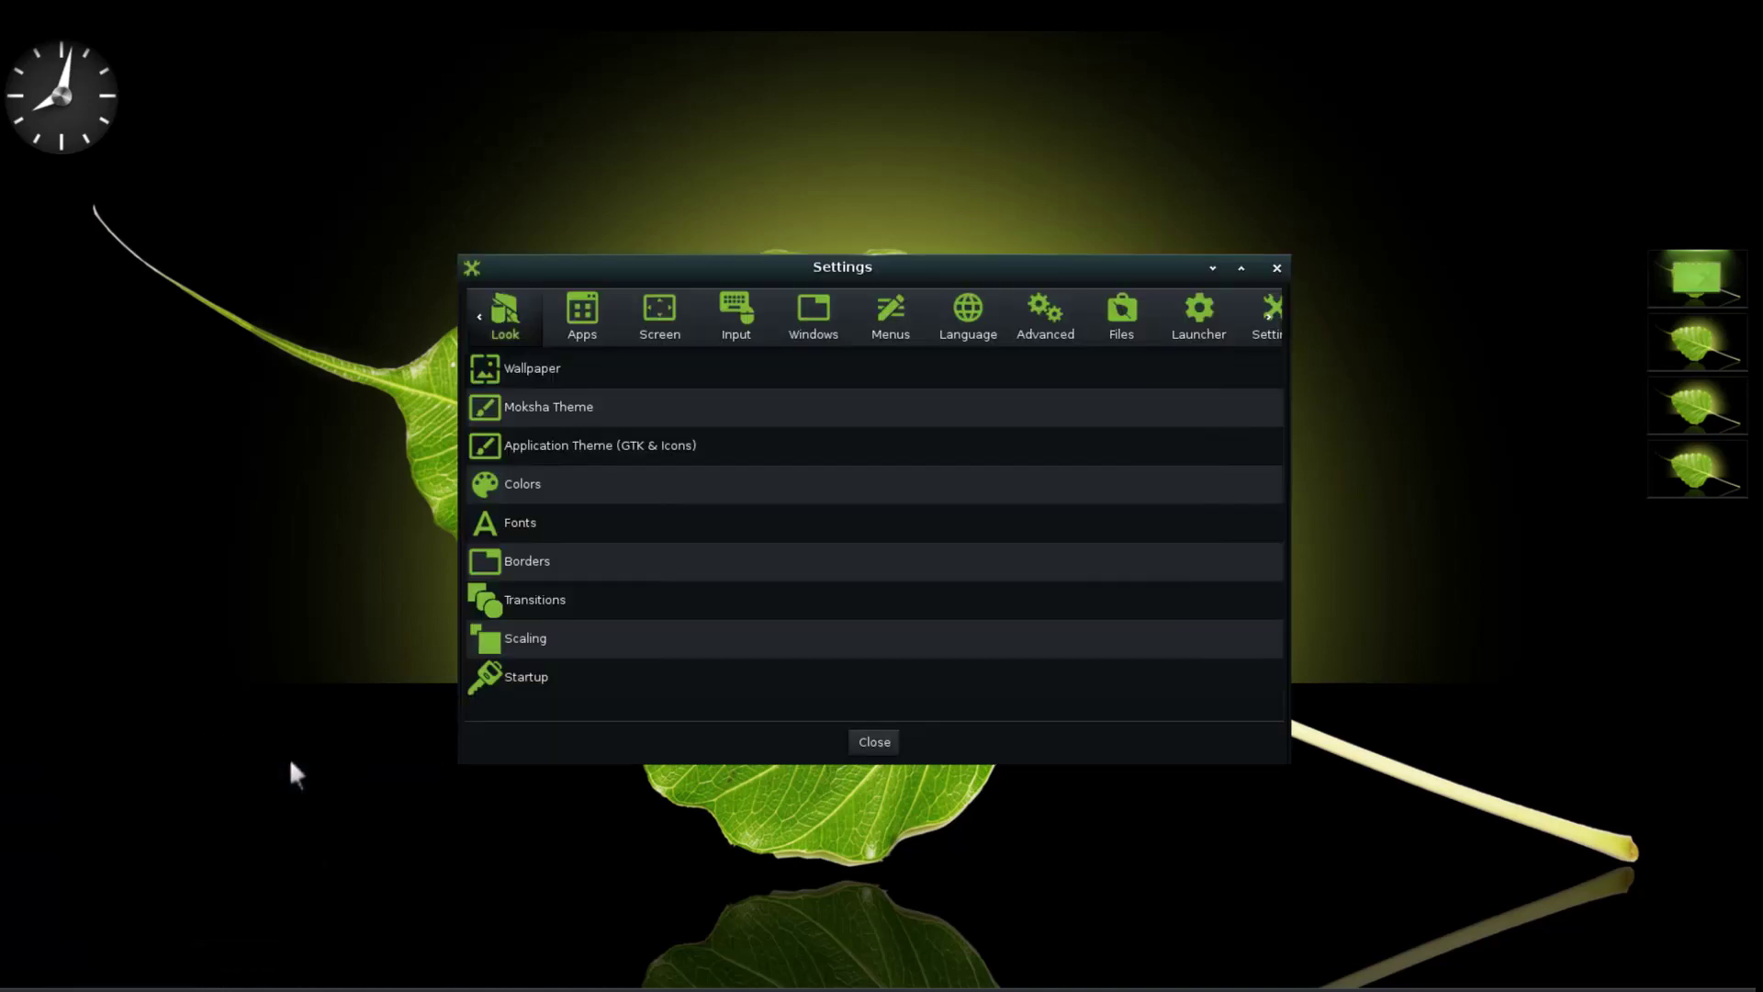
left_click(1240, 268)
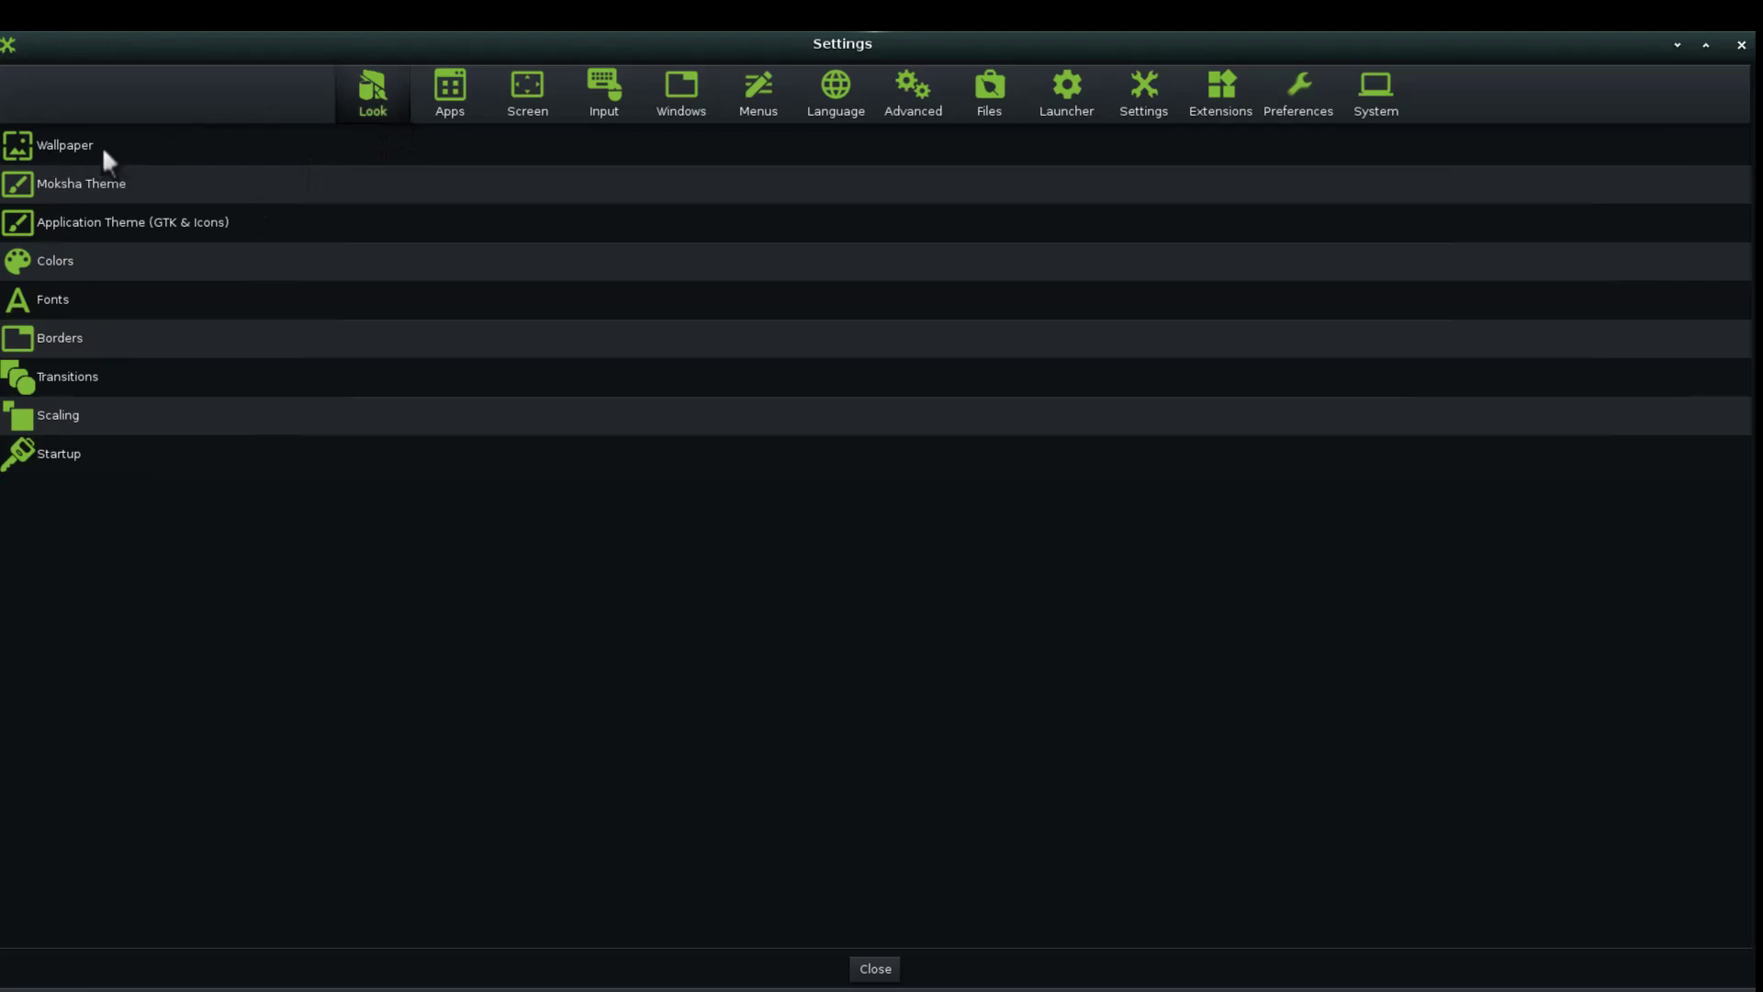
left_click(194, 225)
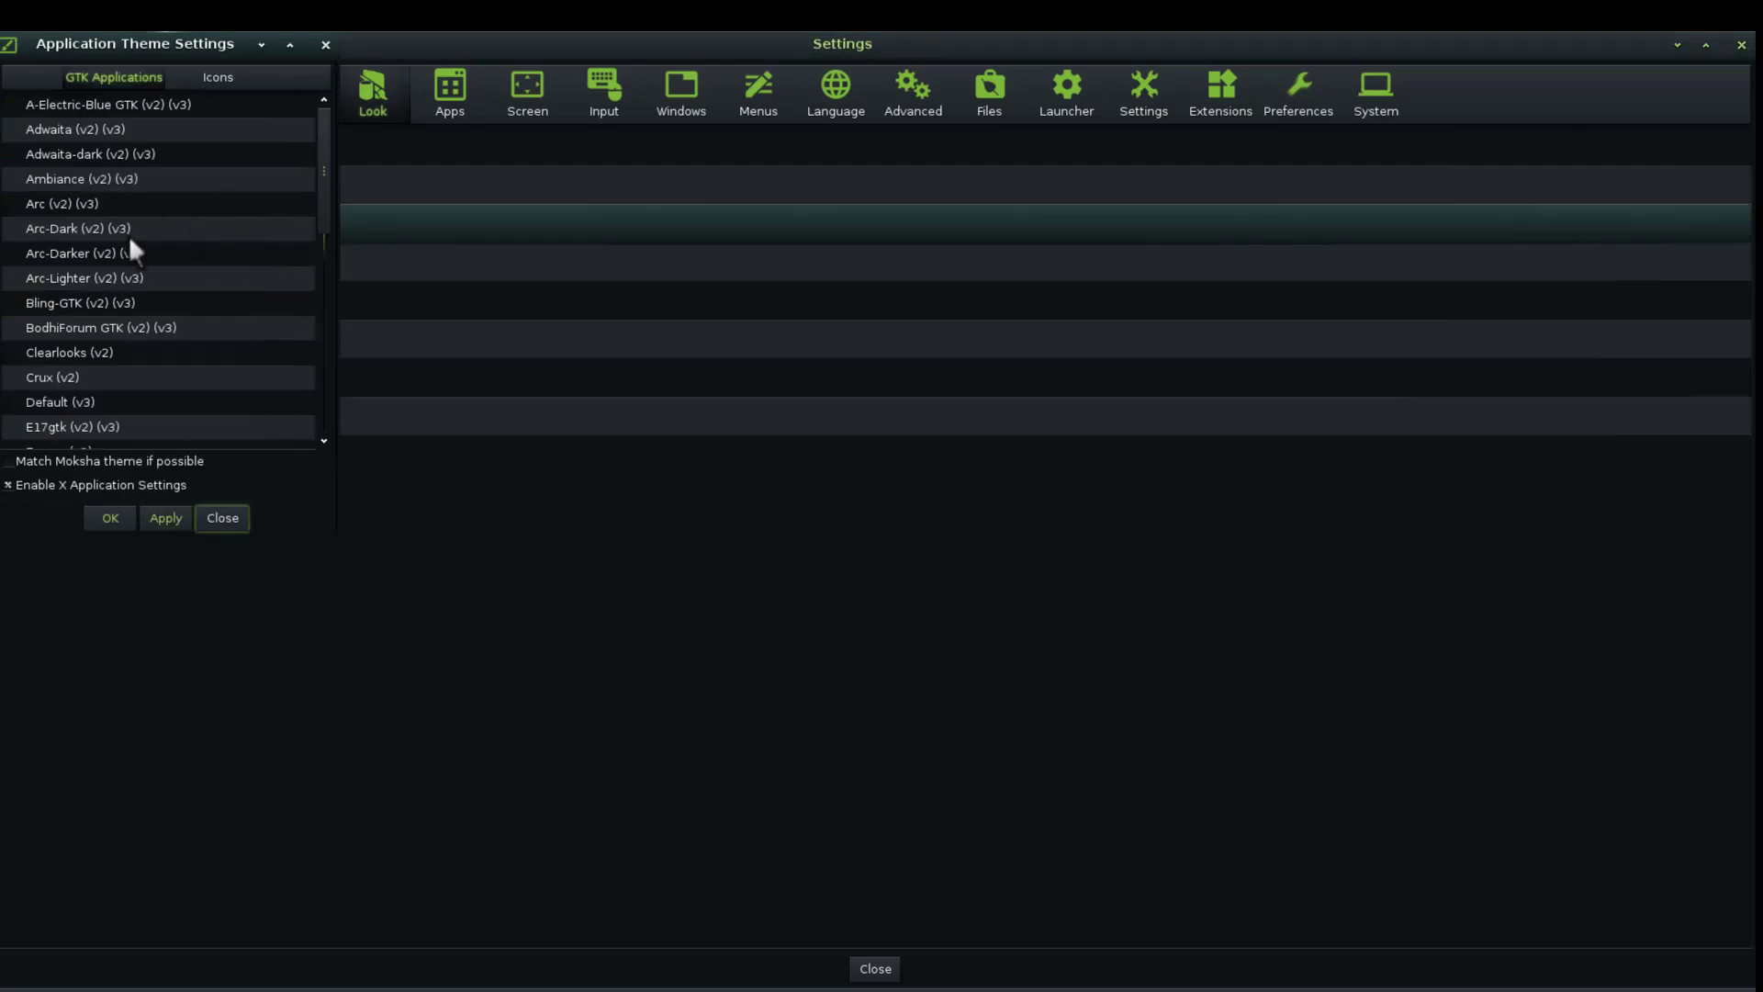
Try out and apply the MokshaJapan-GTK and MokshaPassion-GTK application themes
scroll(129, 243, "down", 4)
scroll(126, 243, "up", 4)
scroll(327, 405, "down", 5)
left_click(275, 414)
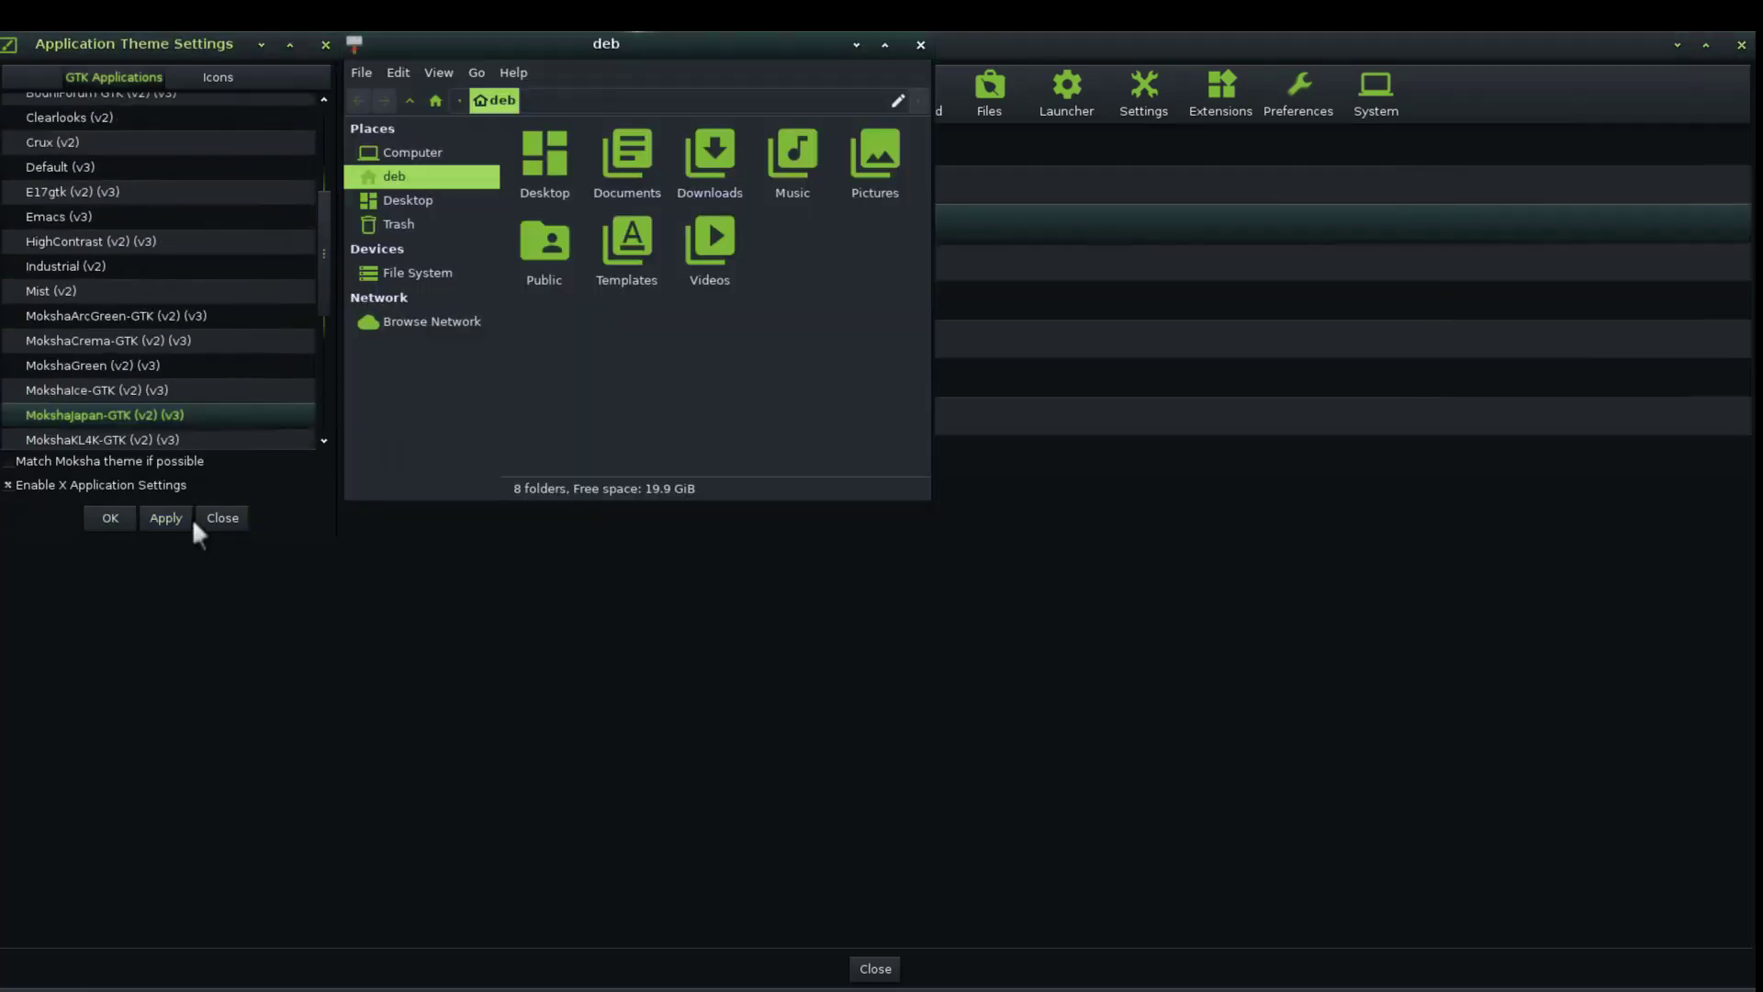
left_click(168, 526)
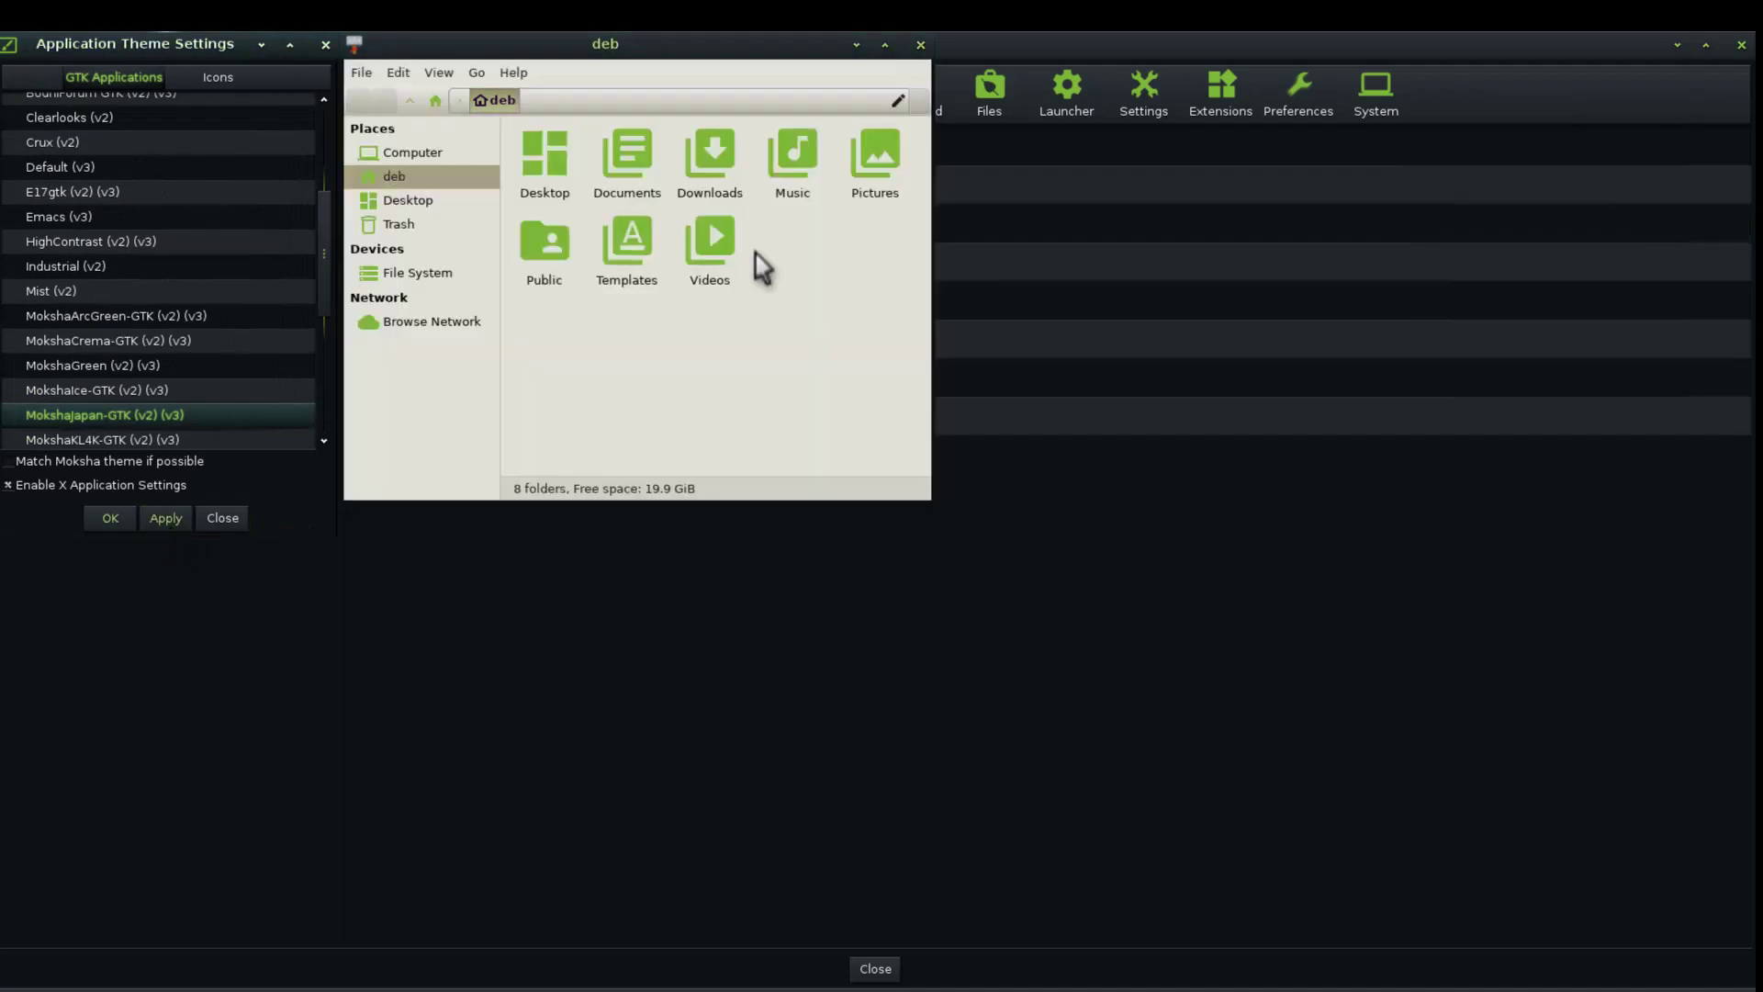
left_click(157, 389)
scroll(156, 389, "down", 2)
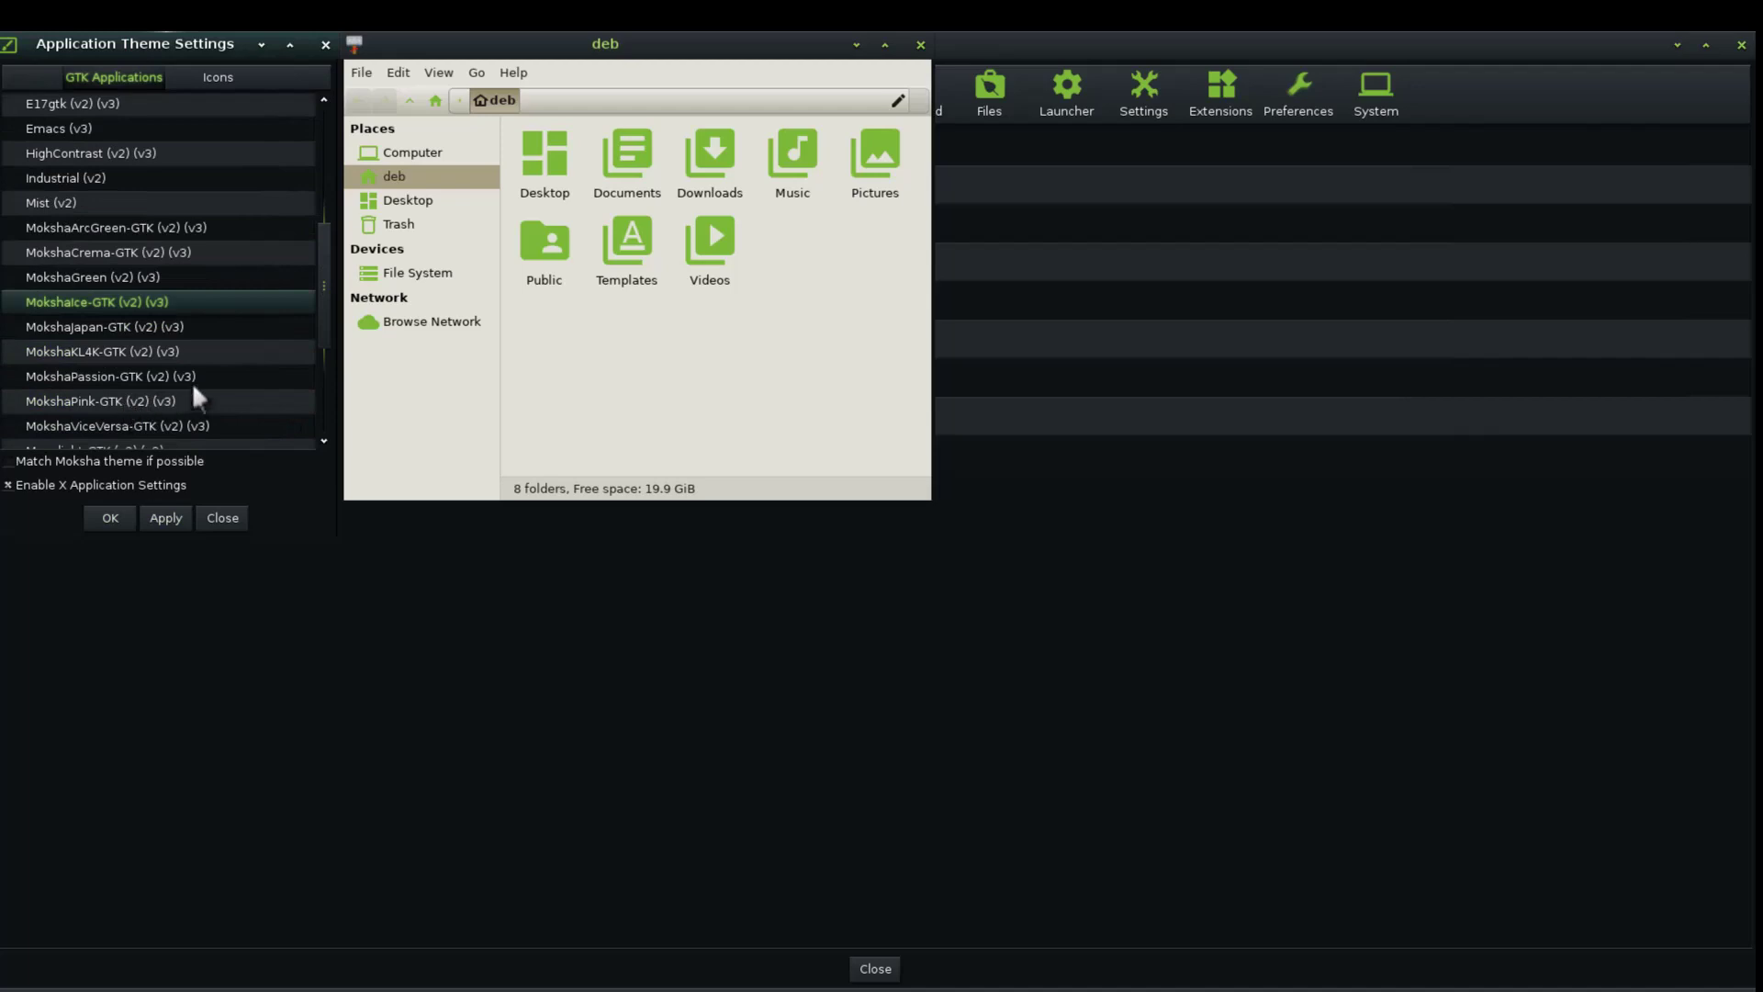
left_click(162, 378)
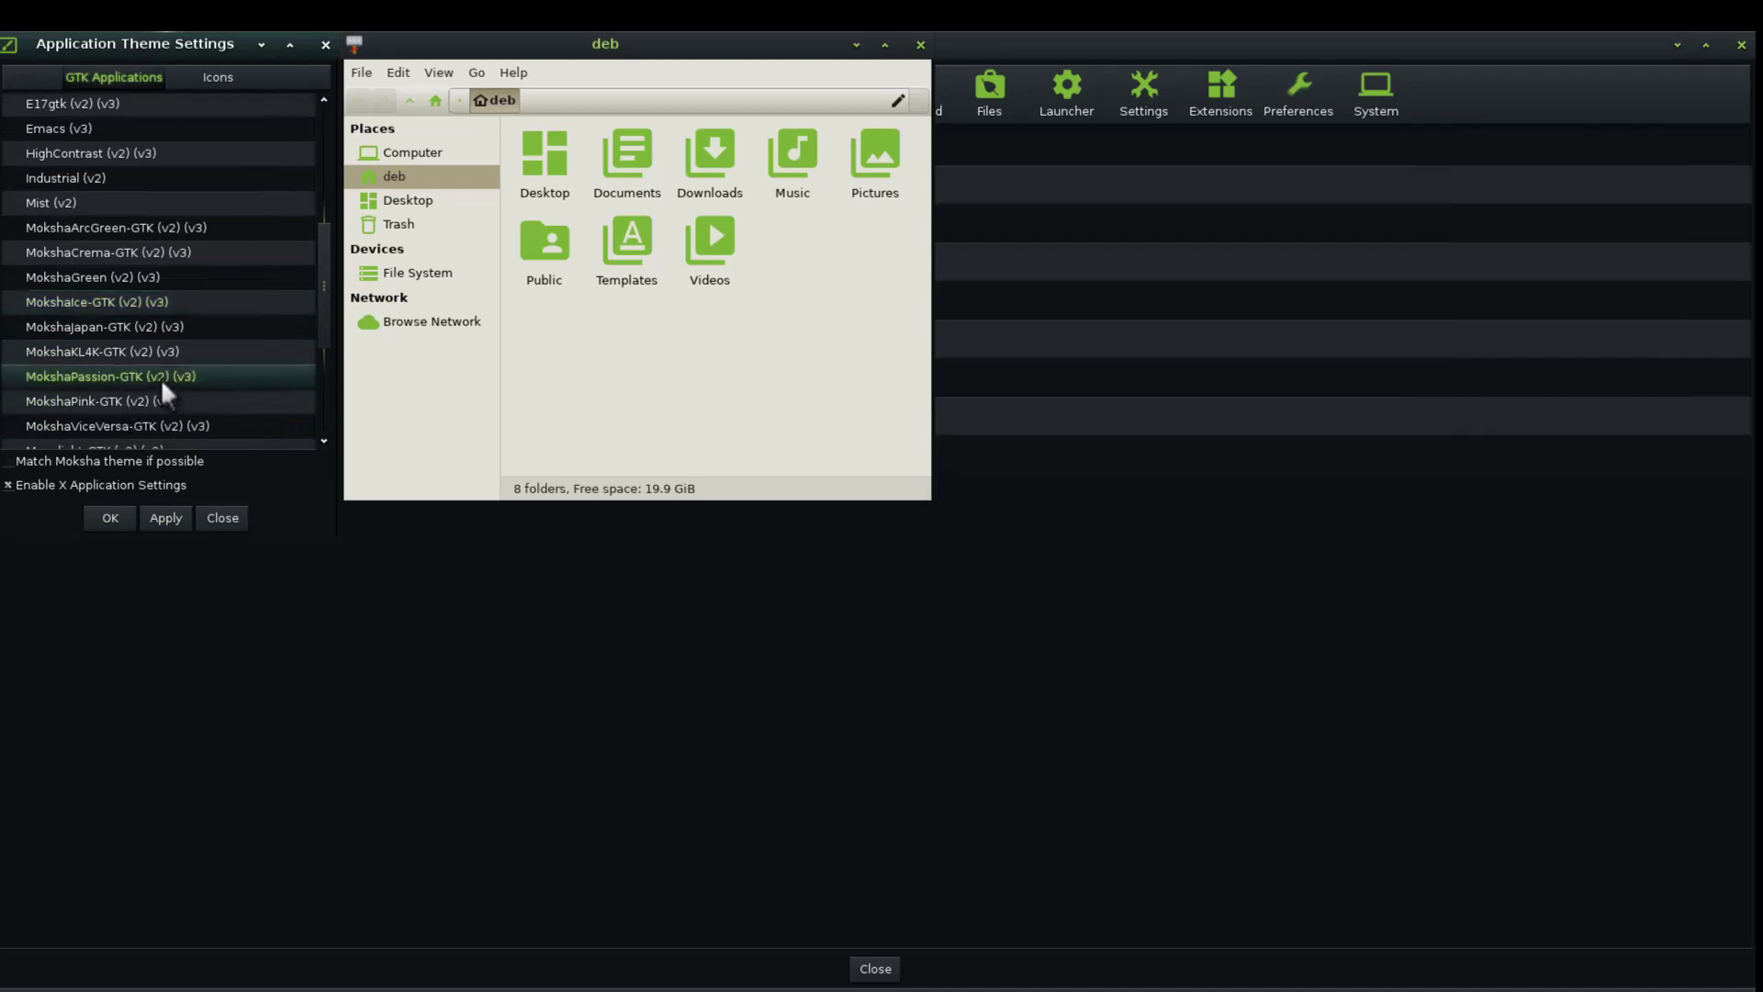
left_click(168, 520)
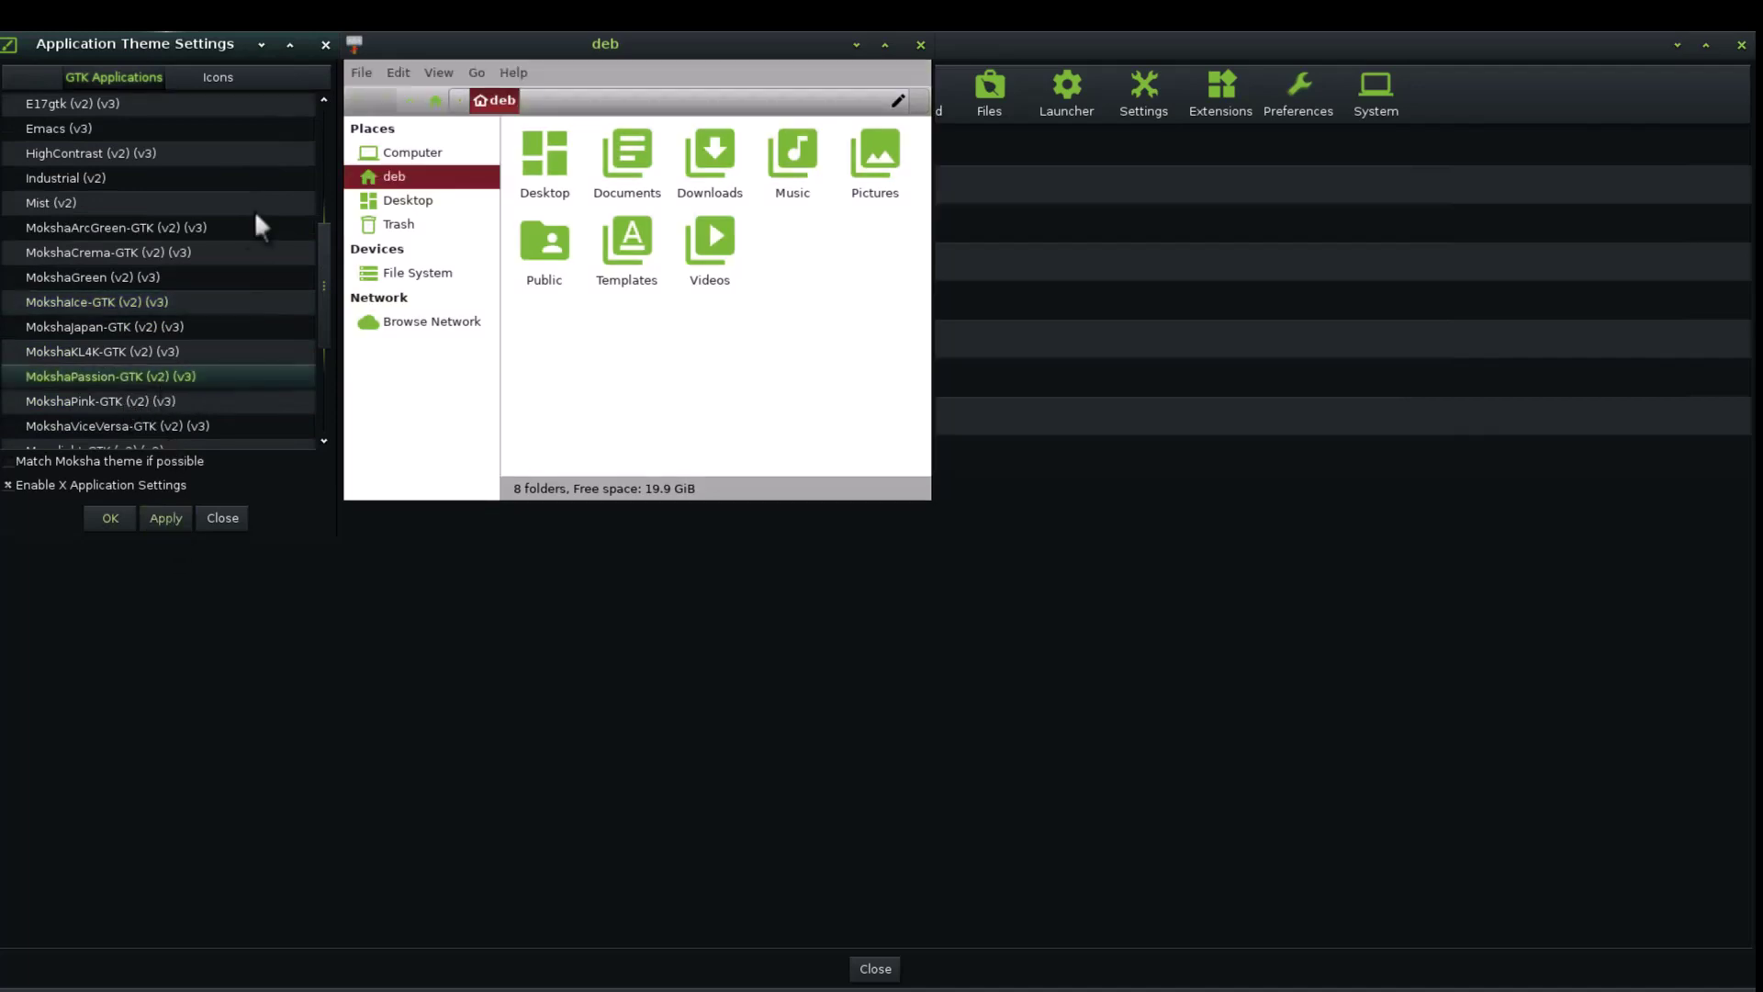
Apply the Crux GTK application theme
scroll(256, 217, "up", 3)
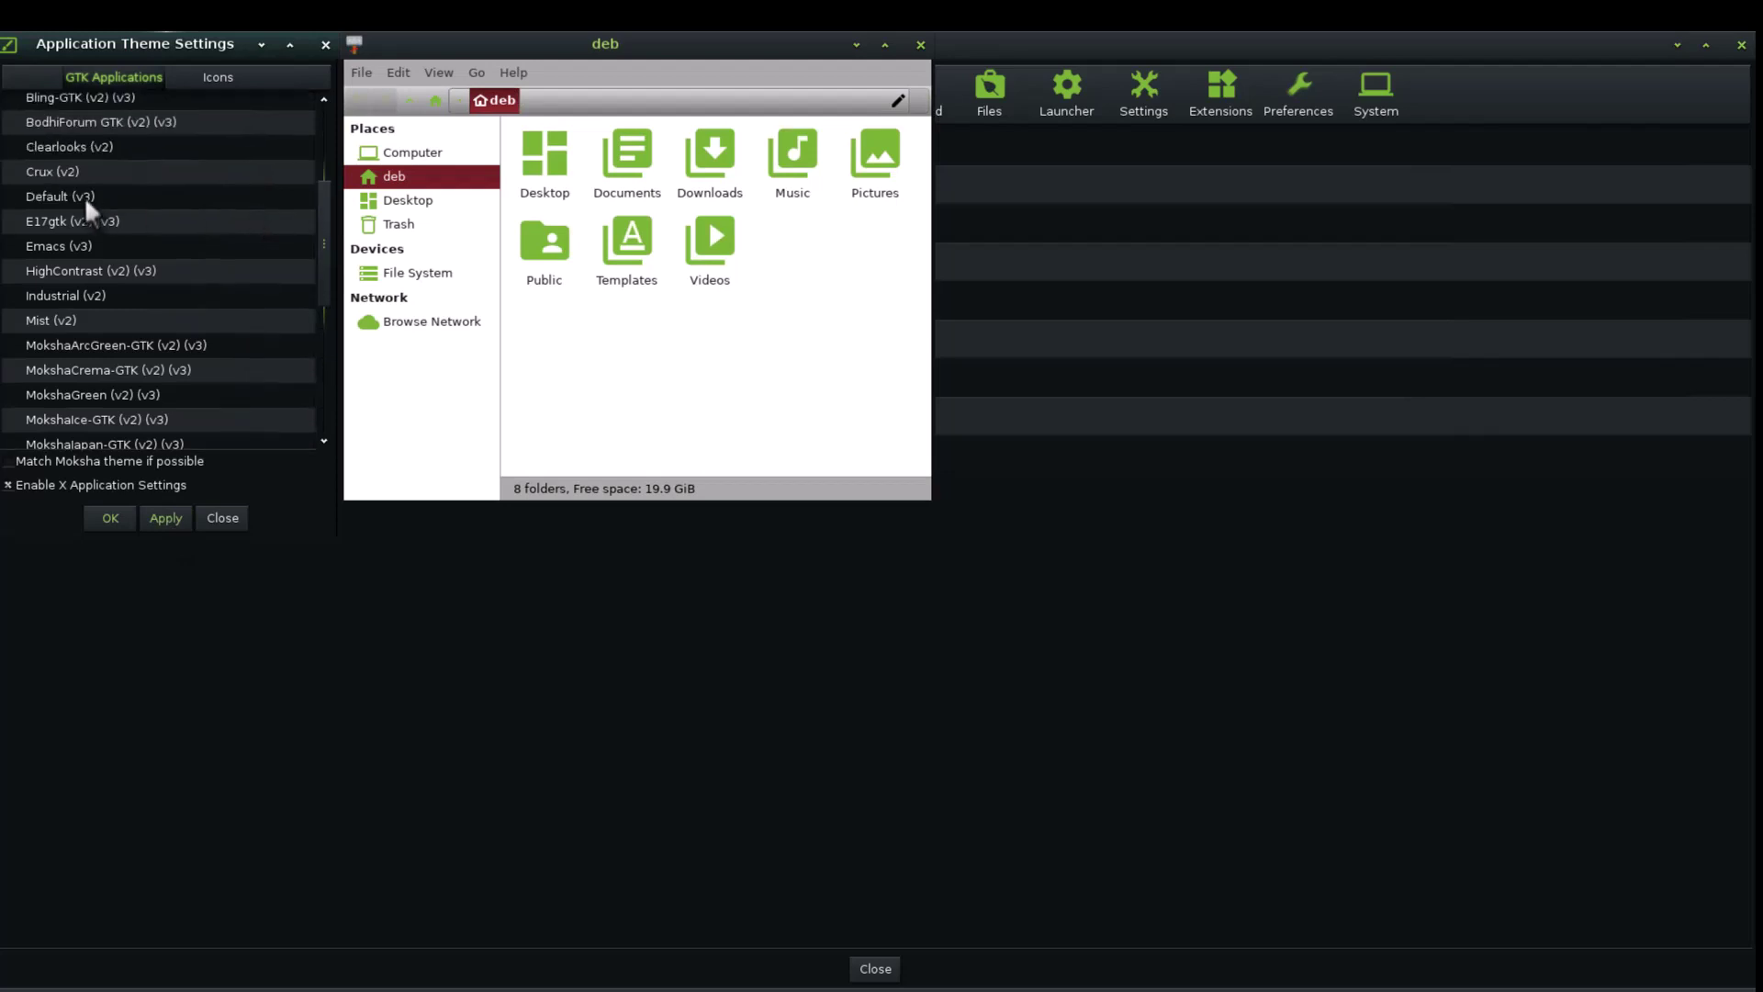
left_click(70, 170)
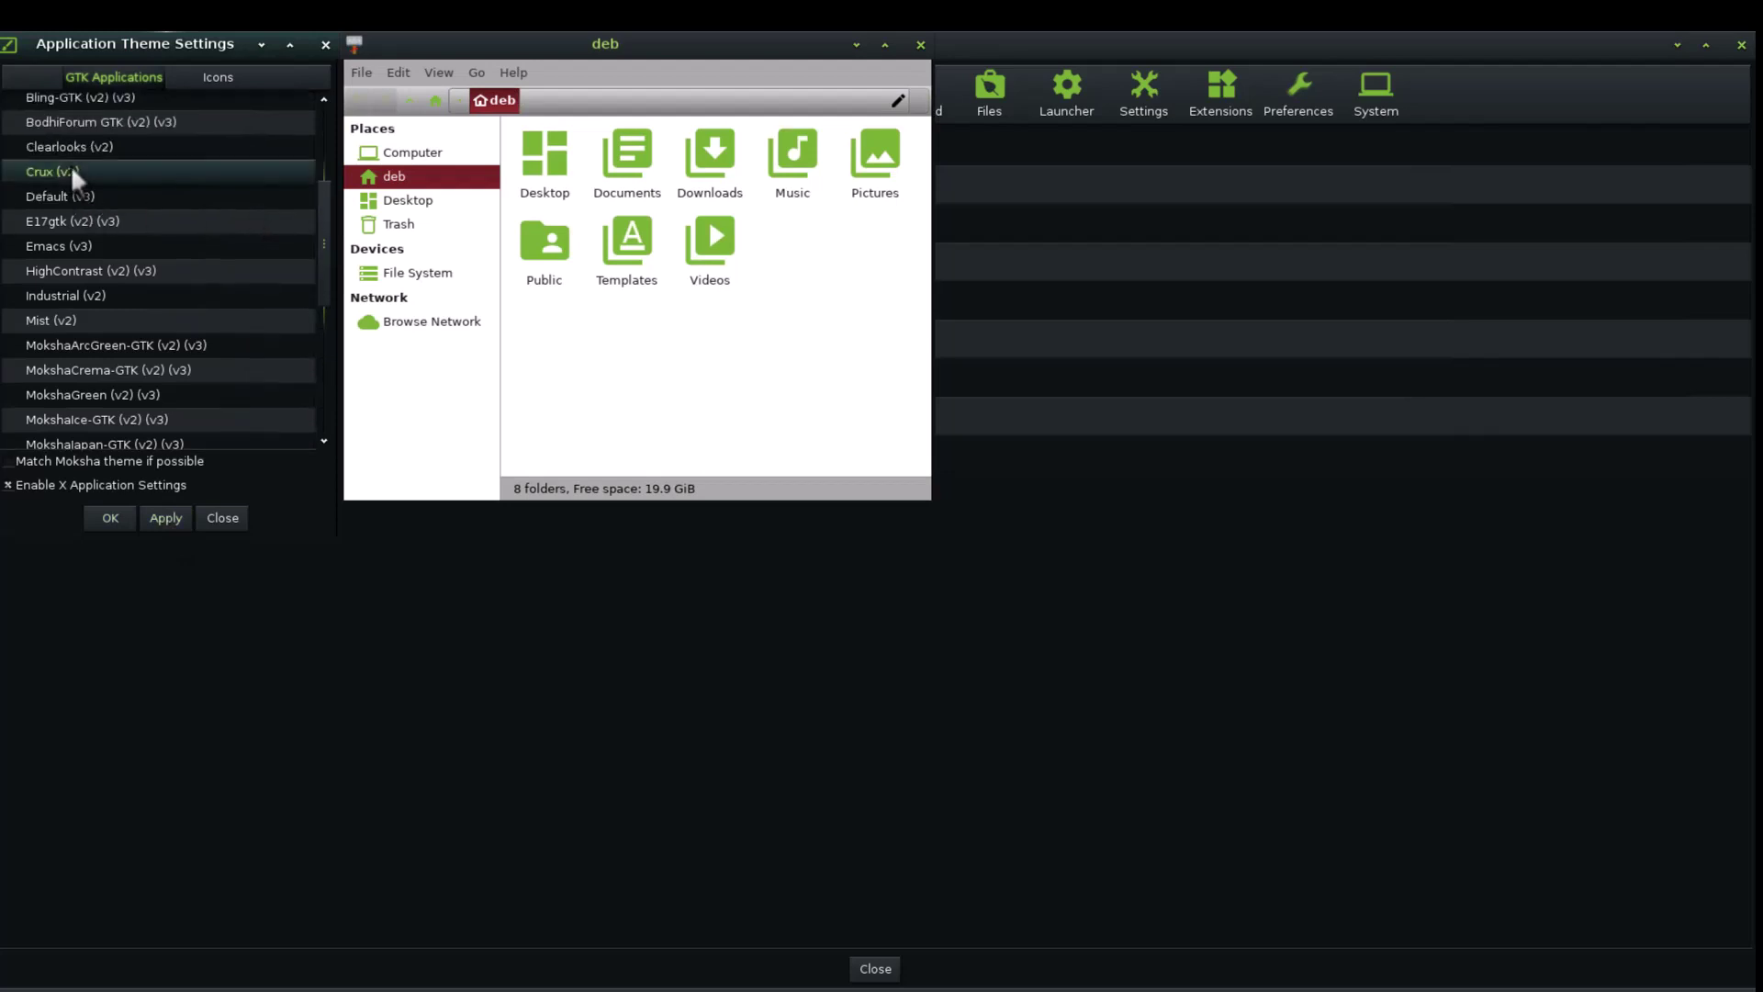
left_click(169, 515)
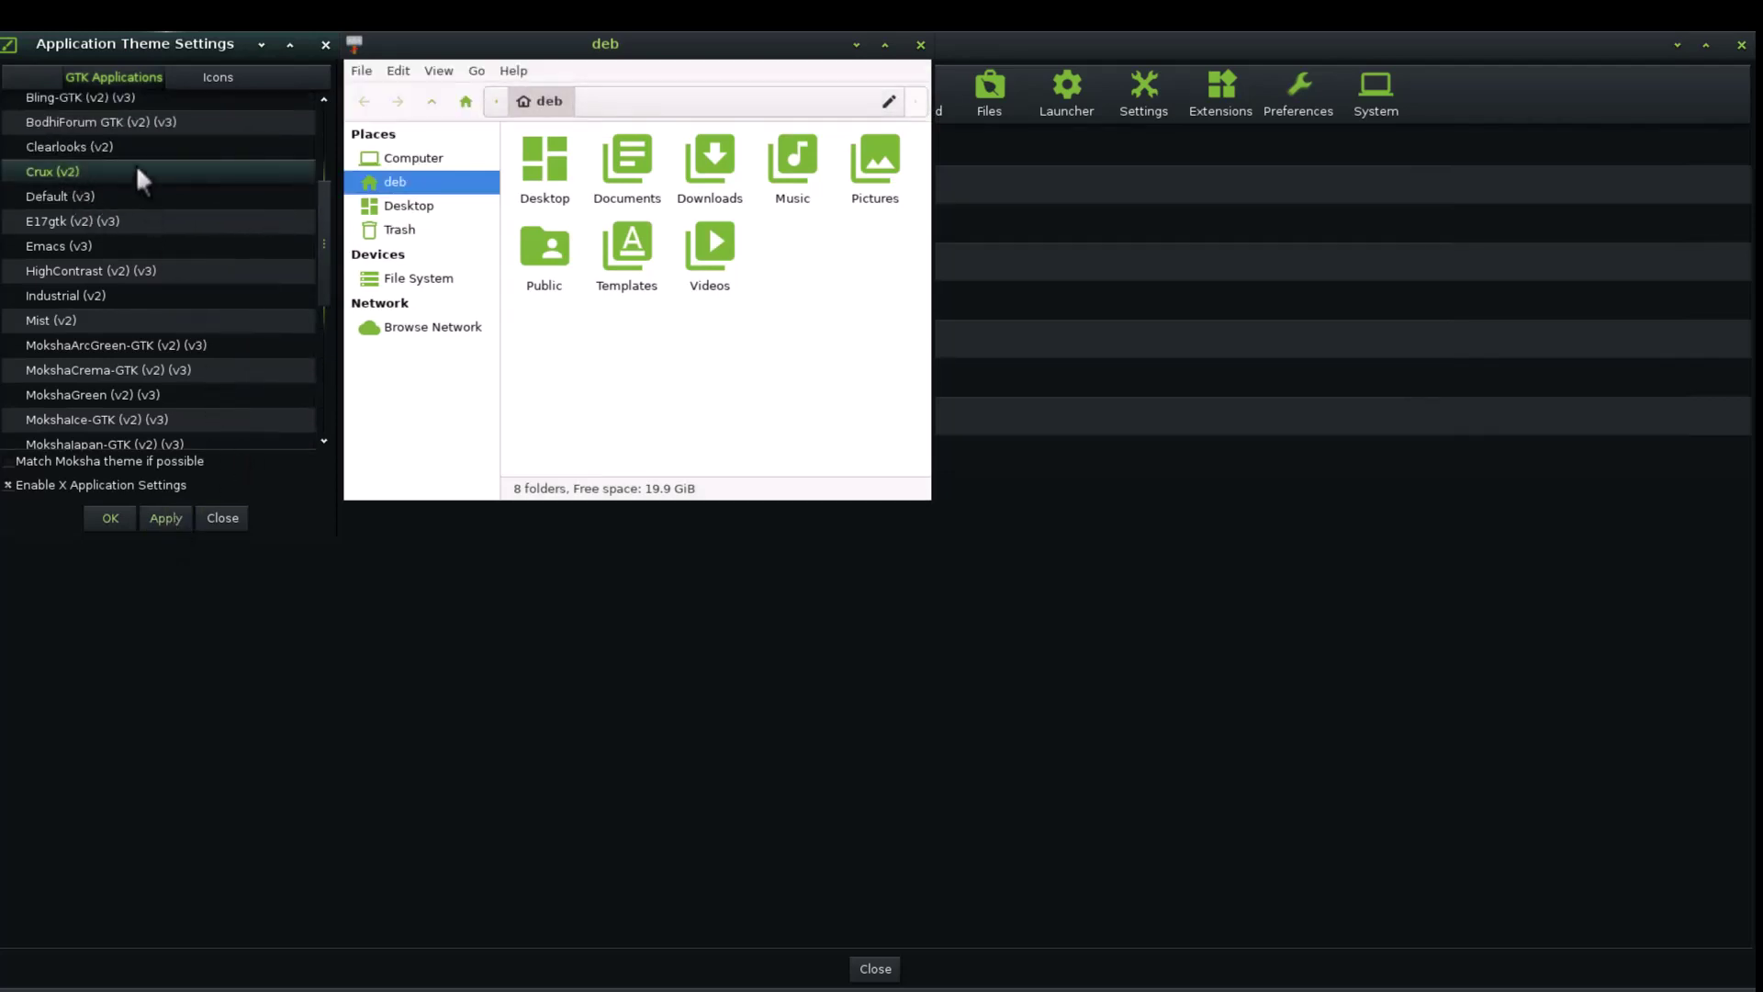
Set and apply the Faenza-Dark icon theme
left_click(233, 77)
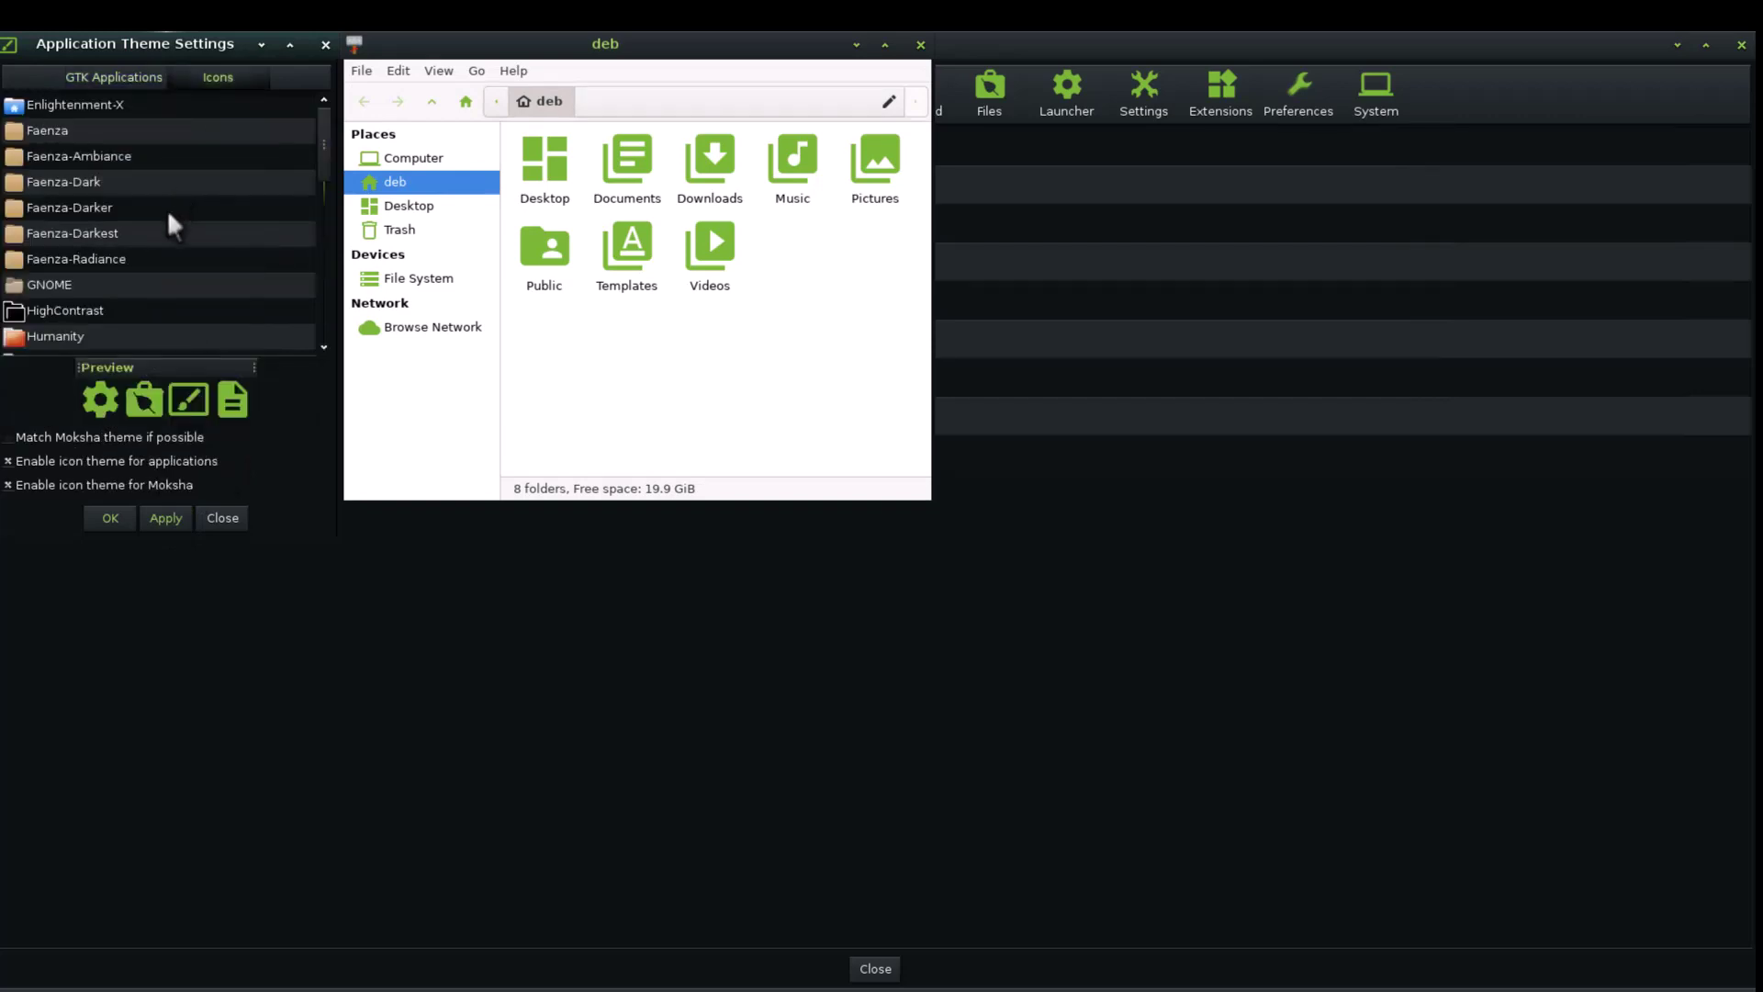
left_click(104, 183)
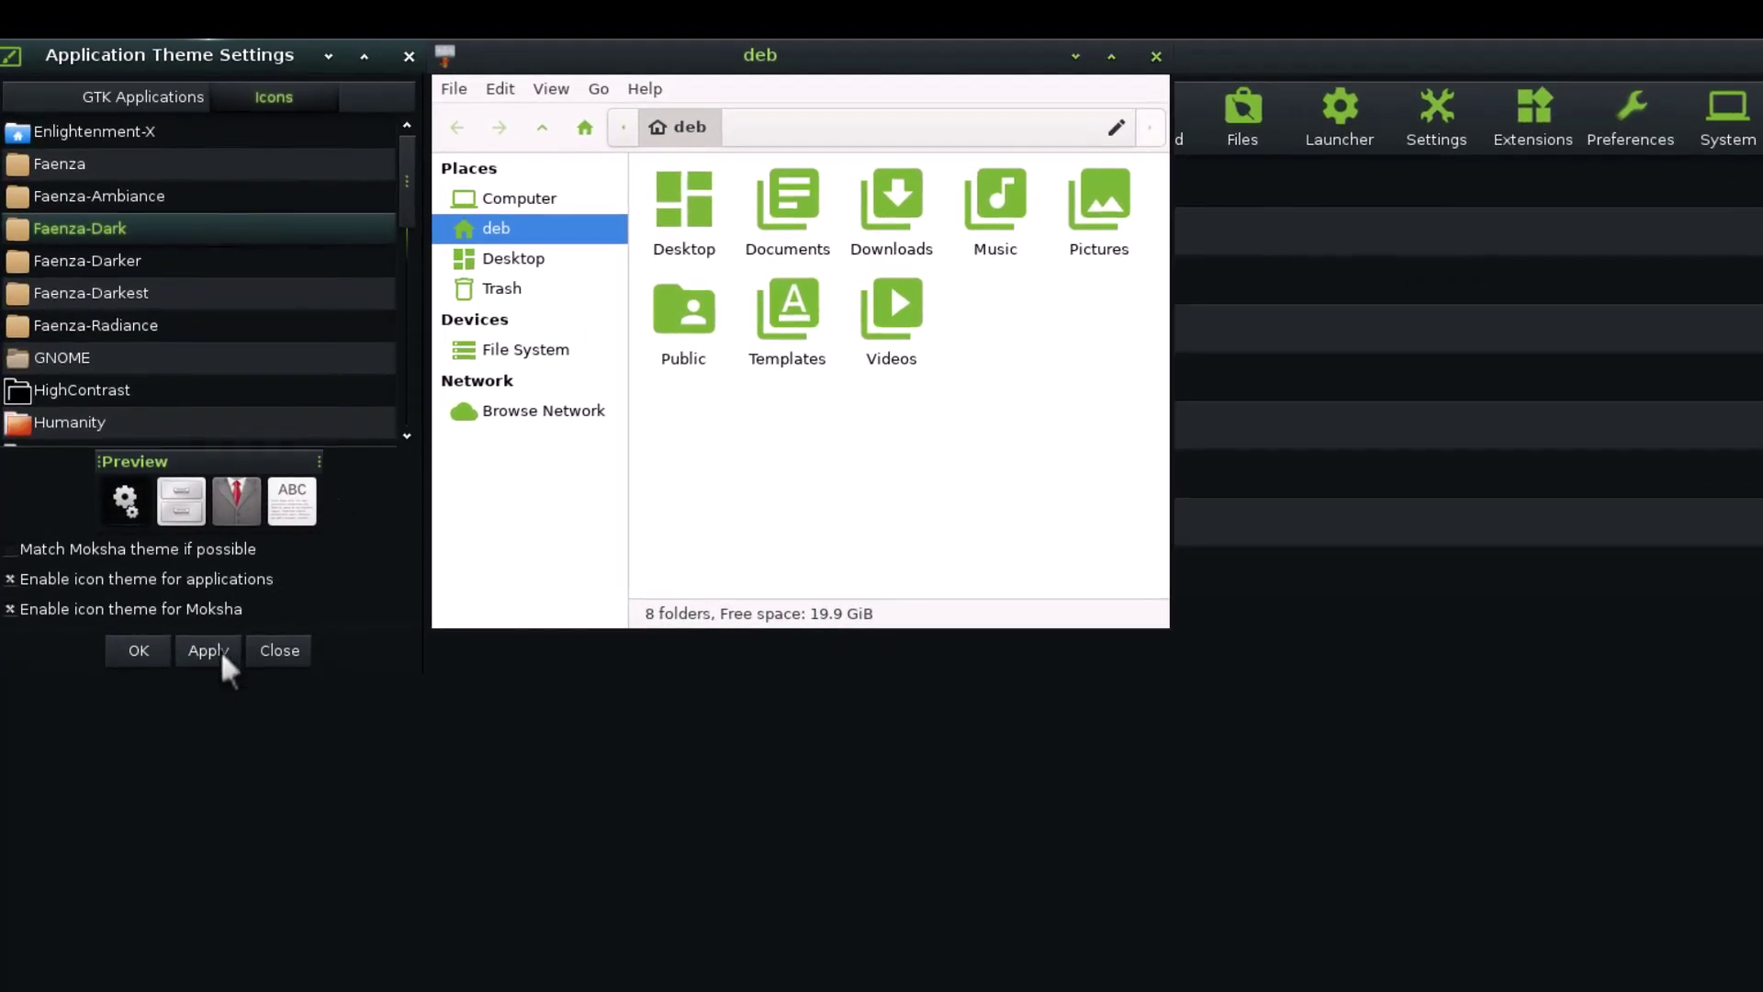
left_click(210, 663)
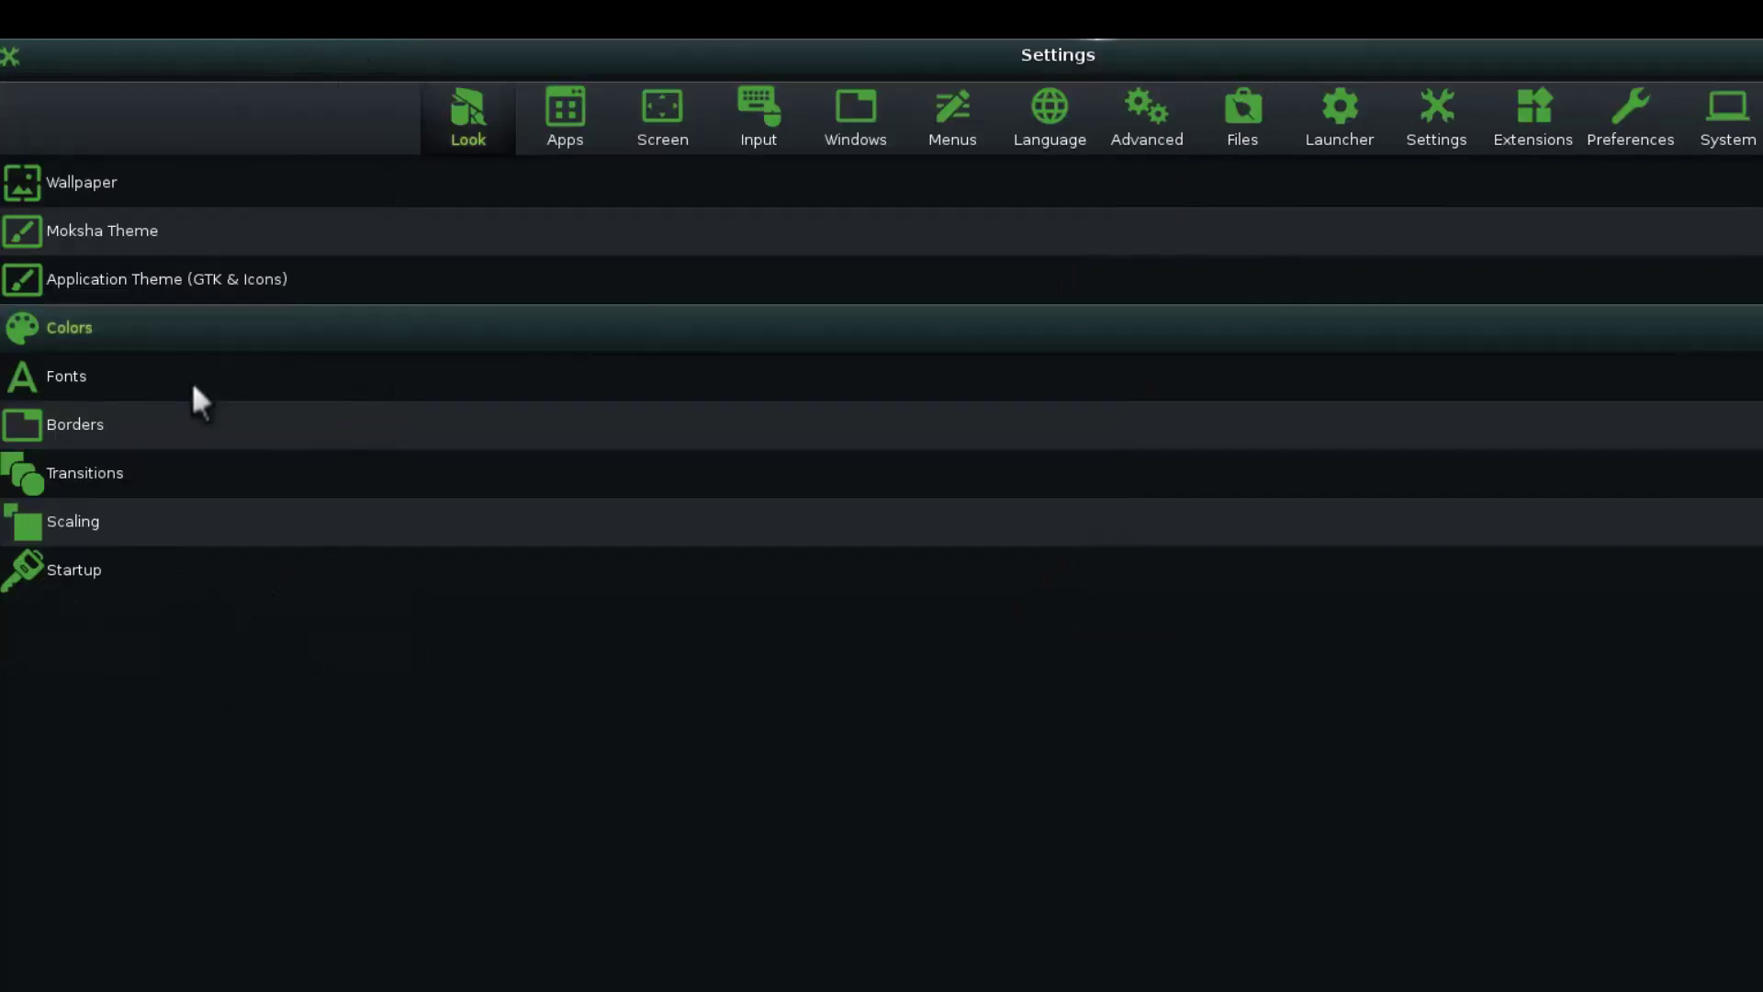
Apply DejaVu Sans at size Big as the interface font, then show Settings' Preferences page
left_click(156, 374)
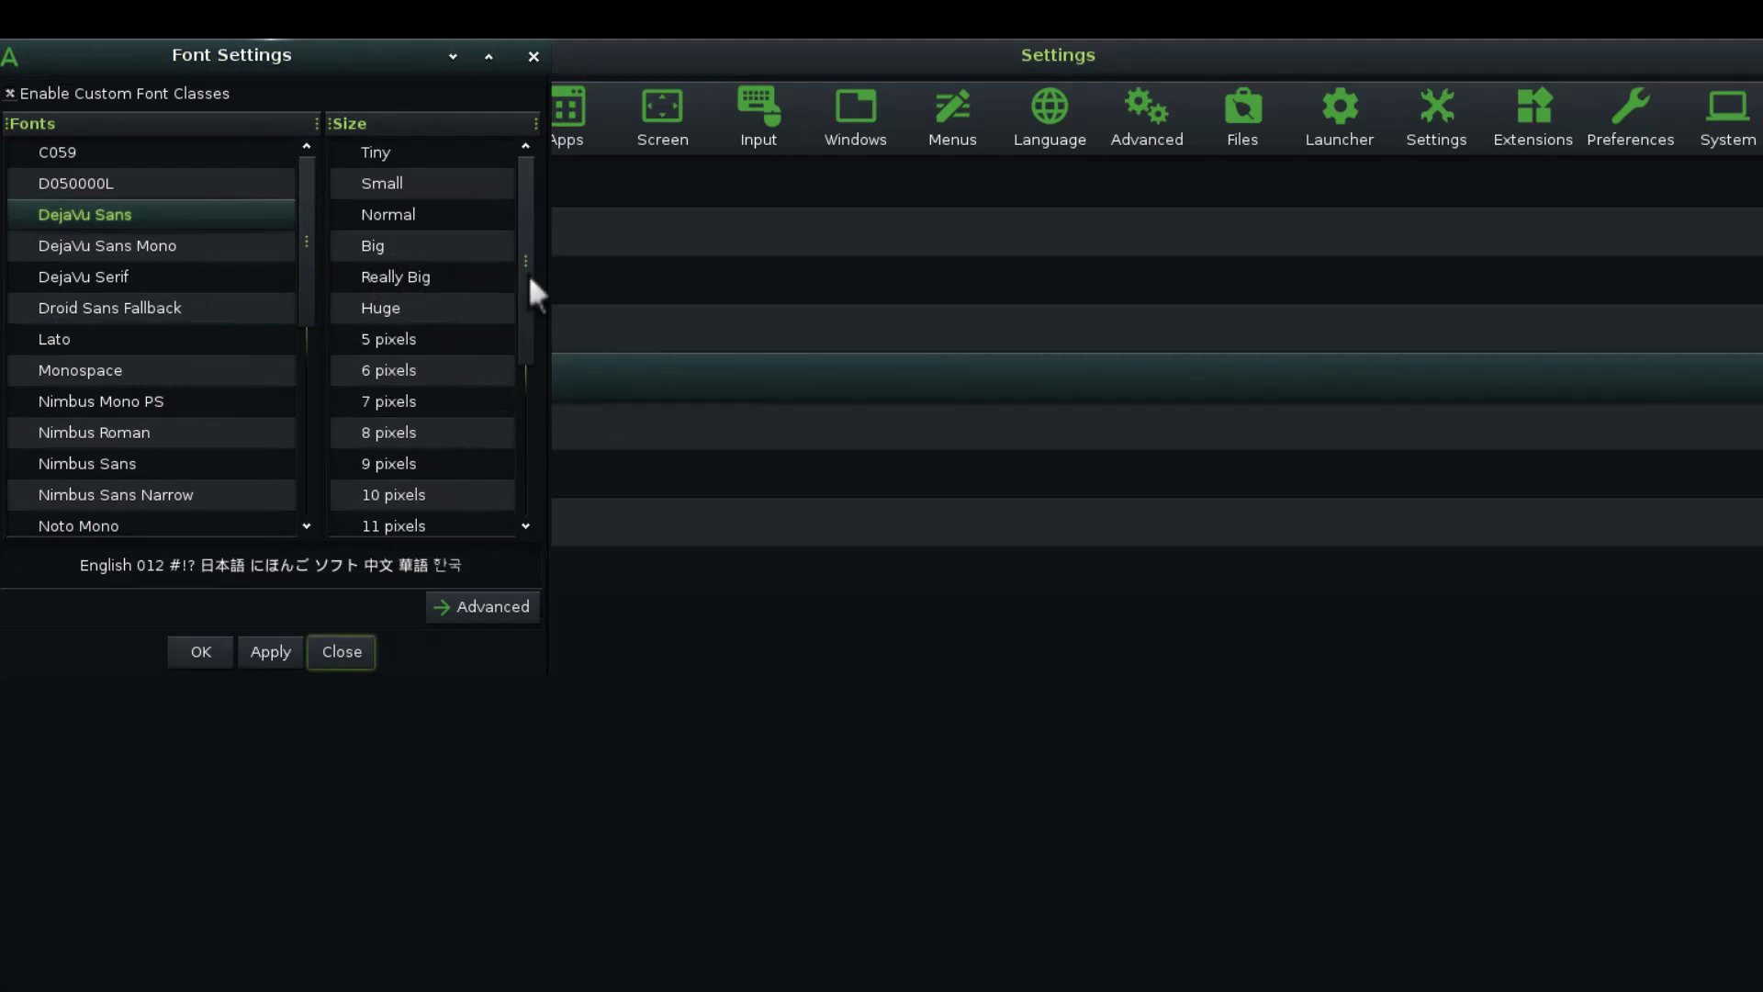
left_click(393, 242)
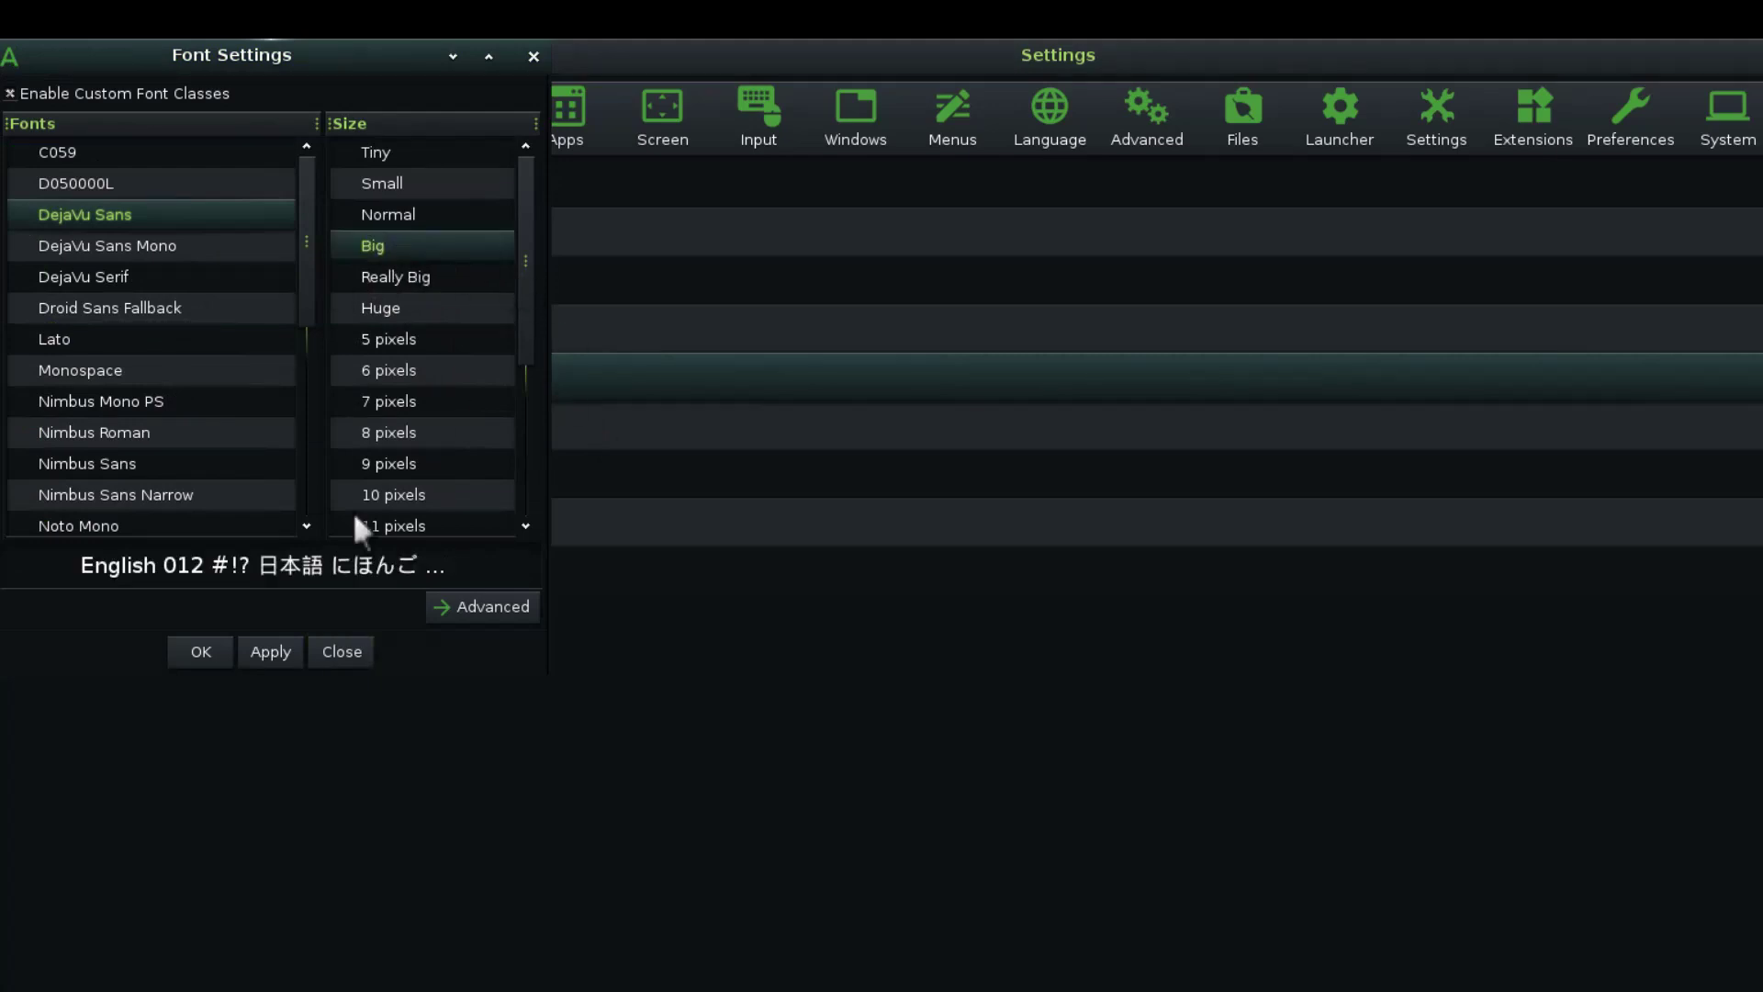
left_click(272, 654)
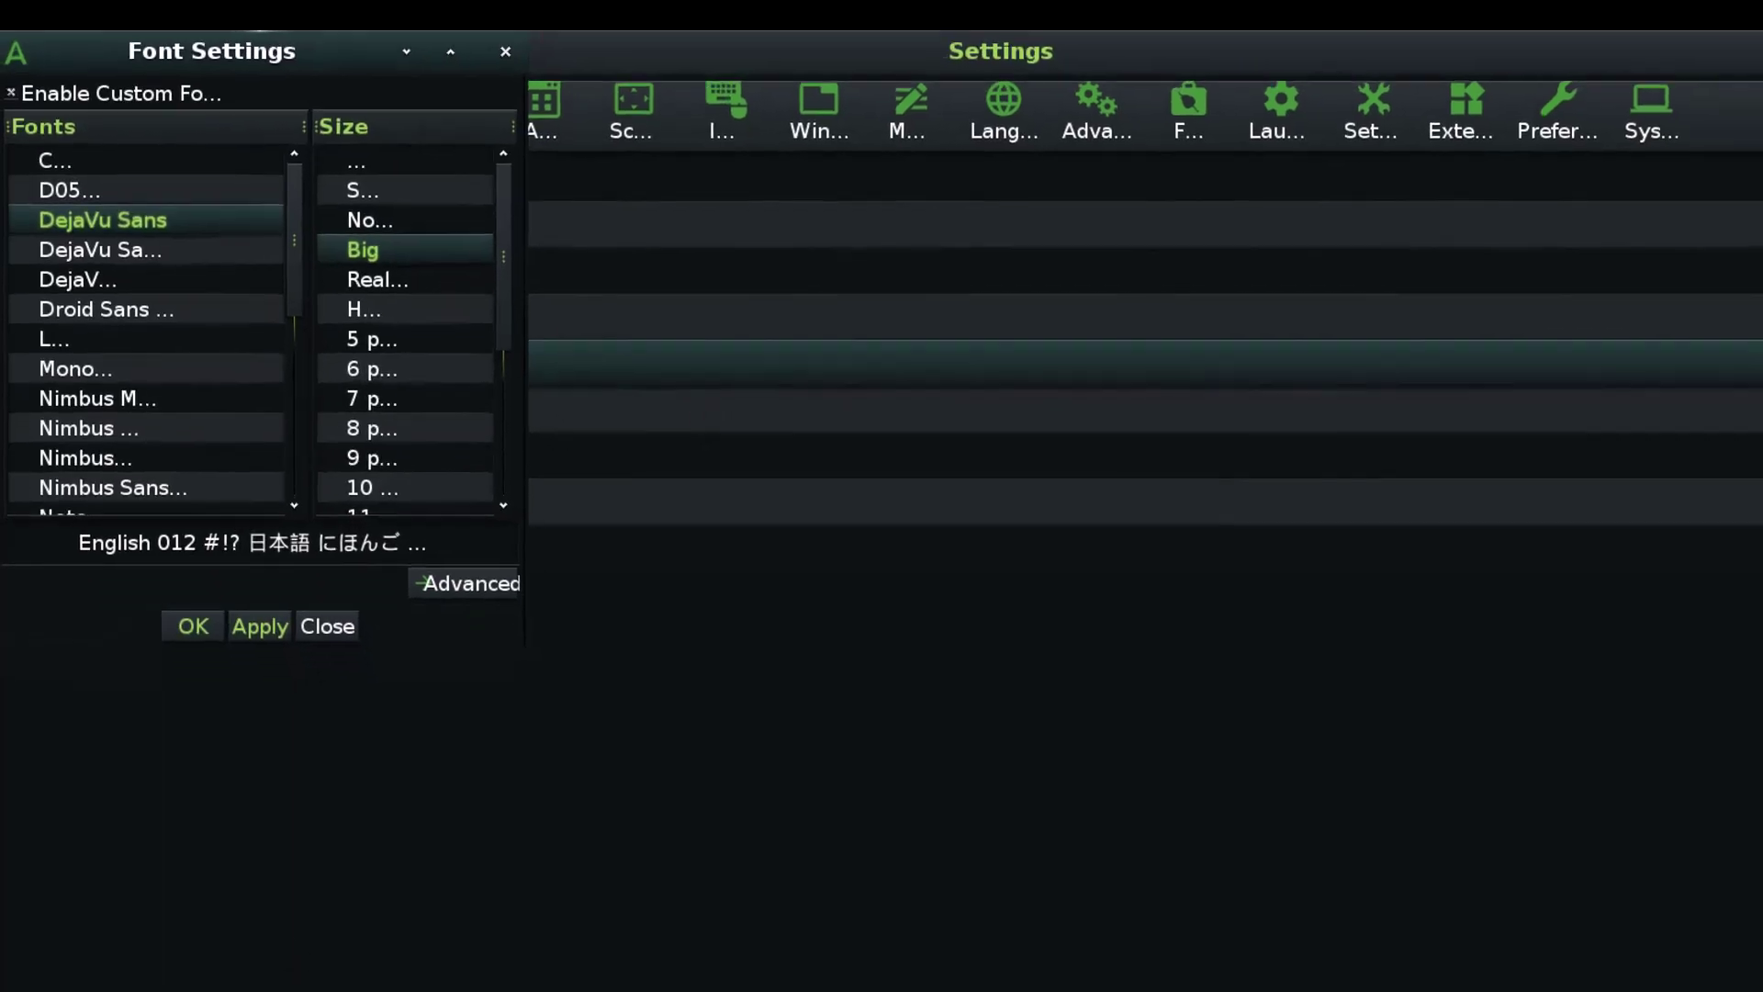
left_click(22, 991)
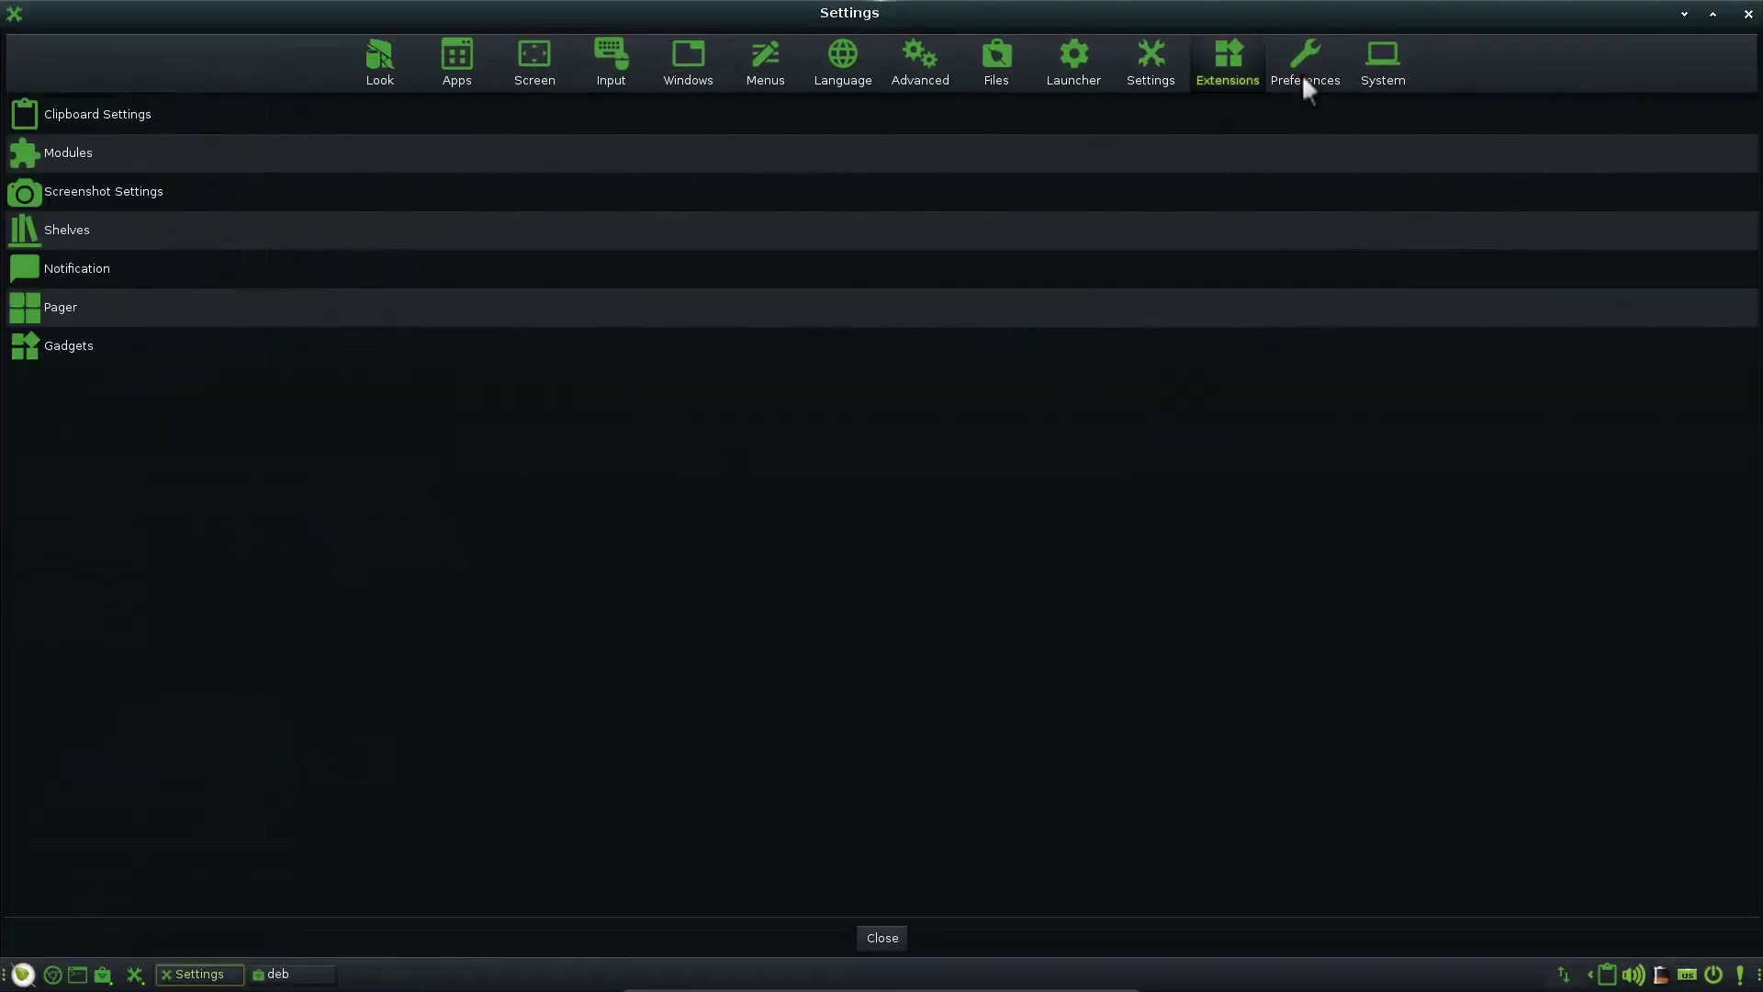
left_click(1304, 77)
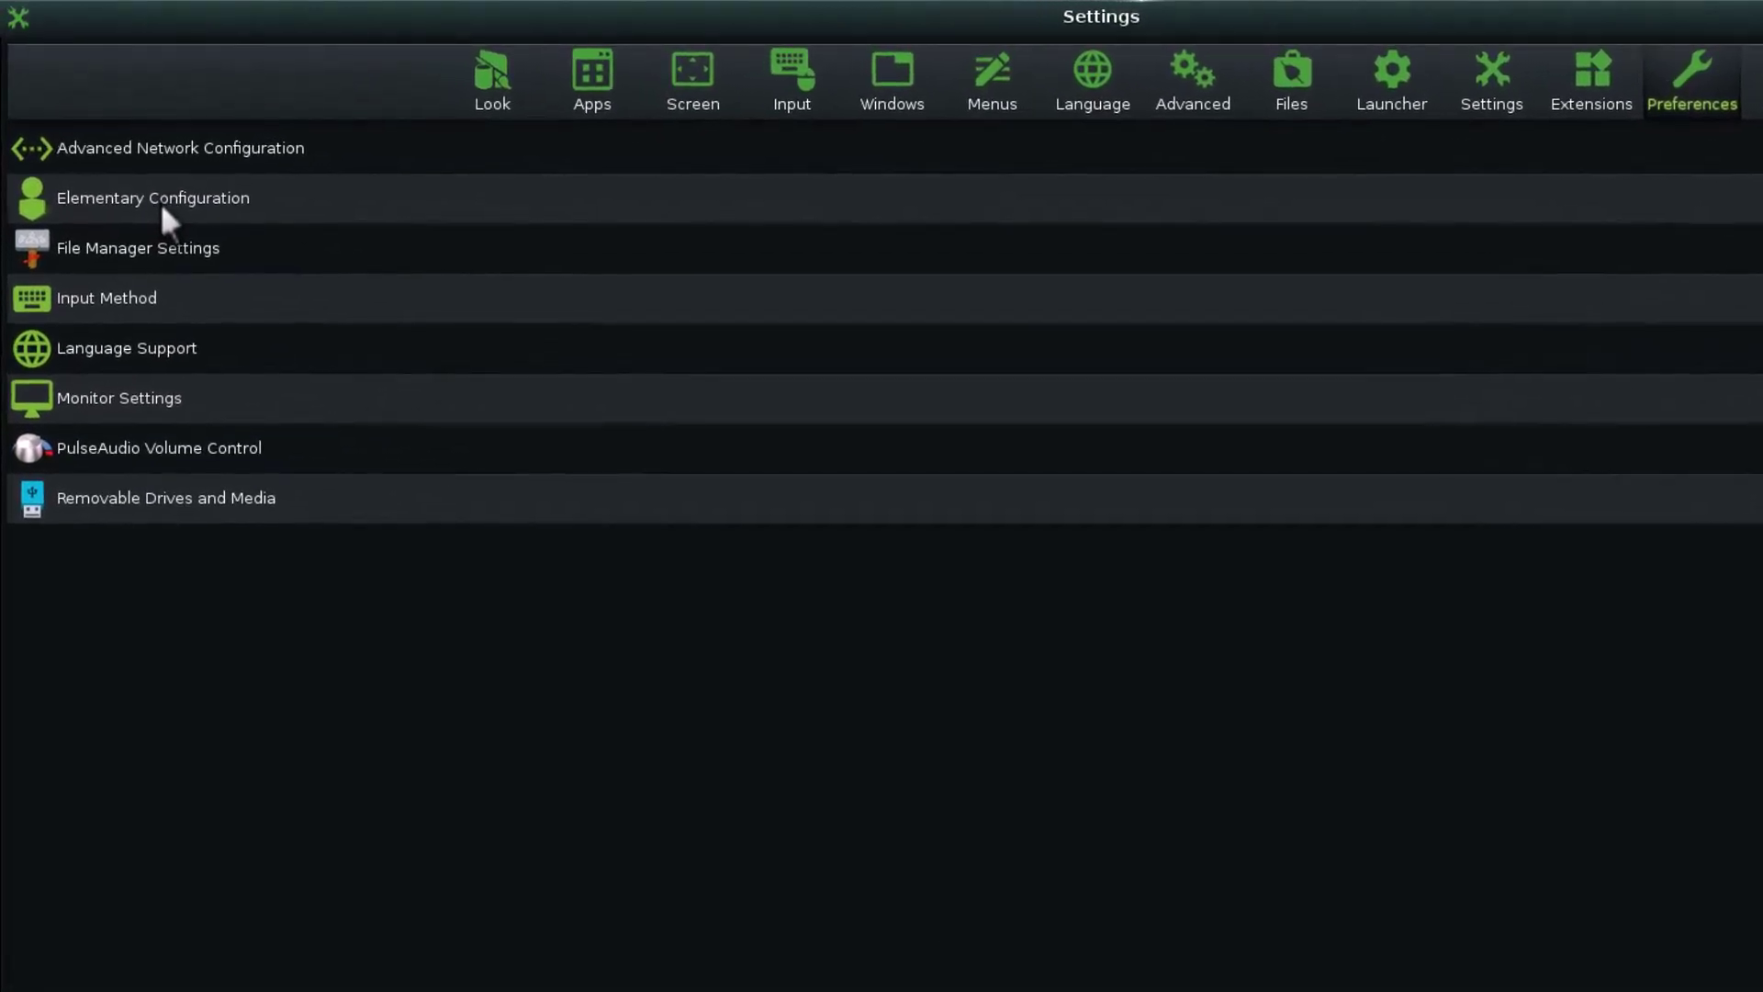
Open Elementary Configuration and browse Theme, Icons, Fonts, Colors, Audio, Profiles, then More > Rendering
left_click(160, 202)
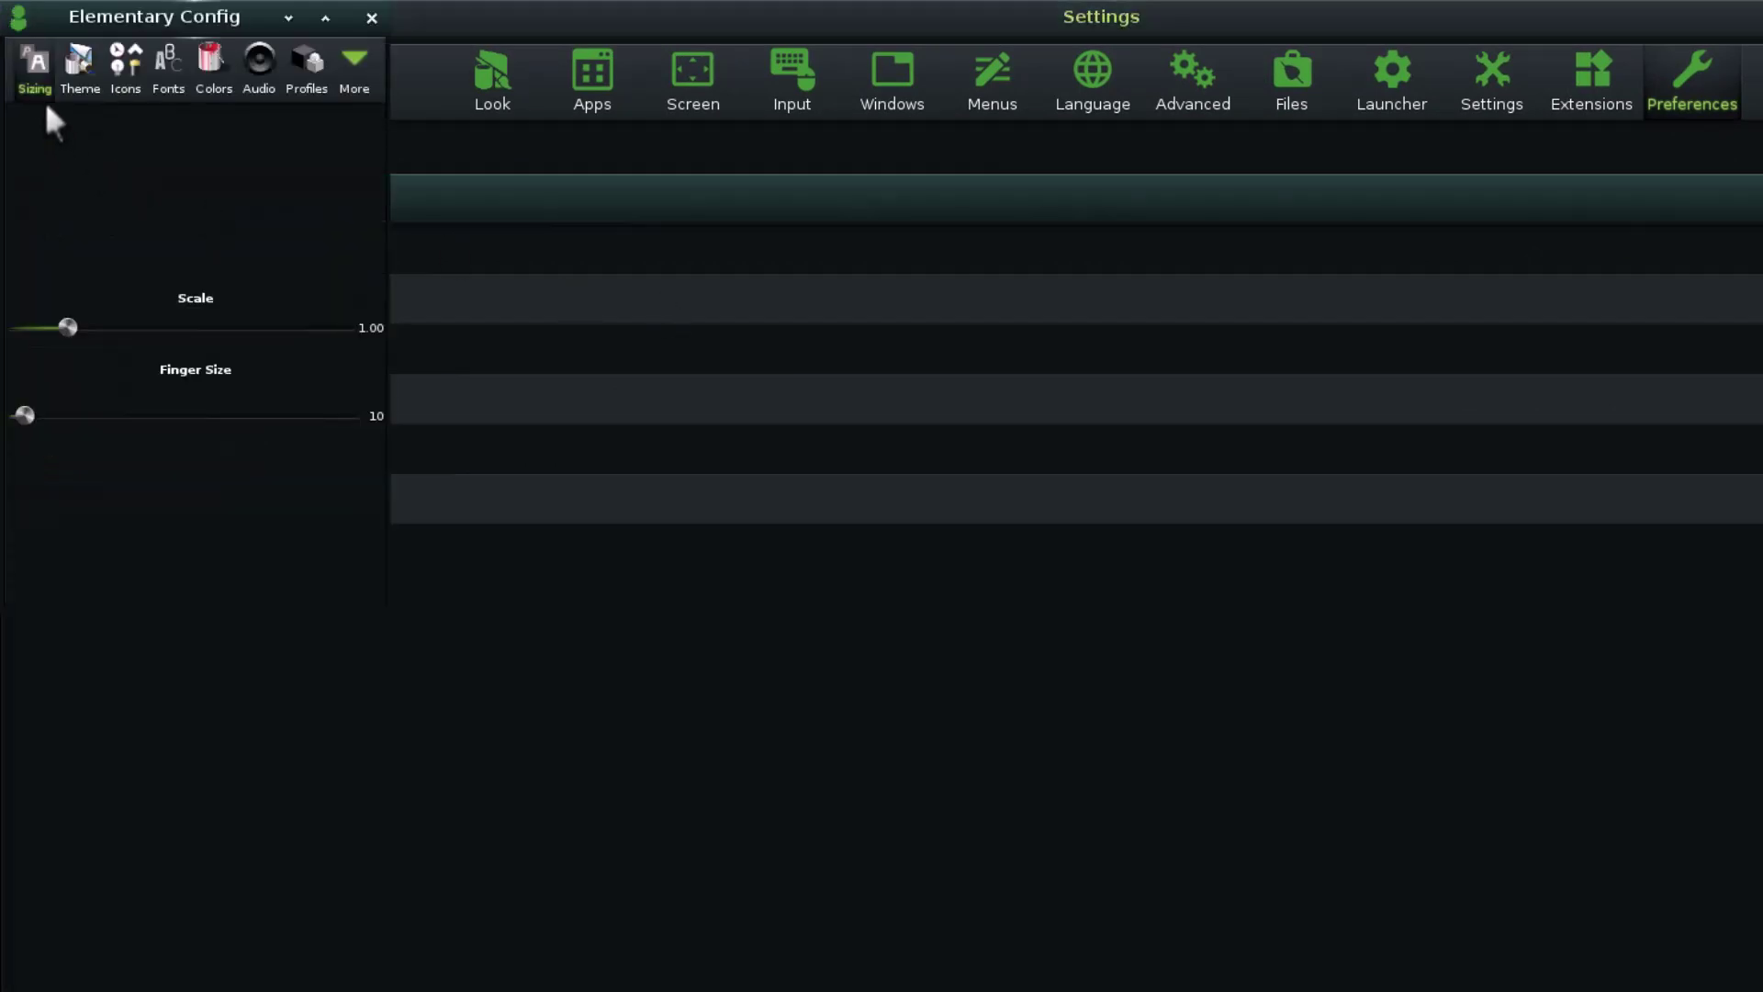
left_click(80, 83)
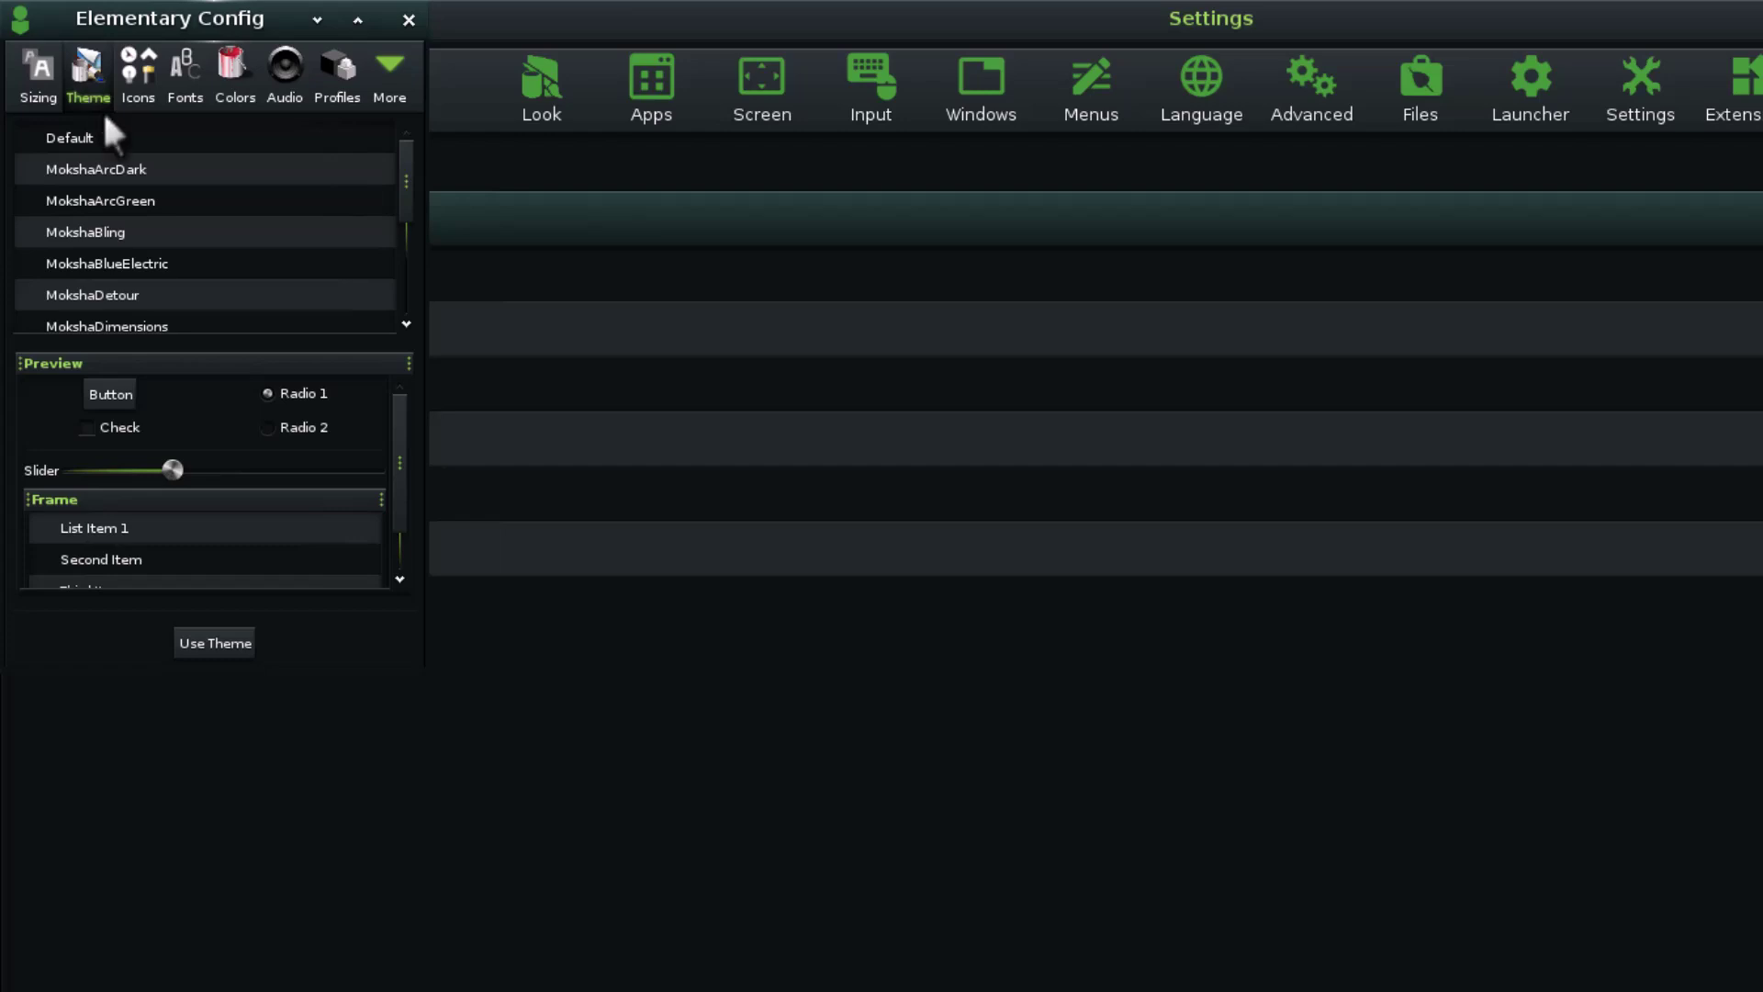
left_click(138, 81)
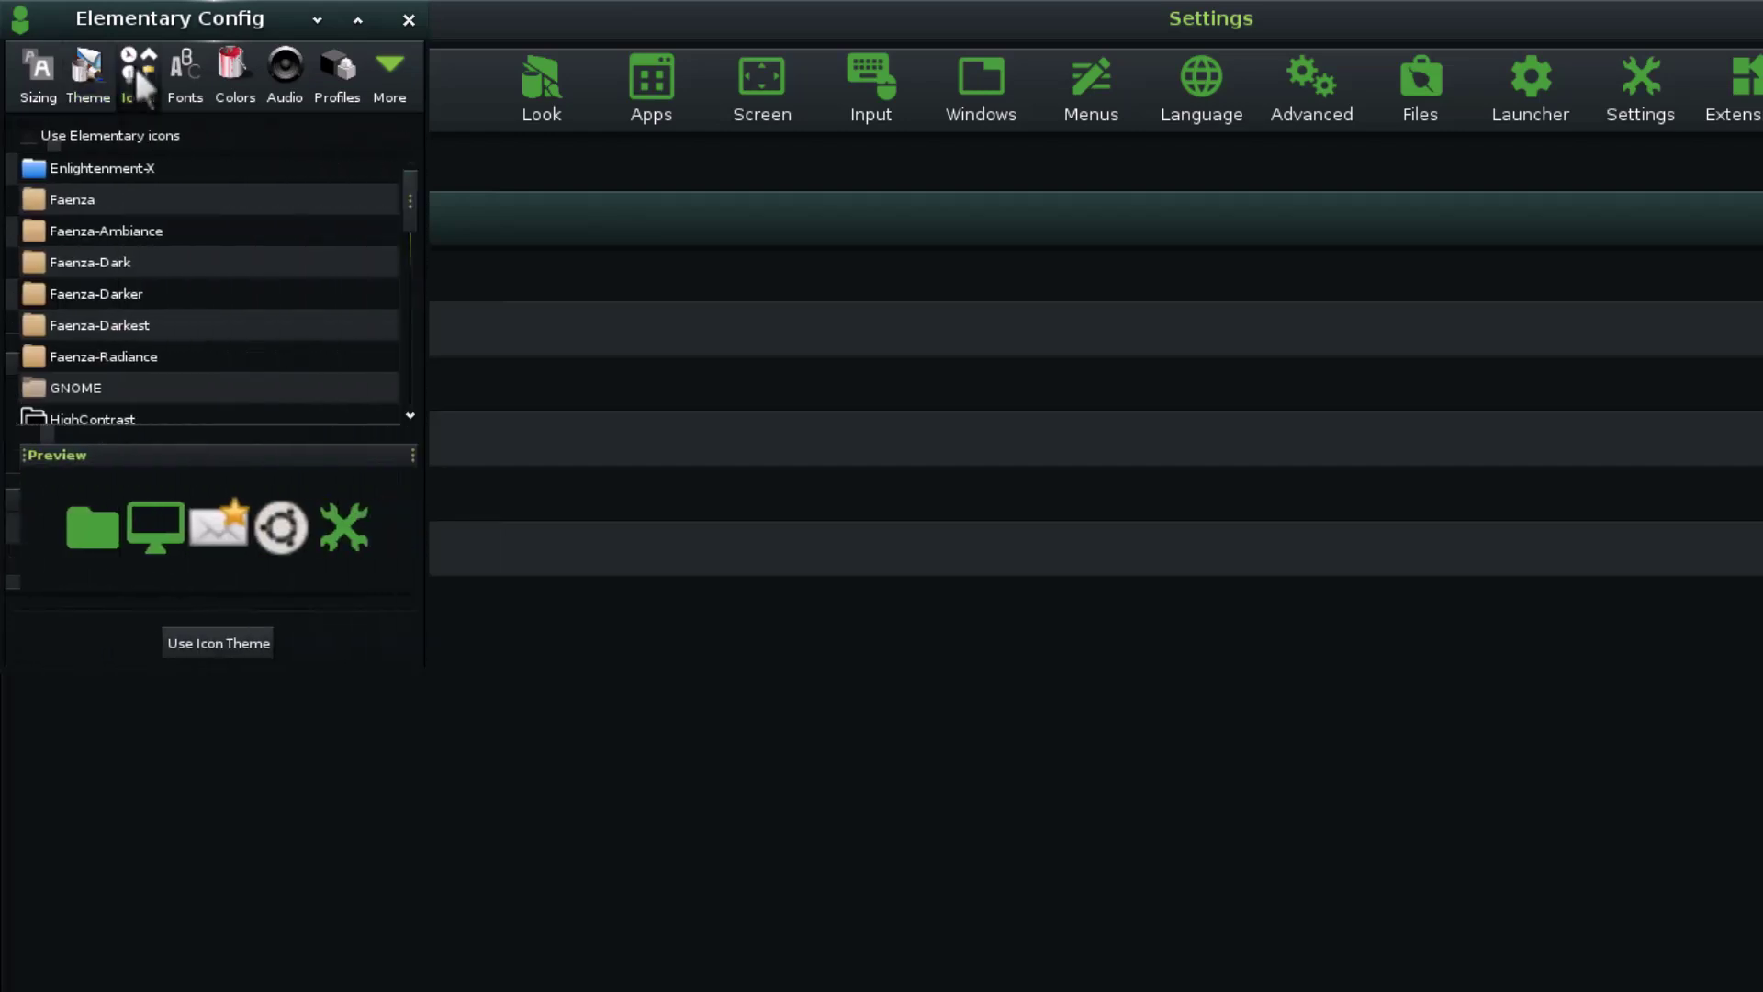
left_click(200, 78)
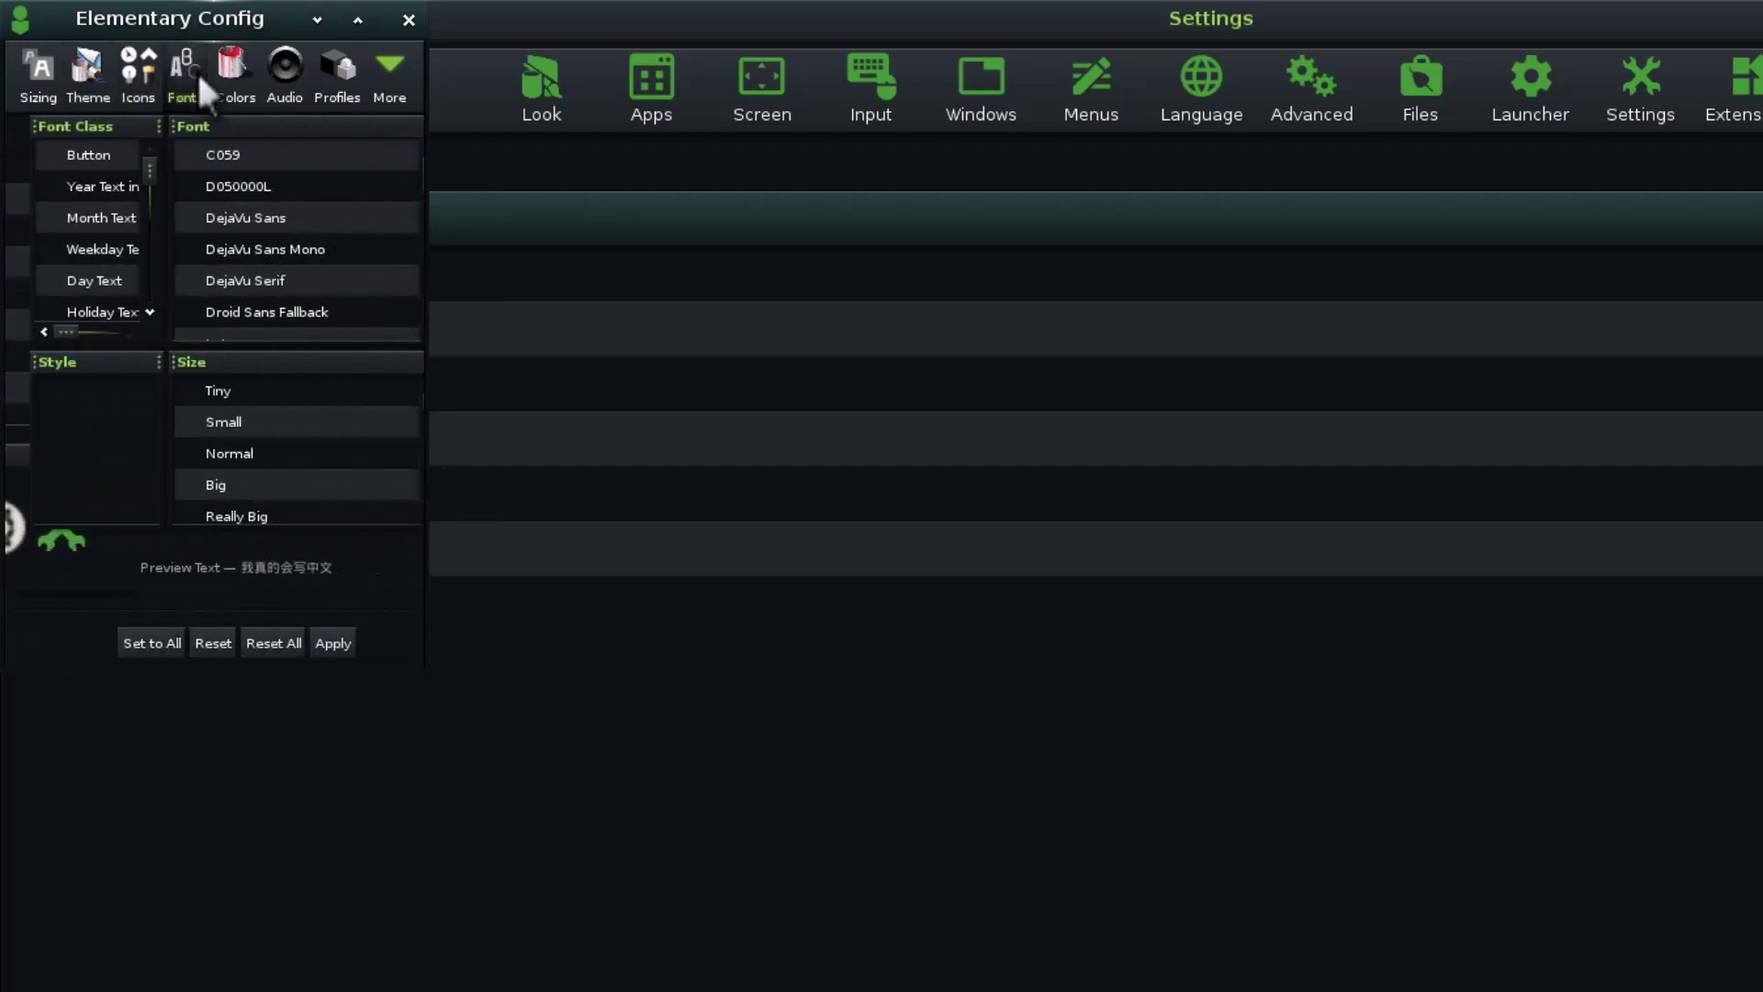
left_click(231, 79)
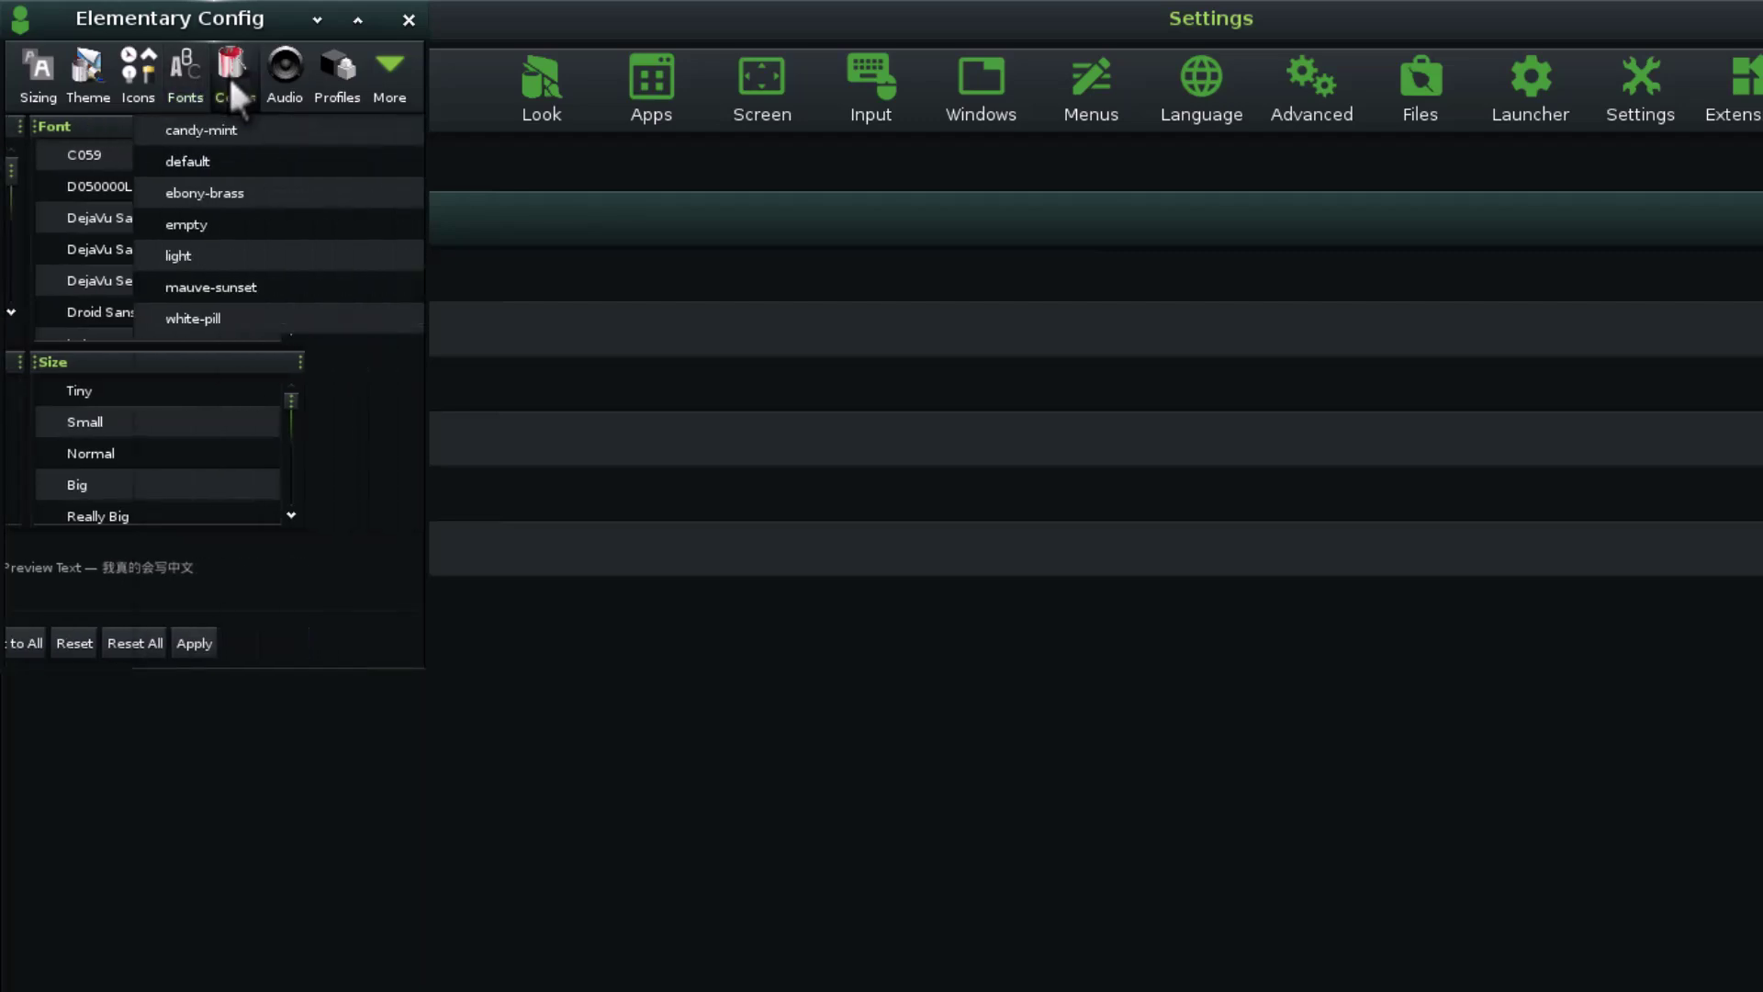
left_click(290, 77)
left_click(345, 79)
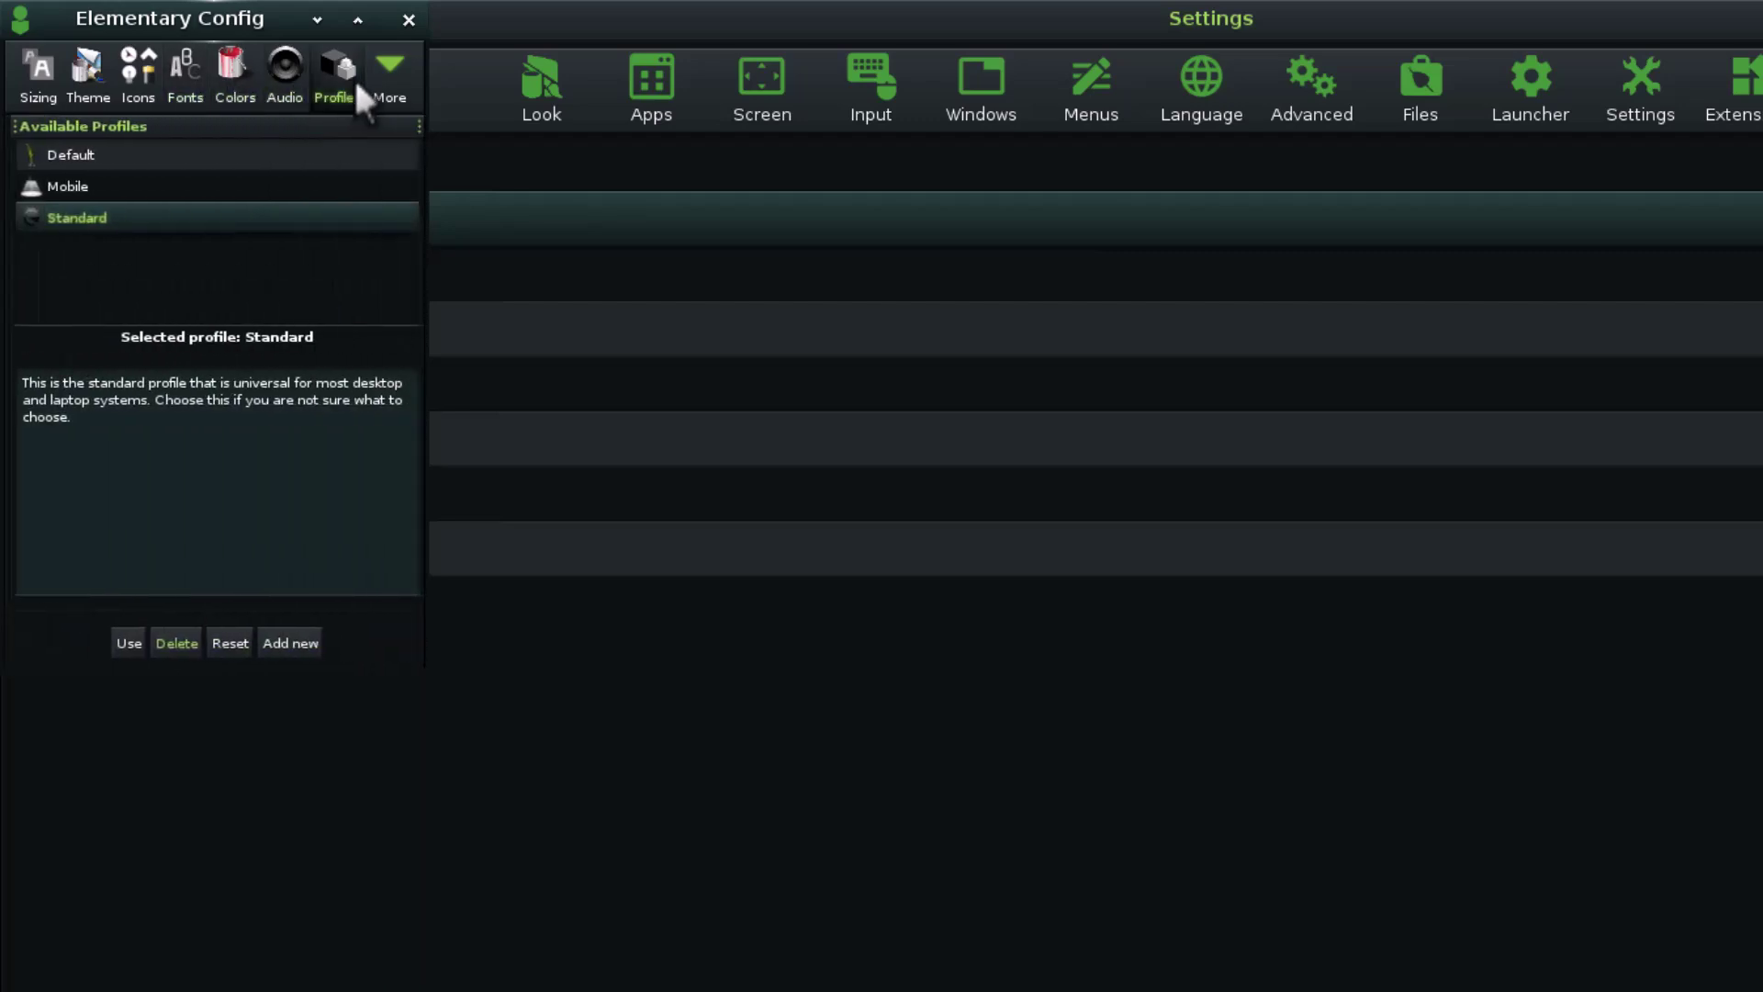
left_click(380, 79)
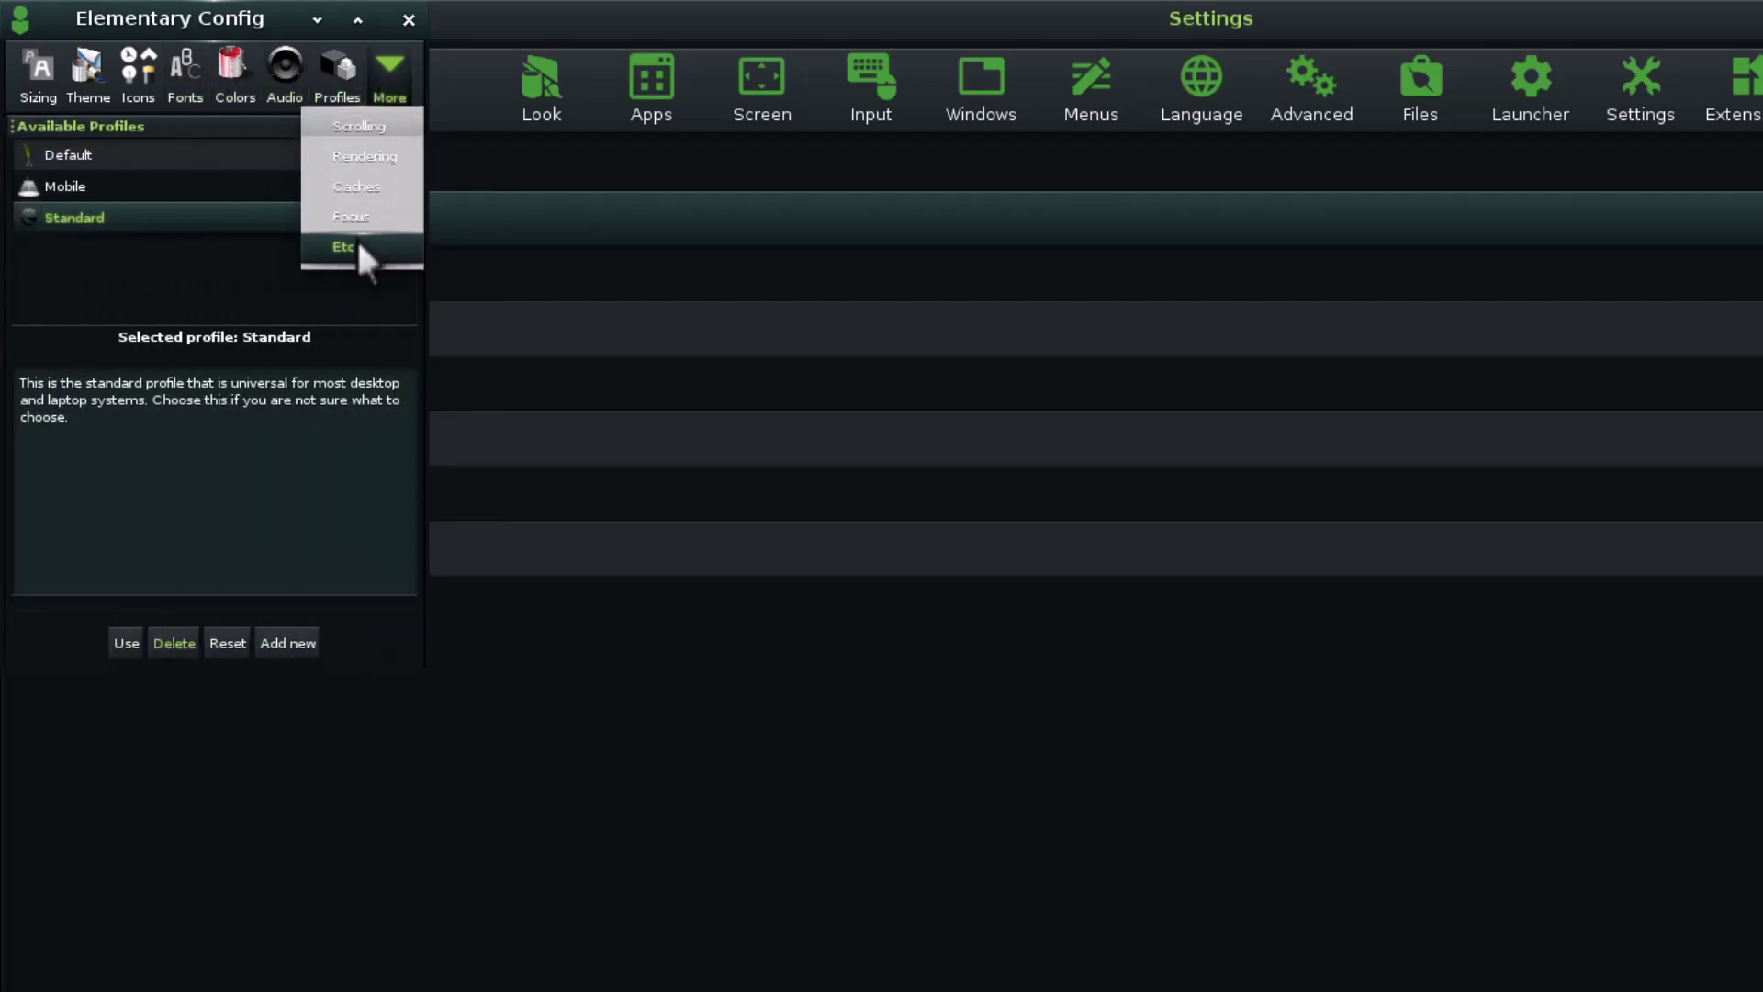
left_click(360, 153)
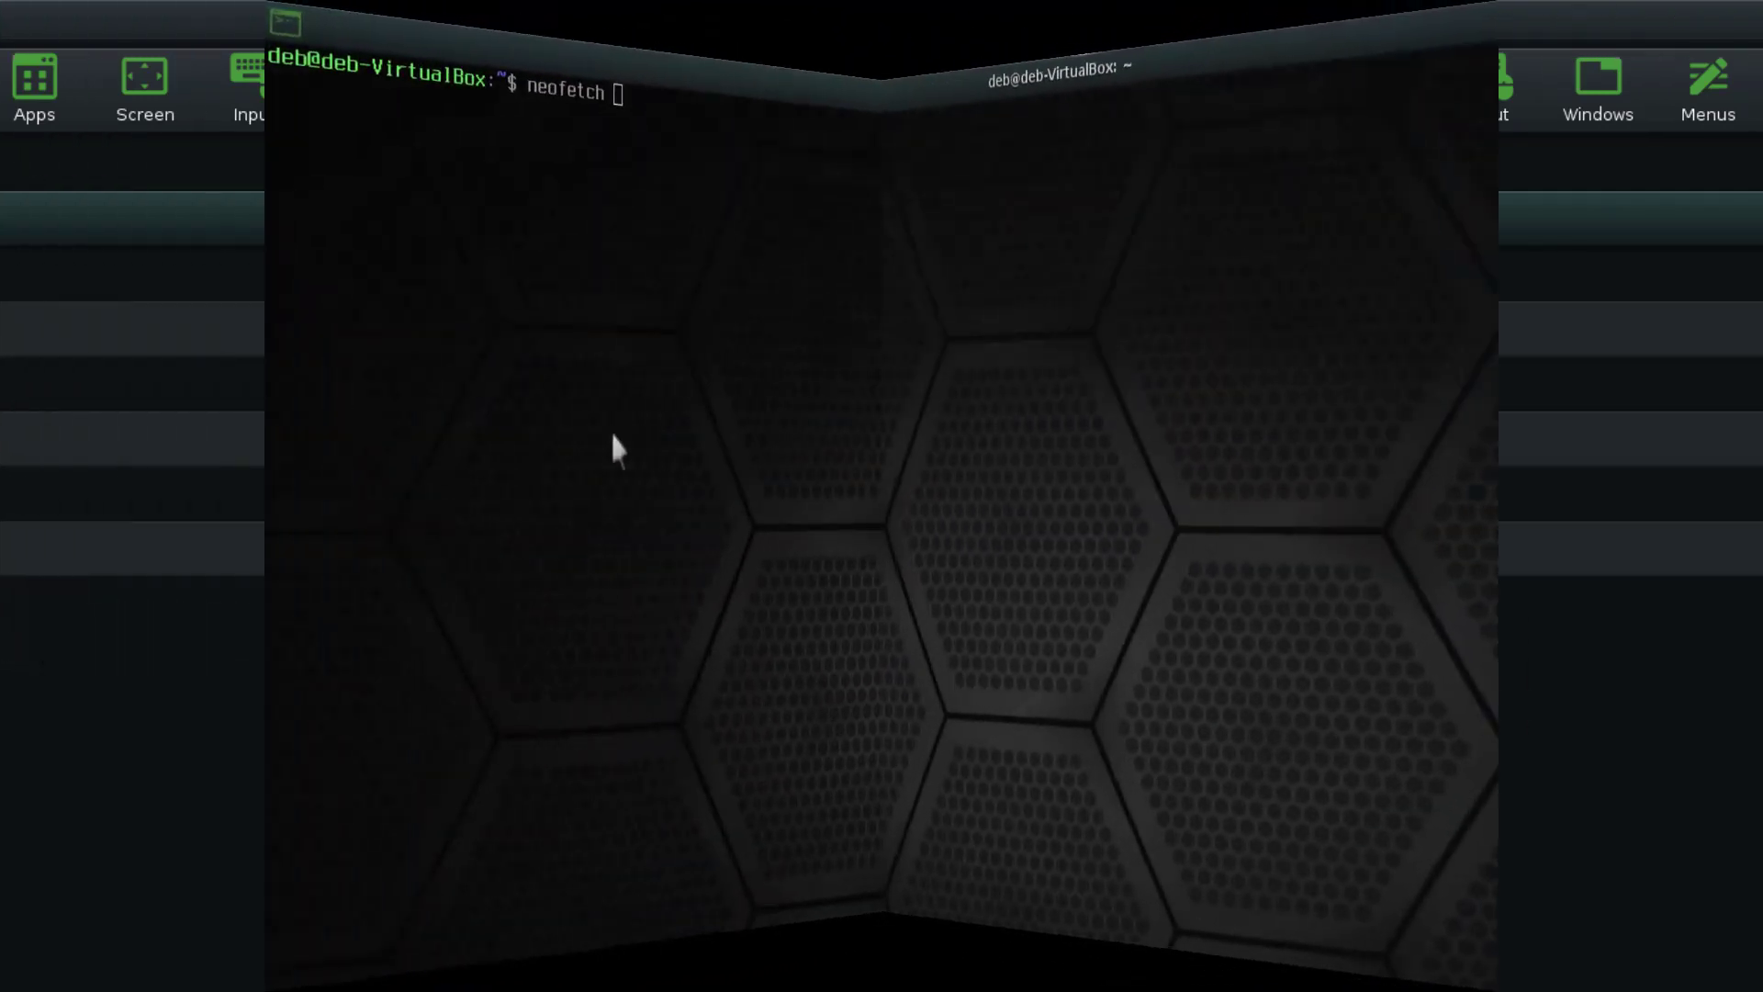
Switch to the workspace with Terminology showing neofetch for Bodhi 7.0 beside the file manager
key("Return")
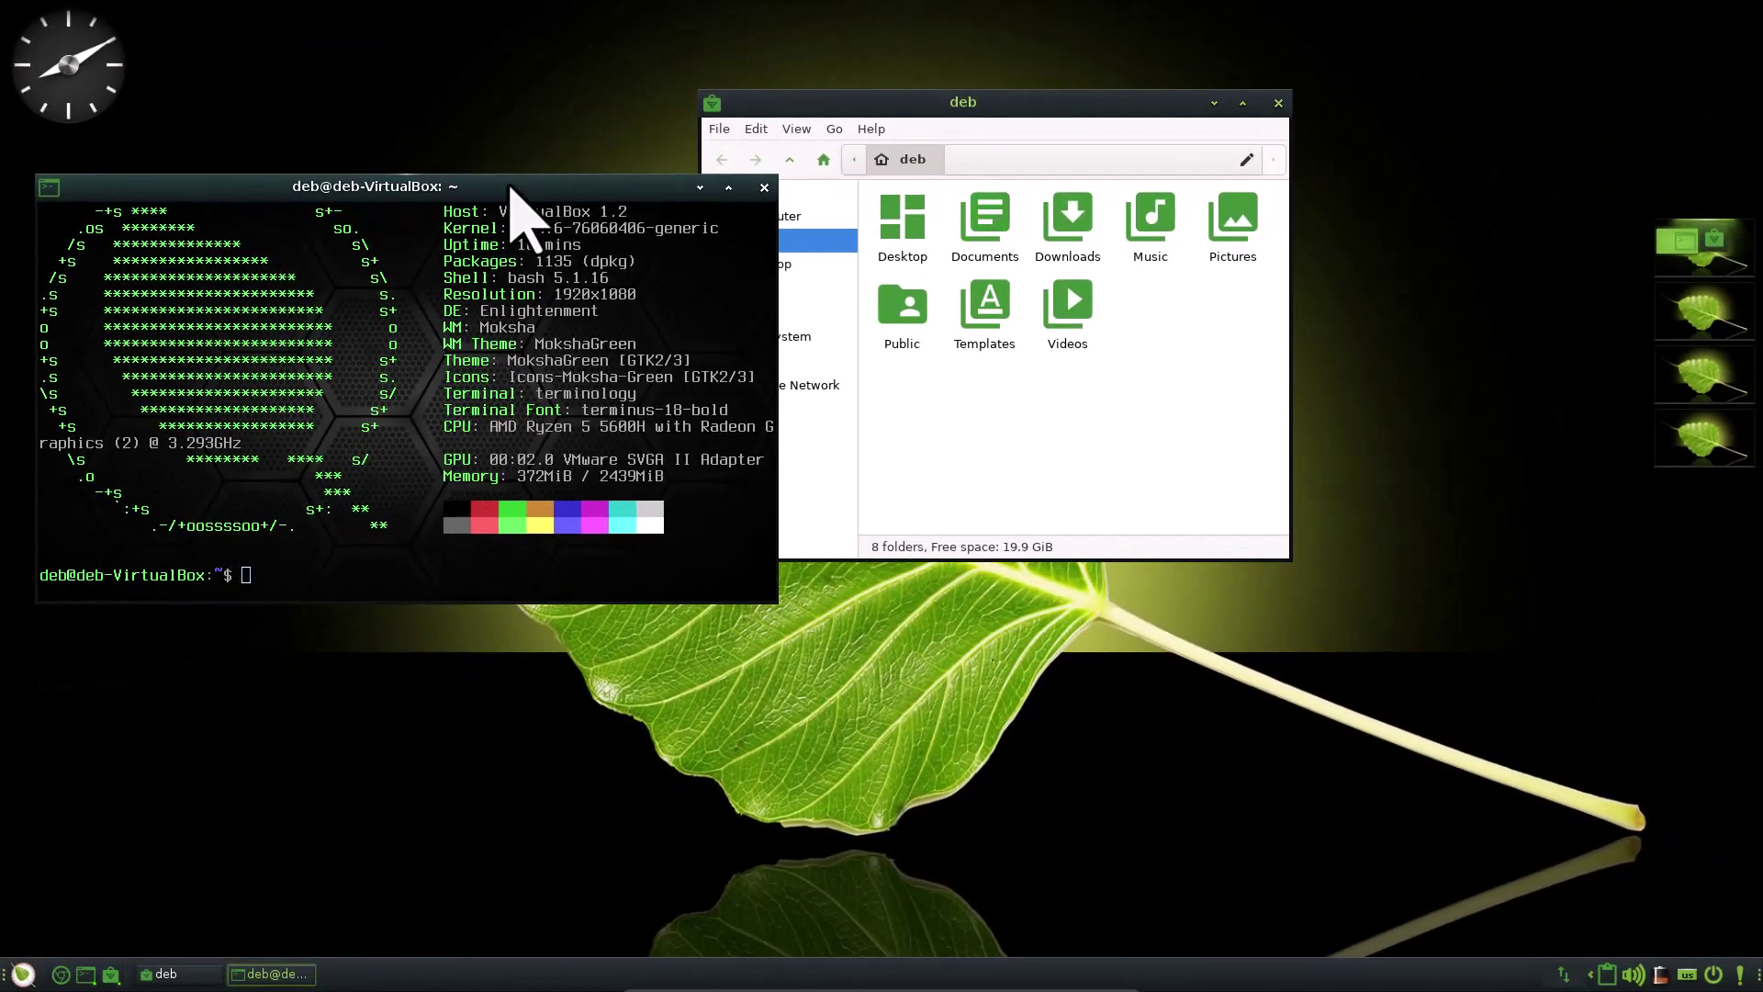
Reposition the neofetch terminal window, then close it
left_click_drag(607, 218, 664, 446)
left_click_drag(560, 374, 561, 381)
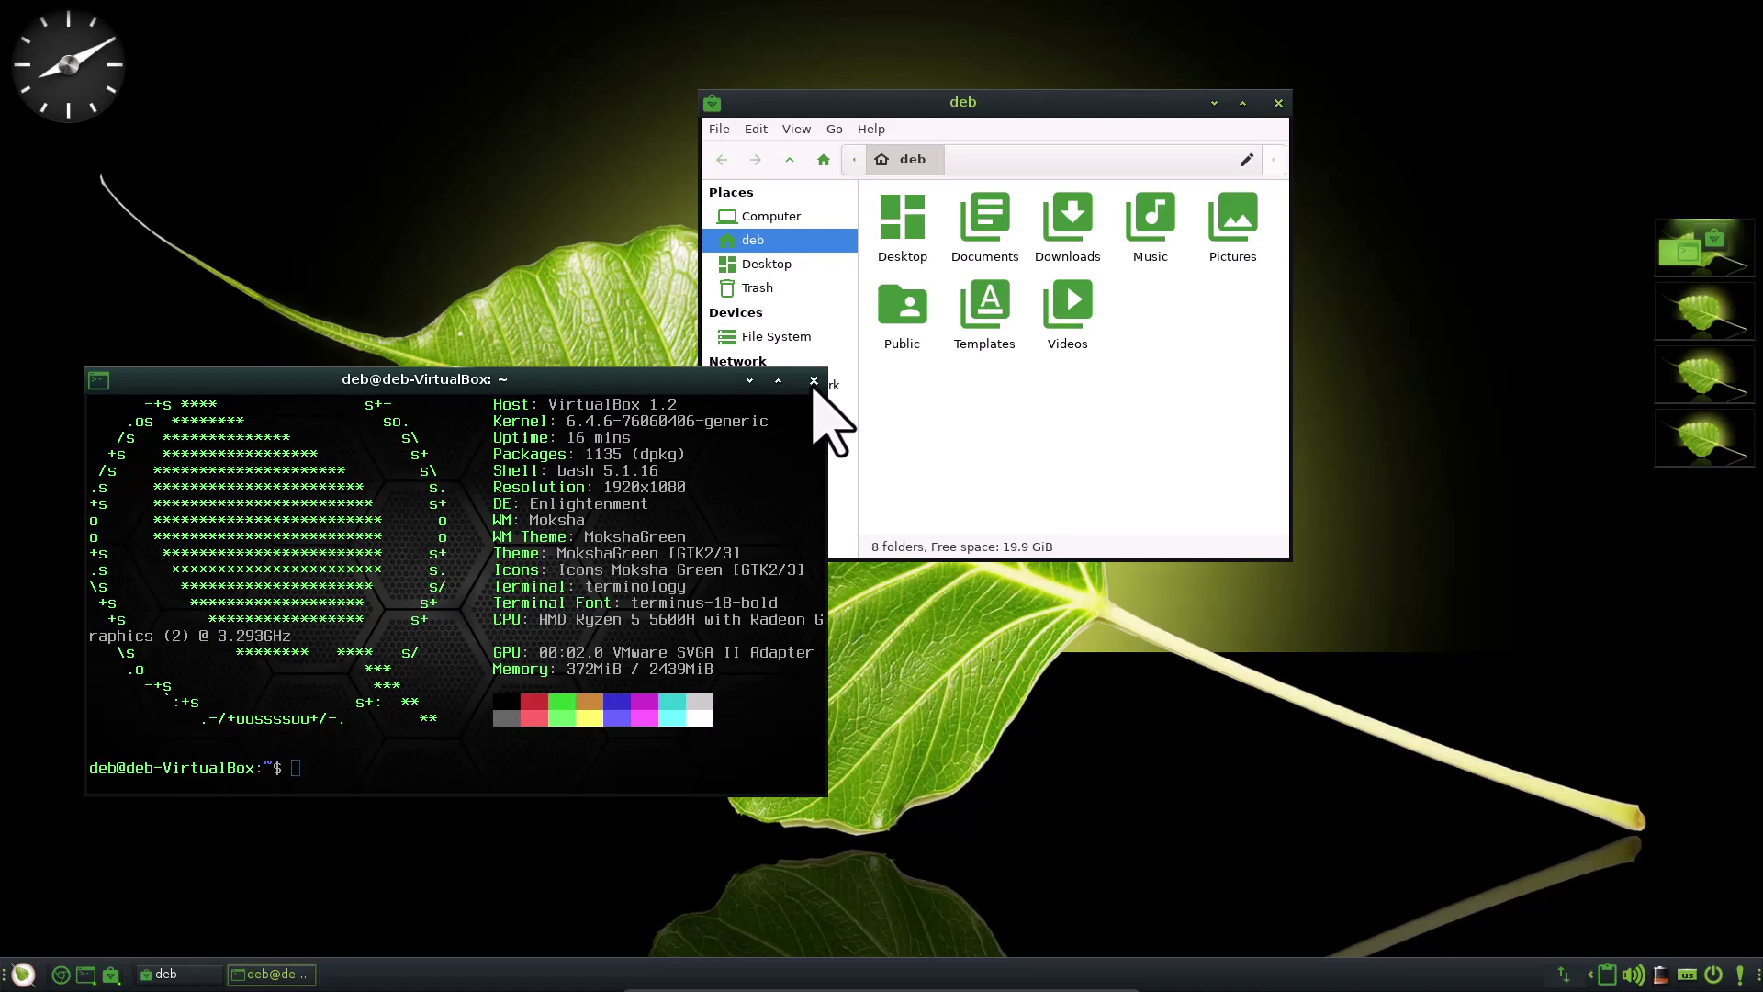
left_click(813, 380)
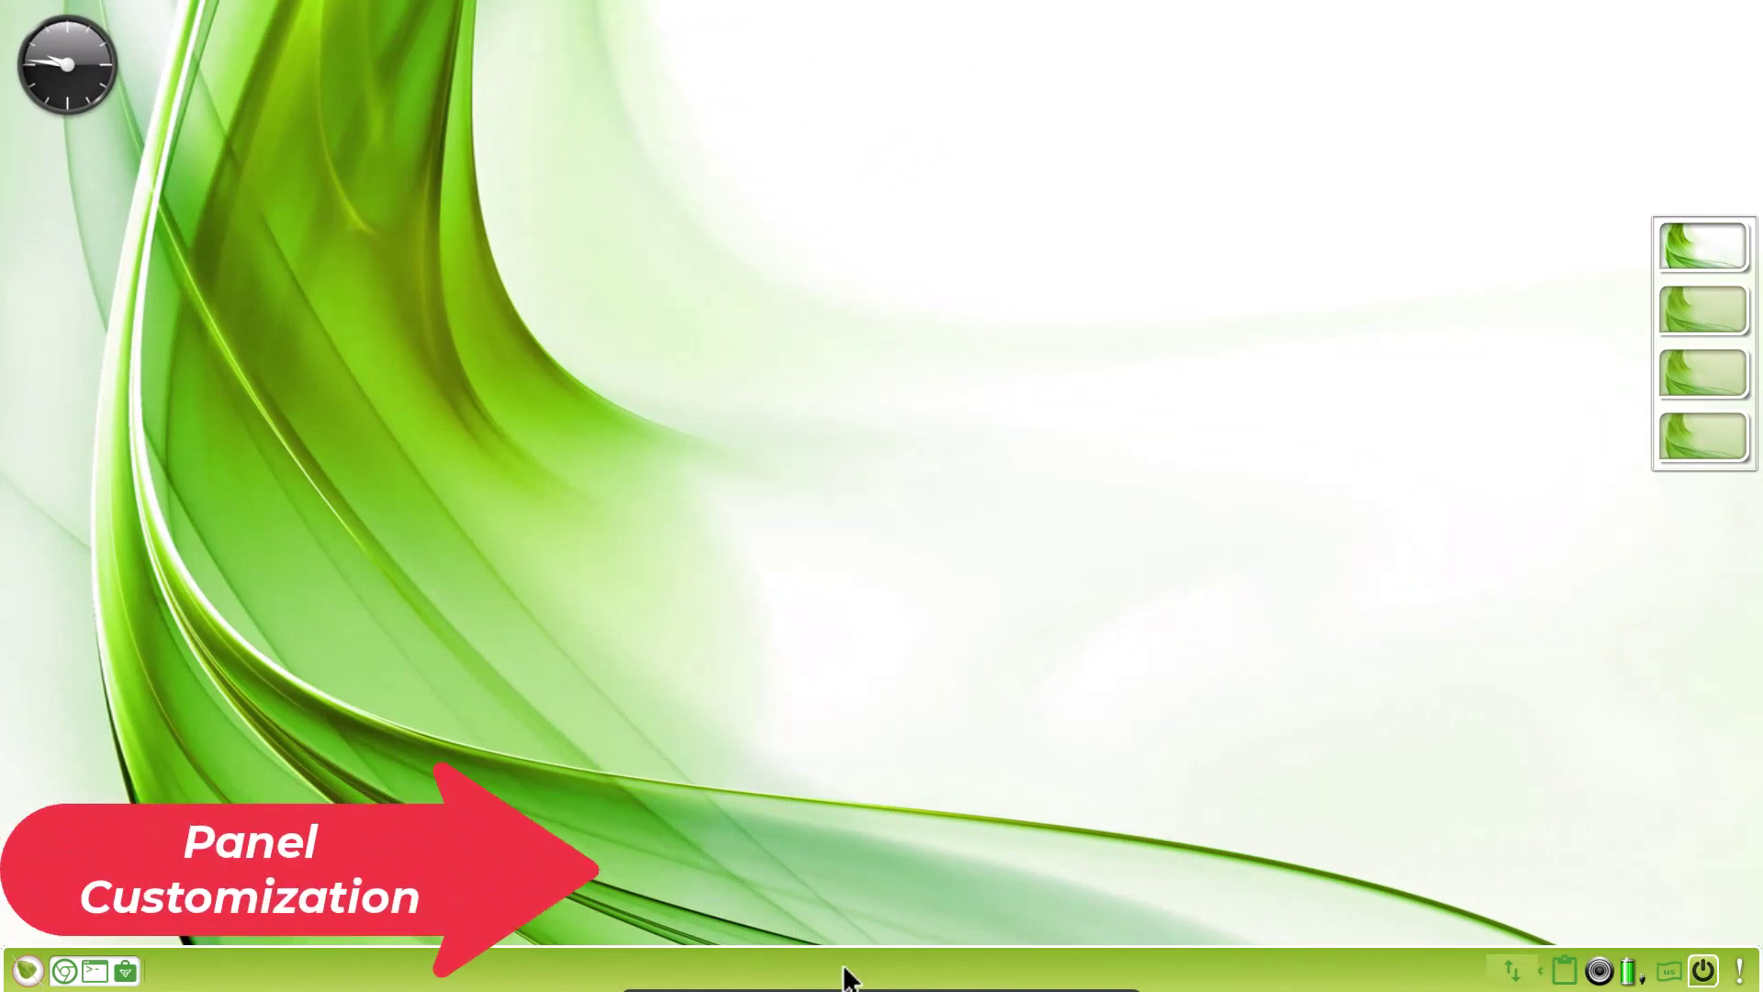
In Shelf Settings, try the shelf at top centre, then return it to bottom centre
right_click(908, 973)
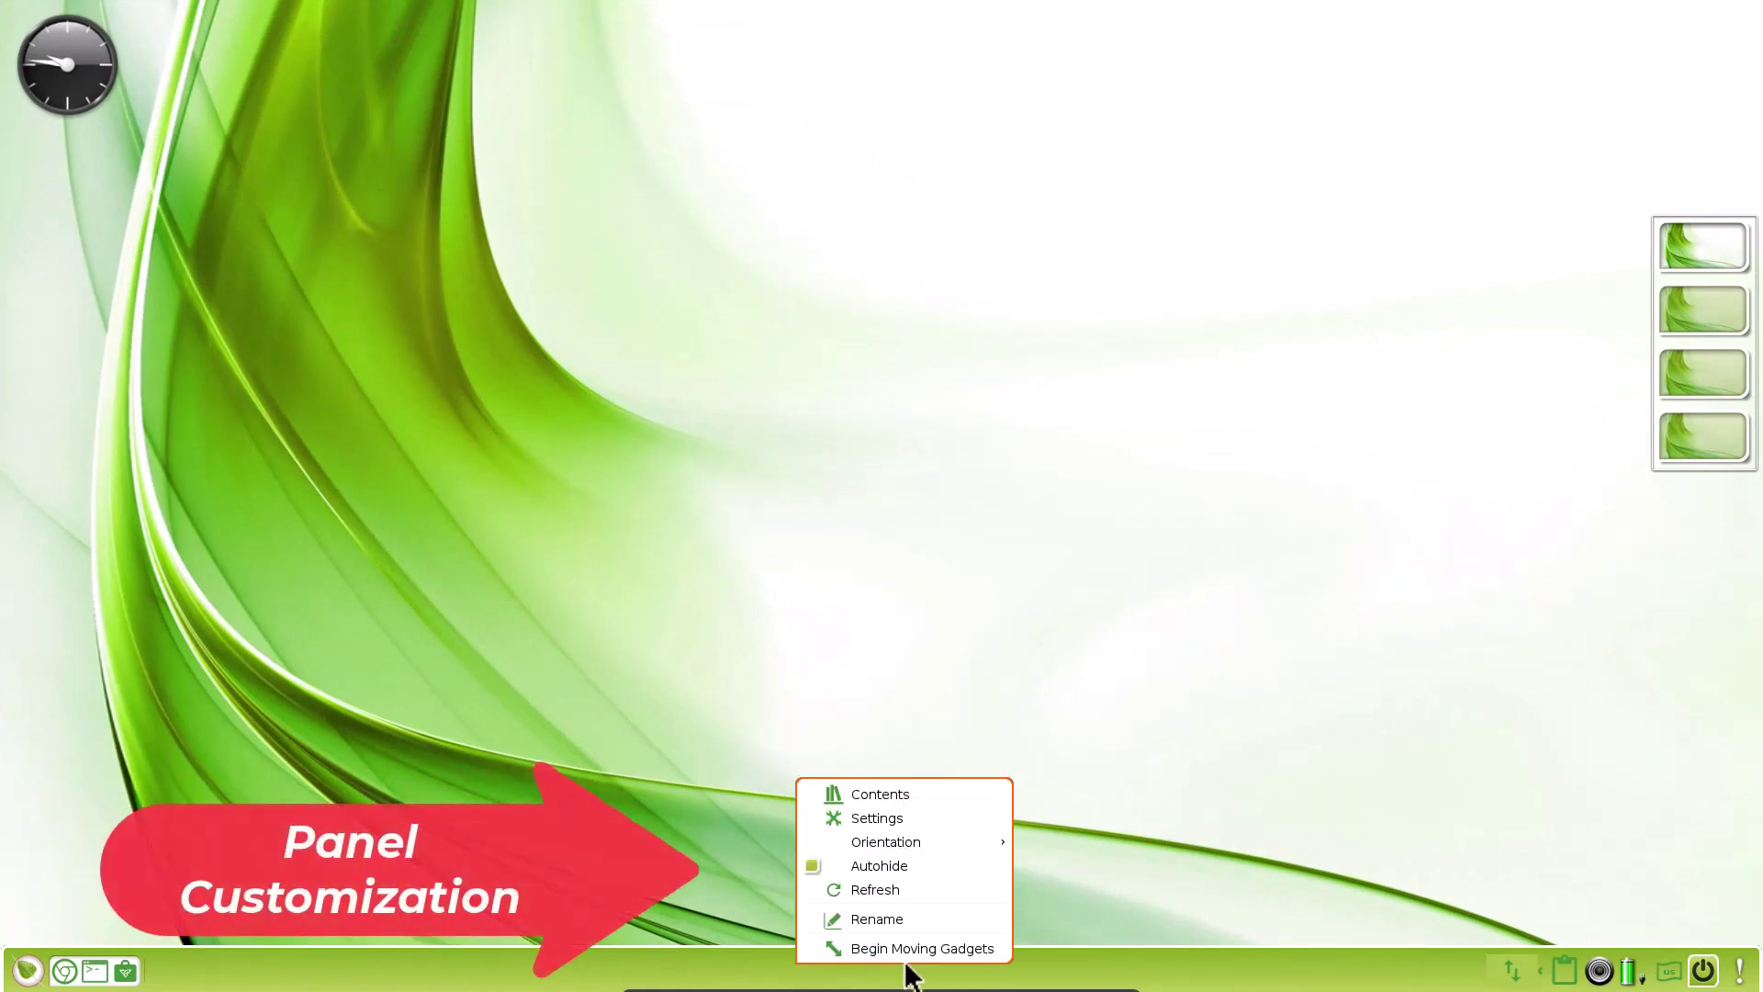
left_click(908, 819)
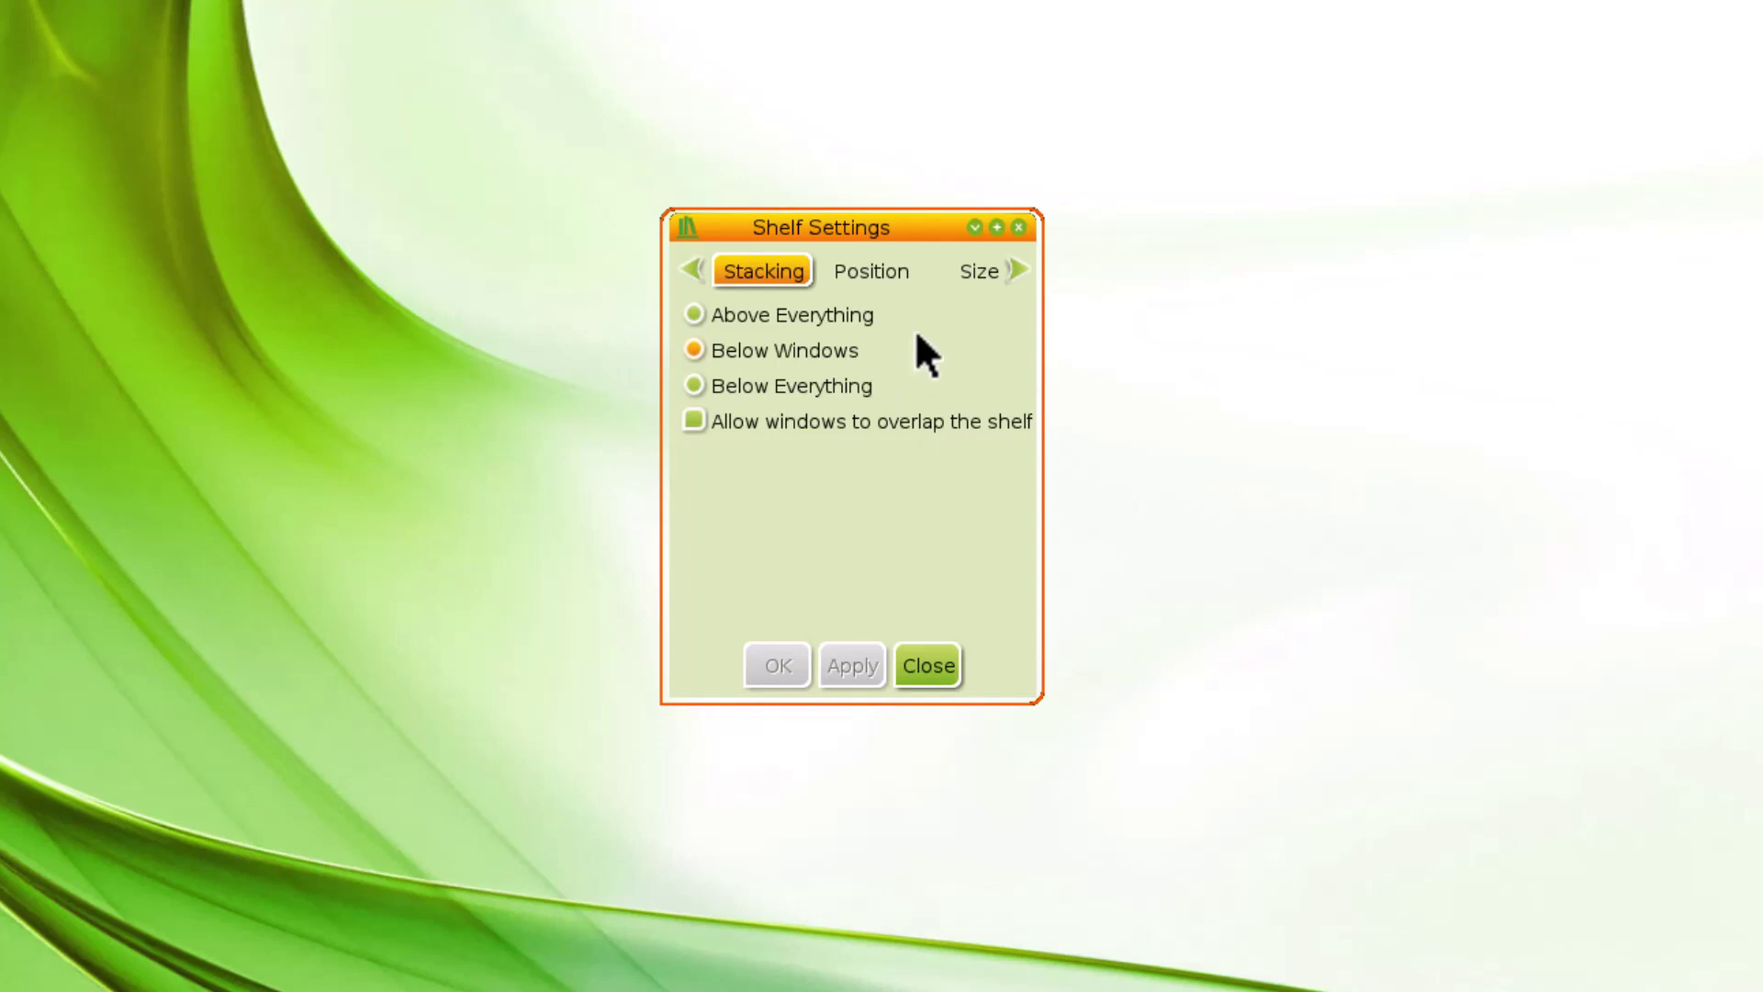
left_click(864, 268)
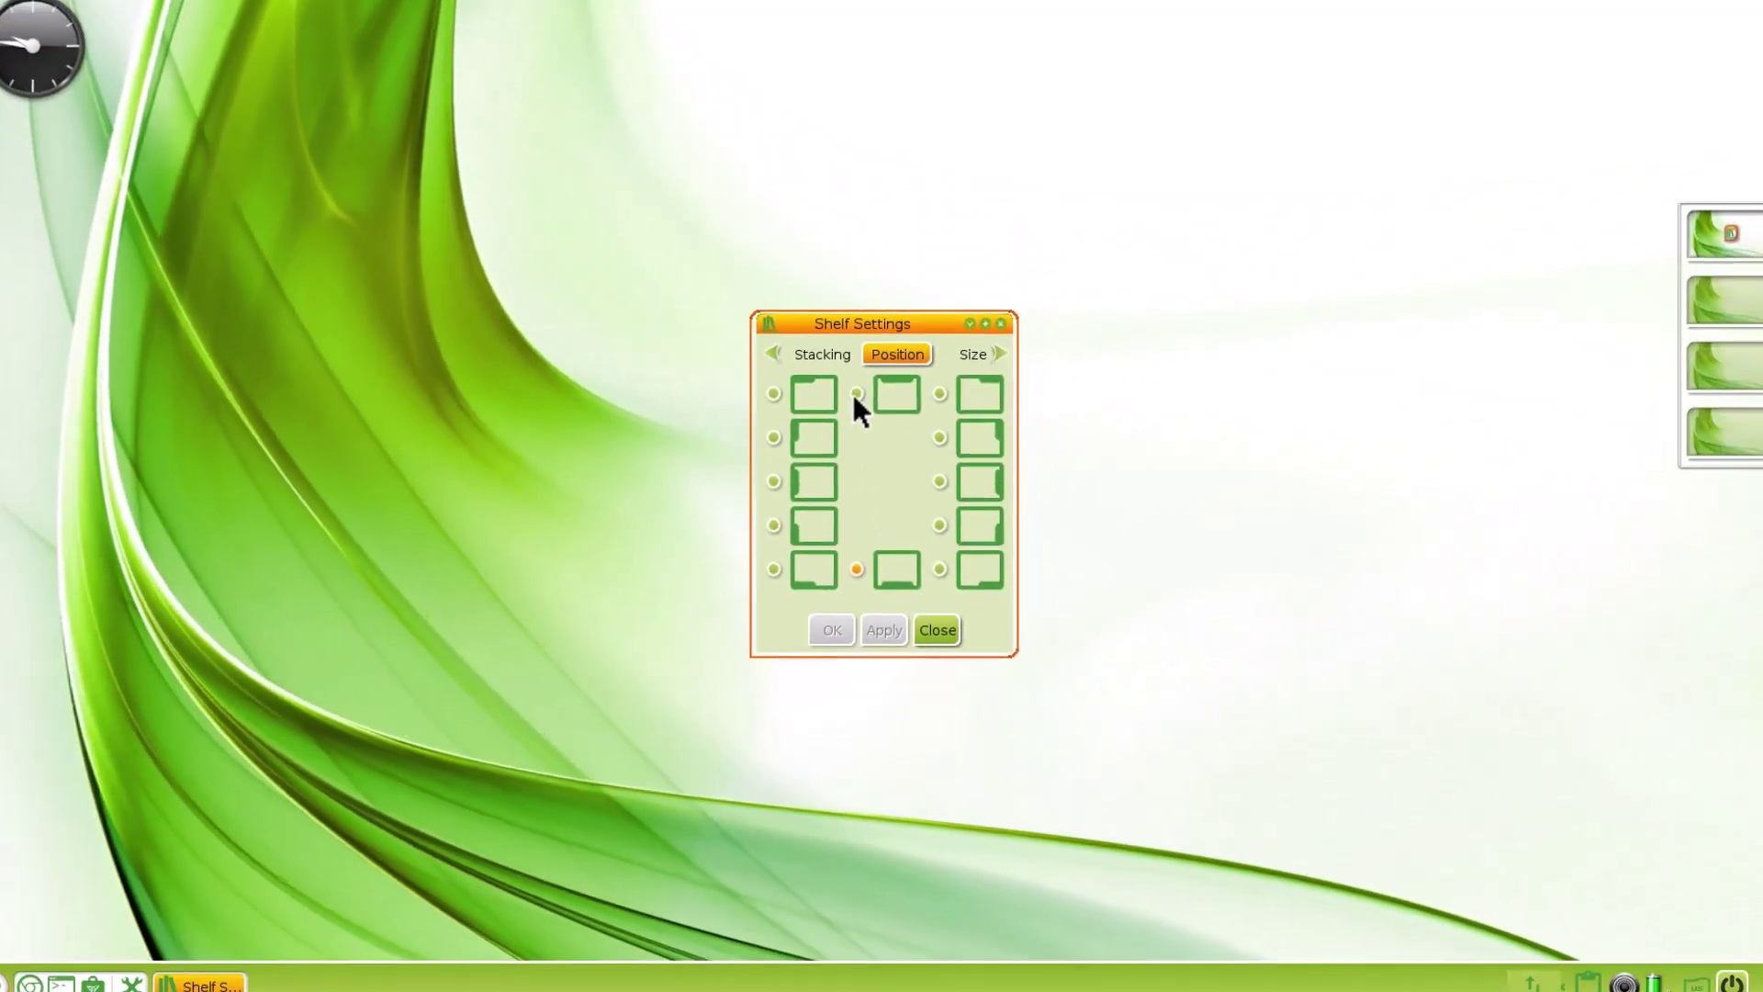
left_click(855, 394)
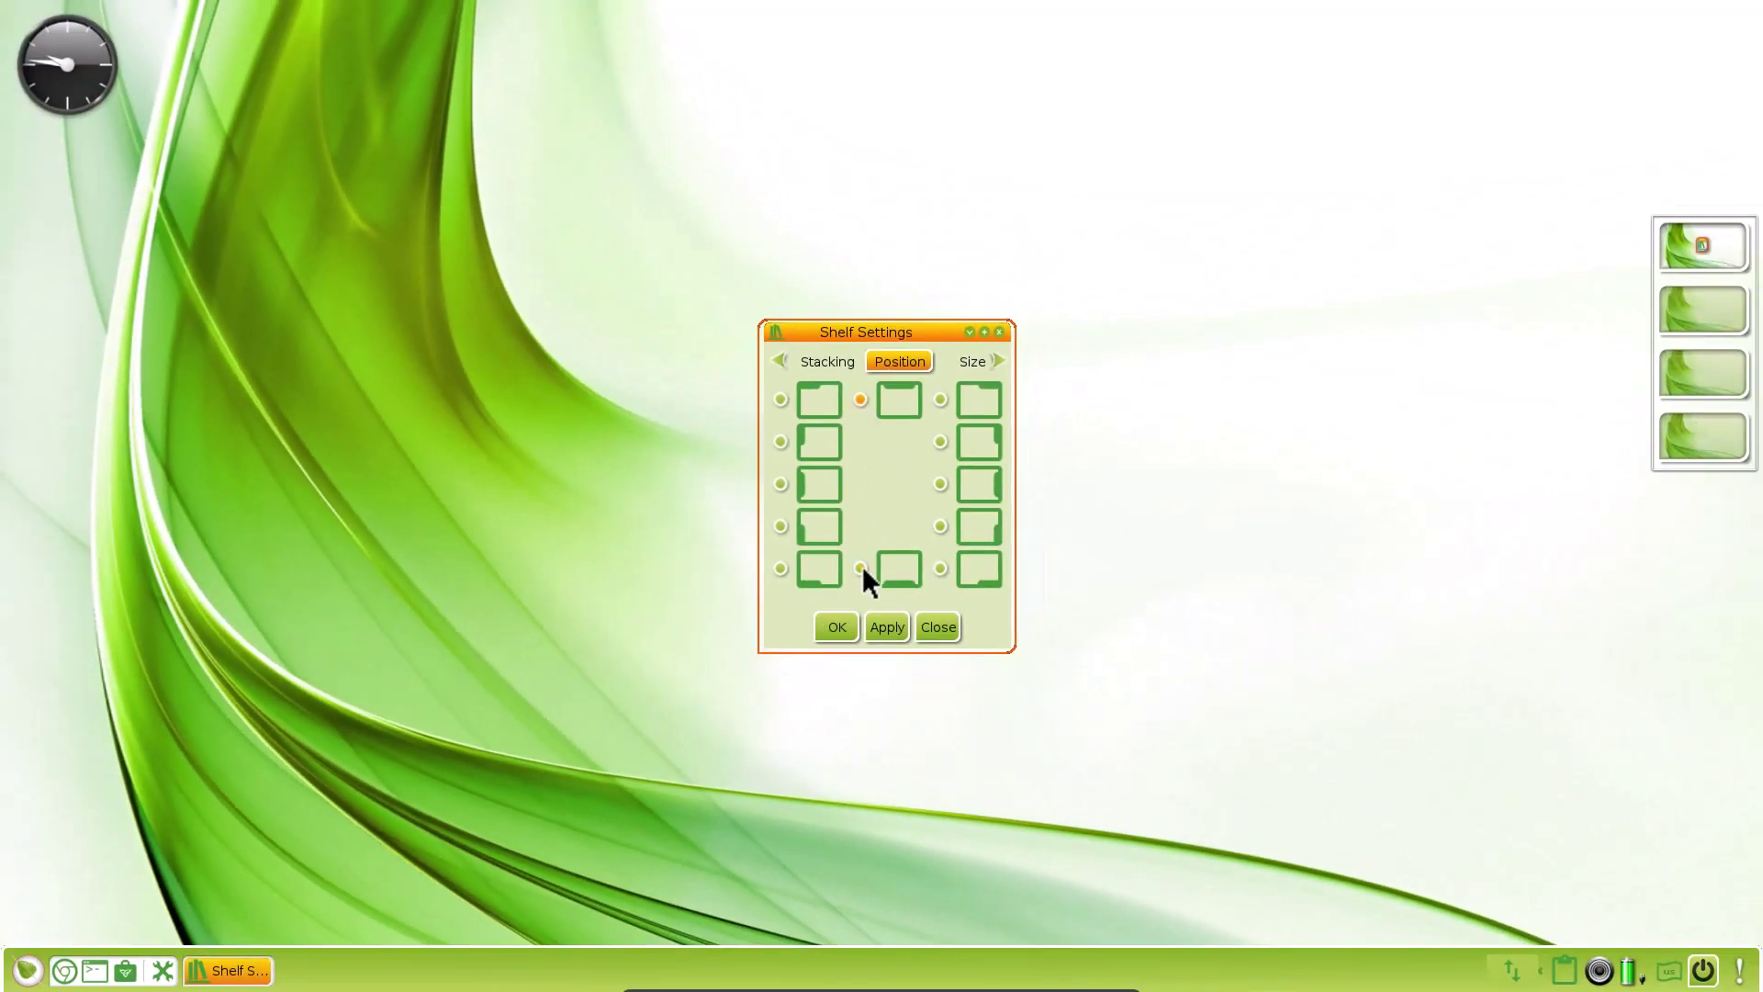
left_click(882, 631)
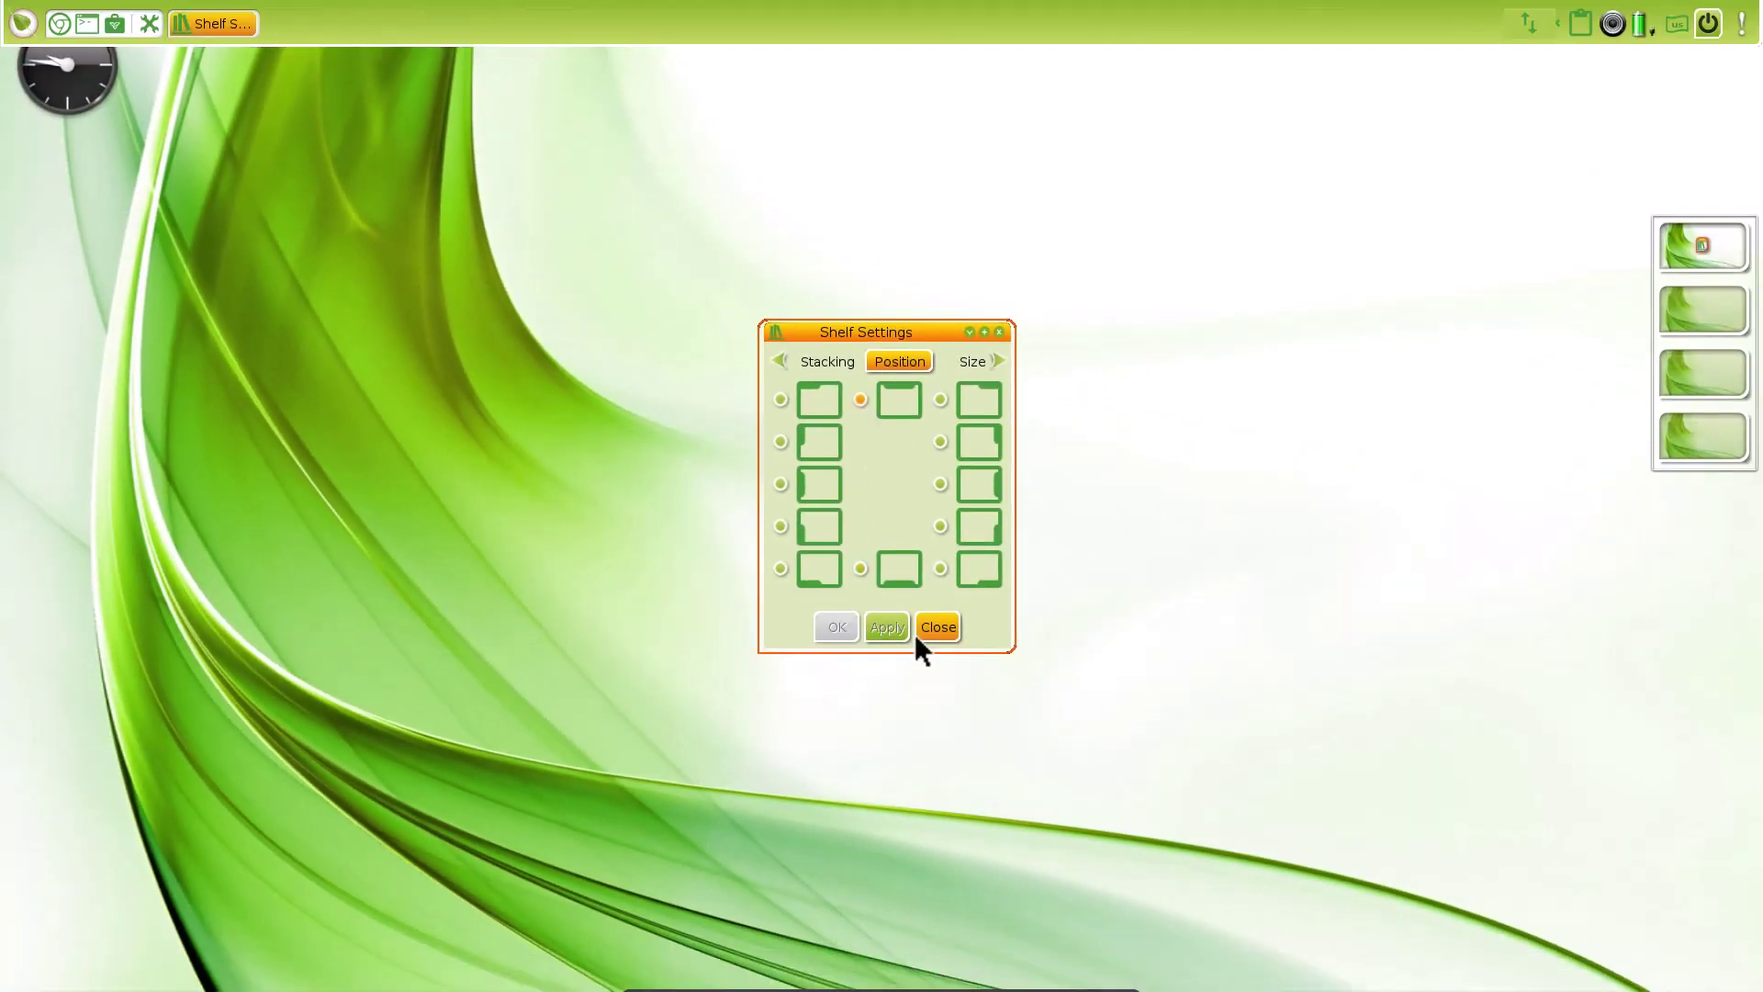
left_click(860, 568)
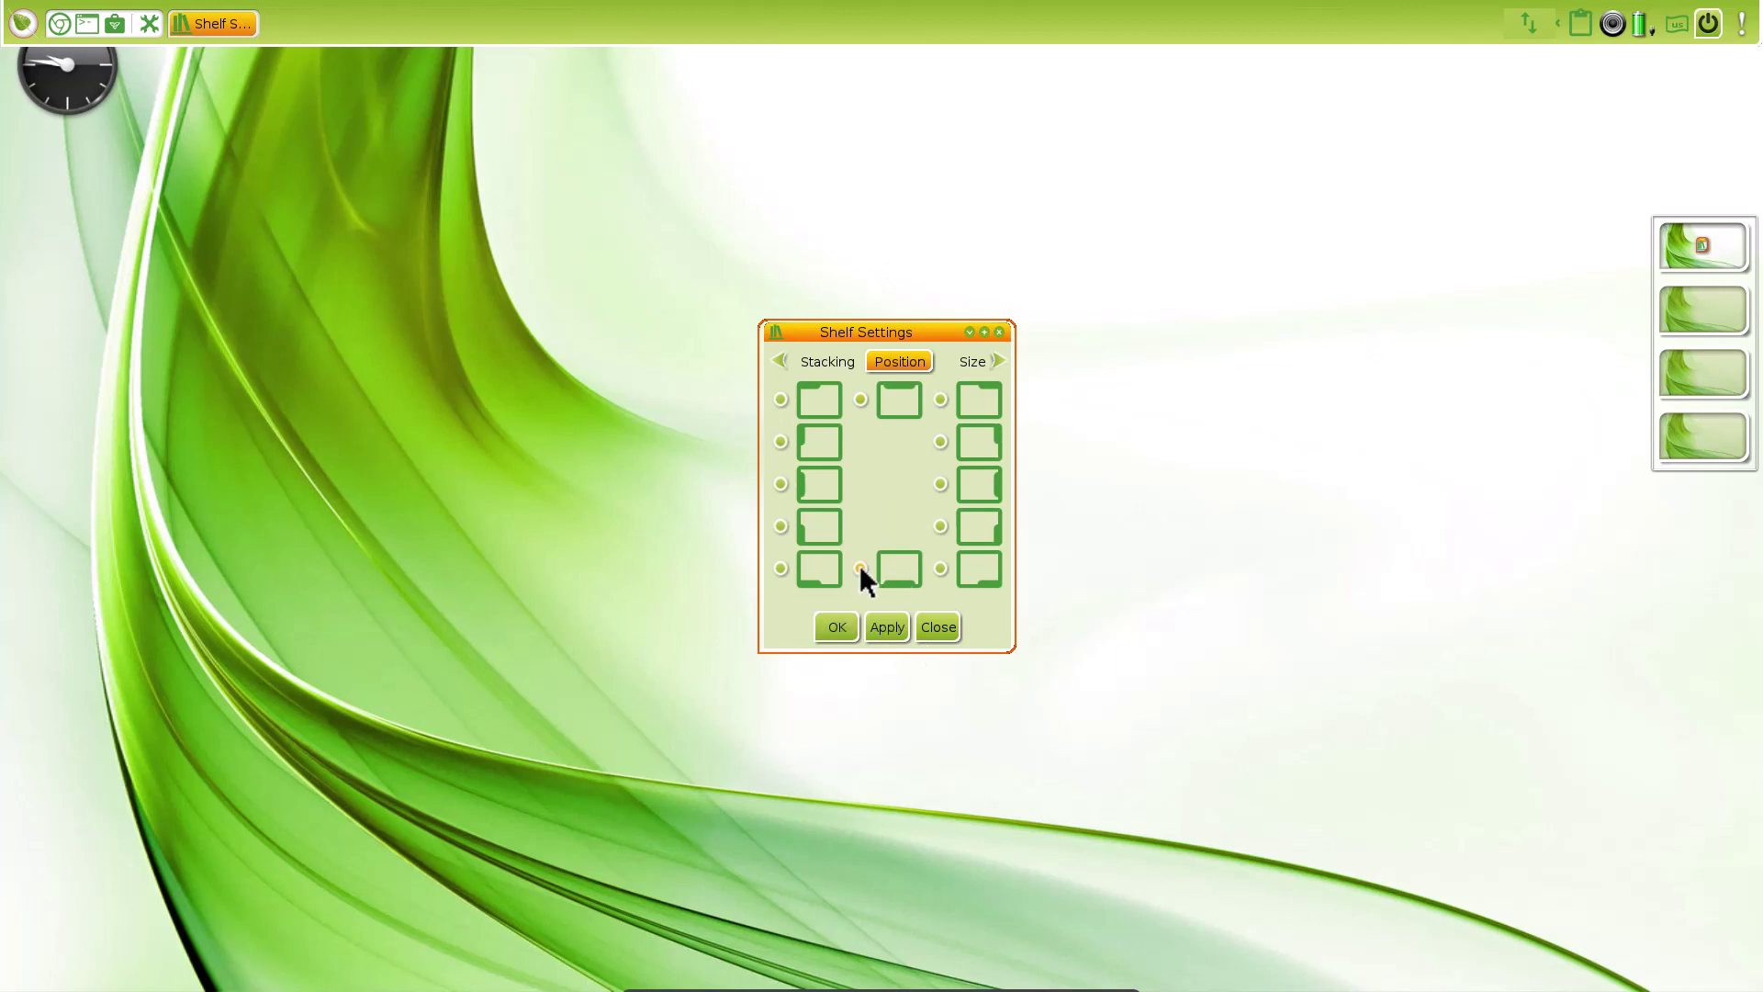
left_click(887, 626)
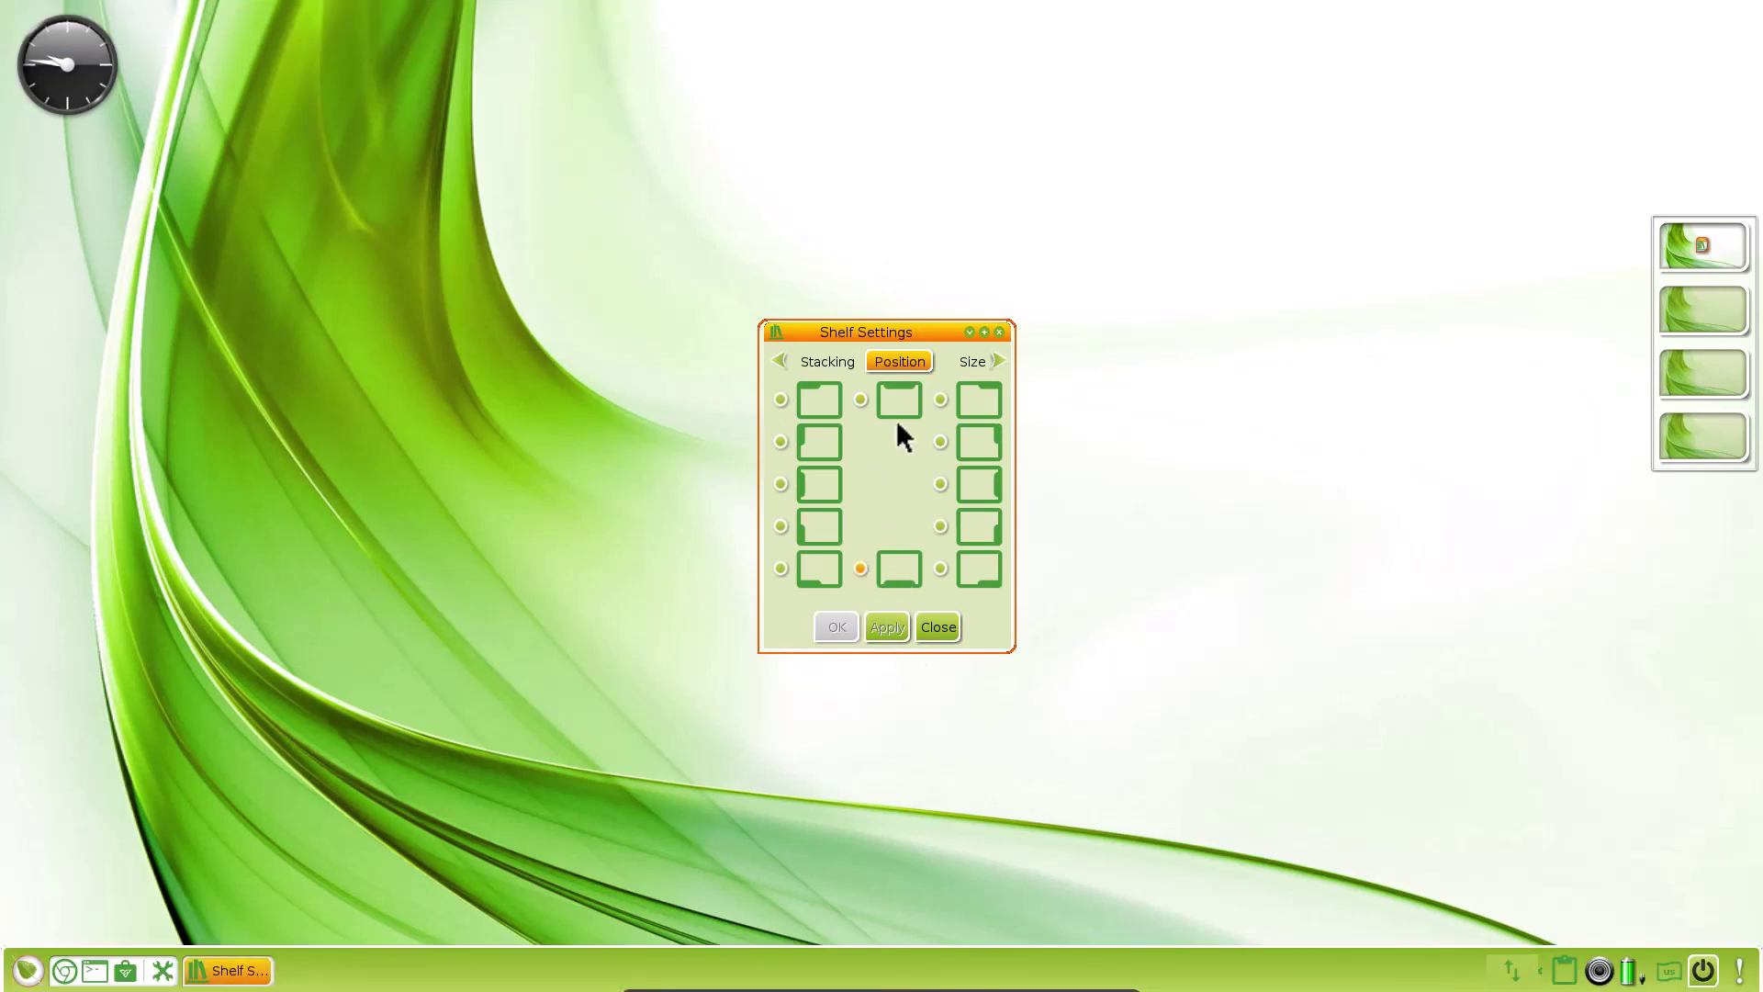
Enable Shrink to Content Width so the bottom shelf becomes a centred strip
left_click(973, 363)
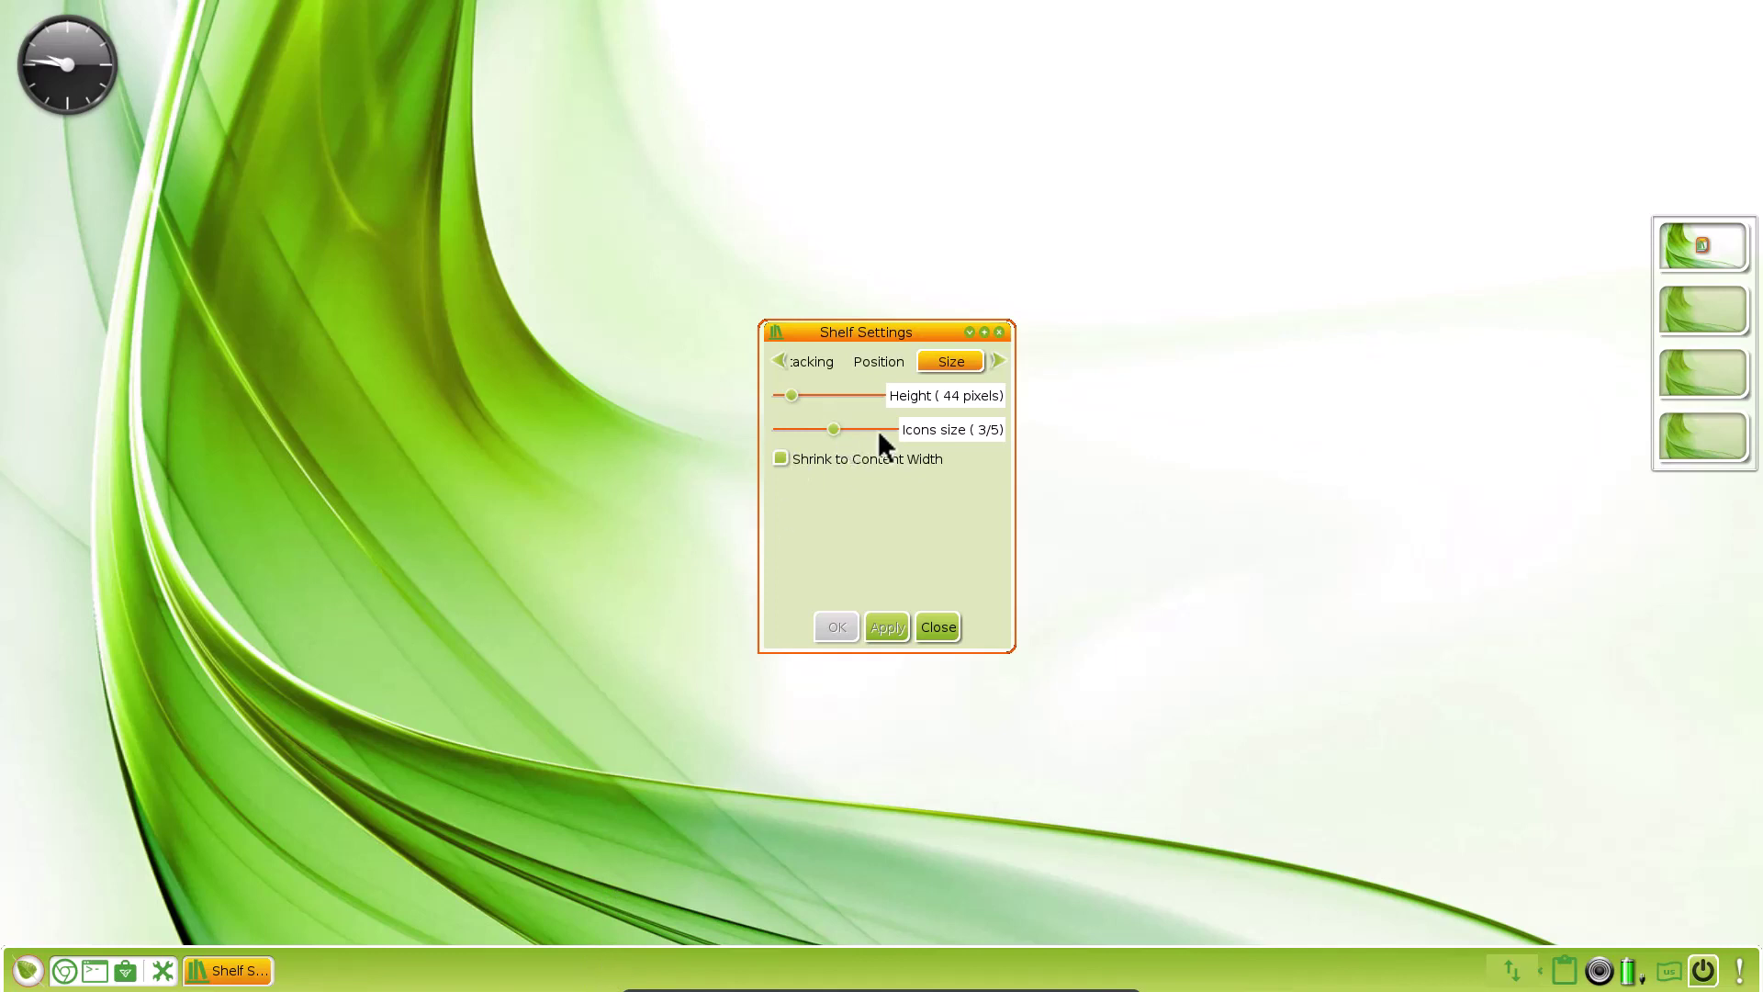
left_click(781, 457)
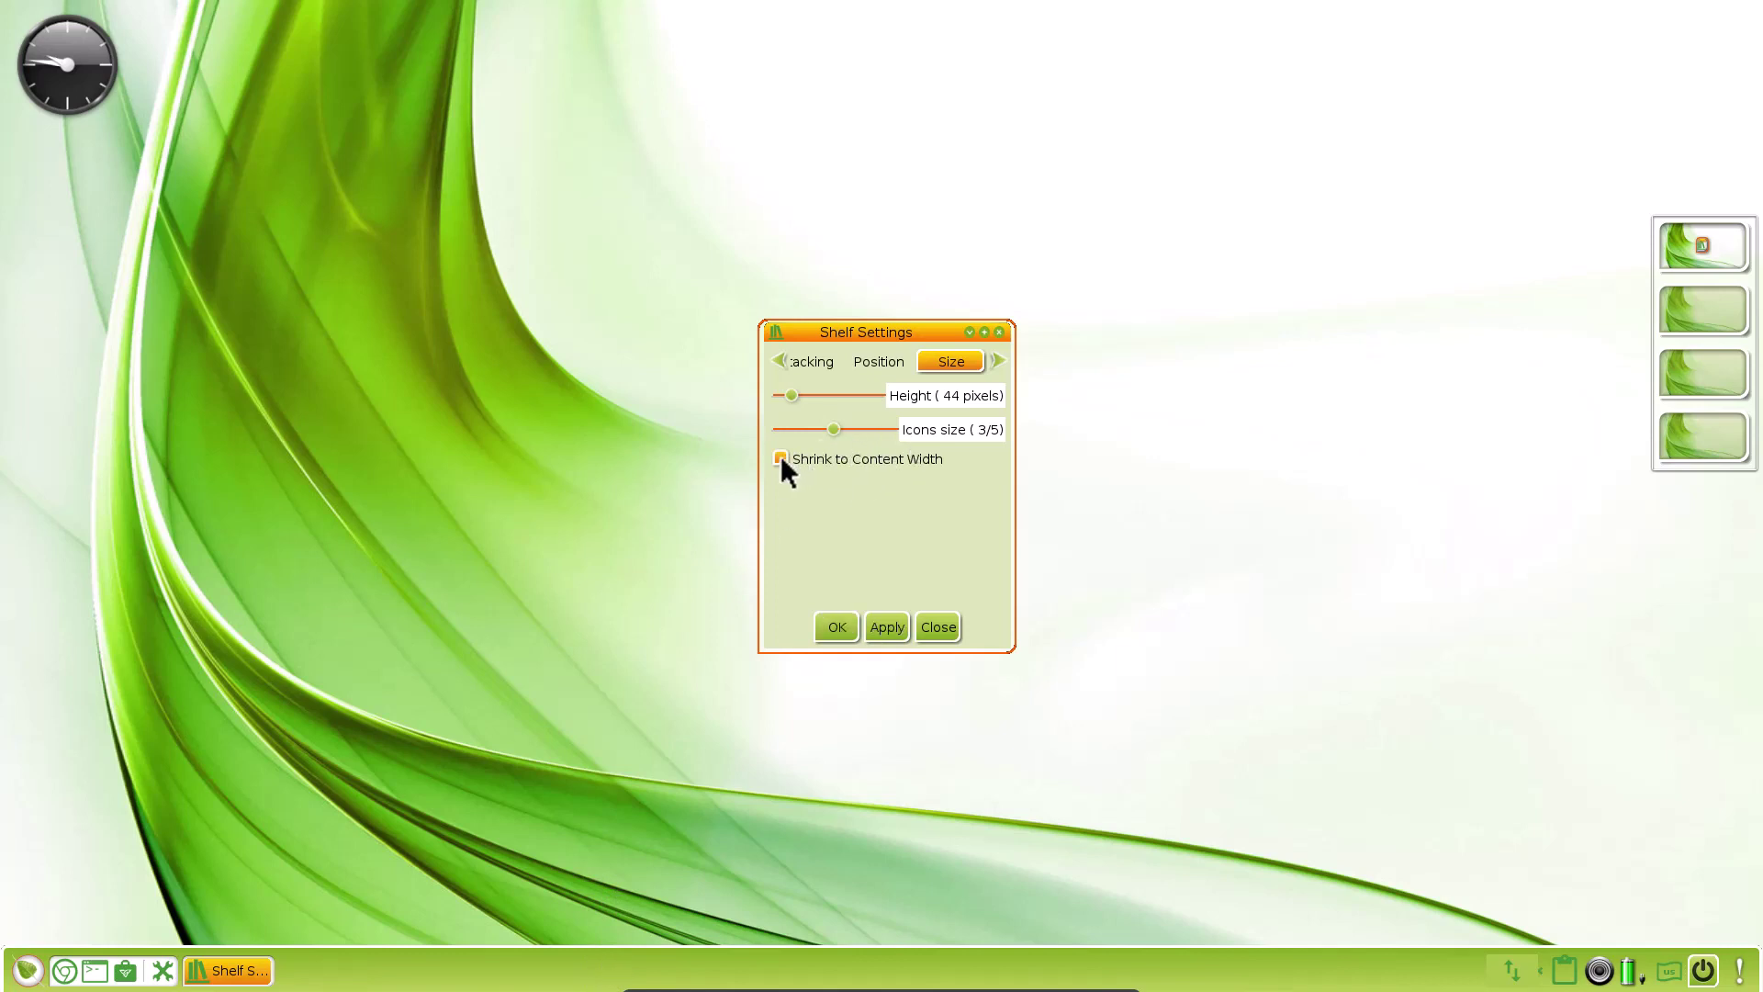
left_click(887, 626)
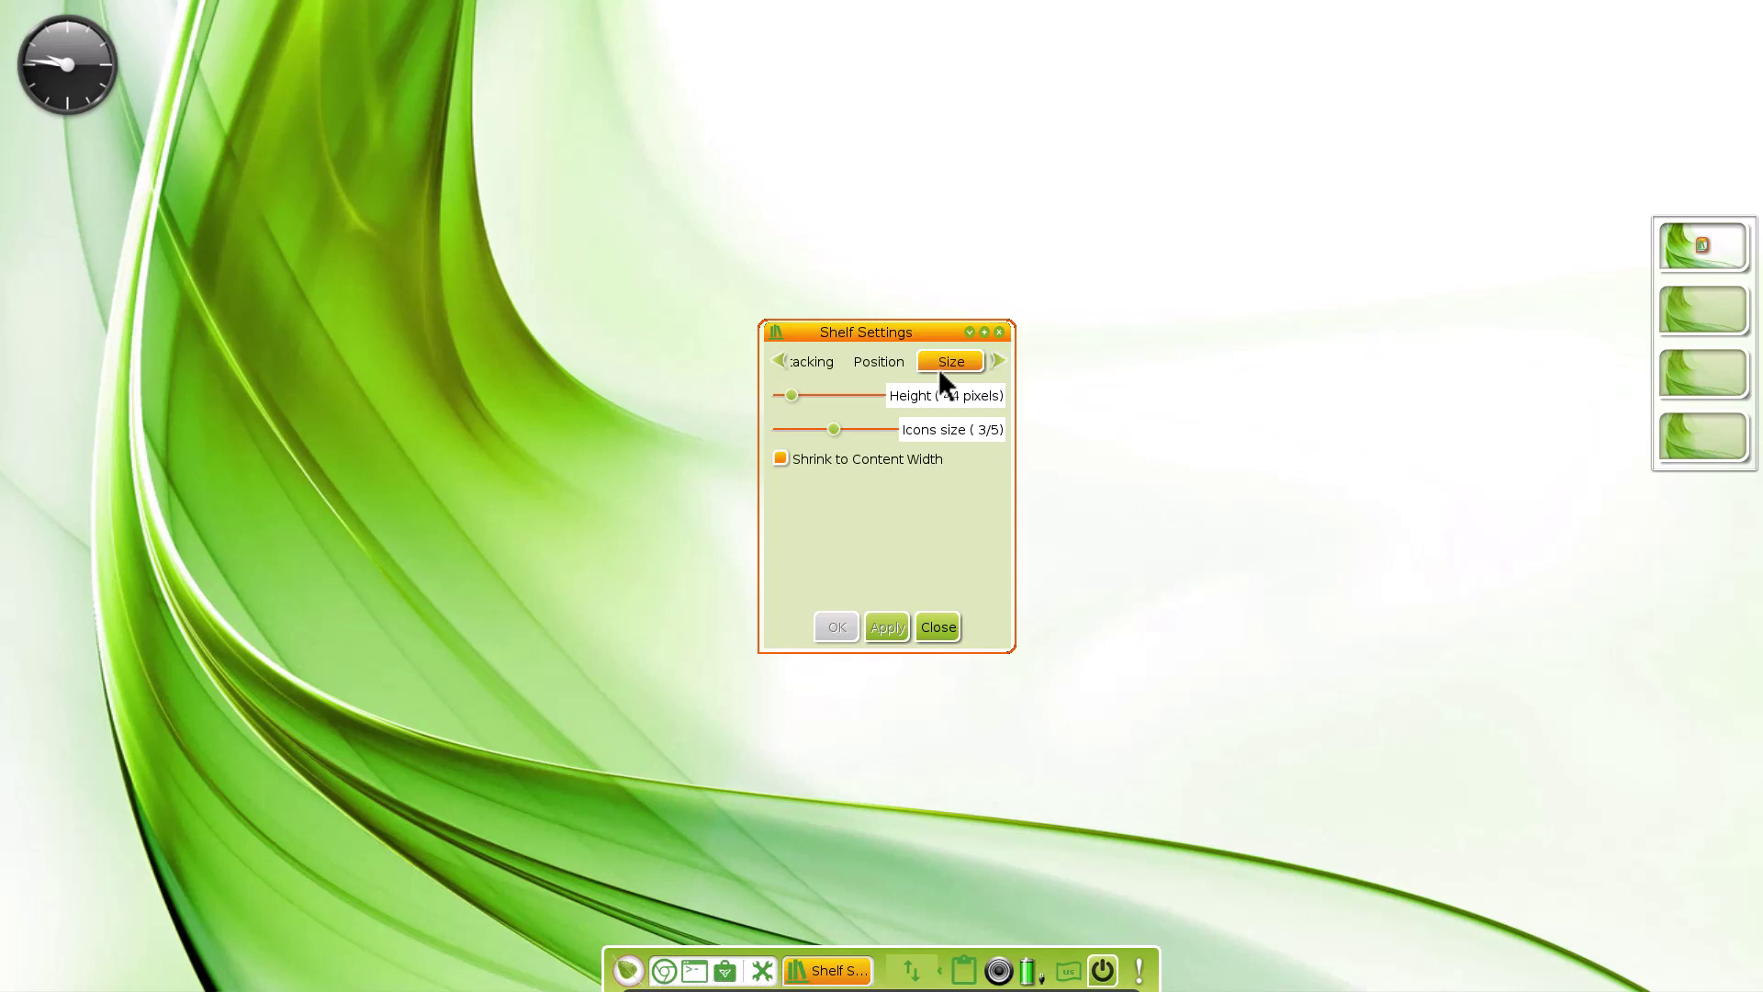
Review the Style, Auto Hide and Desktop pages, then close Shelf Settings
left_click(998, 360)
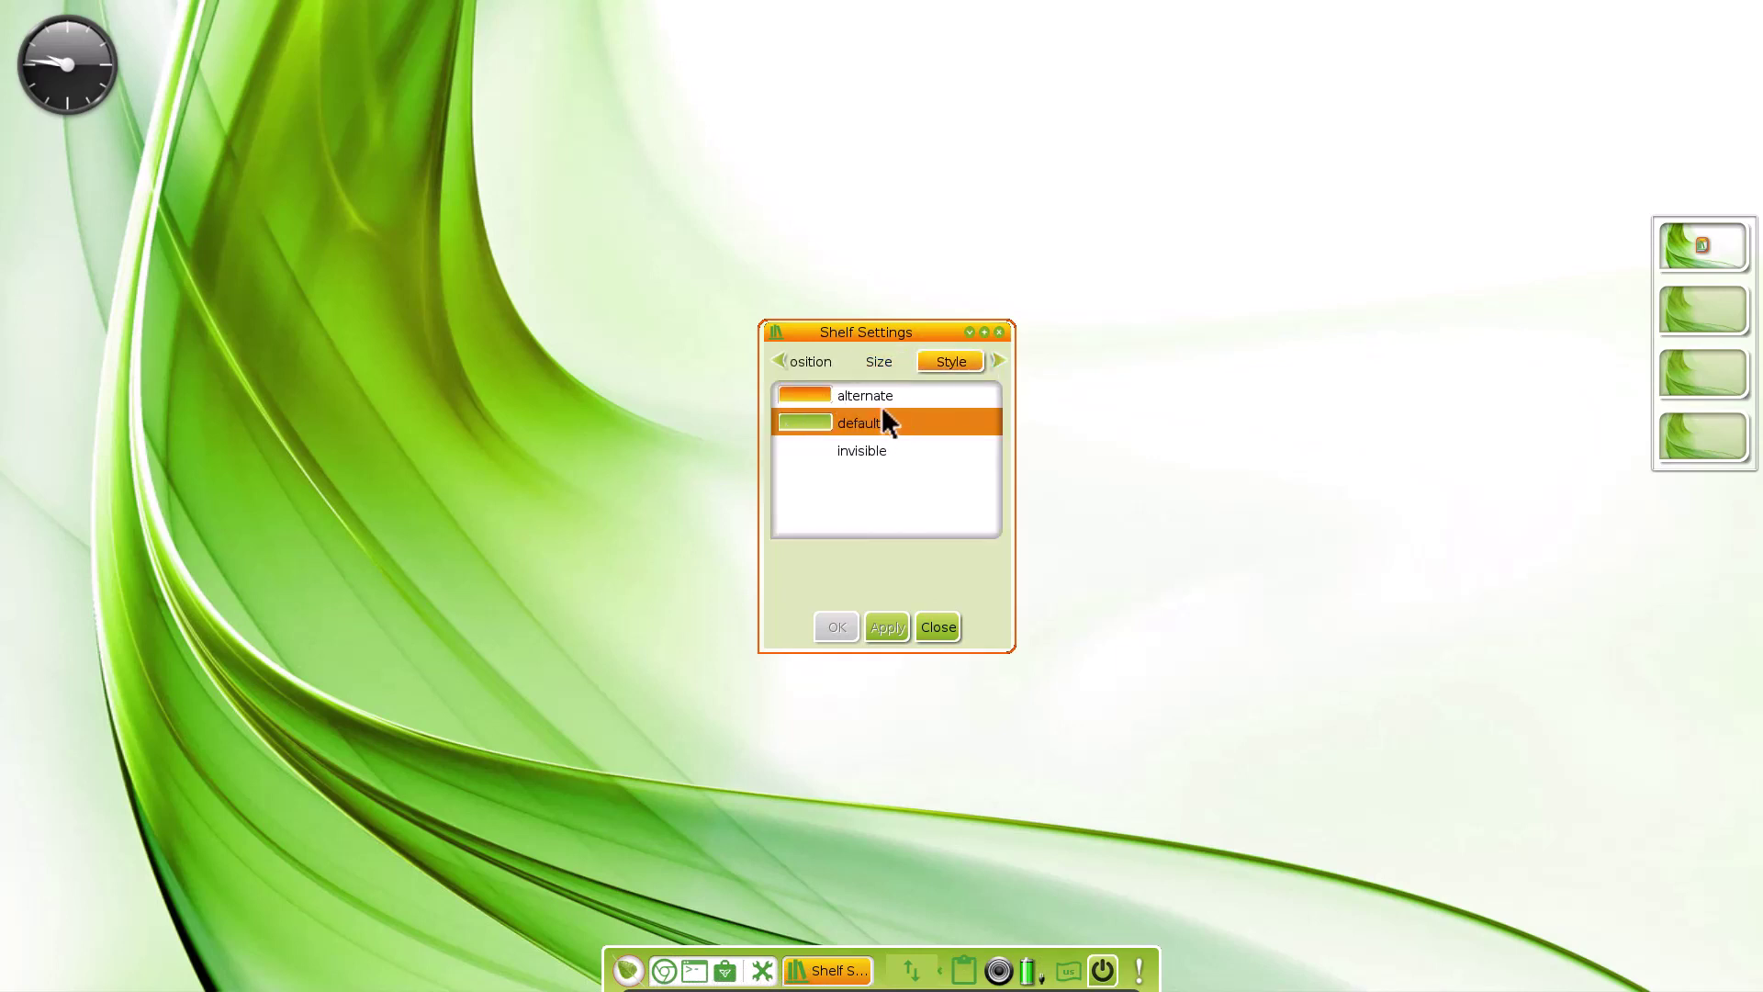
left_click(997, 360)
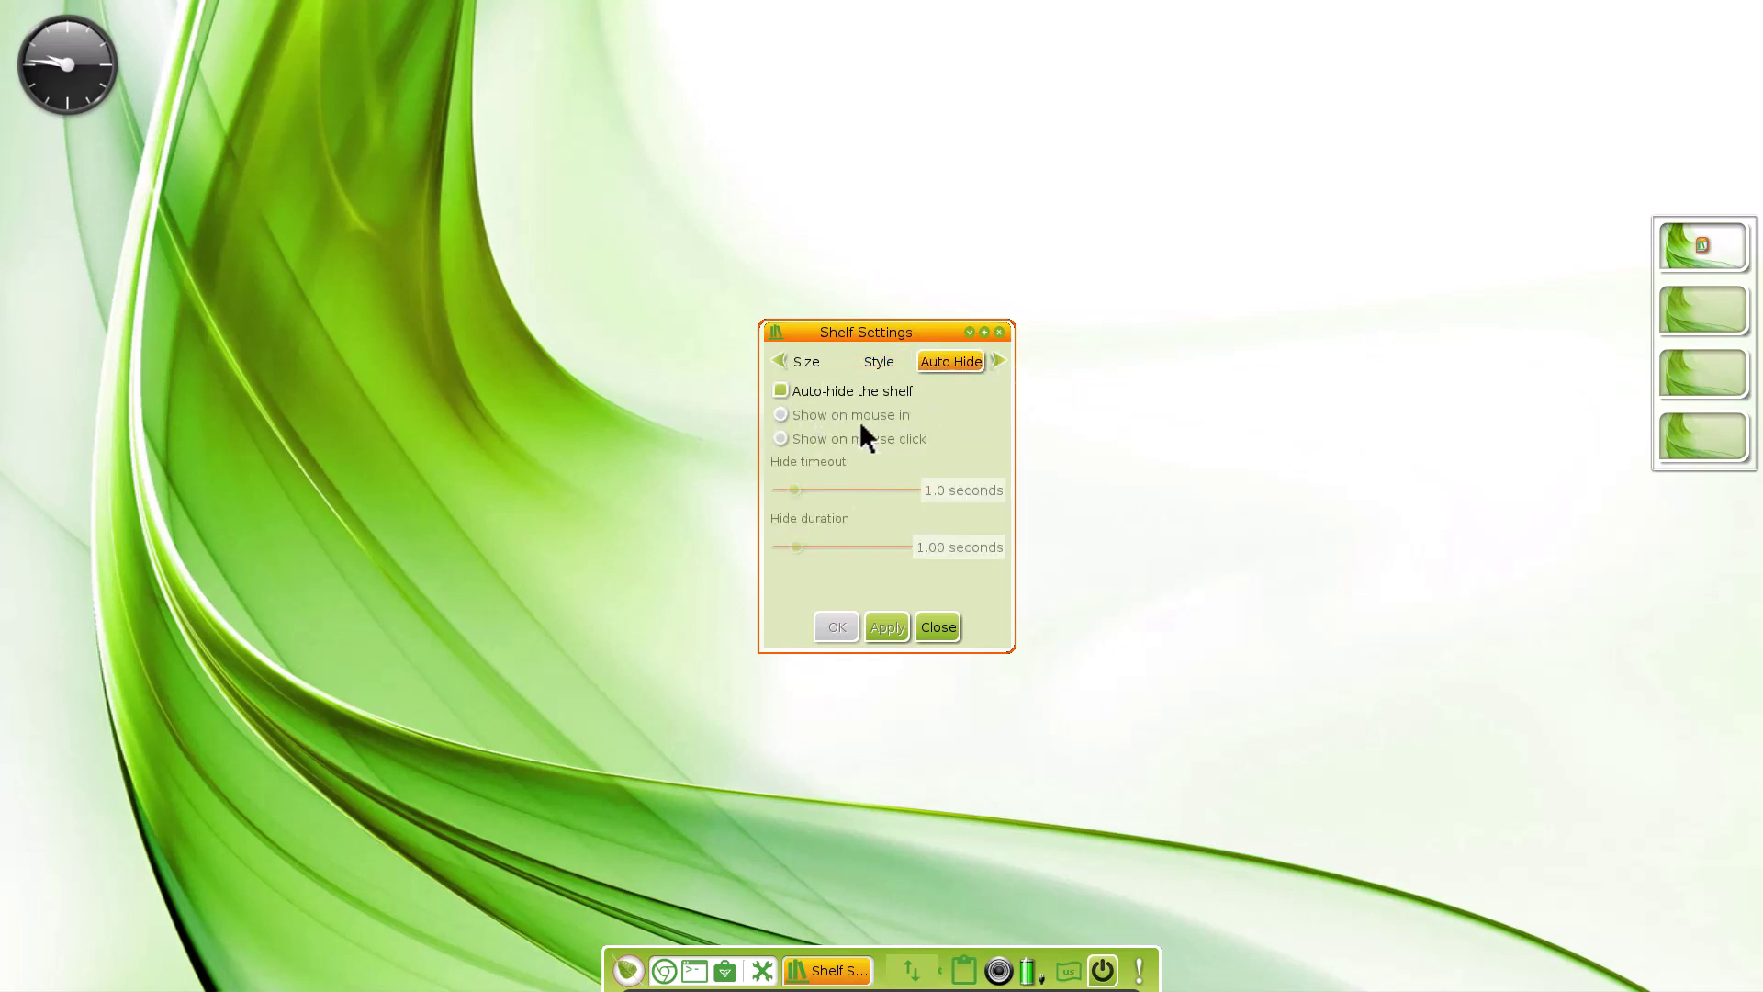
left_click(999, 360)
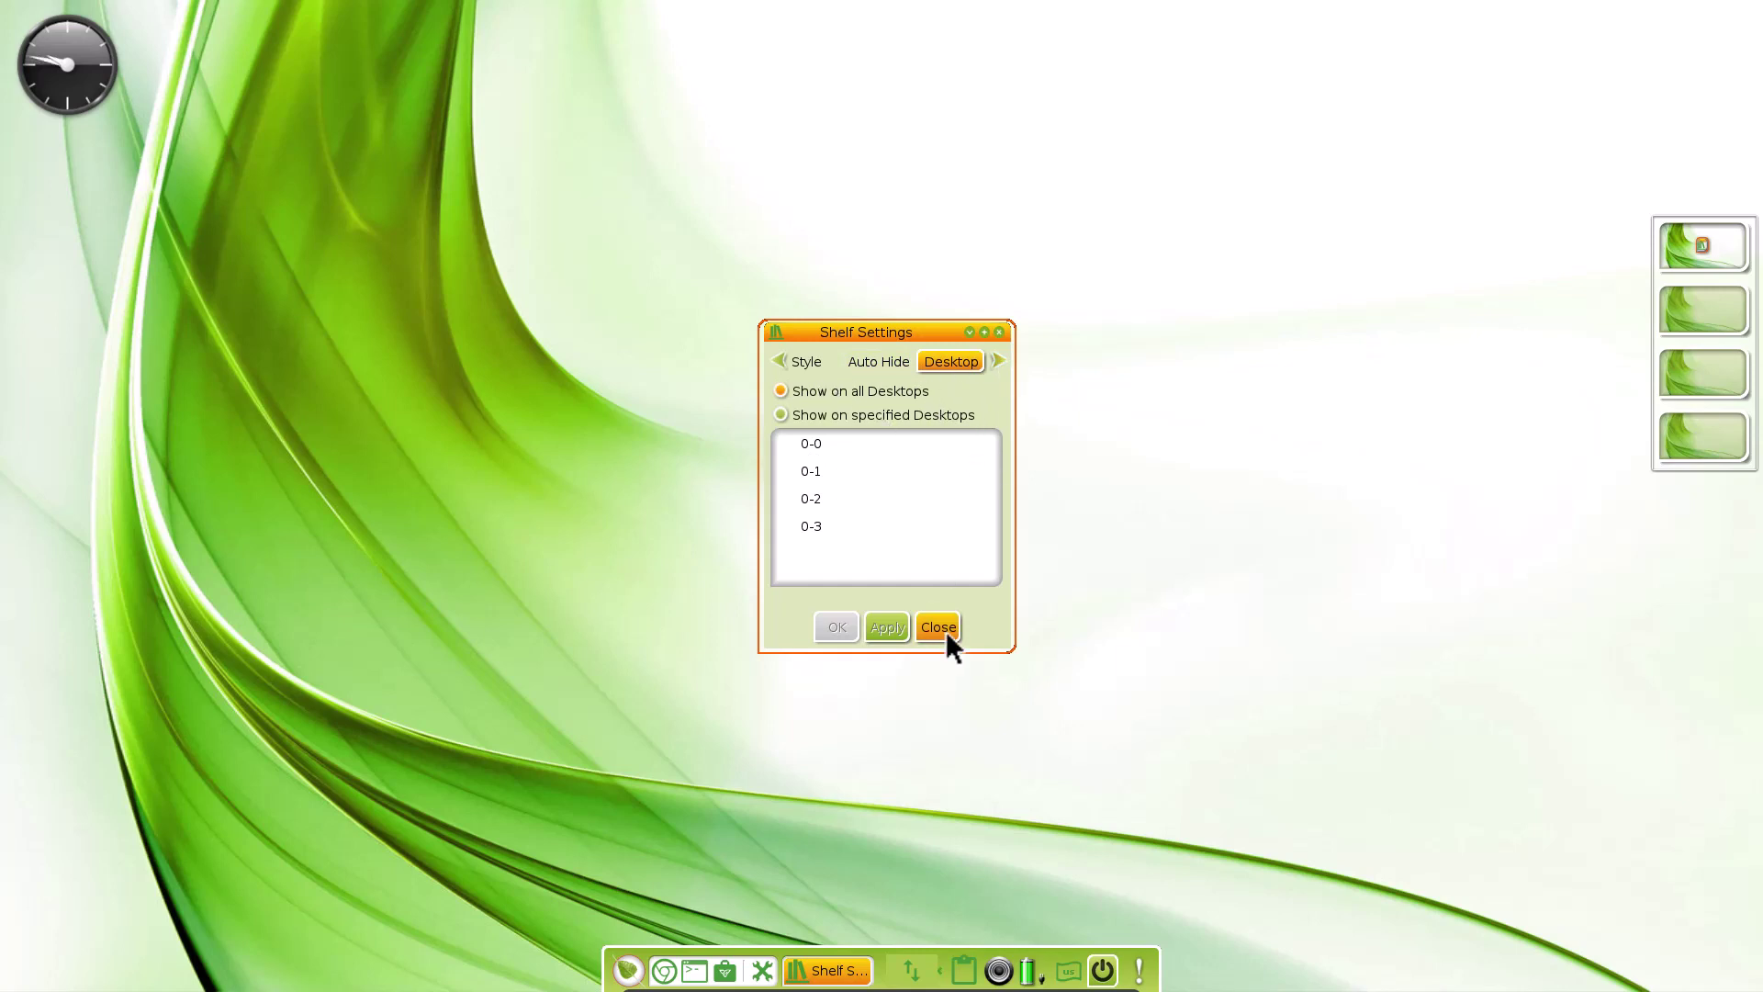
left_click(1000, 333)
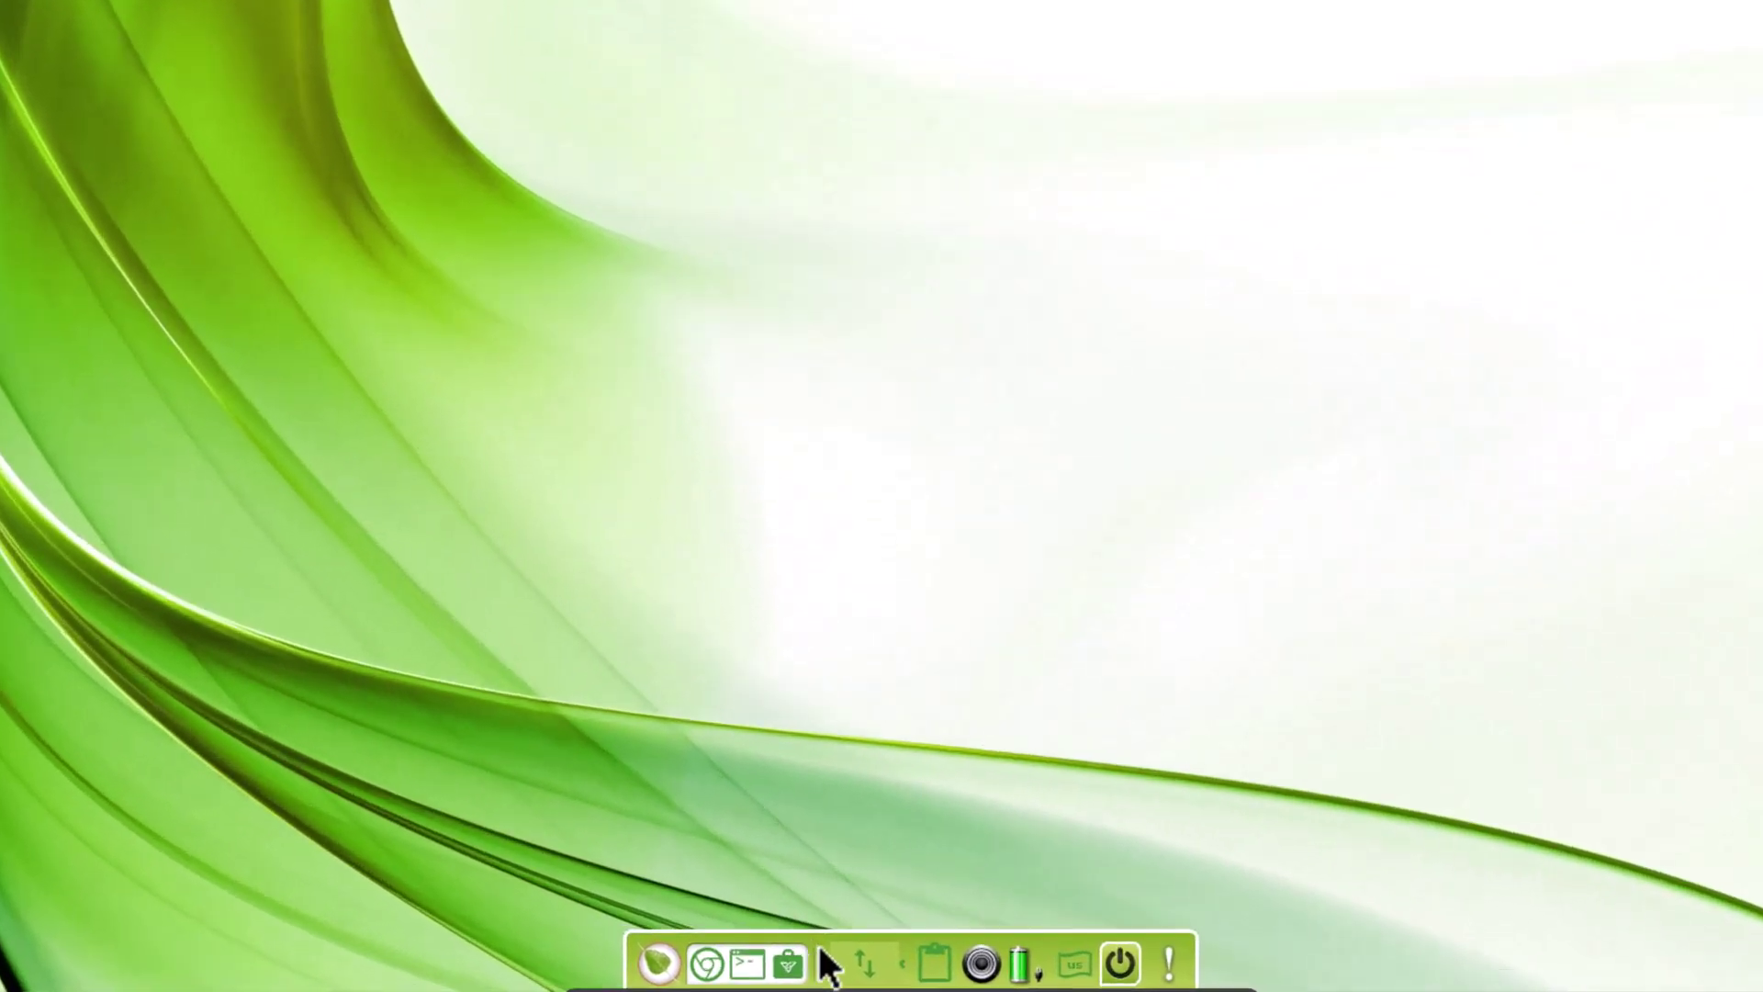
Bring up the Chromium launcher's options menu and dismiss it
right_click(711, 960)
mouse_move(870, 895)
mouse_move(1001, 840)
left_click(353, 757)
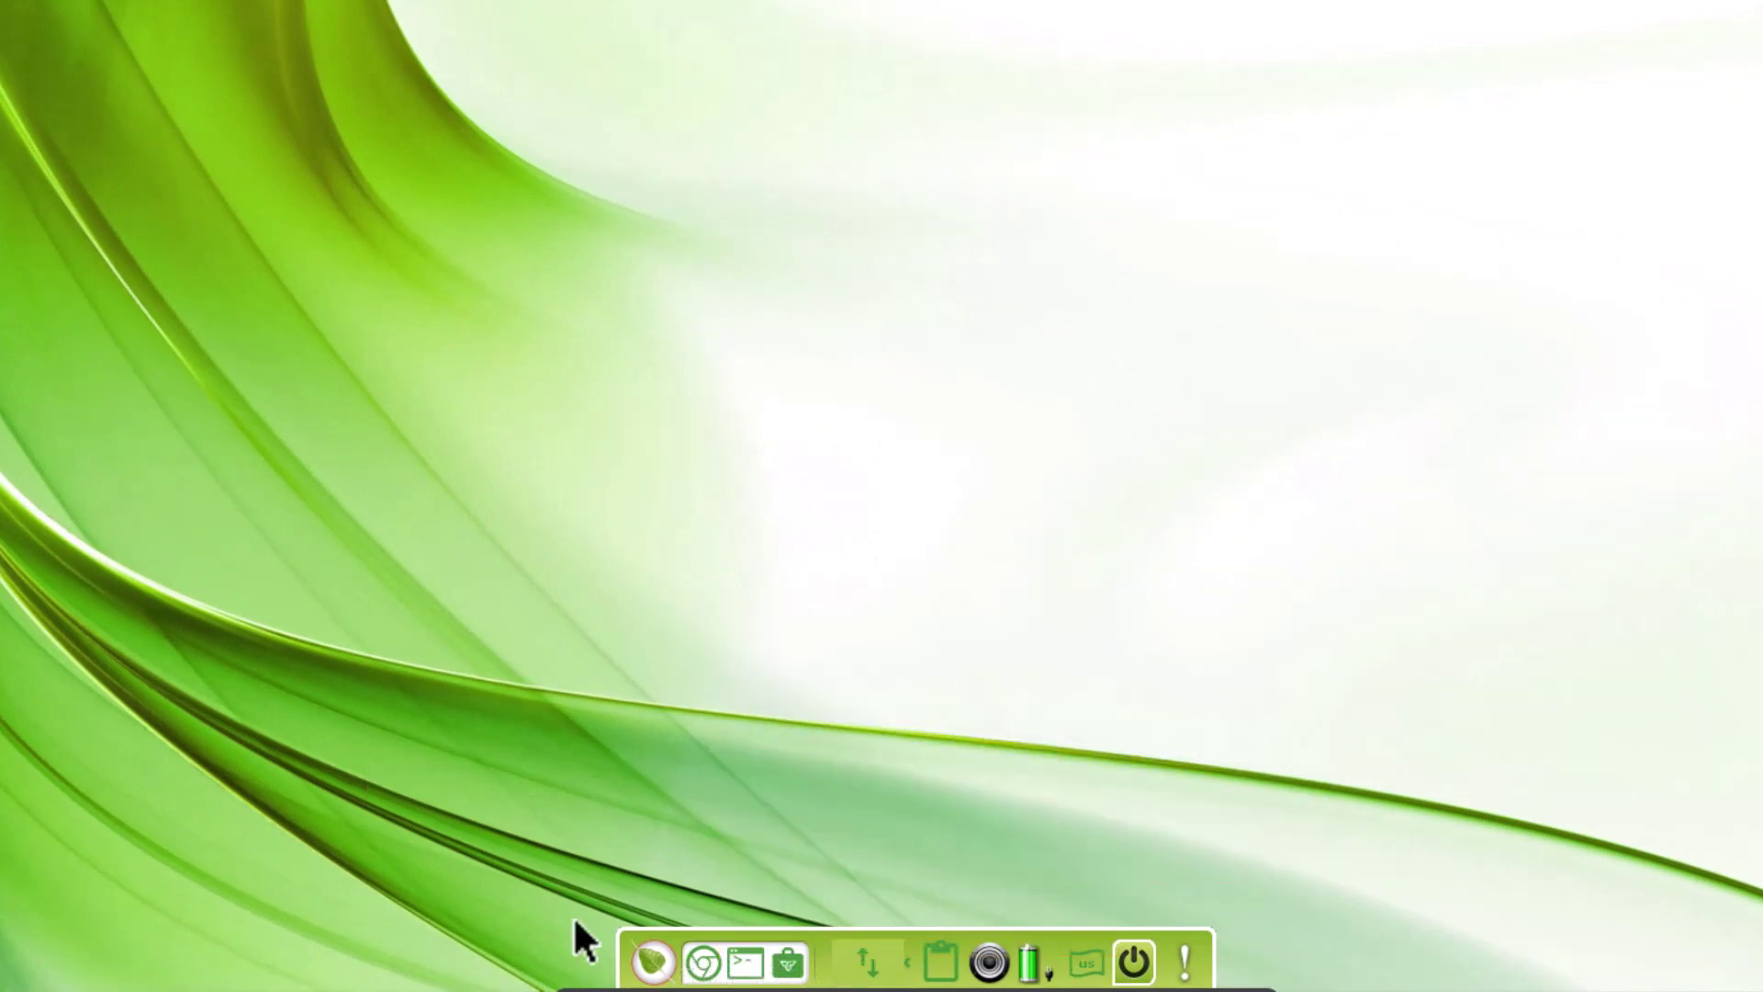
Open the Shelf Contents gadget list, scroll through it, and close it
right_click(648, 965)
mouse_move(686, 890)
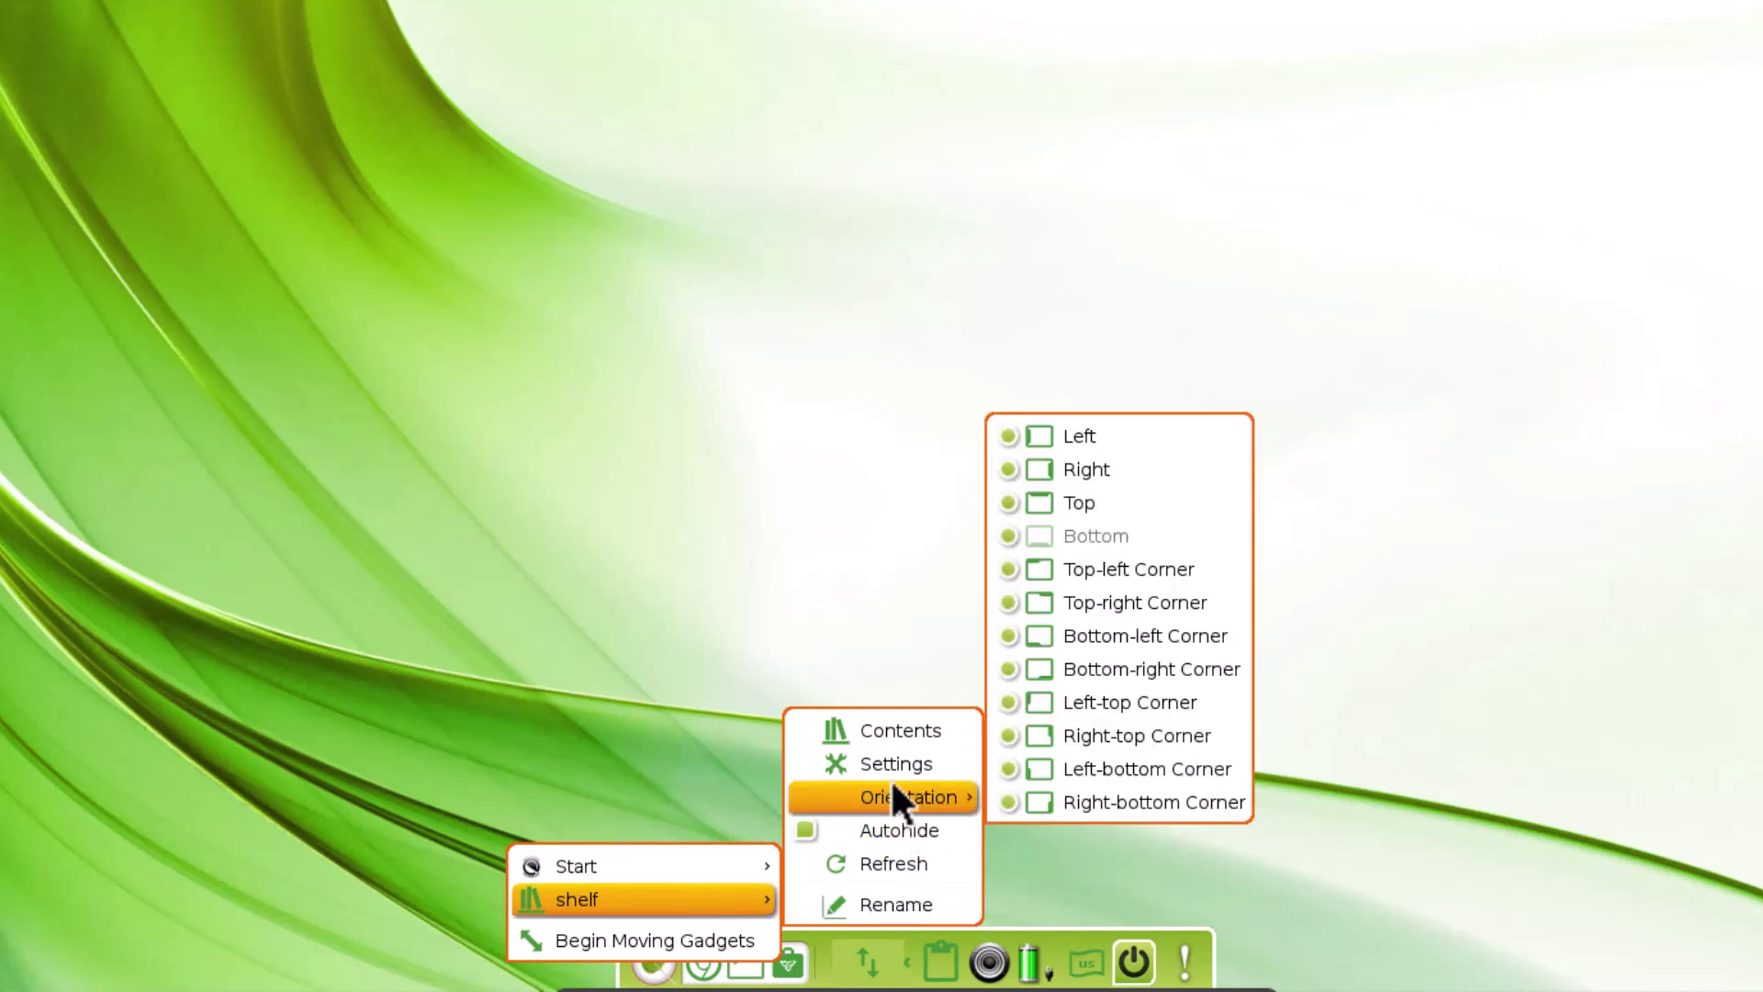
left_click(885, 733)
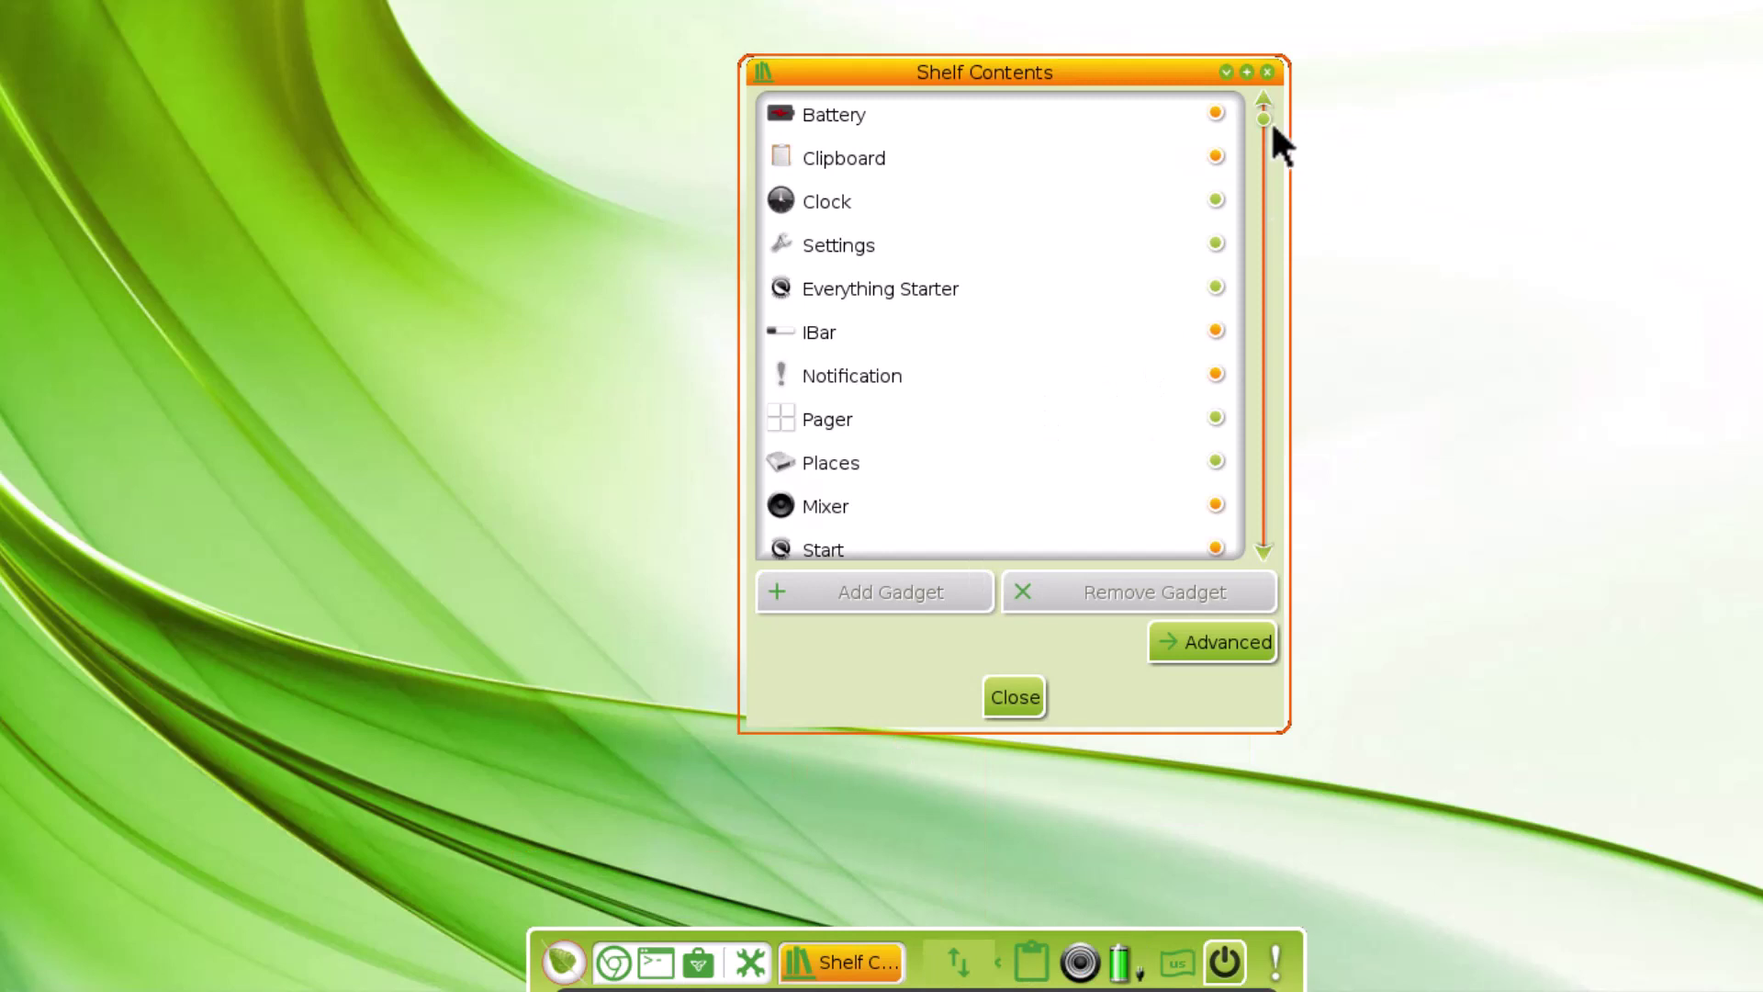
mouse_move(1261, 116)
left_mouse_down()
mouse_move(1257, 521)
mouse_move(1254, 136)
left_mouse_up()
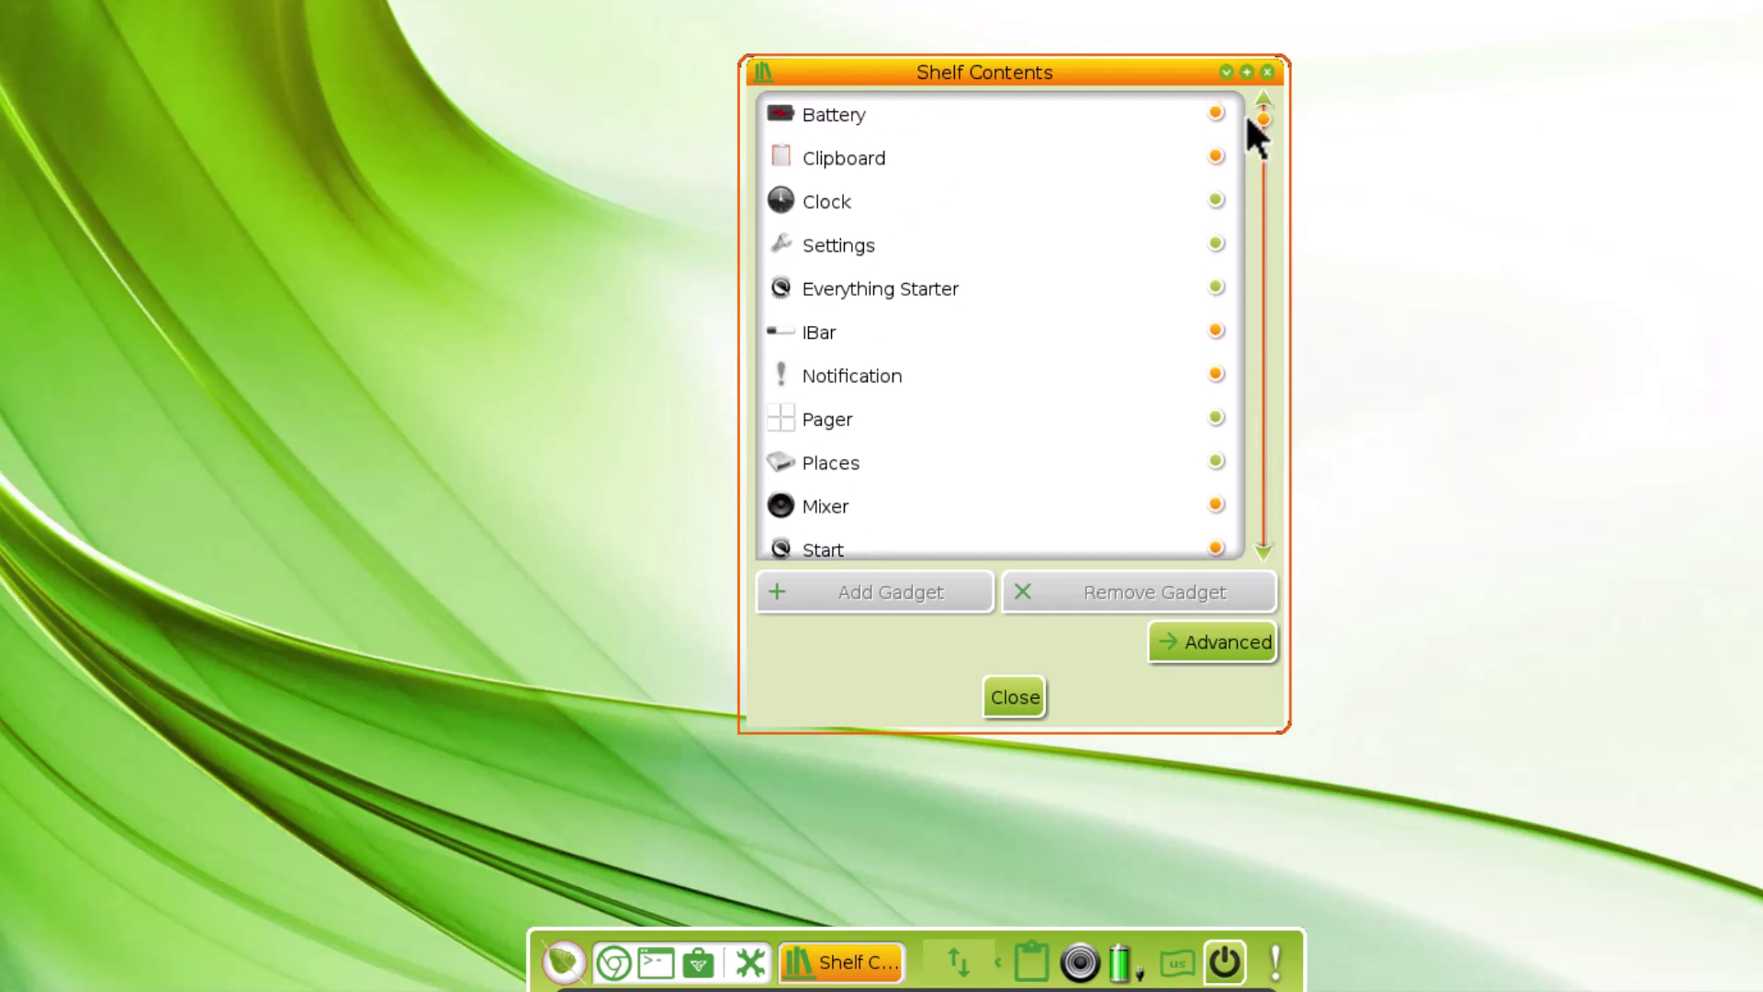
left_click(1266, 72)
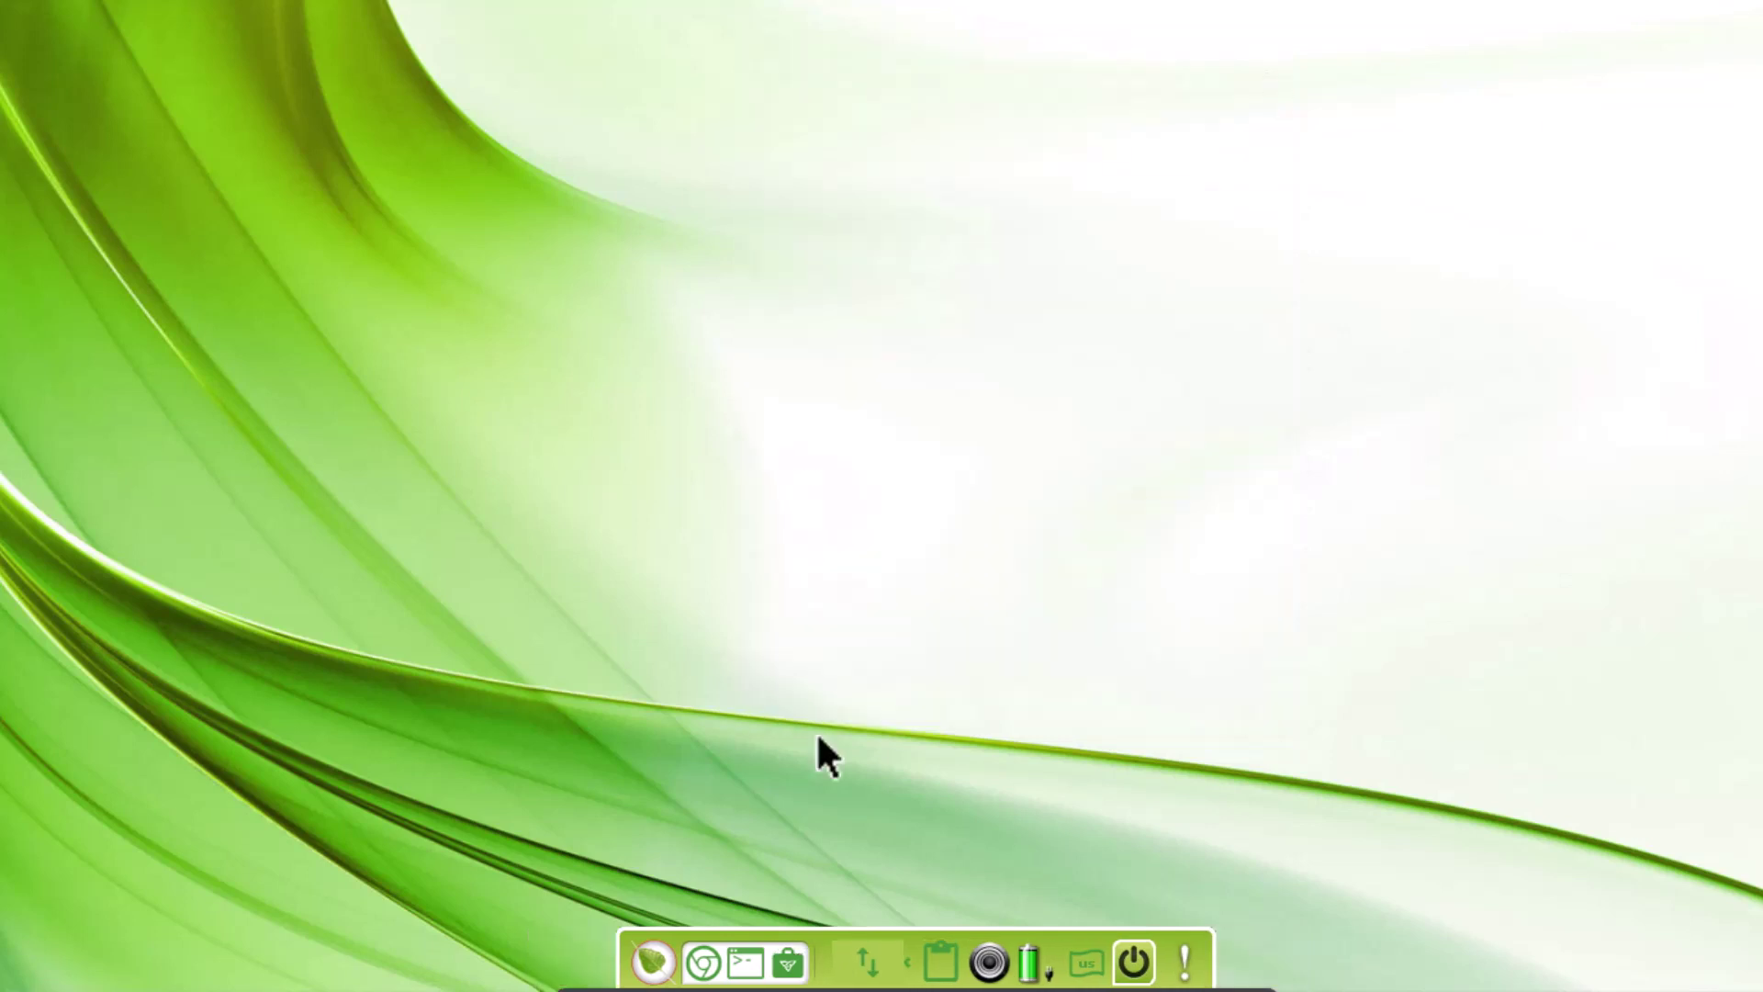
mouse_move(919, 988)
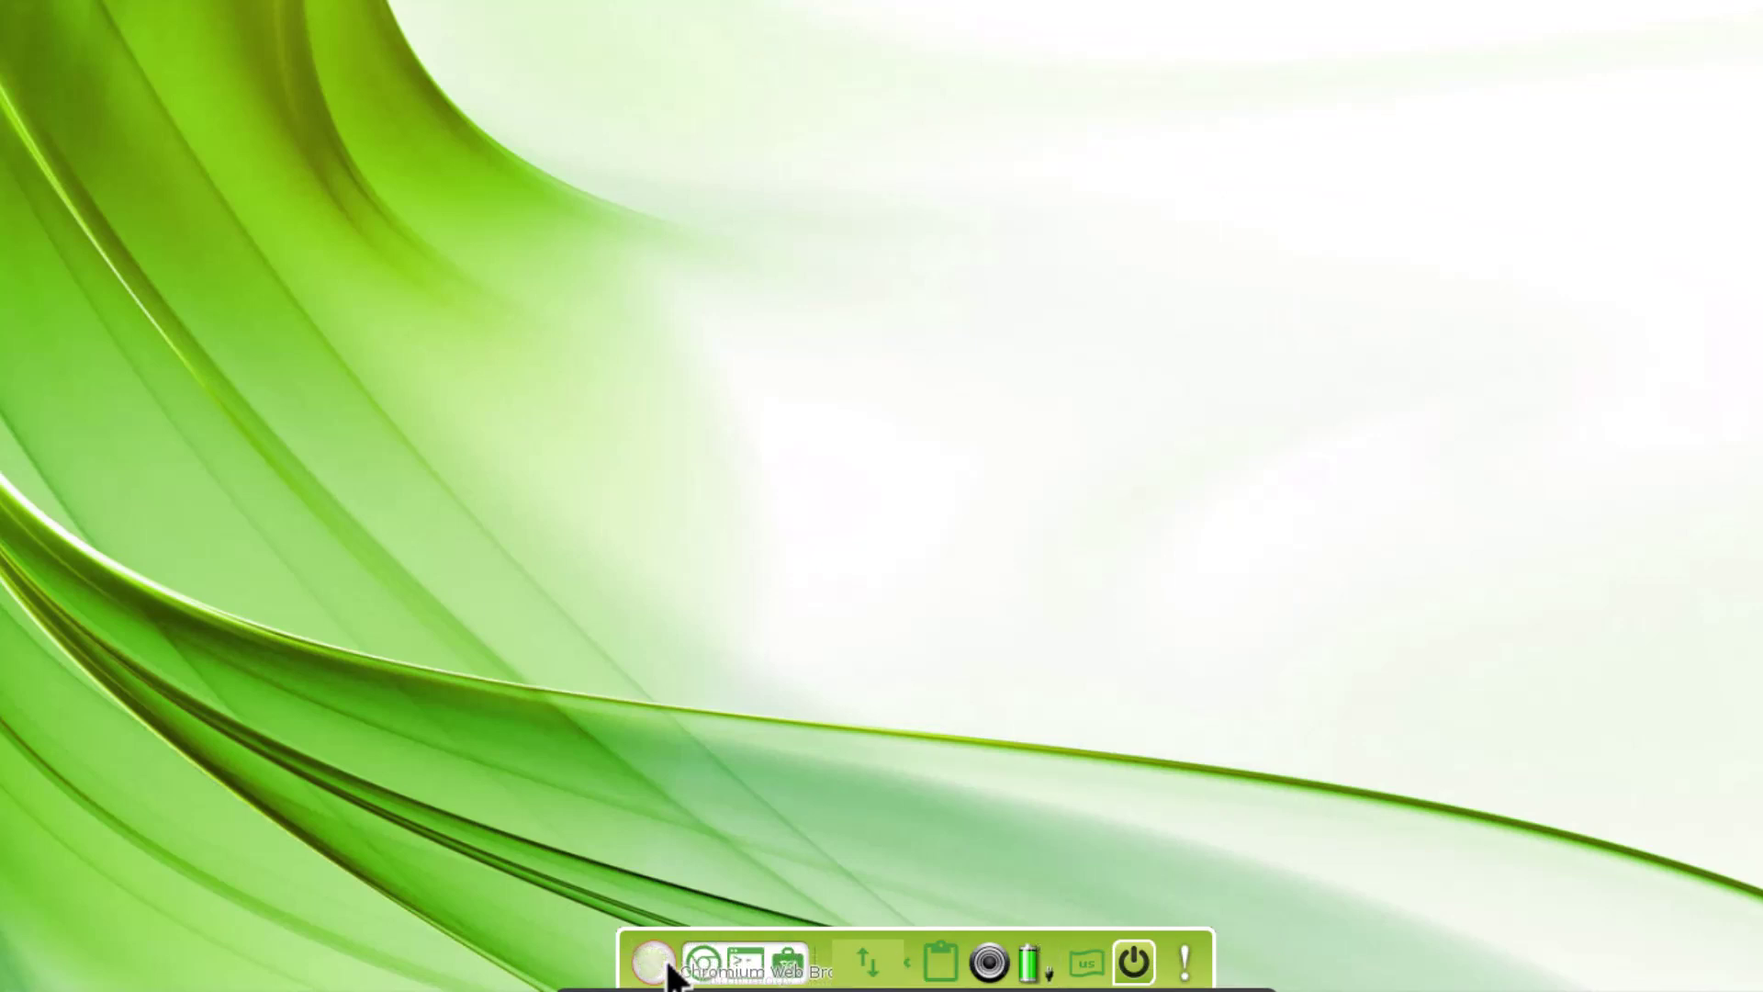
Browse the main menu's Applications > Graphics, then reopen it and launch the Settings panel
left_click(661, 966)
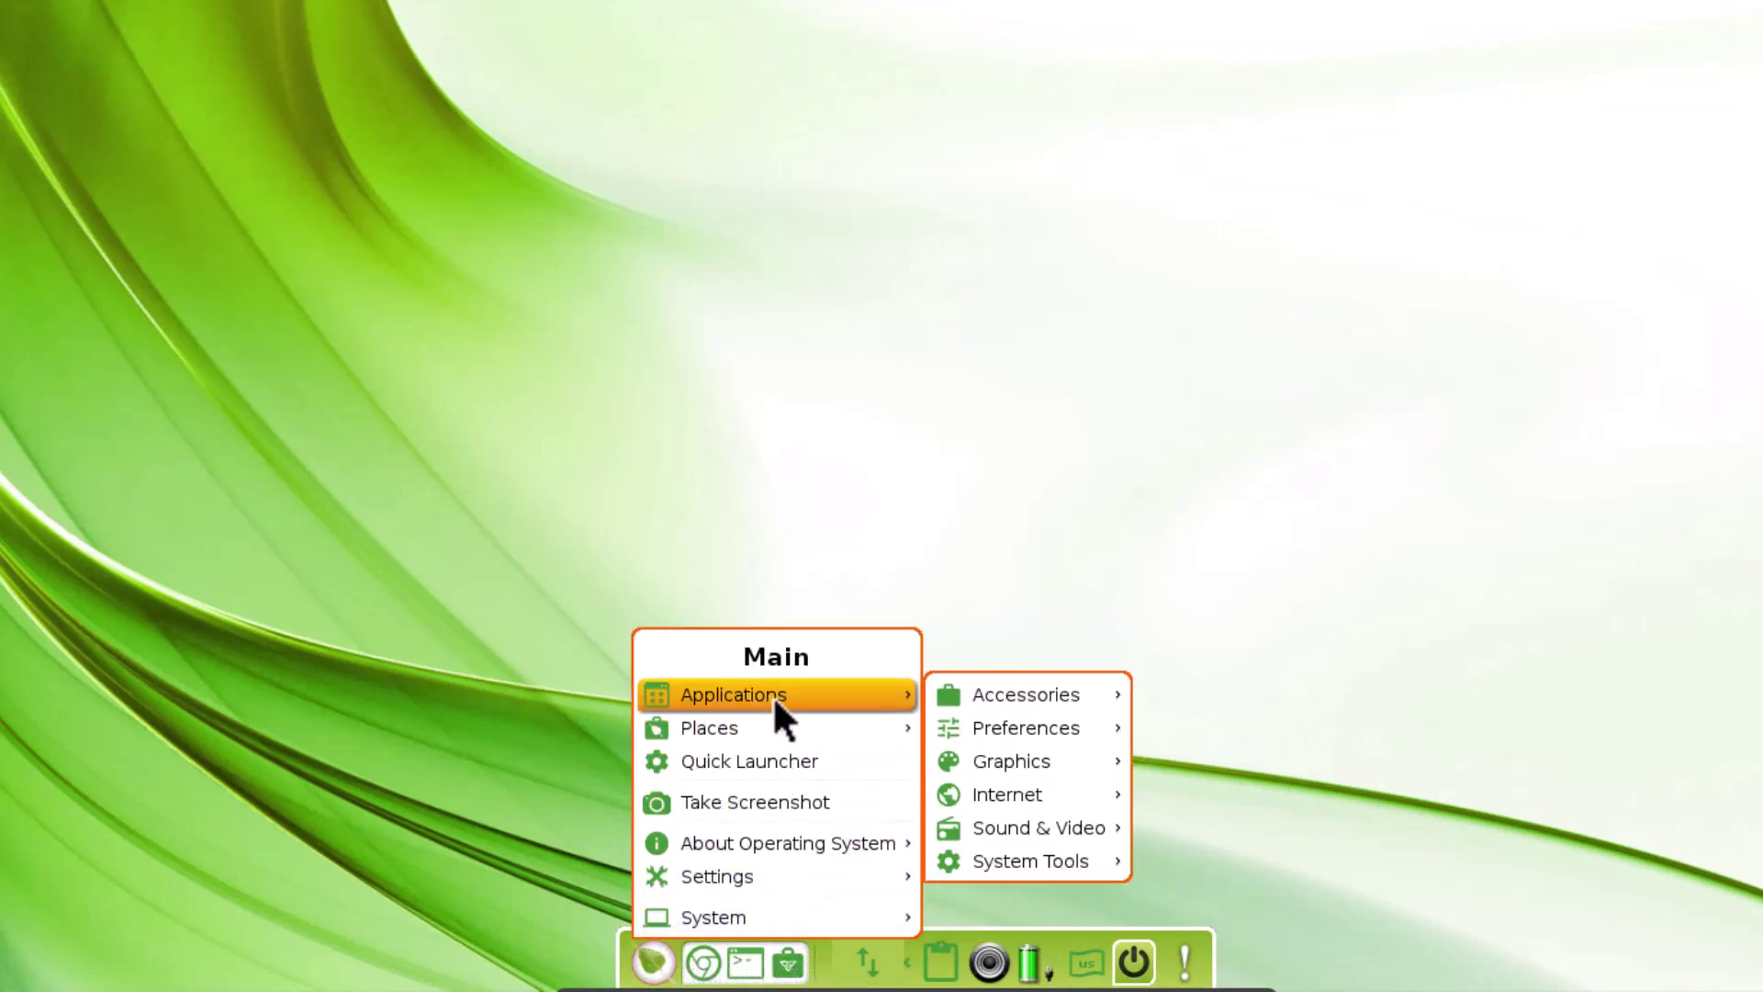
mouse_move(1052, 697)
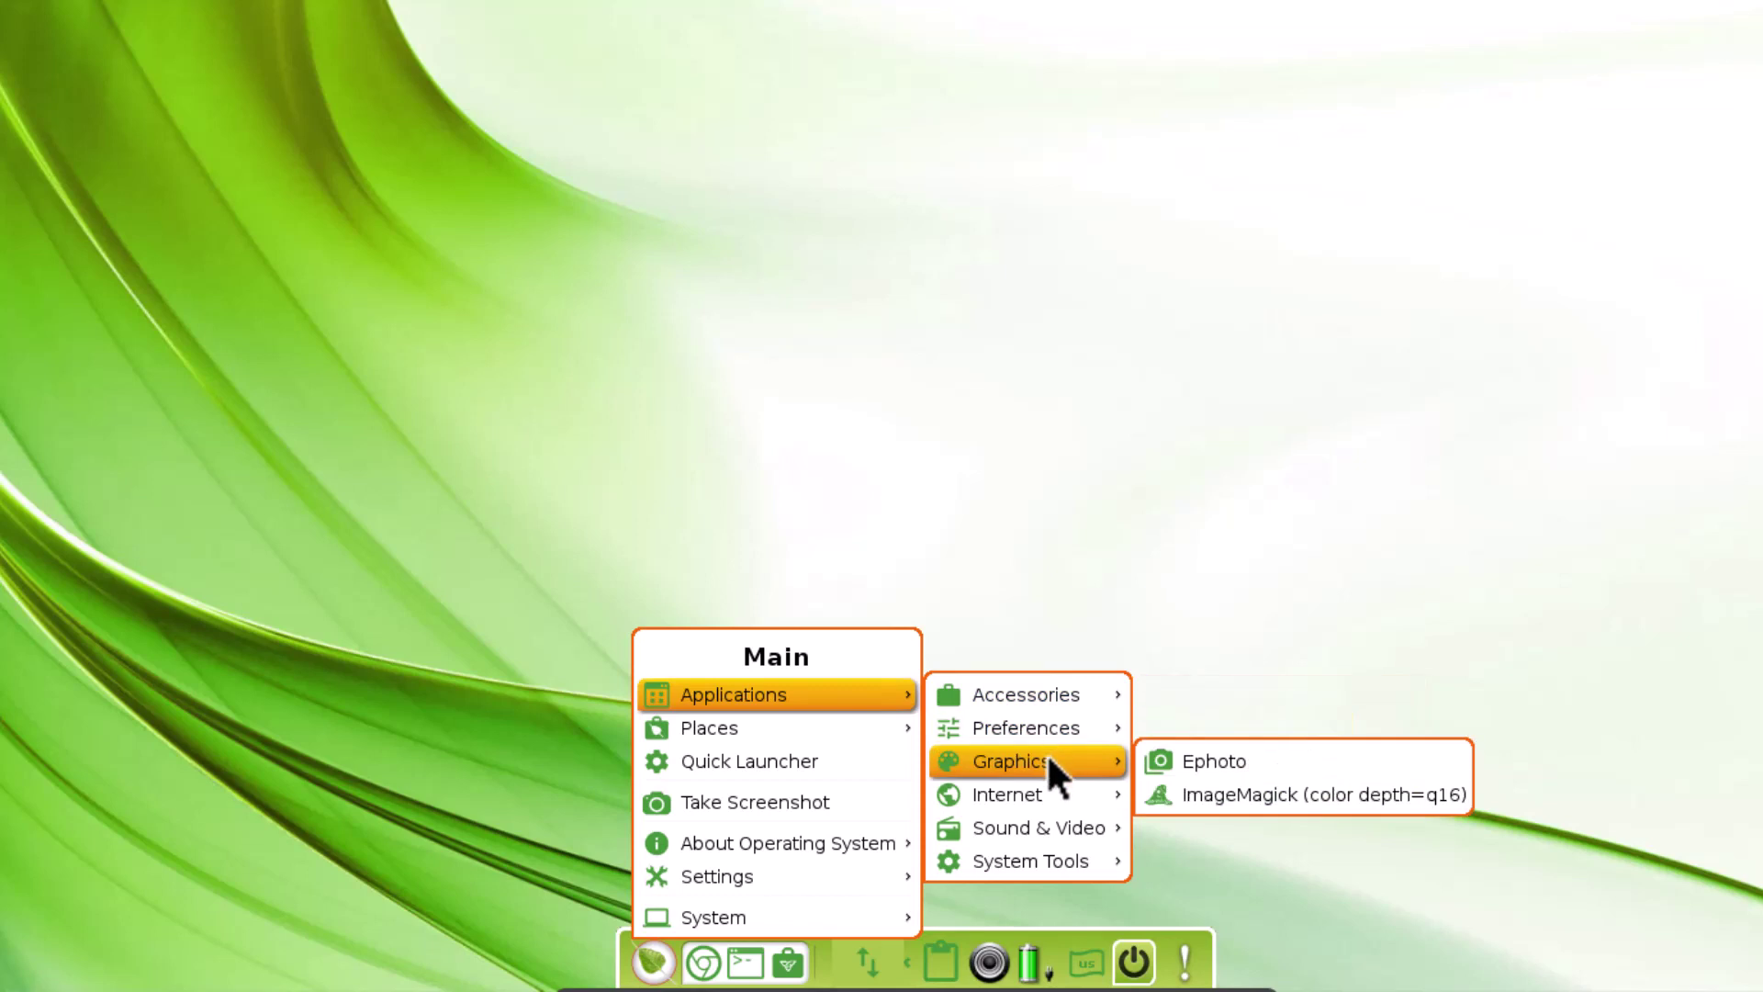
left_click(852, 421)
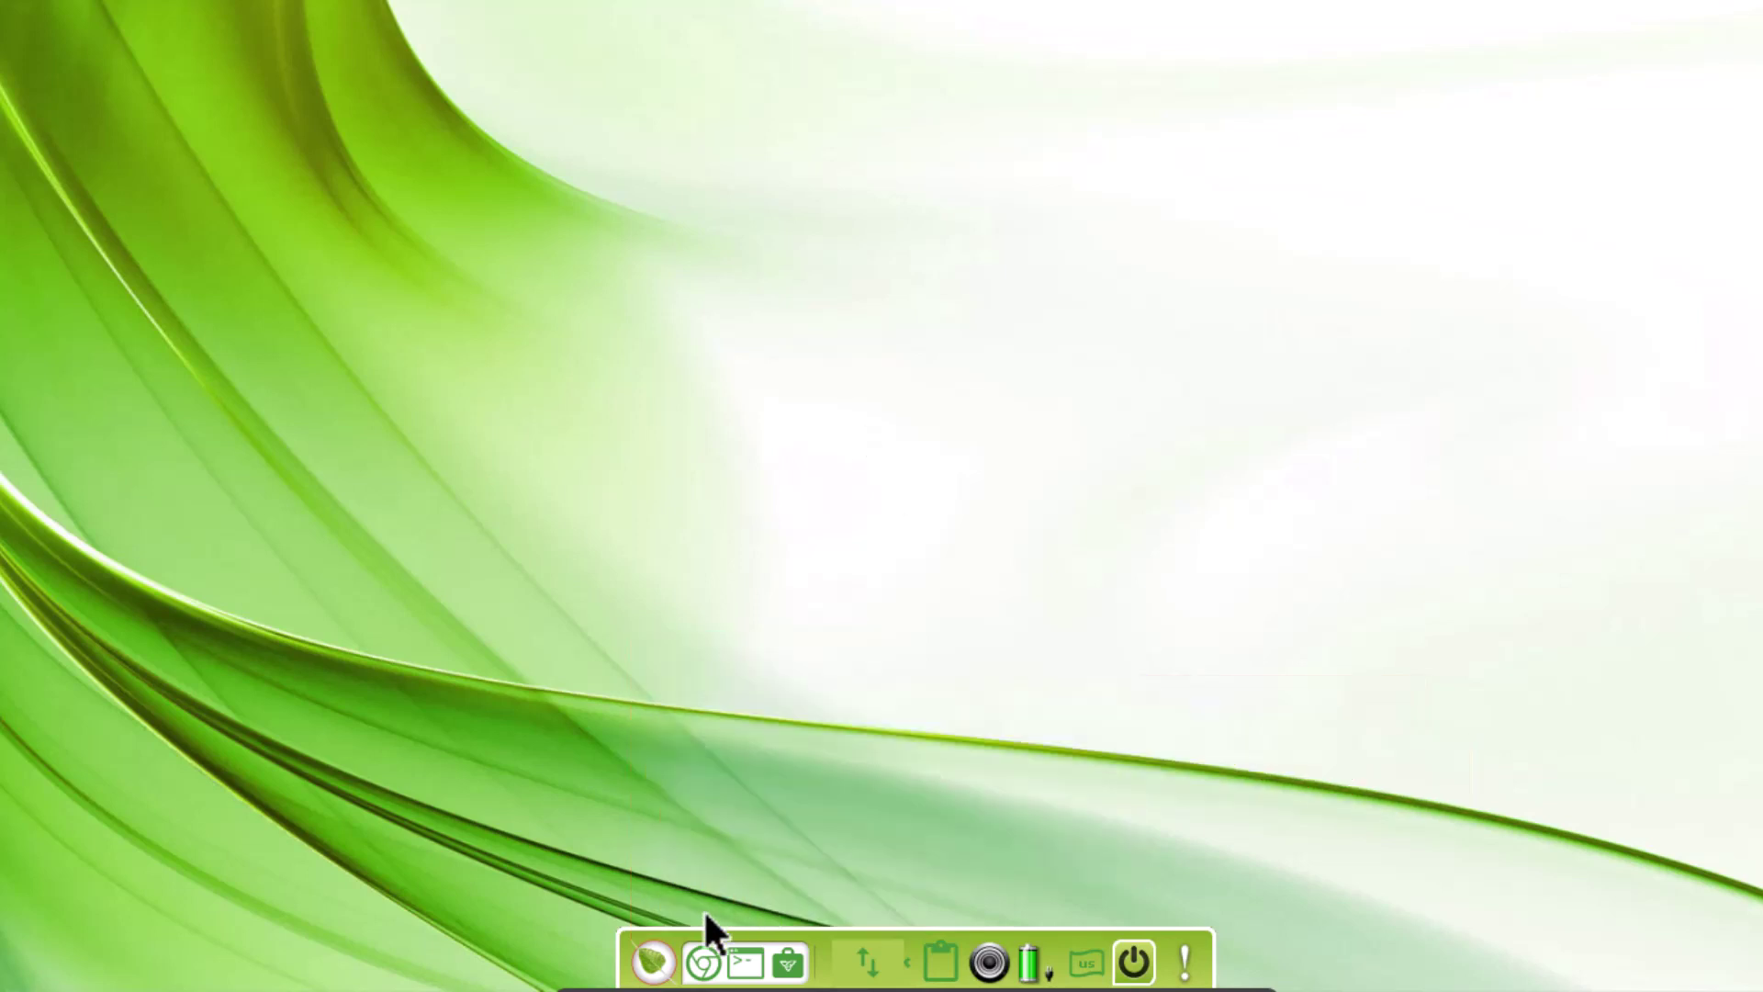
left_click(656, 965)
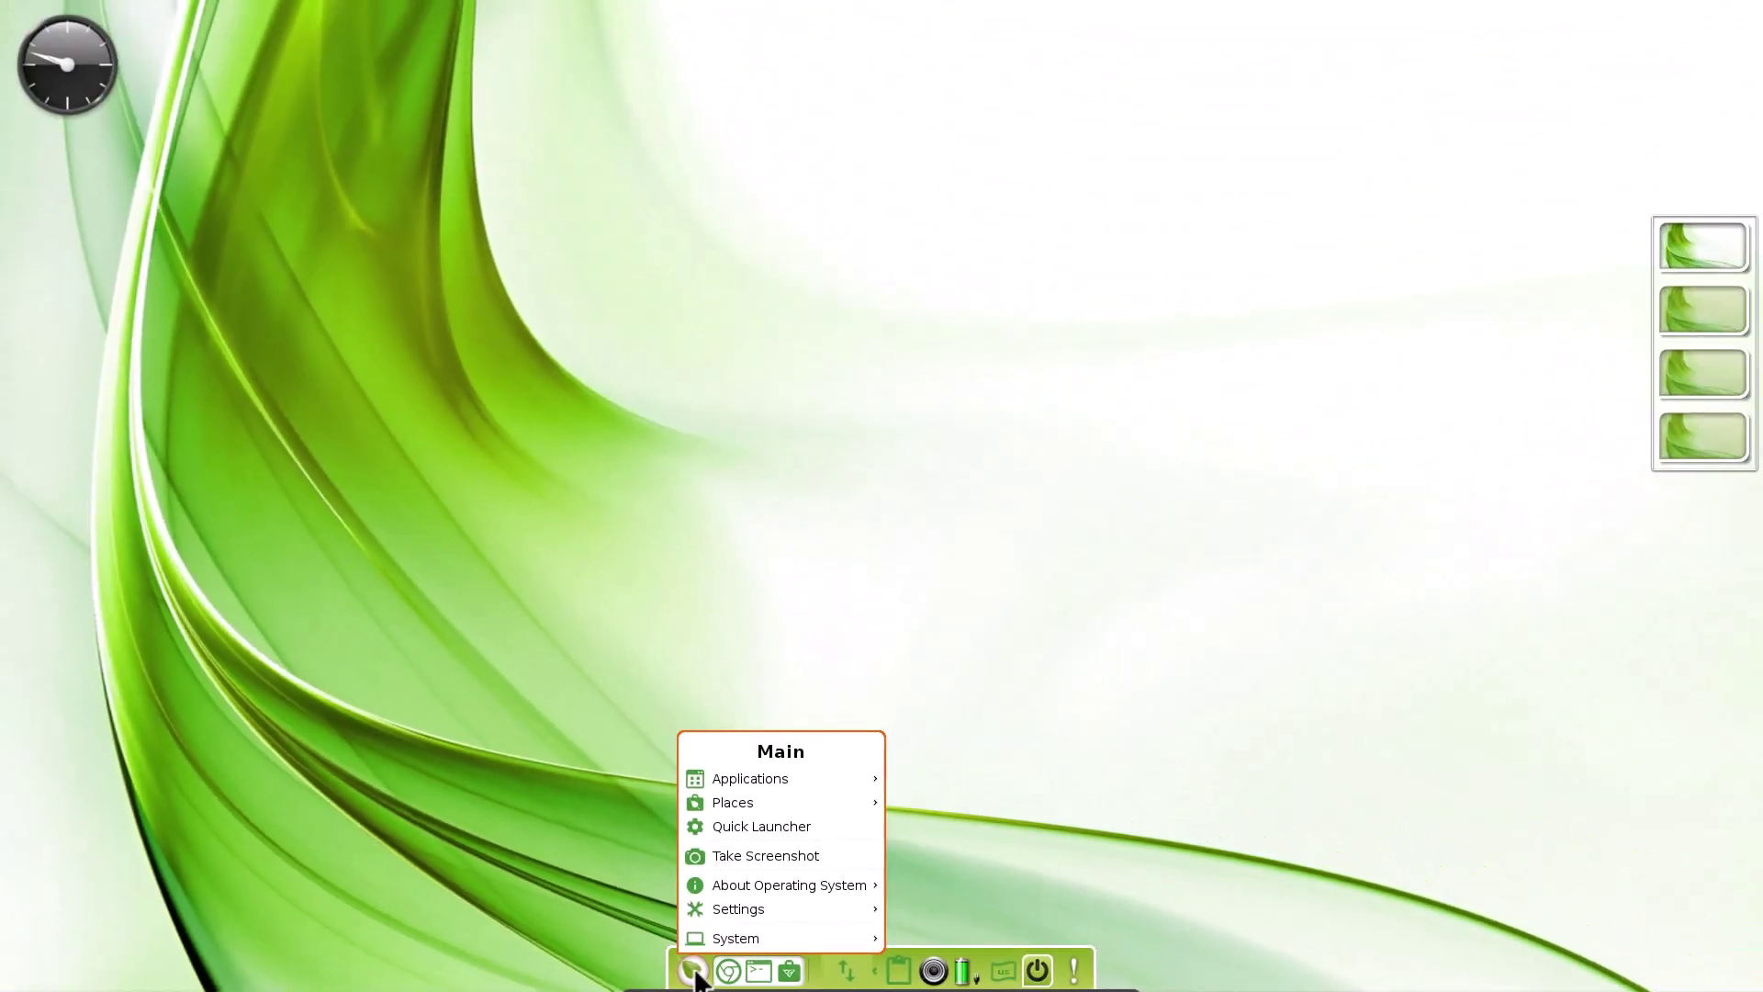
mouse_move(768, 911)
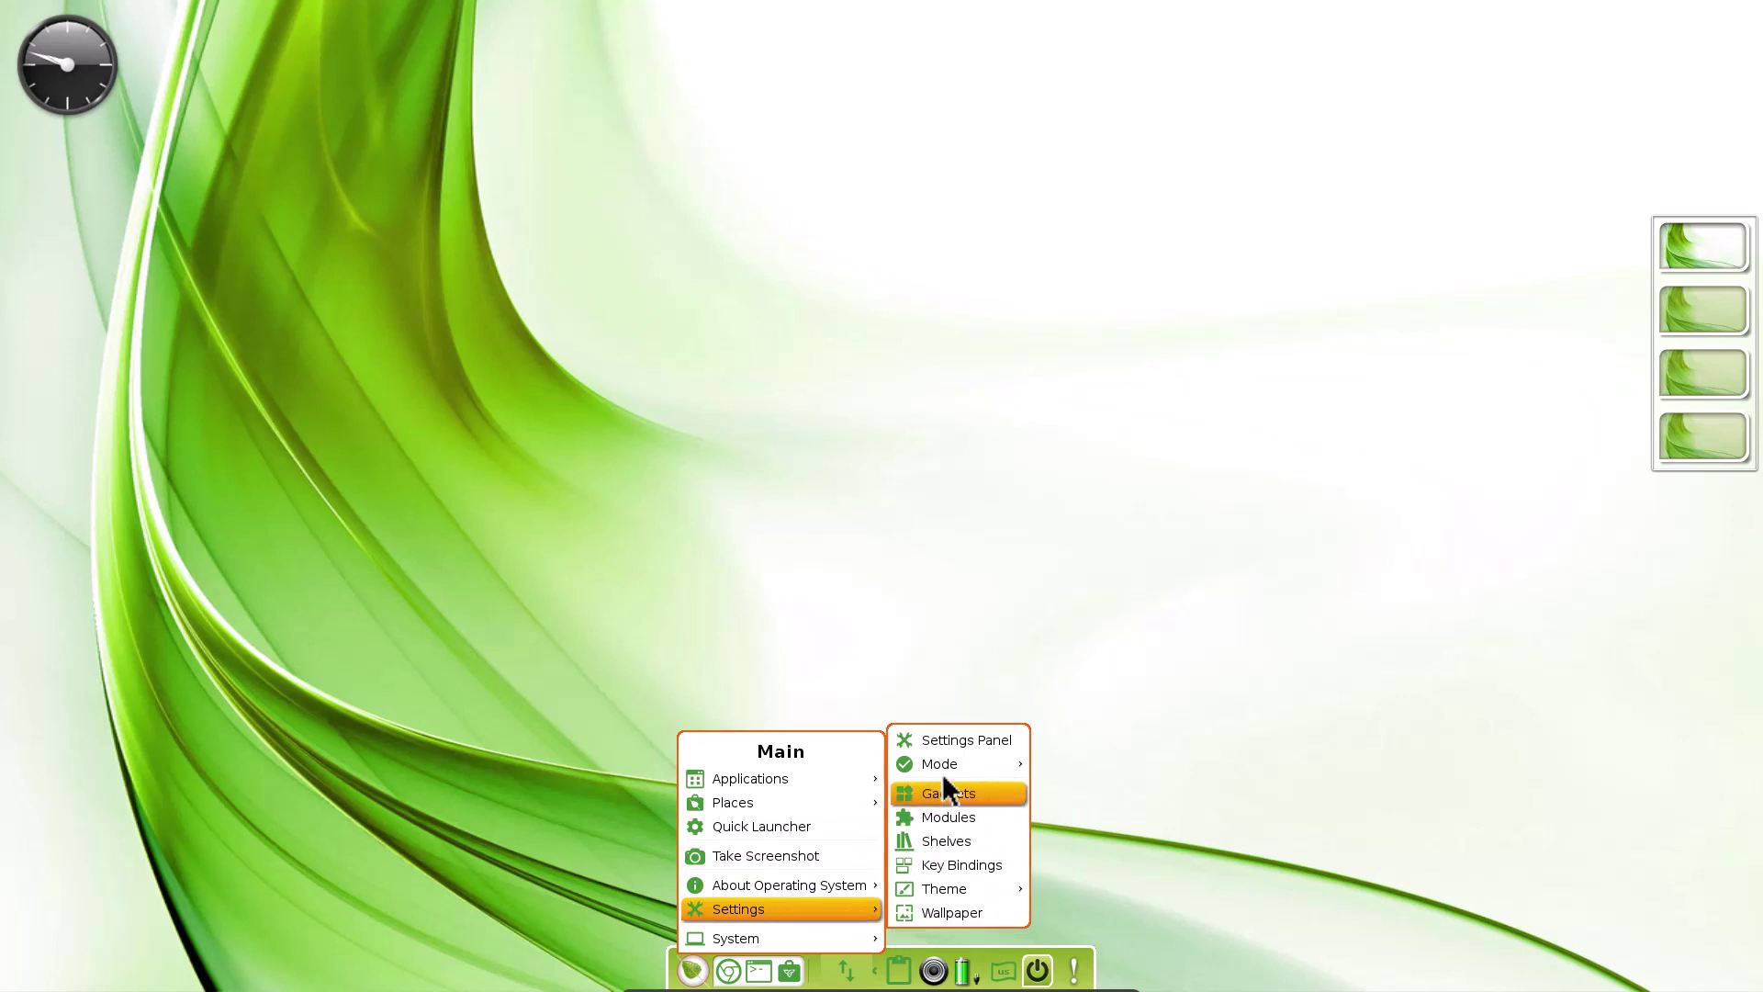
left_click(946, 742)
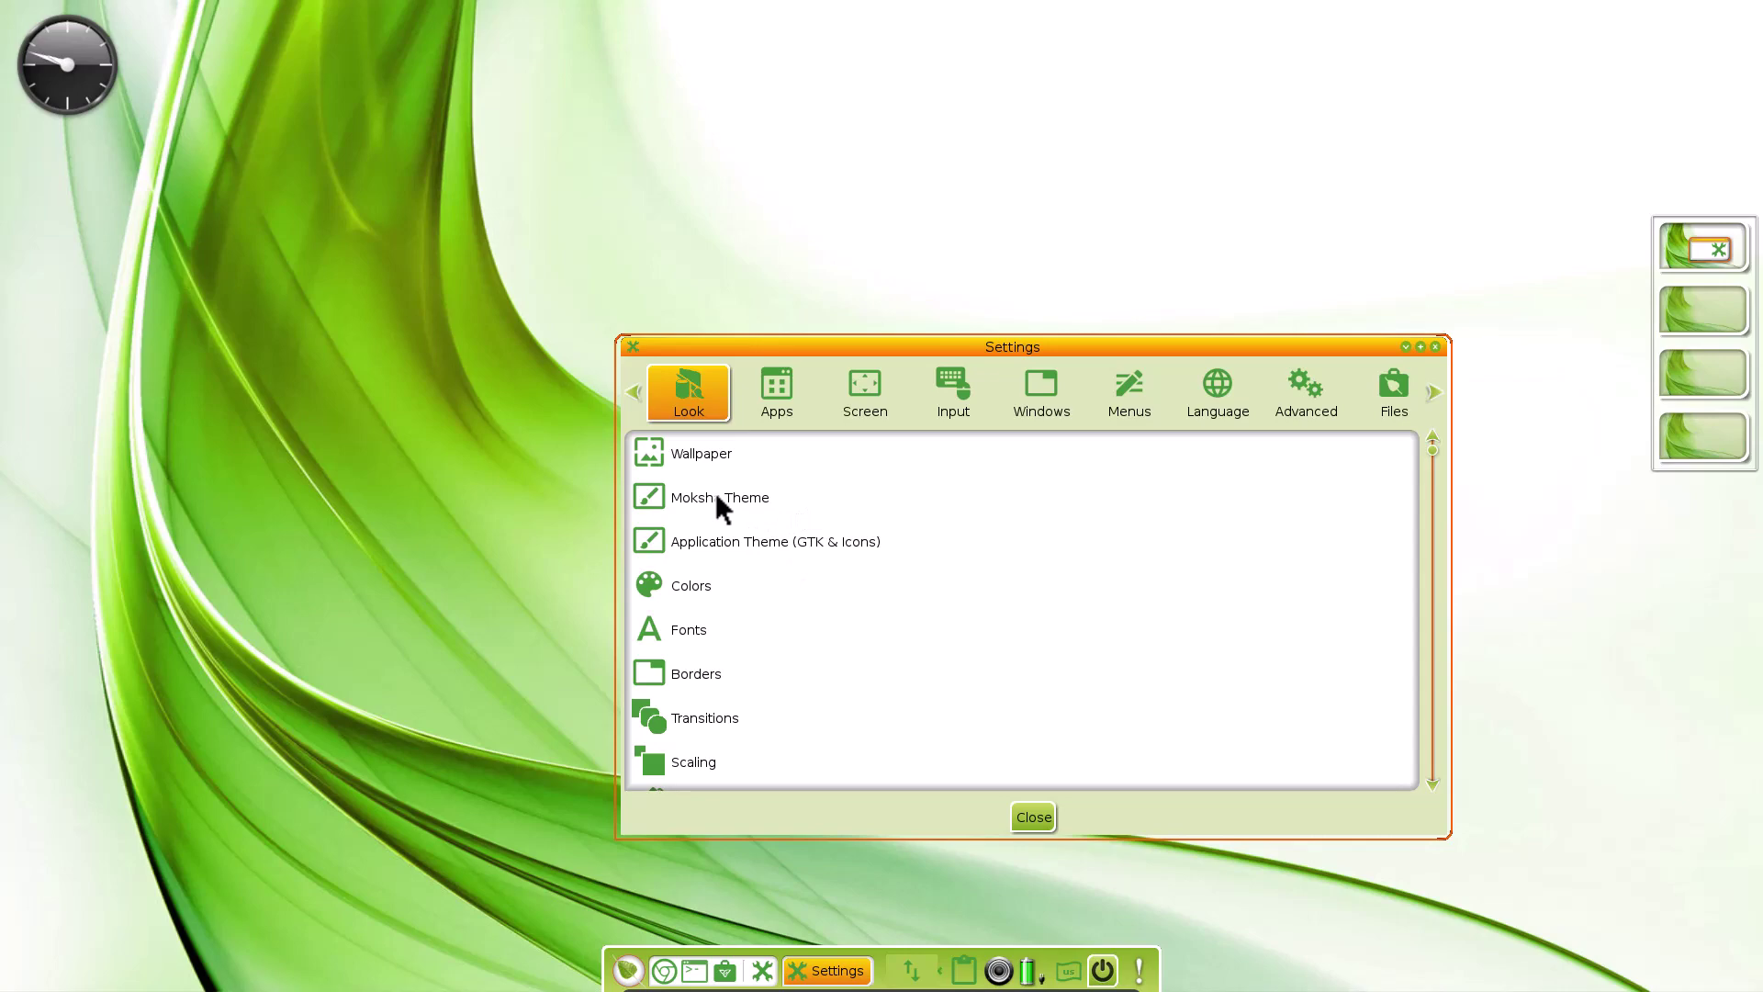
Open Moksha Theme and preview ArcDark, ArcGreen, Bling, BlueElectric, Crema and Detour
left_click(716, 495)
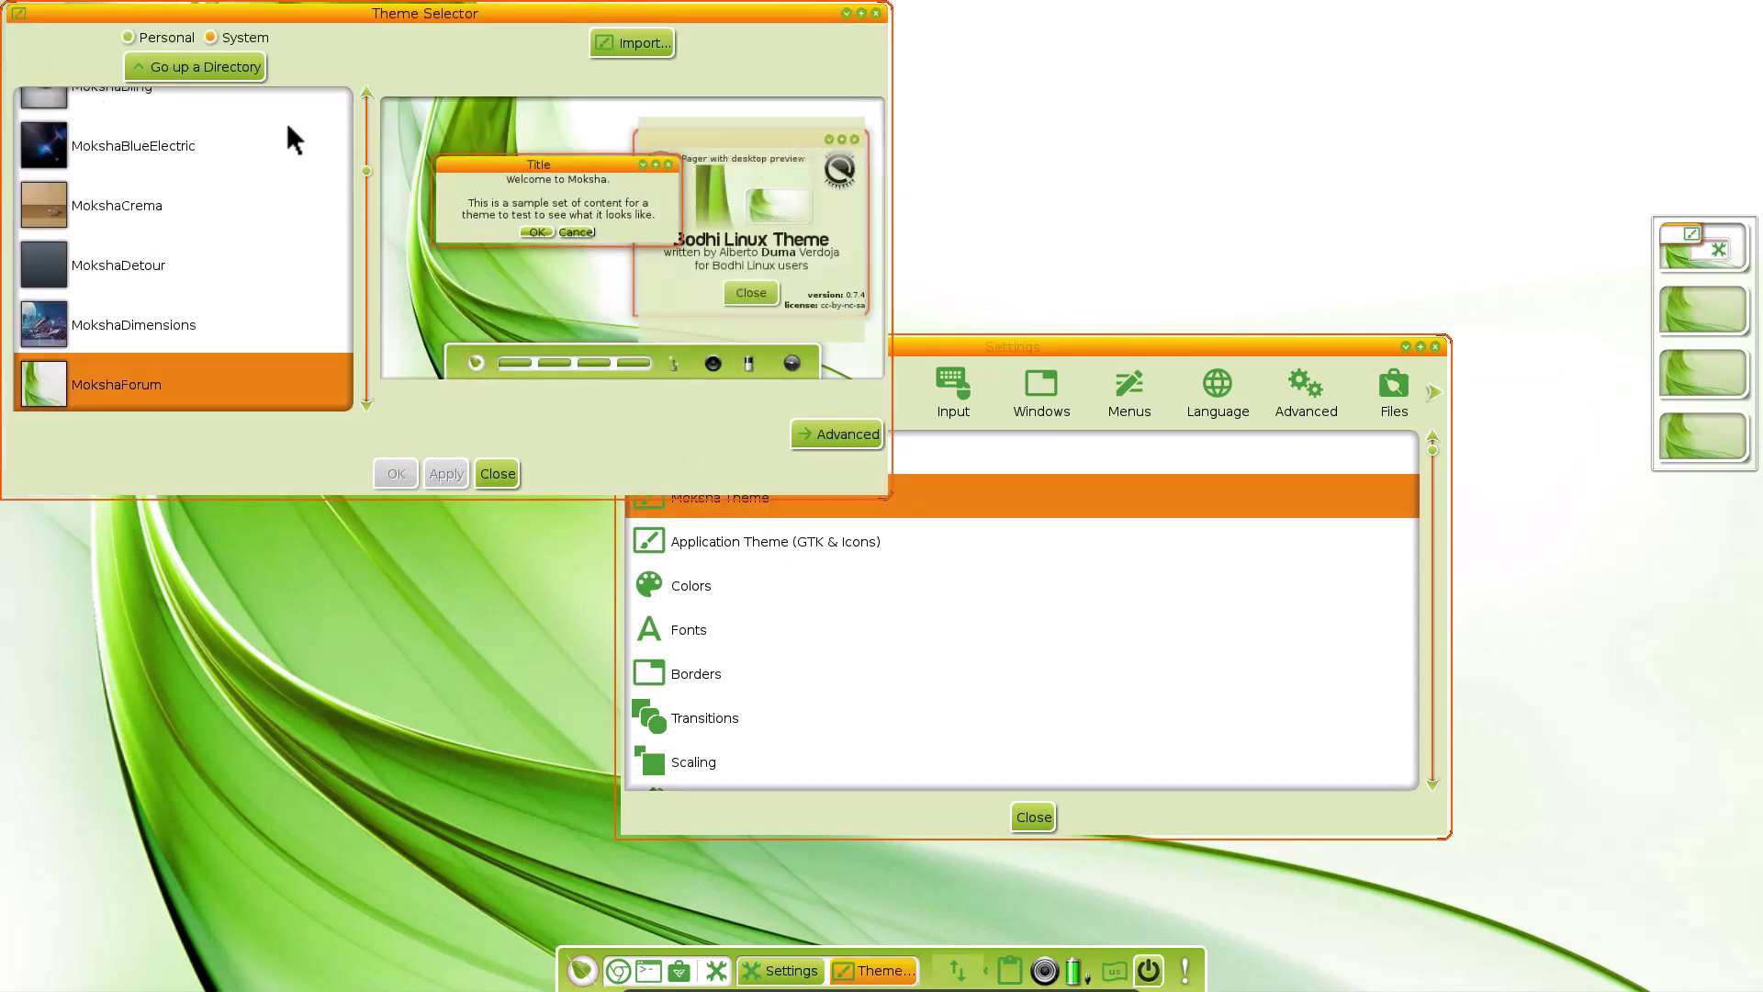
scroll(248, 299, "up", 4)
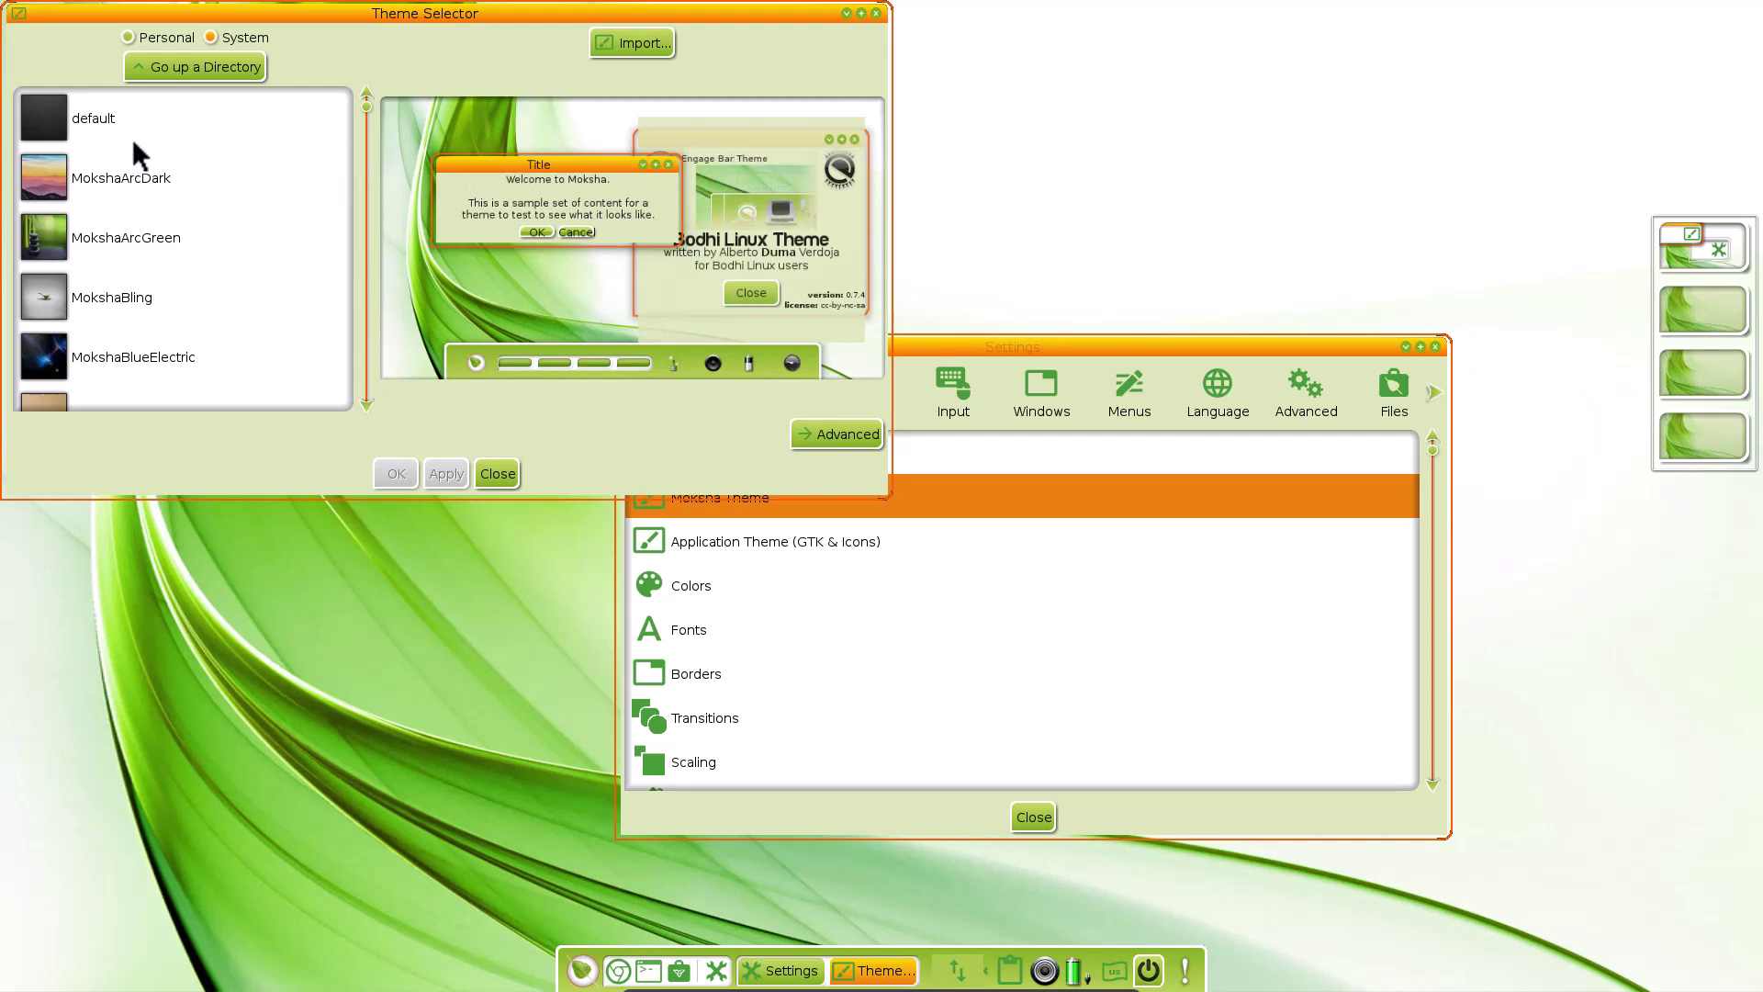
left_click(132, 168)
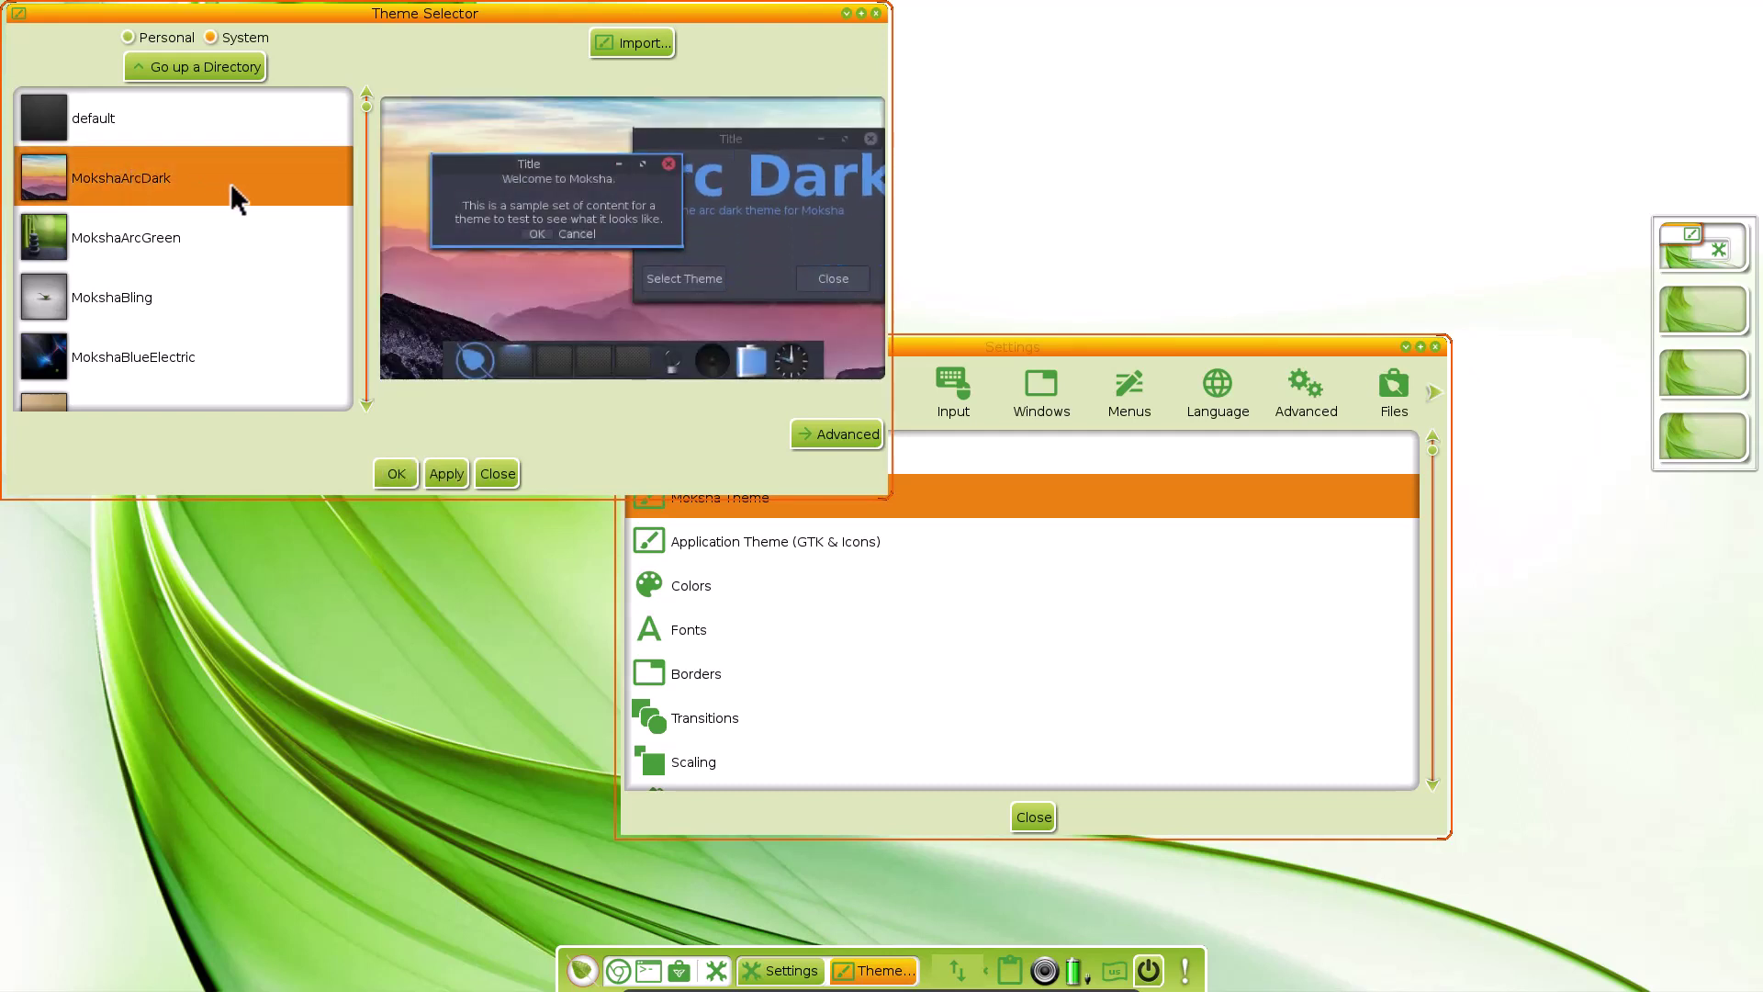
left_click(169, 234)
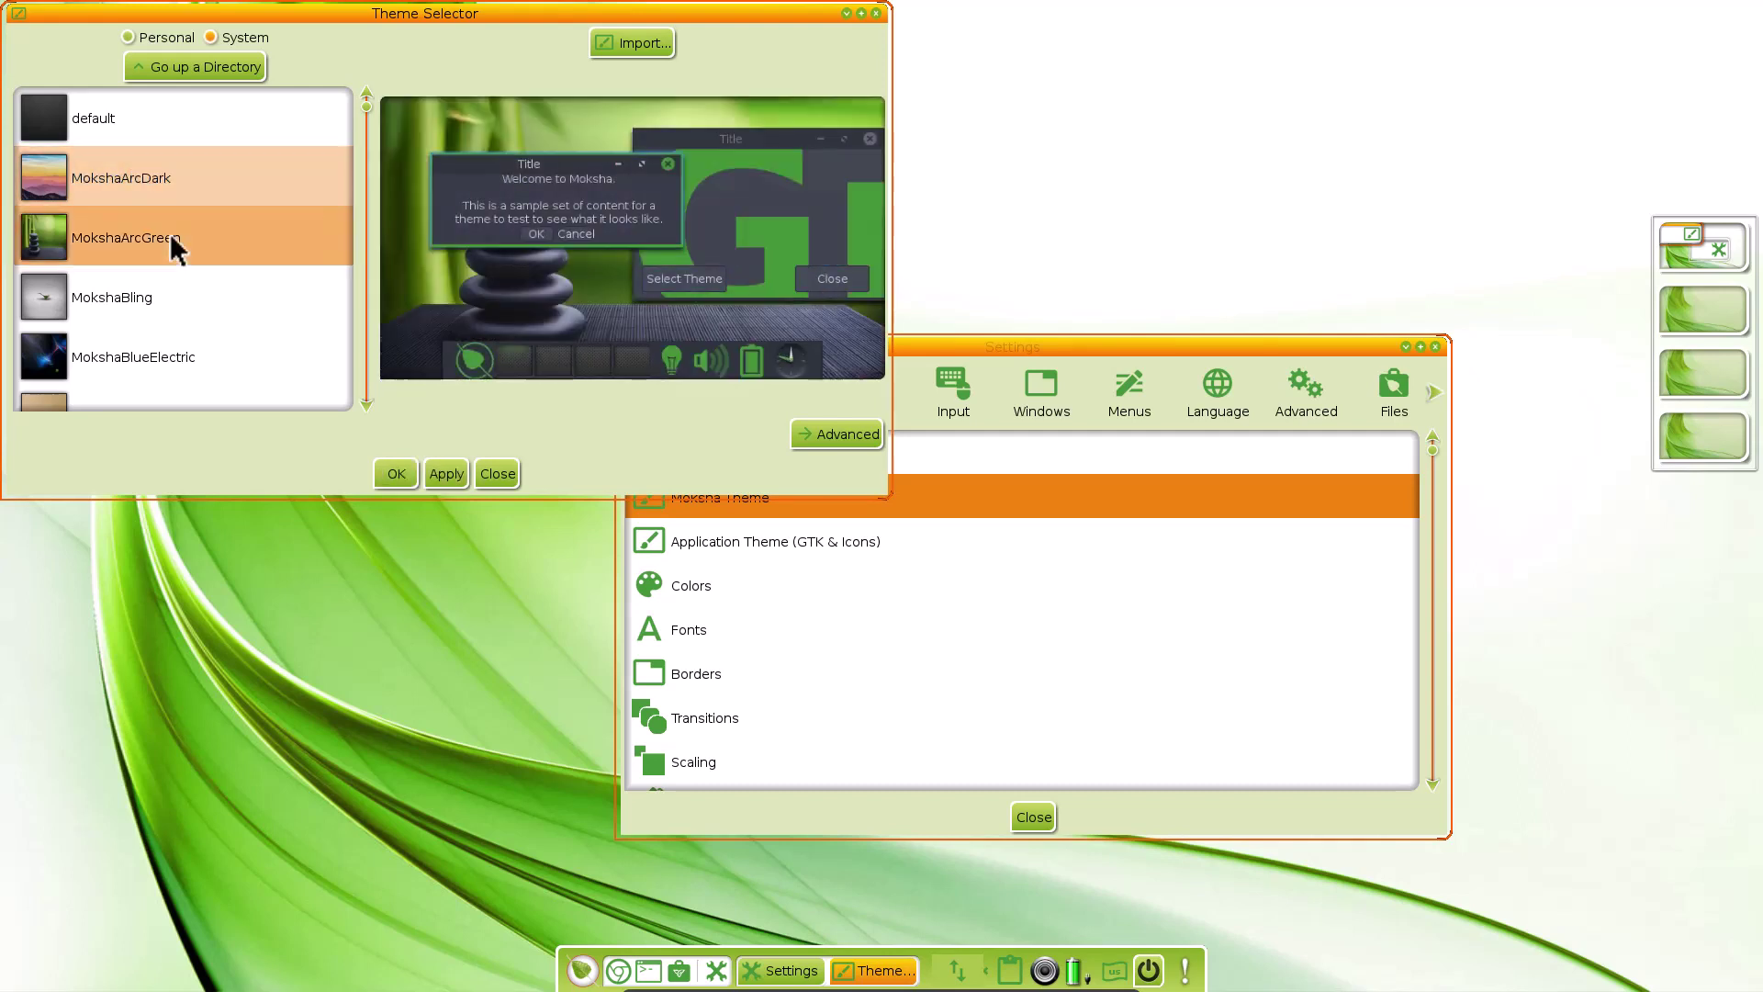
left_click(170, 283)
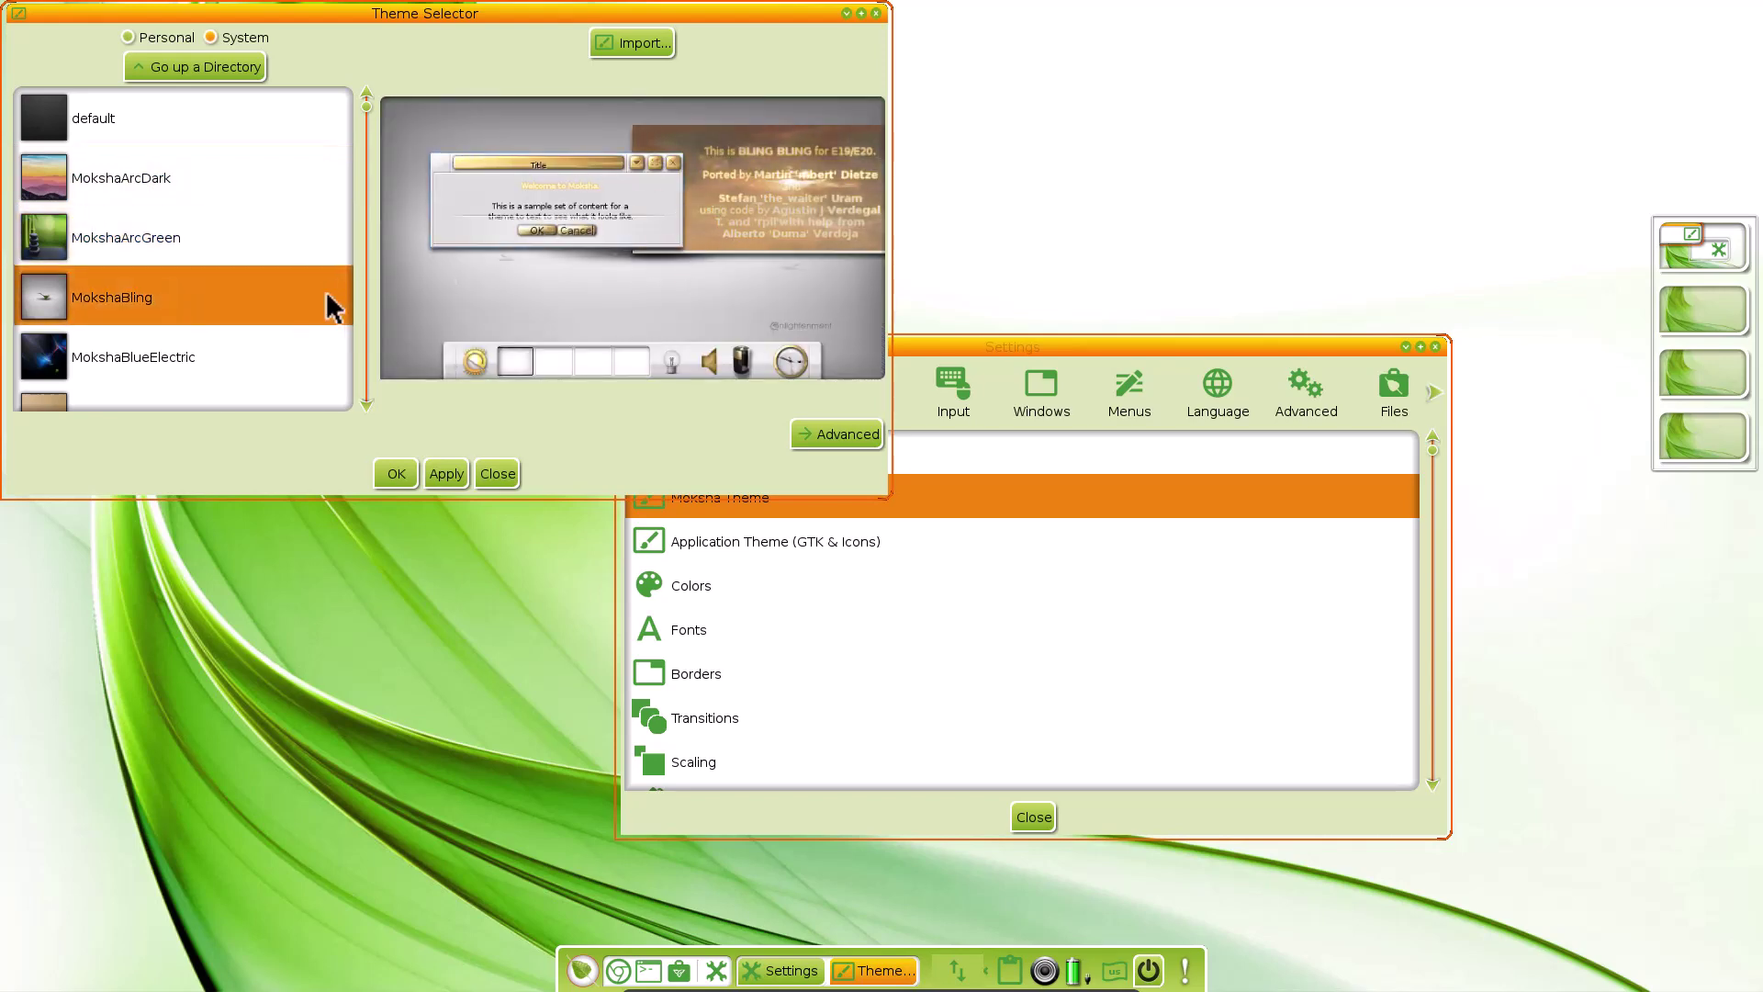
left_click(231, 355)
scroll(229, 358, "down", 2)
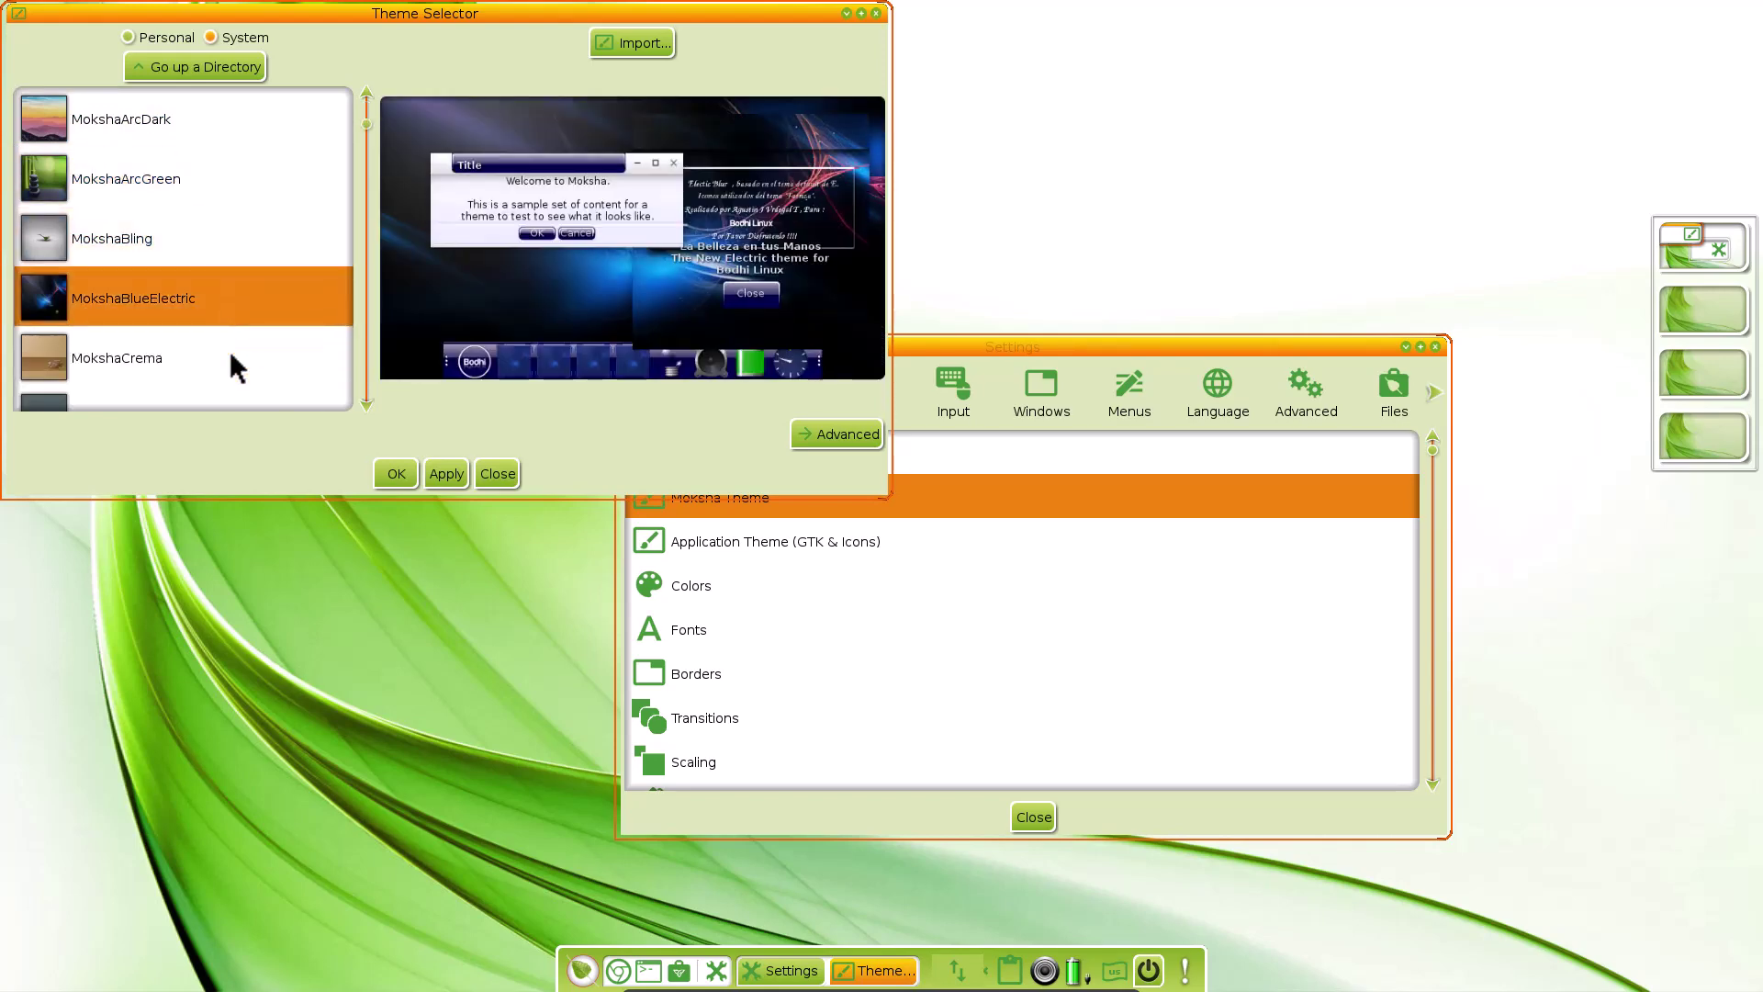
left_click(162, 337)
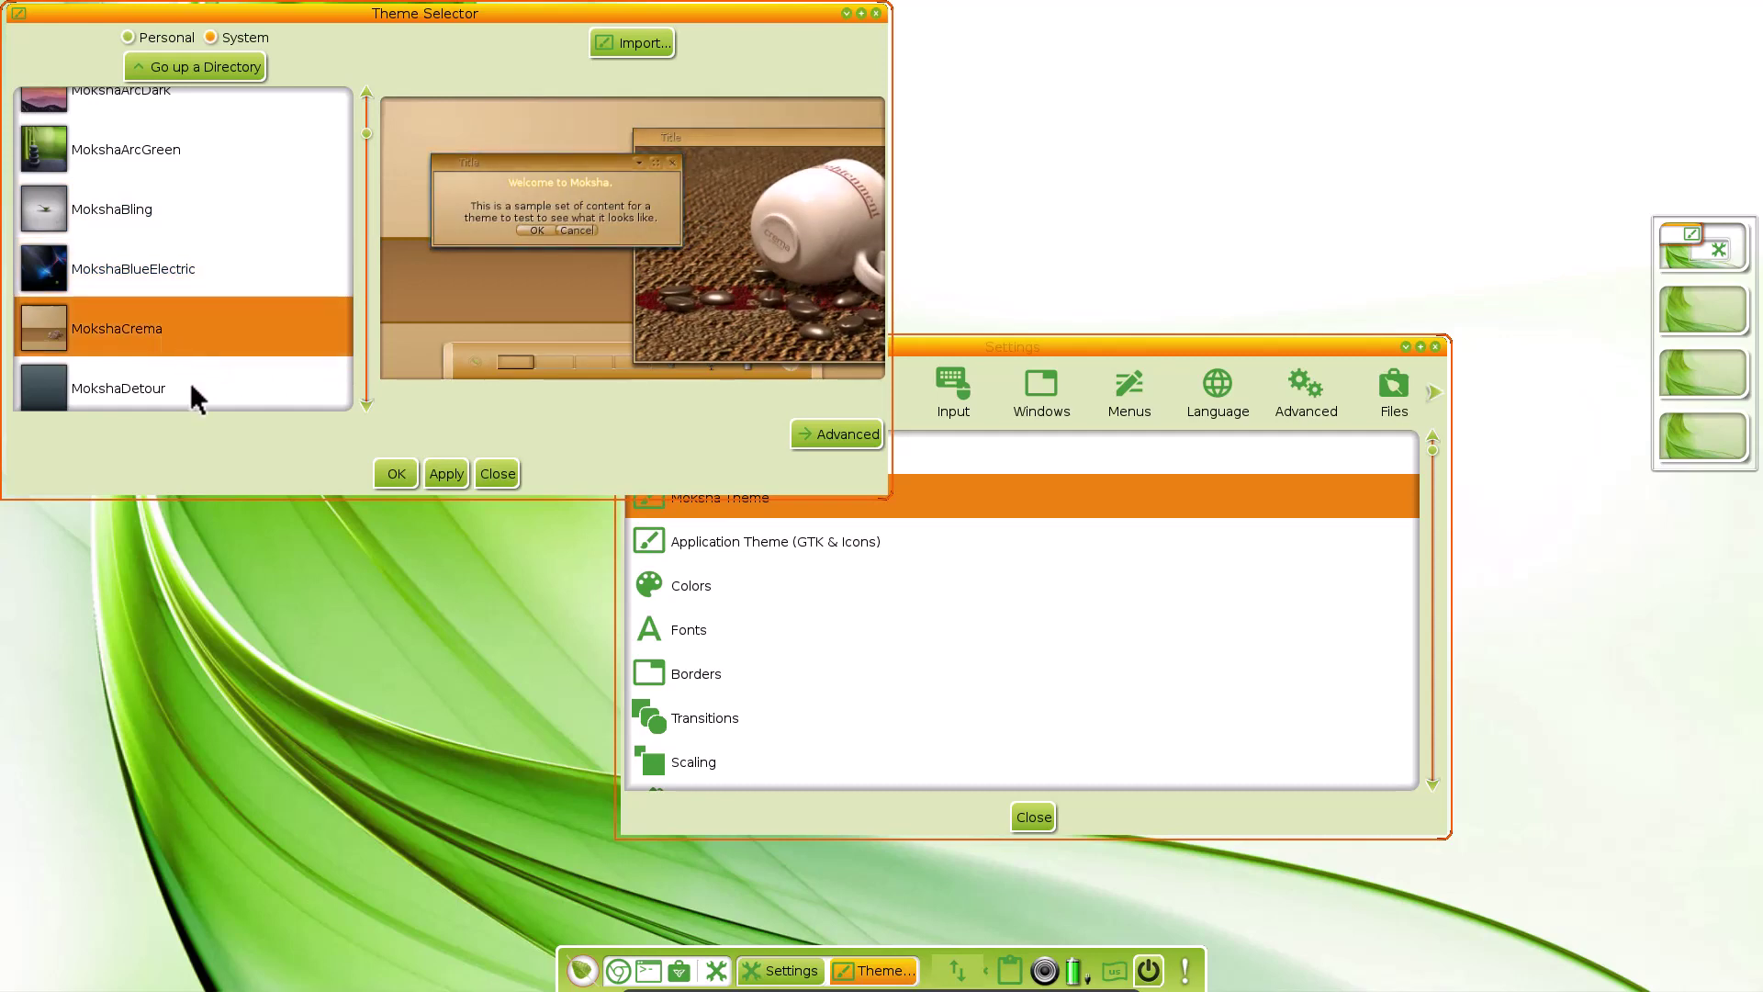
left_click(134, 377)
Preview the Dimensions, Forum, Green, Ice, Japan and KL4K themes
scroll(134, 377, "down", 4)
scroll(134, 377, "down", 1)
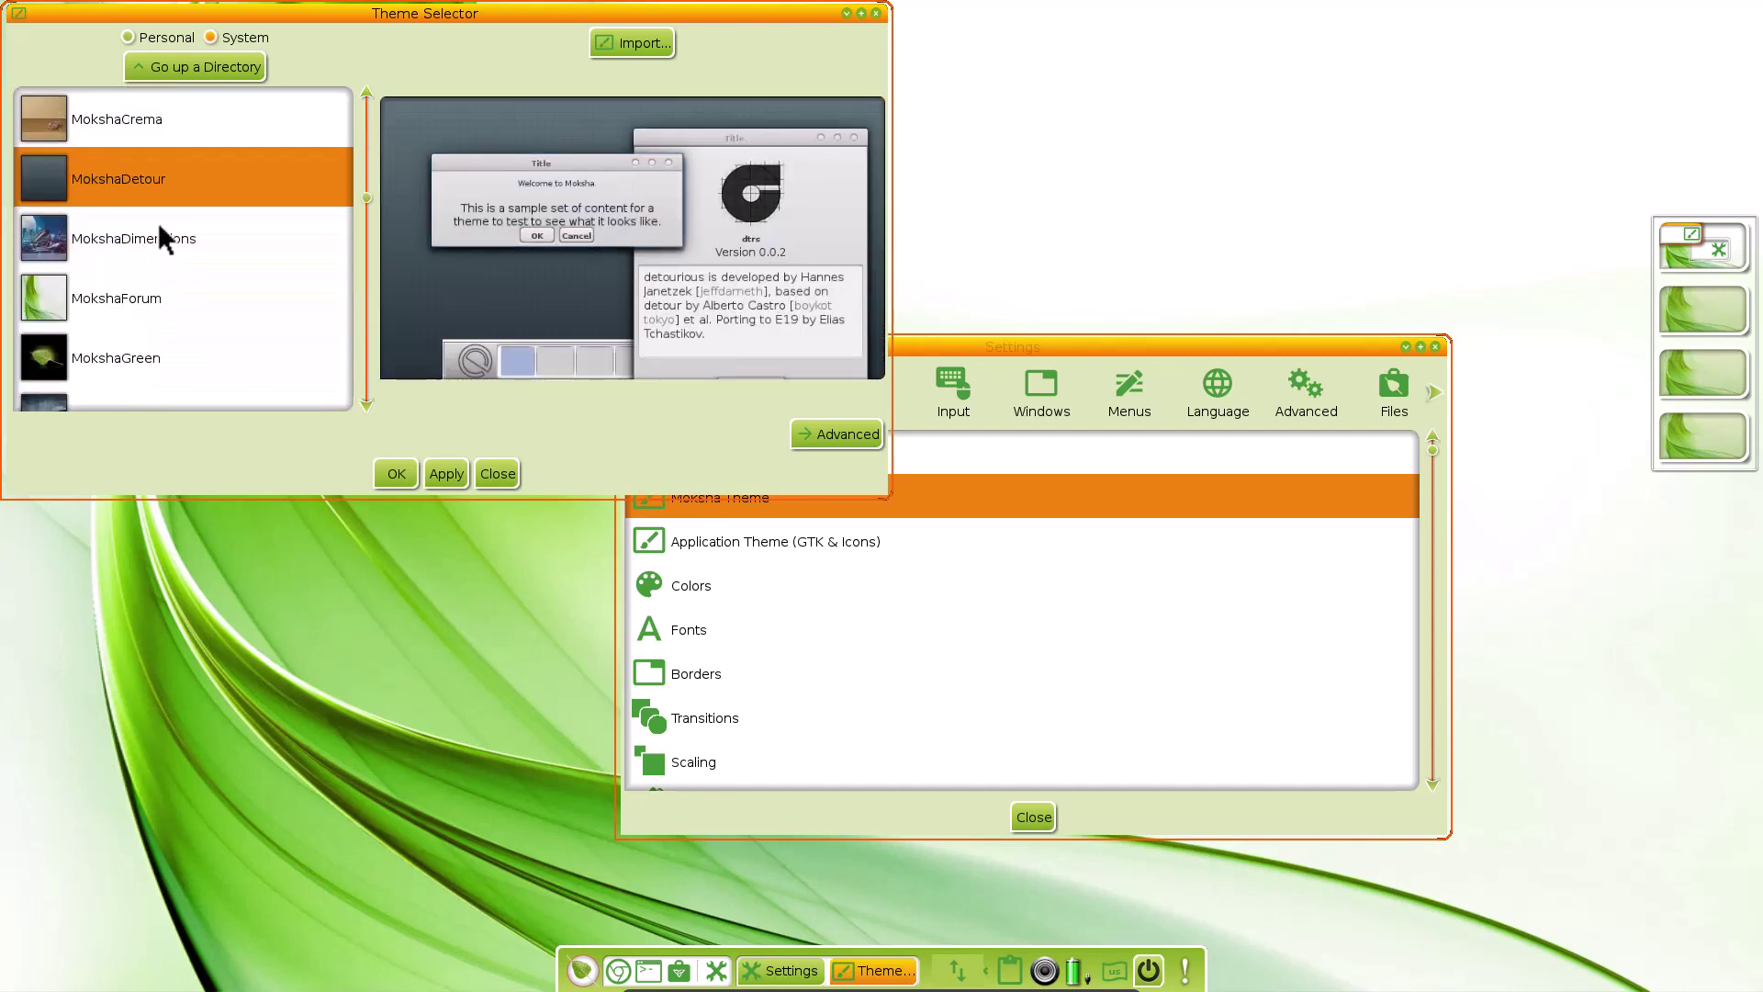
left_click(158, 225)
left_click(158, 285)
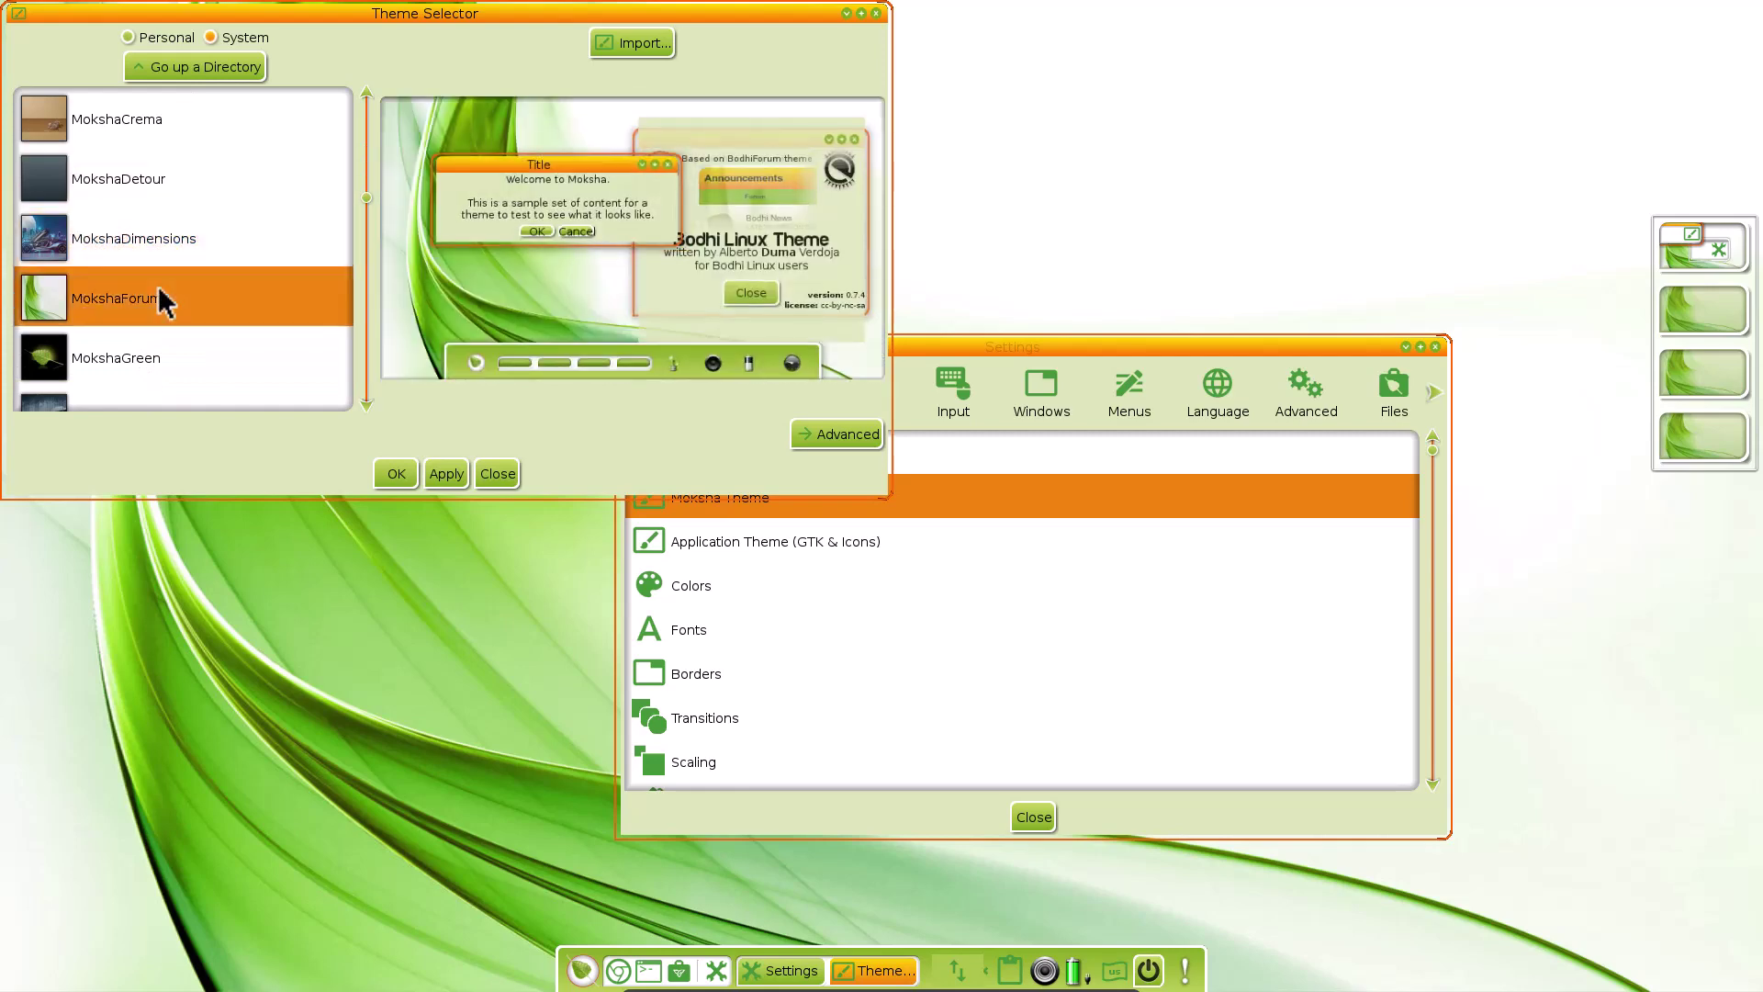
left_click(158, 356)
scroll(157, 357, "down", 3)
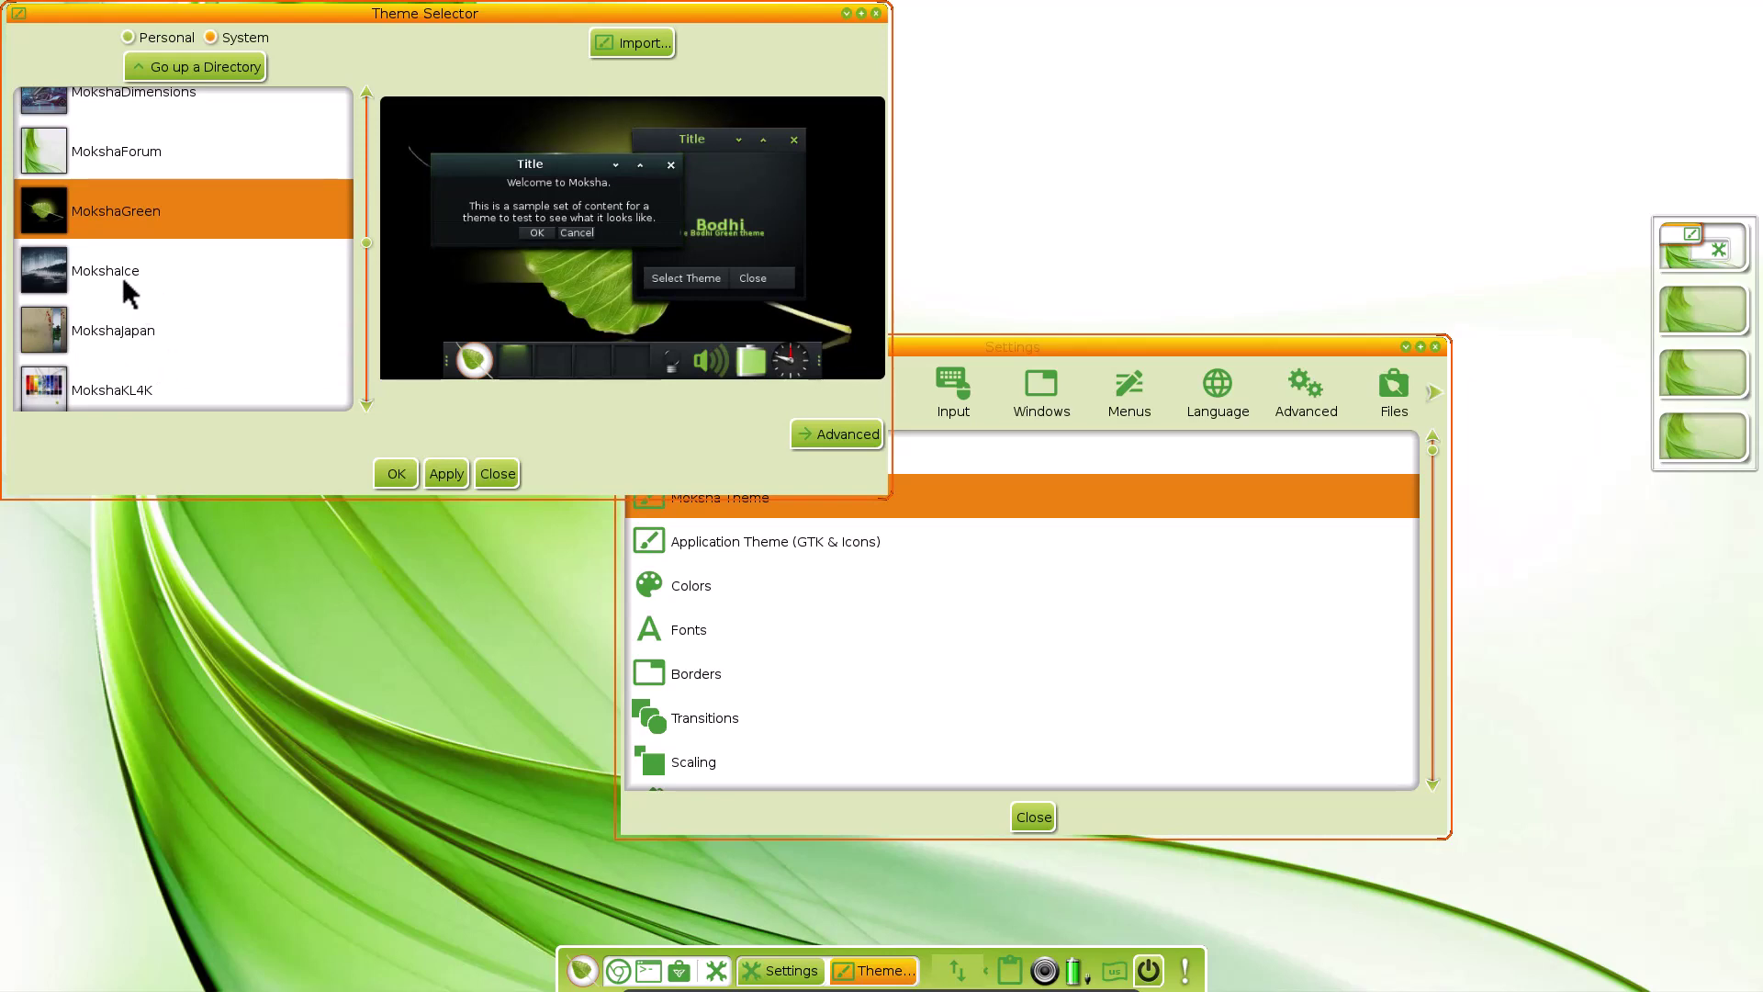
left_click(93, 271)
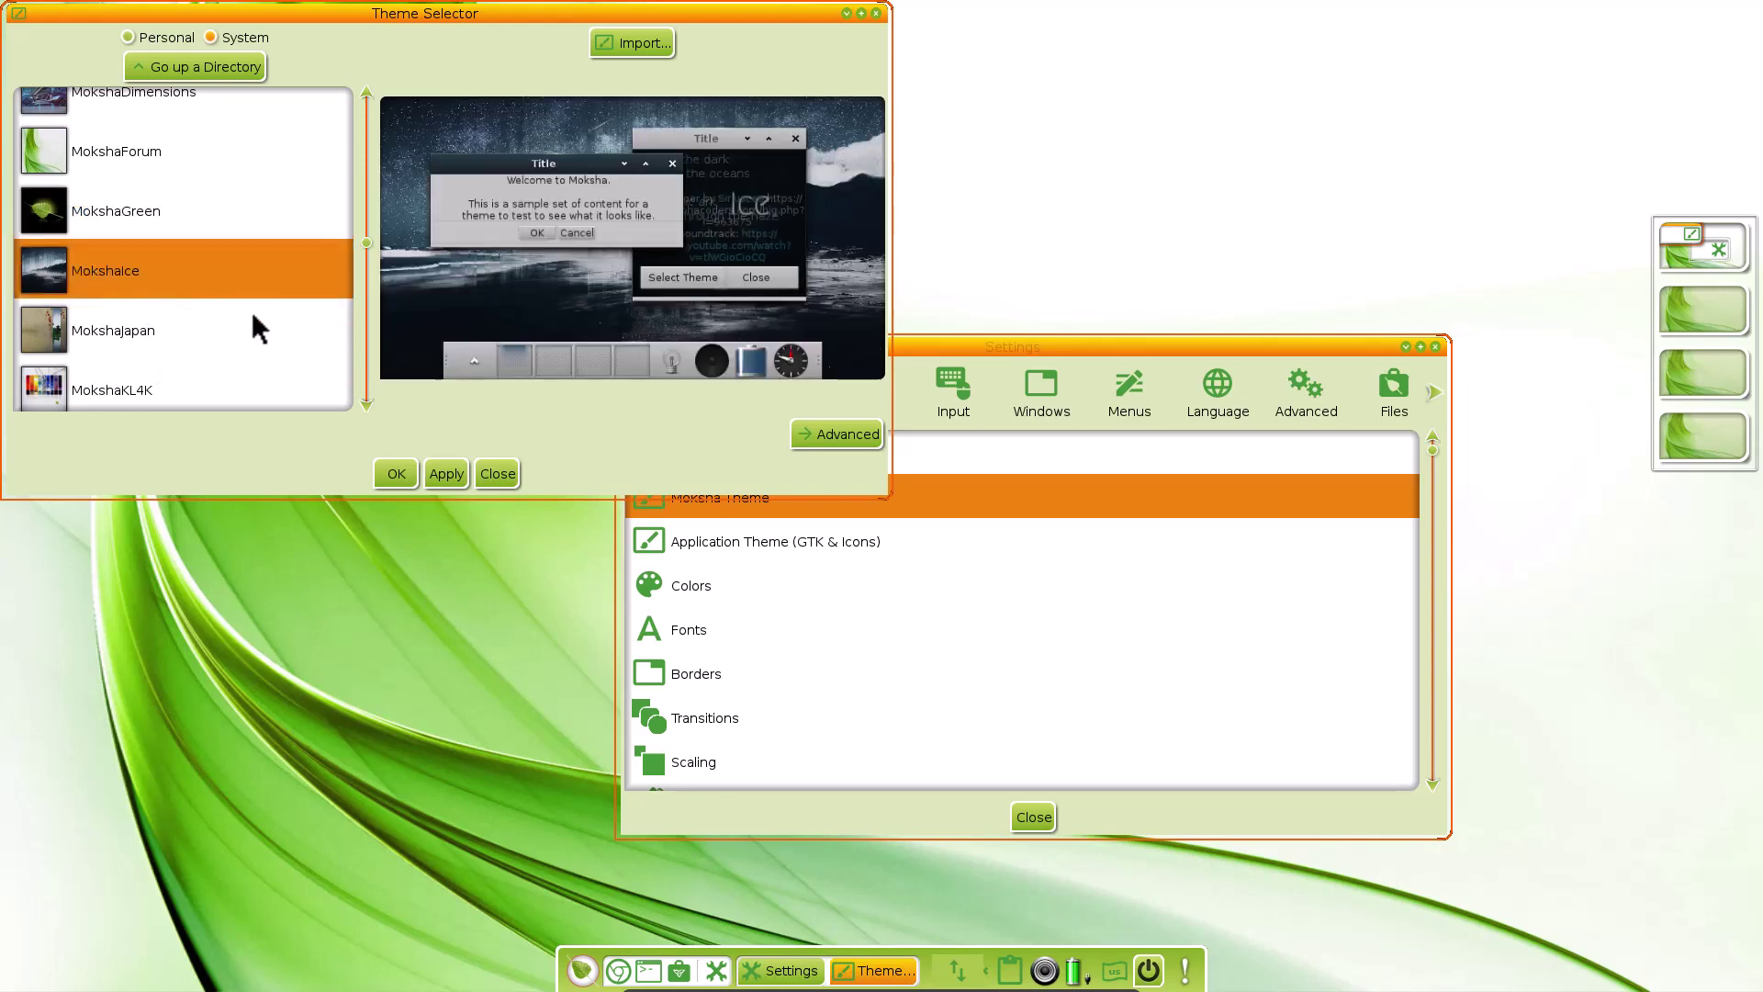
left_click(96, 332)
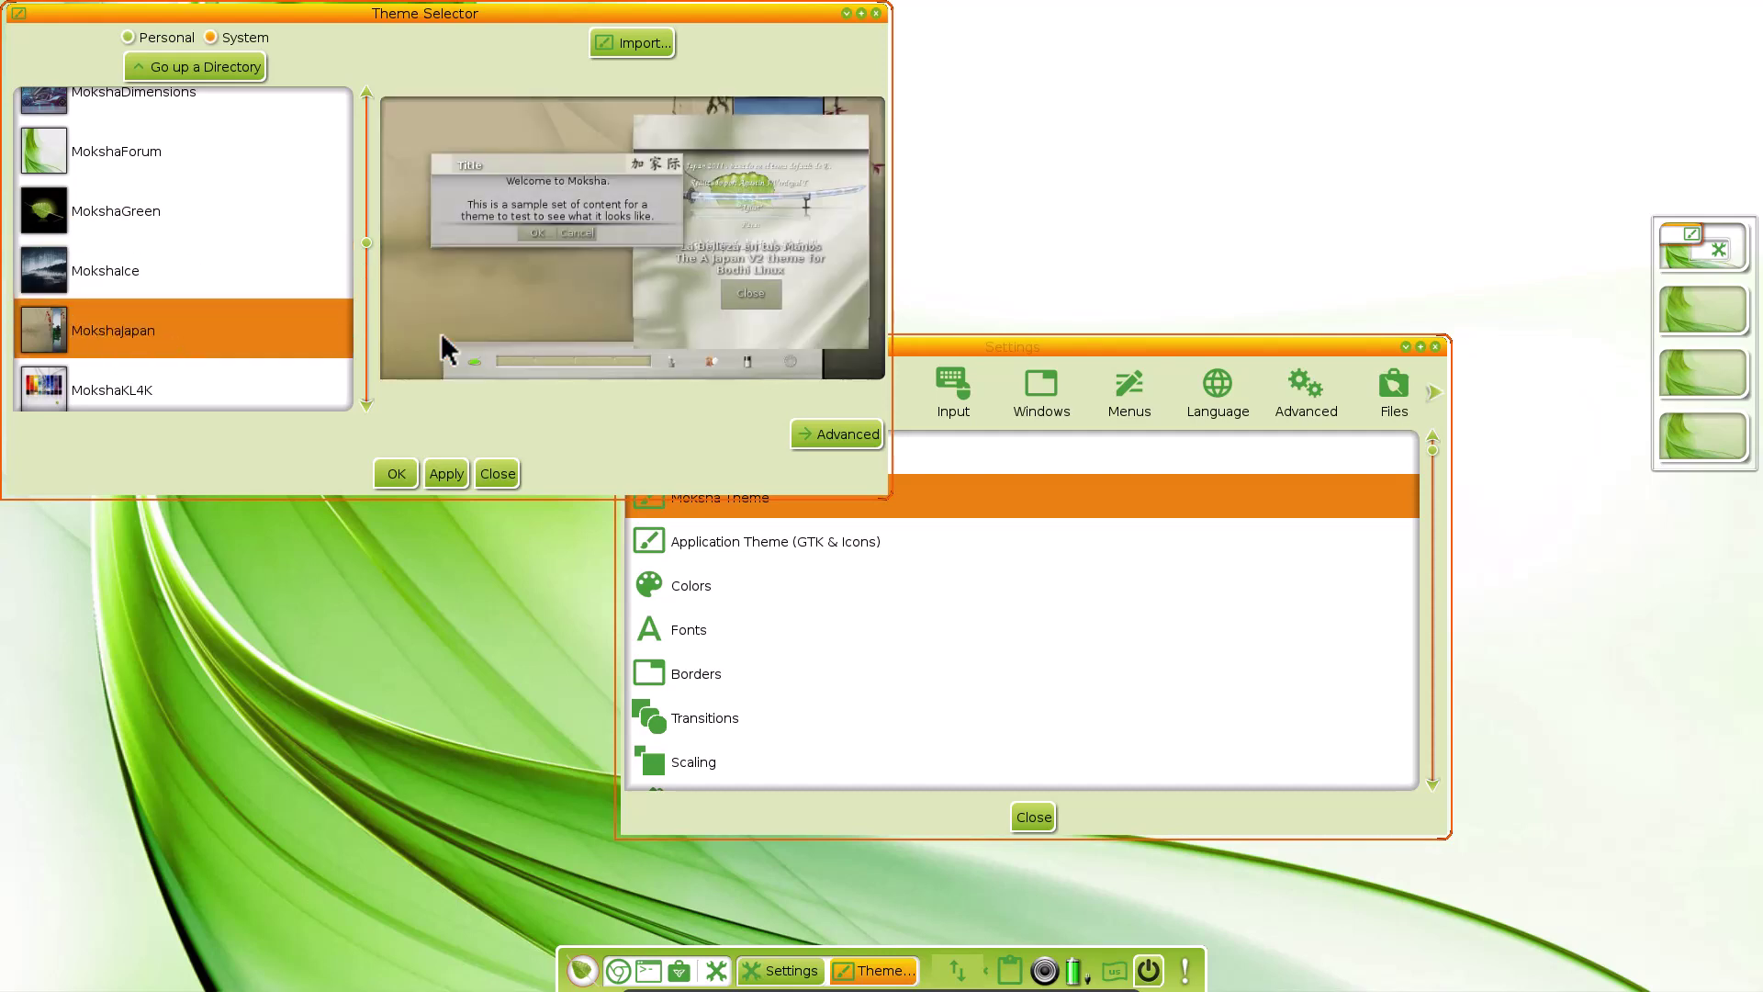
left_click(119, 394)
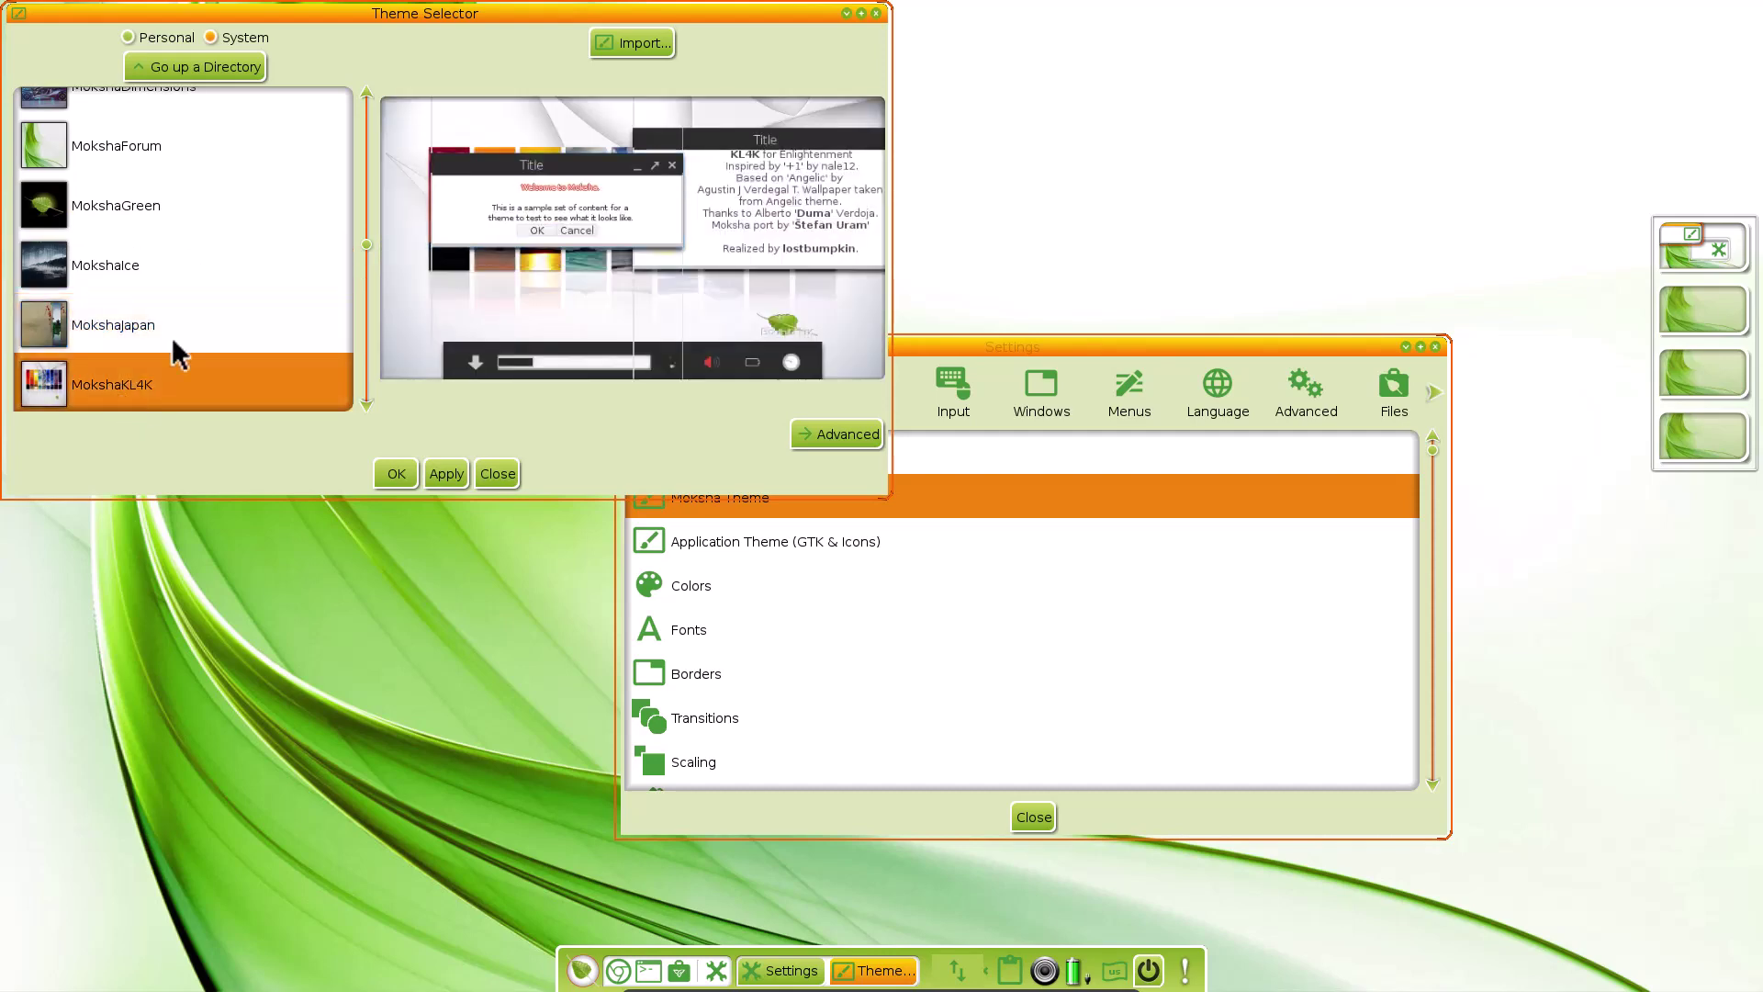
Apply the MokshaKL4K theme and check it on the desktop
left_click(447, 473)
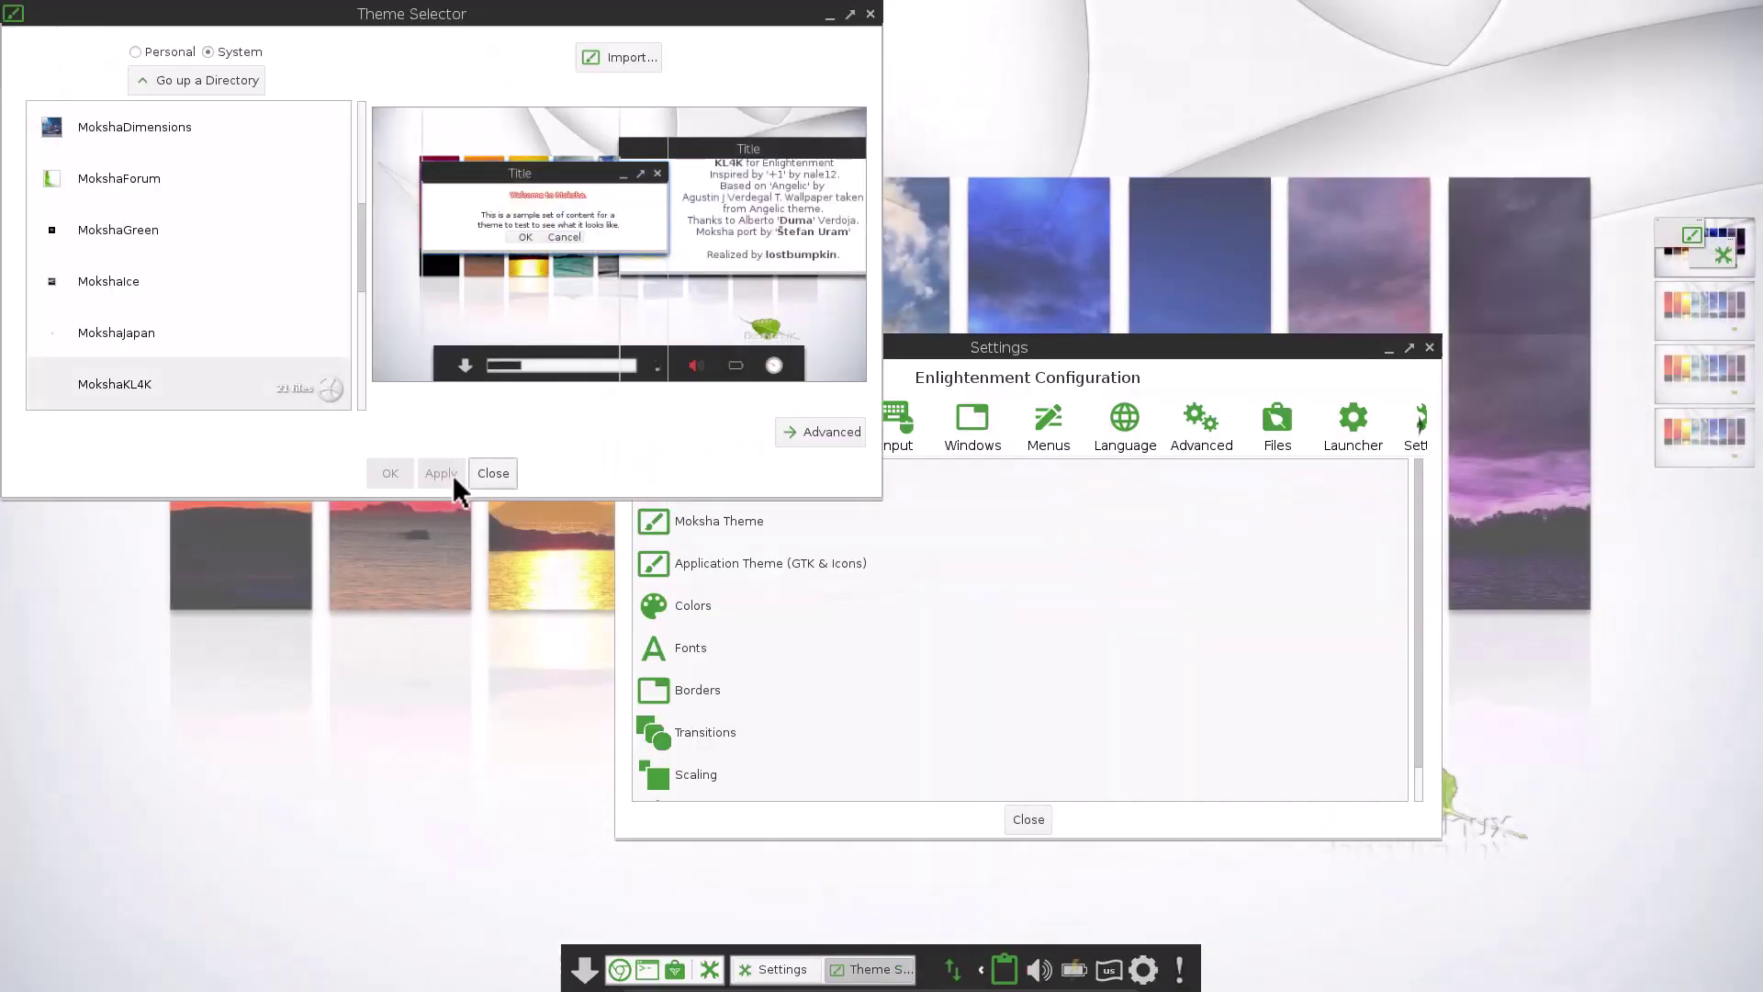
left_click(830, 17)
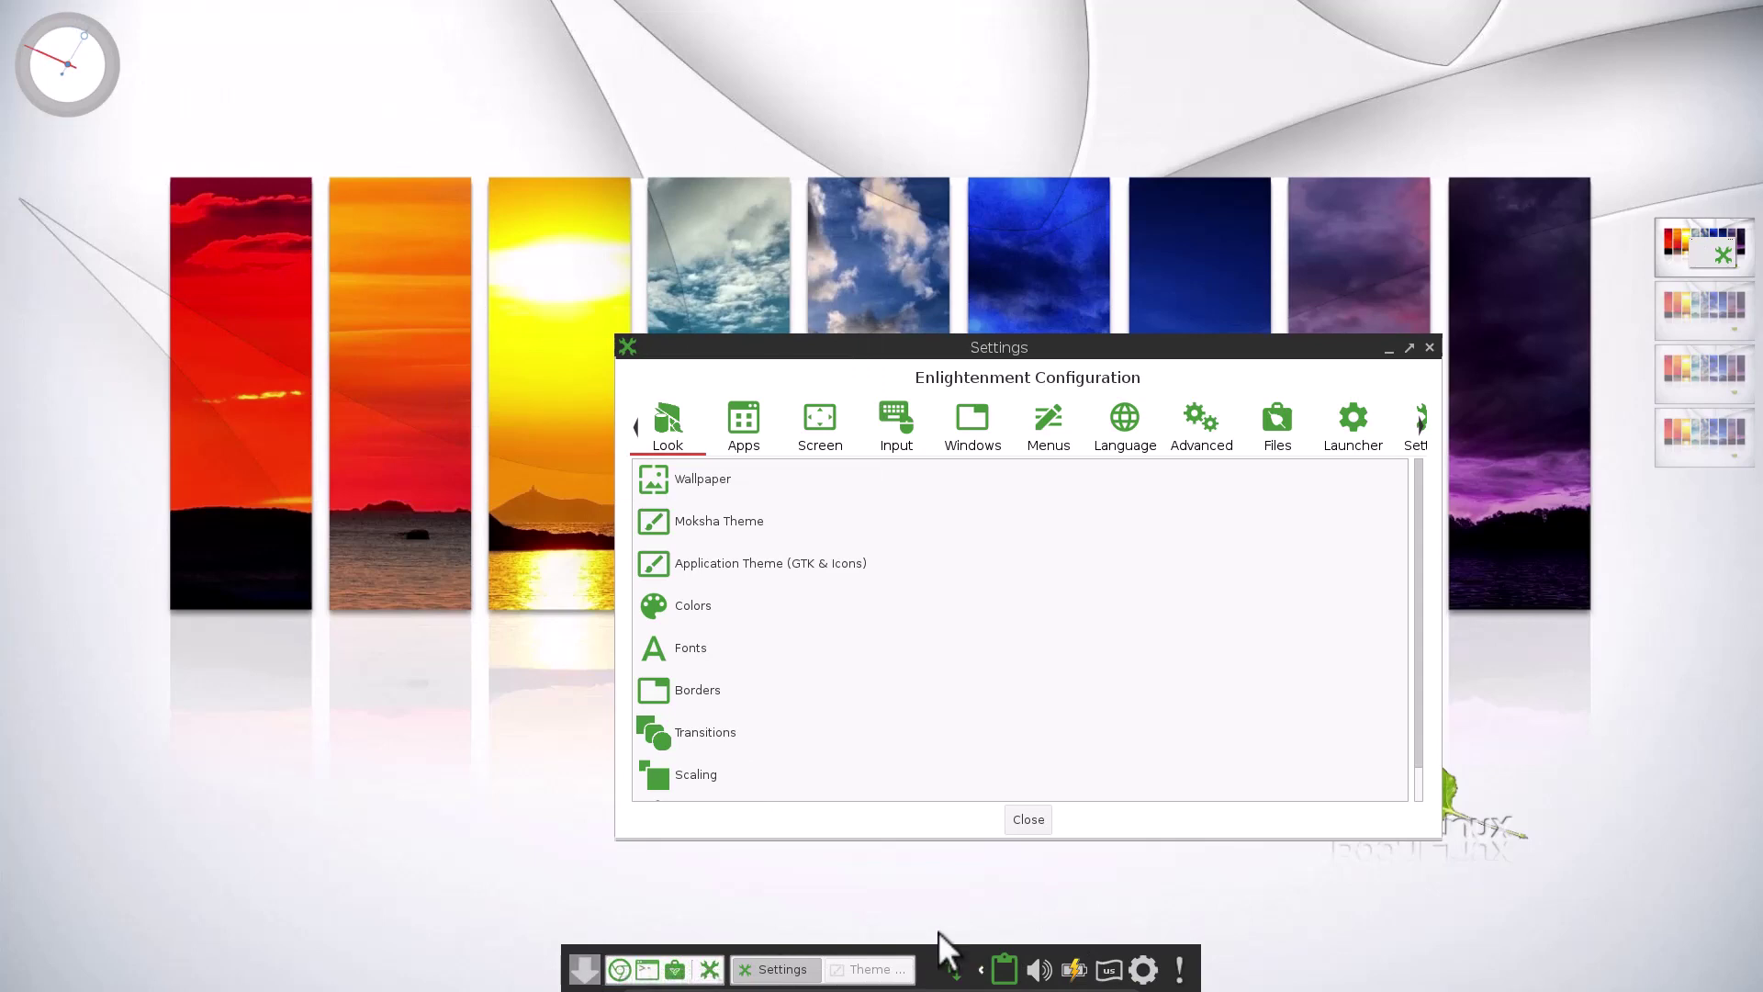
left_click(865, 979)
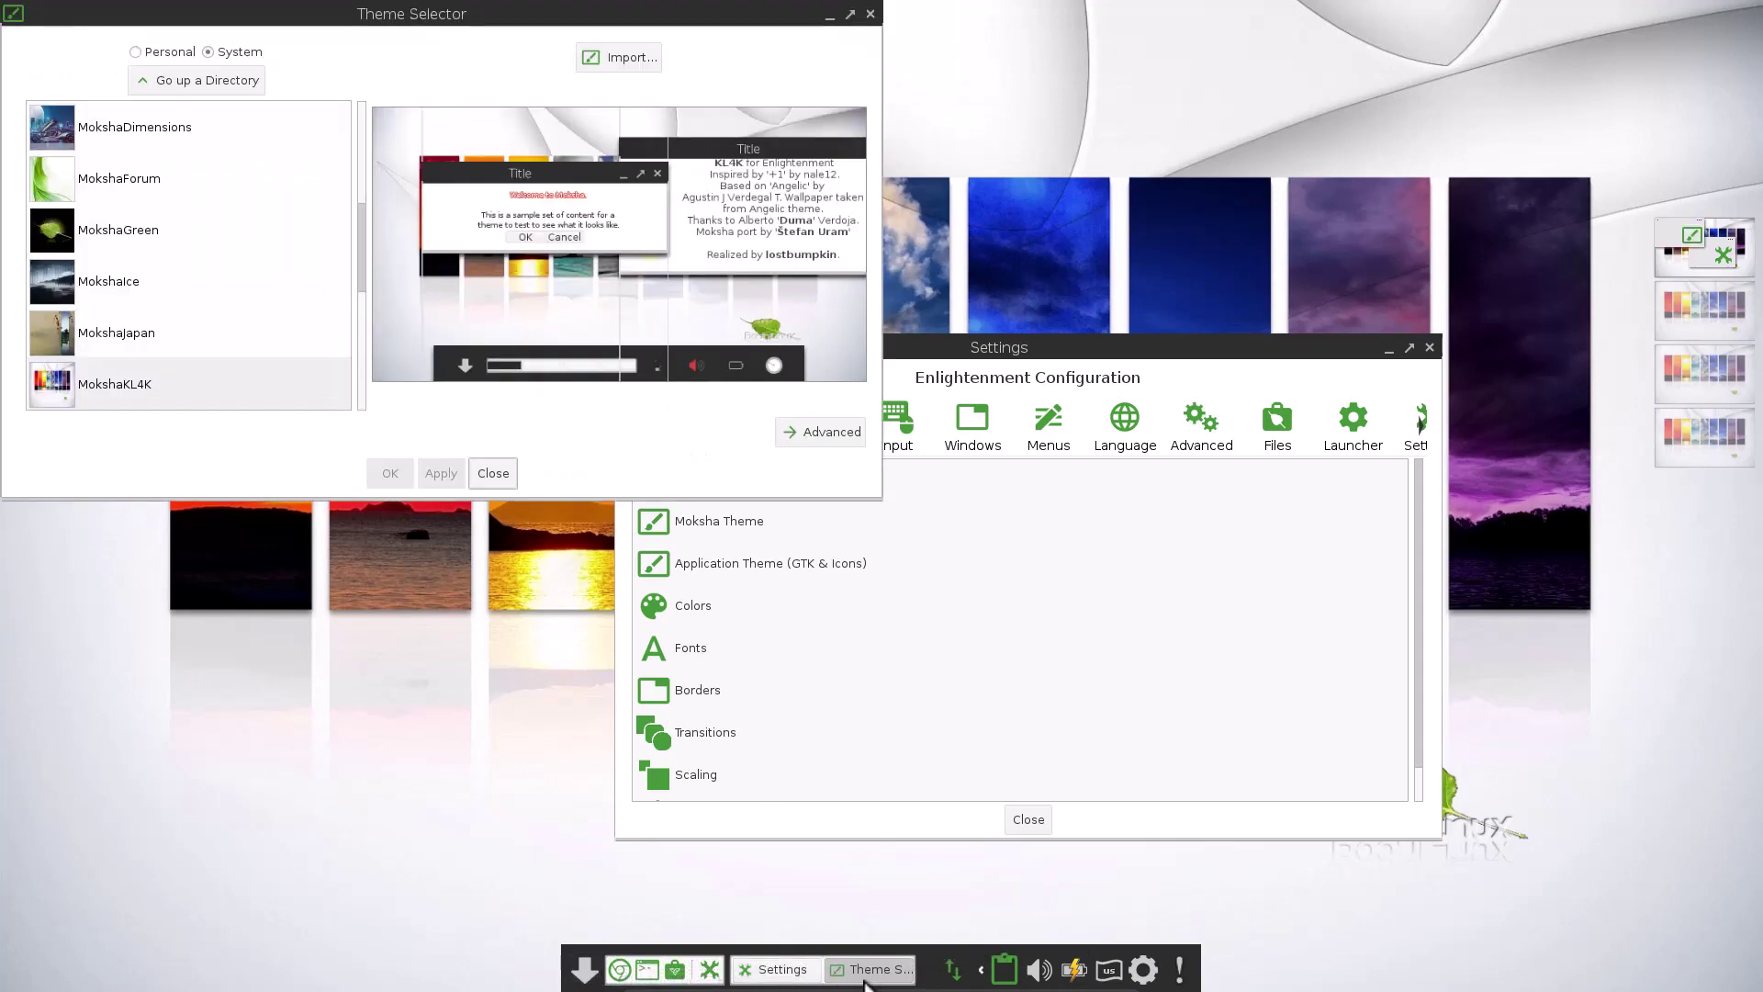
Apply MokshaMoonlight, close Theme Selector, and move the Settings window up-left
scroll(204, 270, "down", 3)
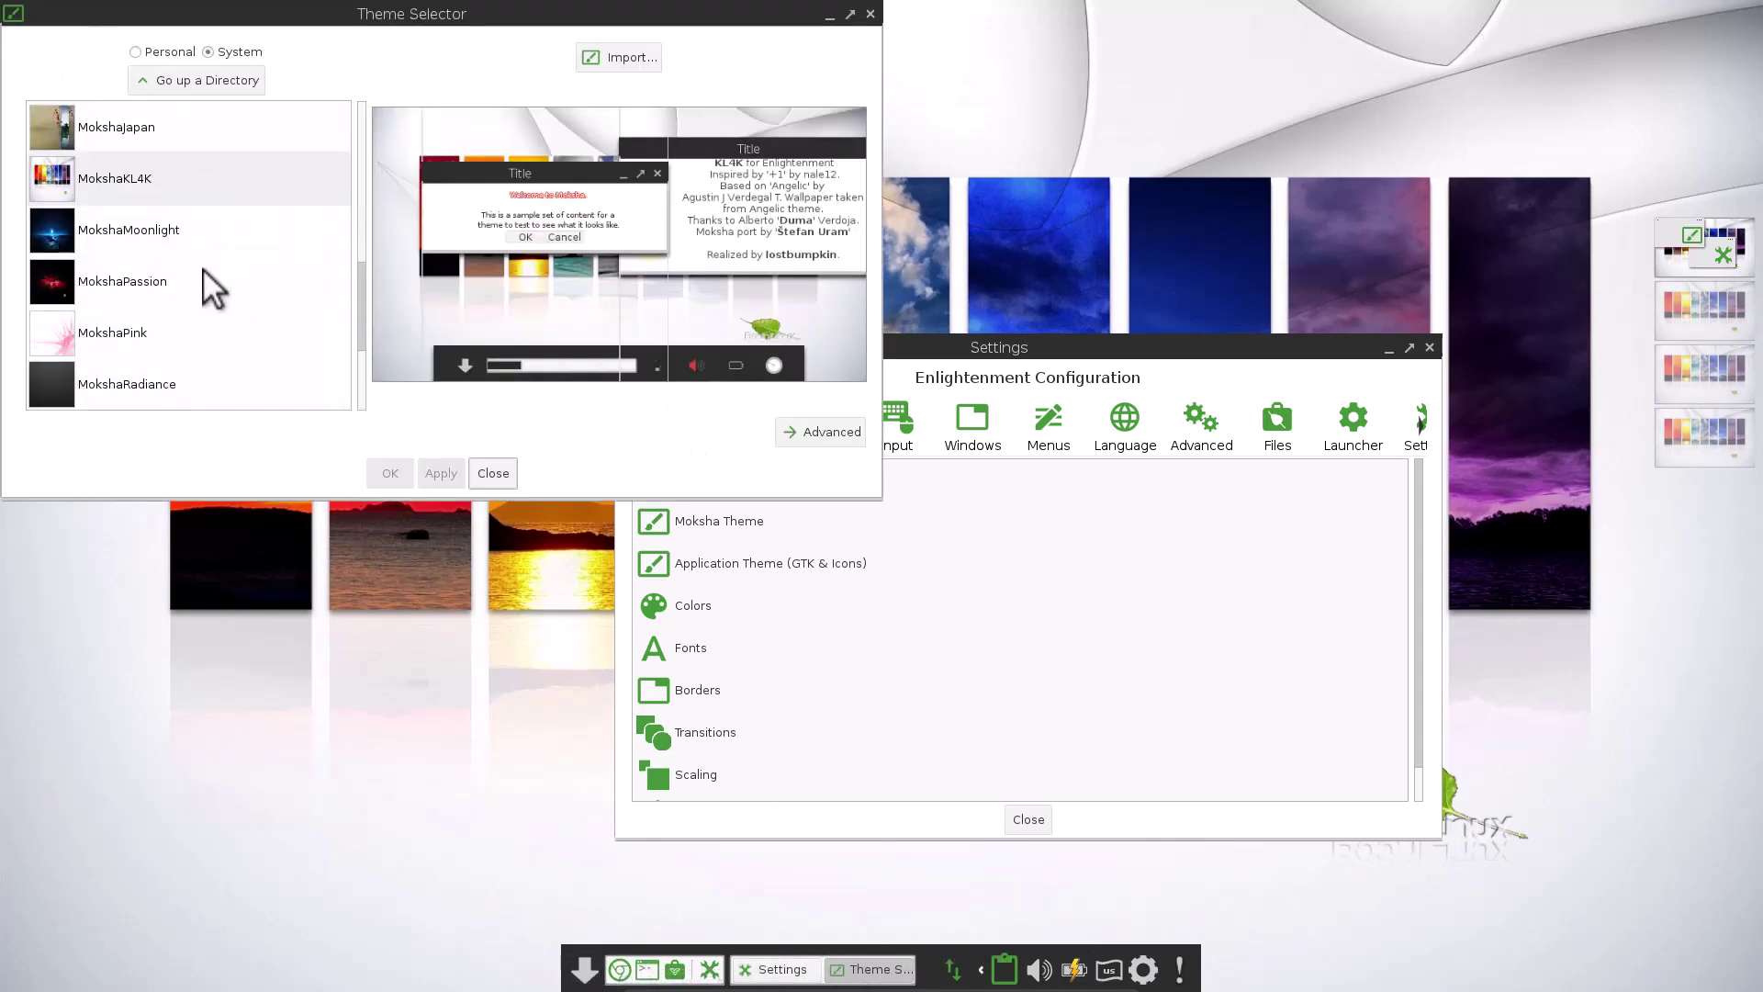
left_click(130, 239)
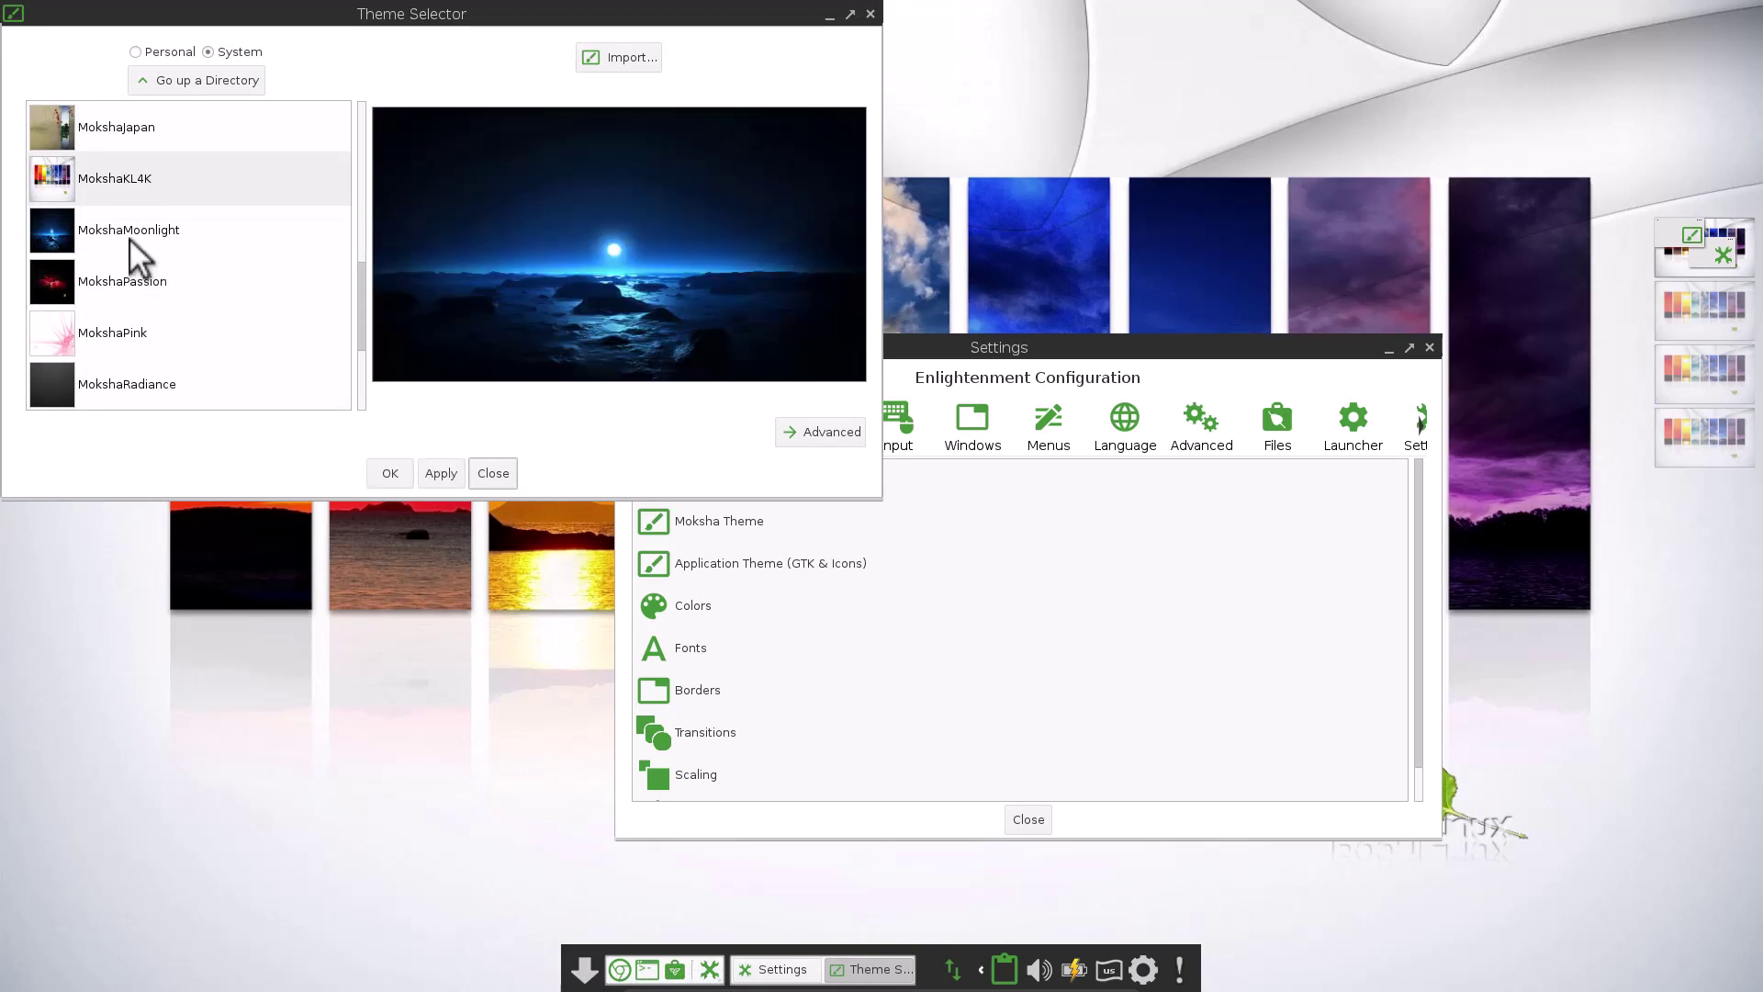
left_click(440, 473)
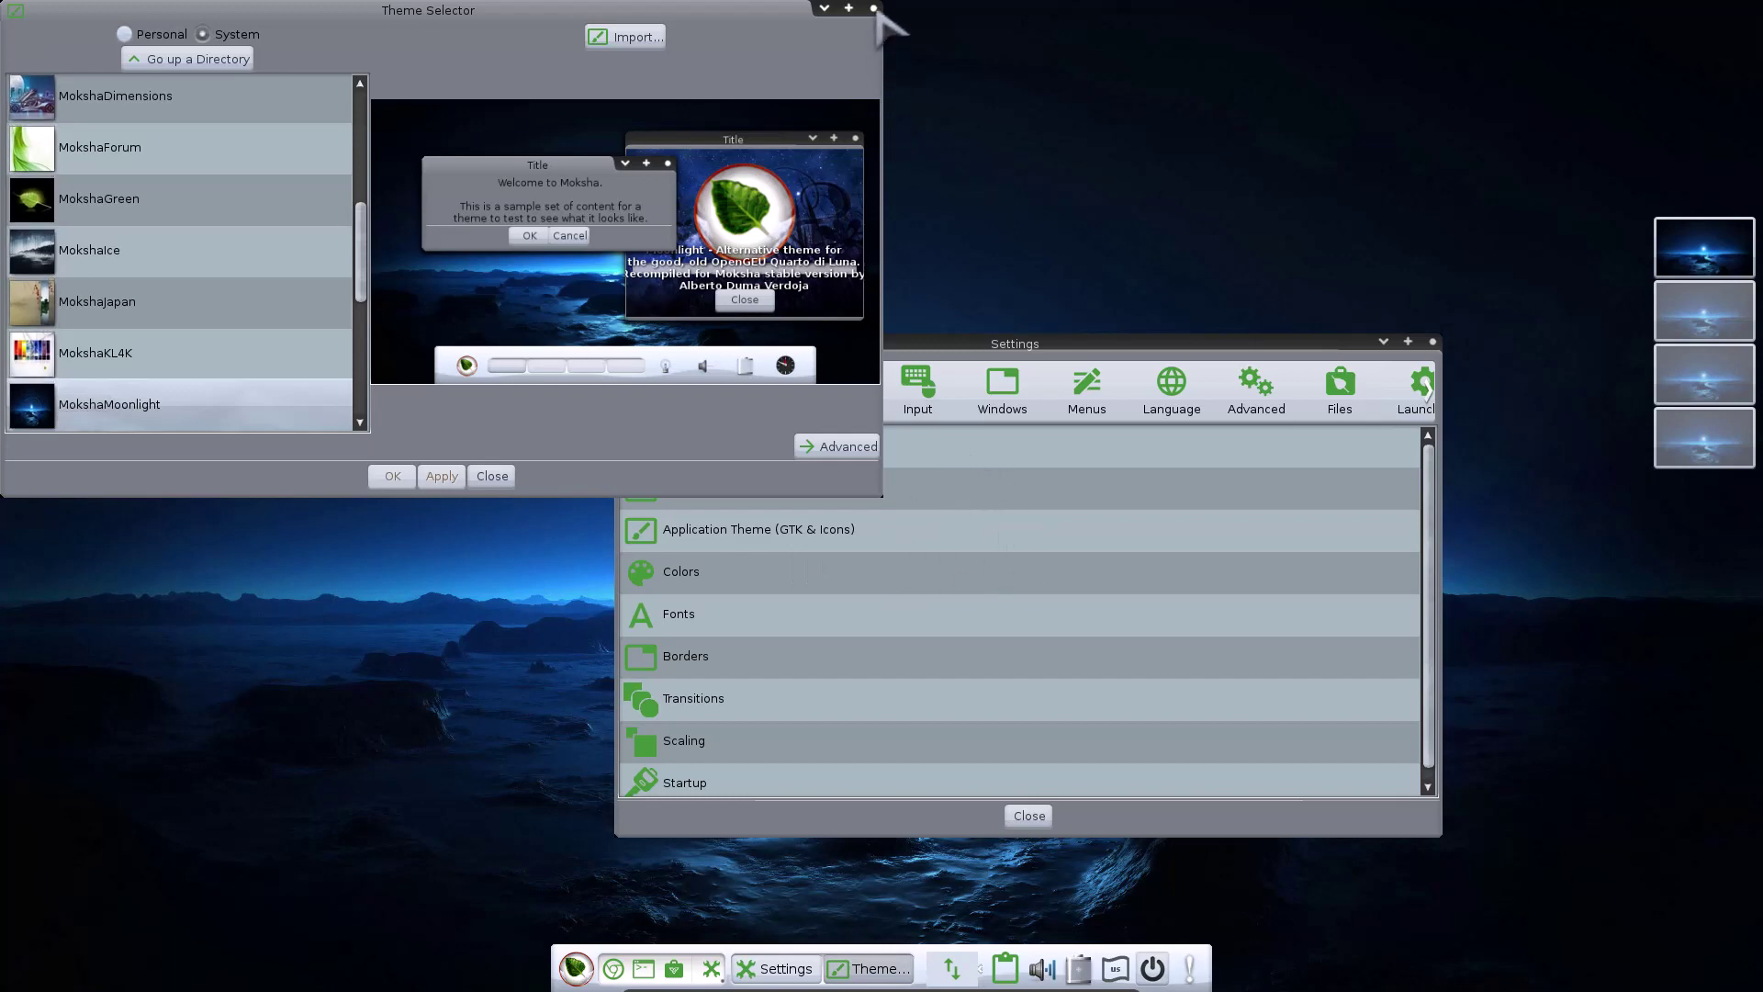
left_click(873, 9)
left_click_drag(1068, 349, 749, 248)
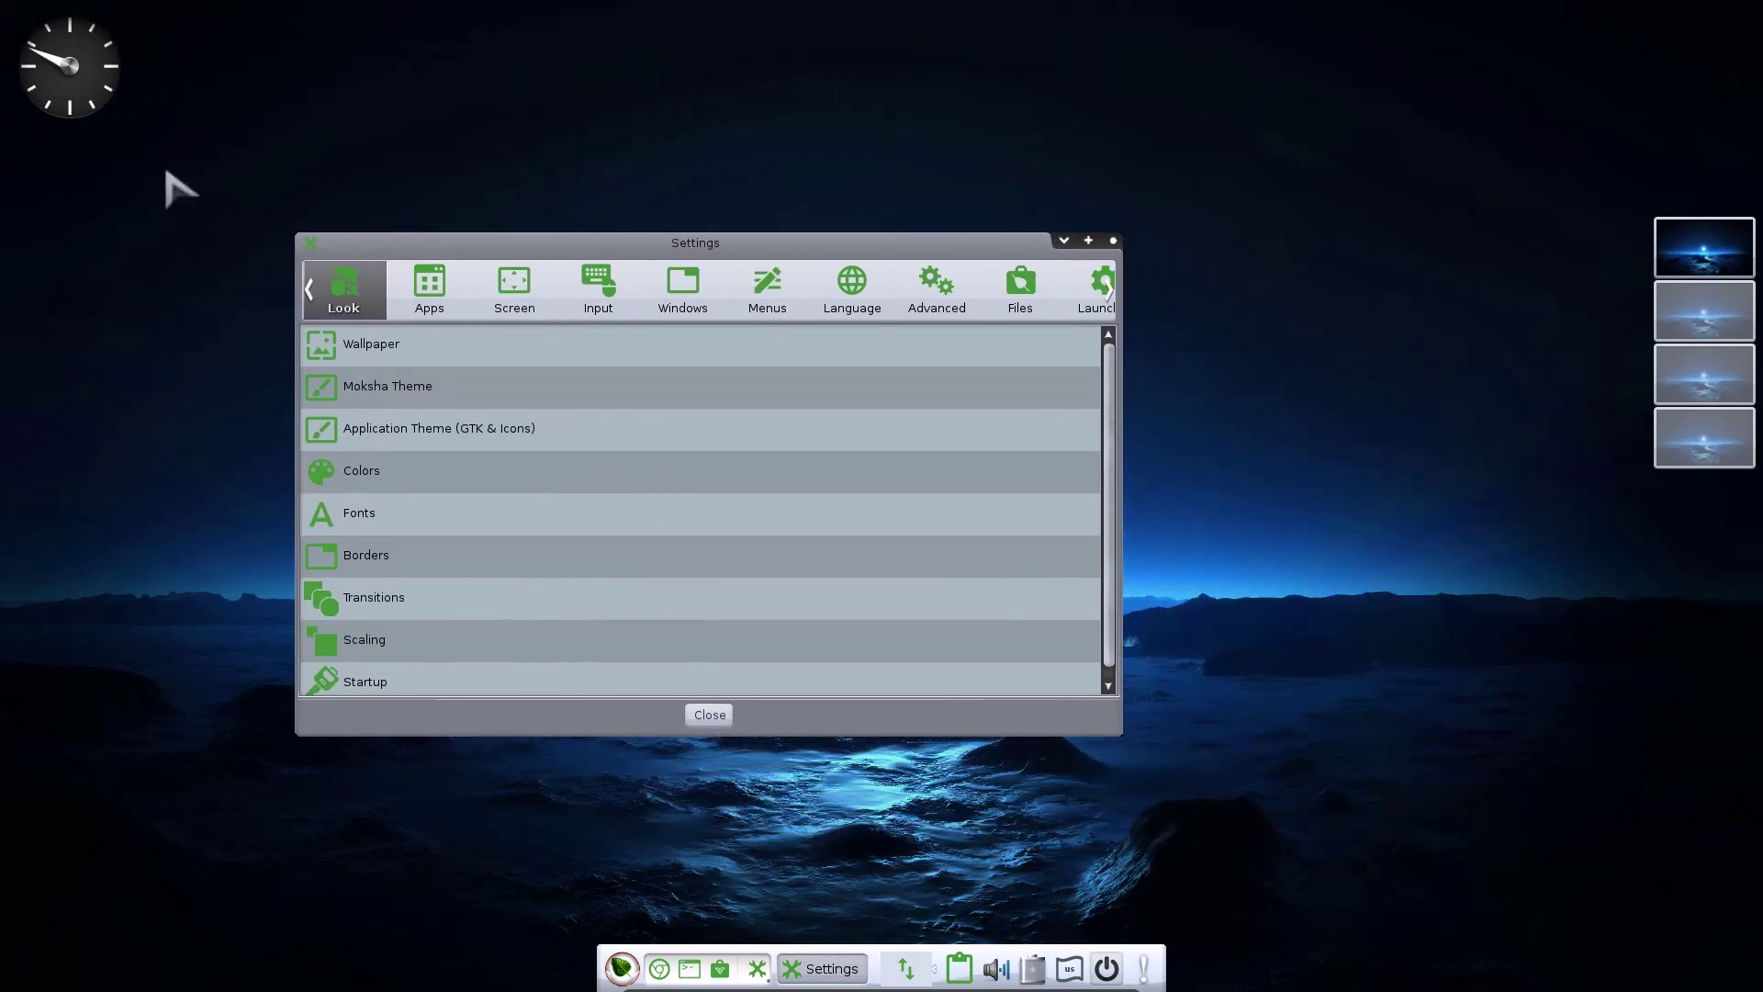
In Clock Settings, apply the Digital style, then revert to Analog and confirm with OK
left_click(100, 79)
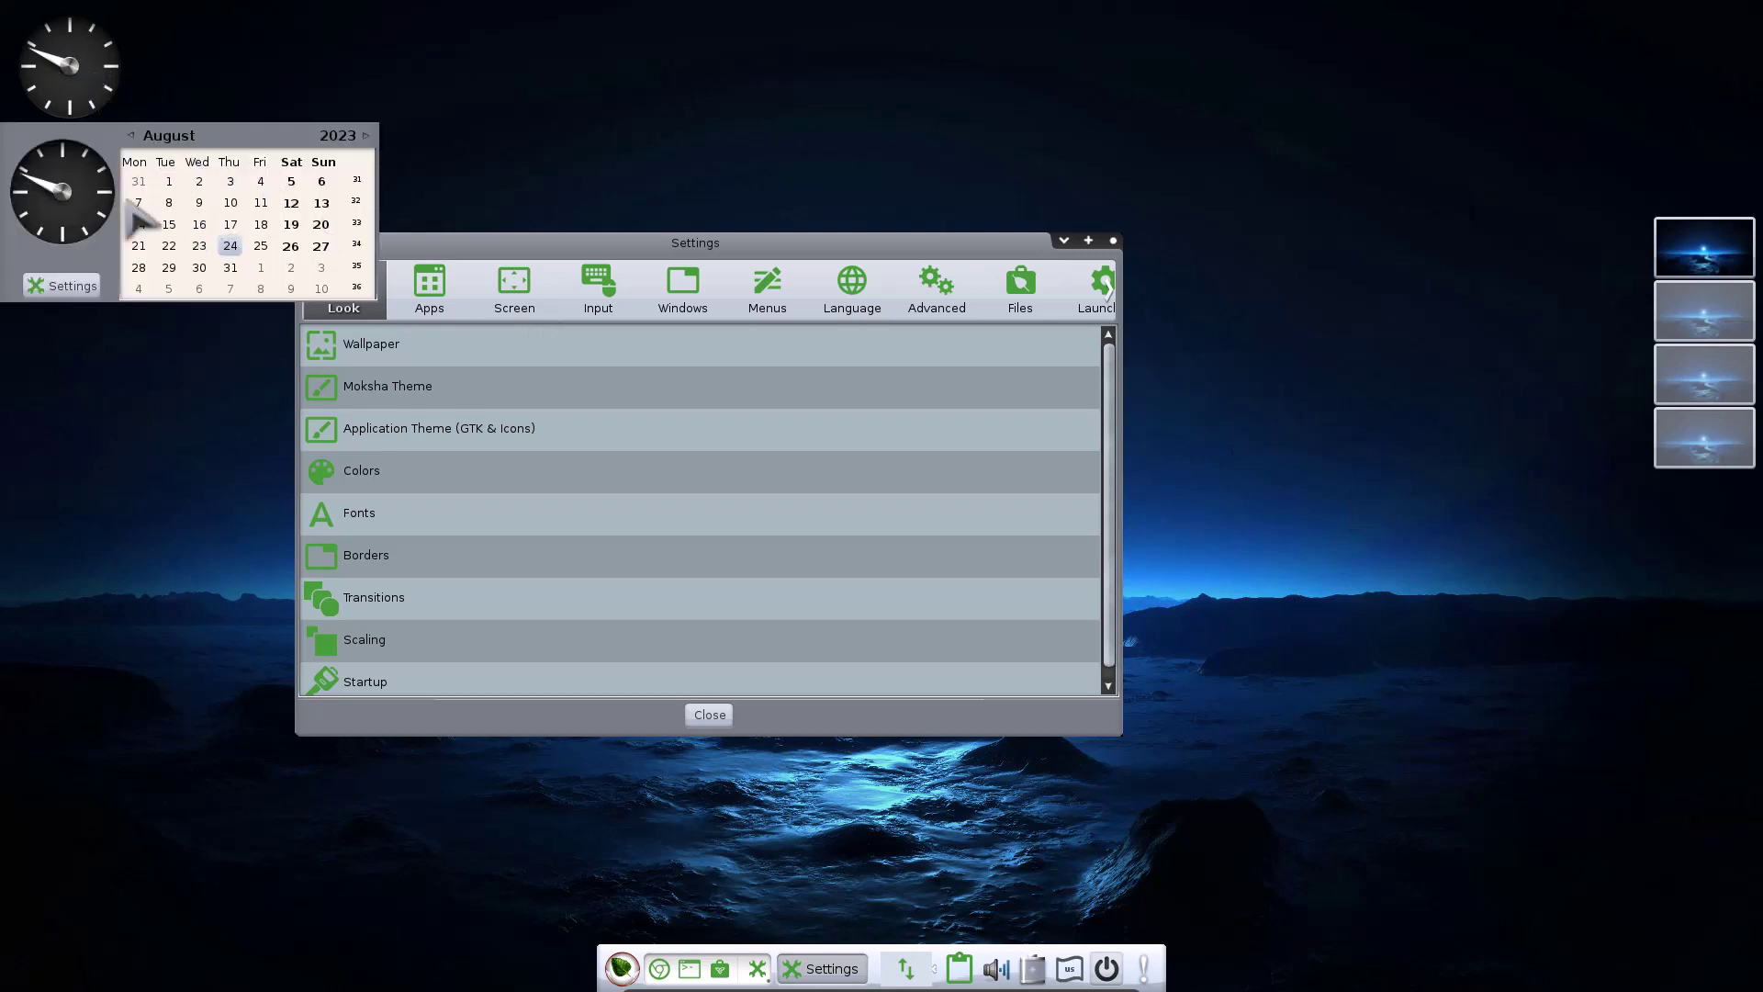
left_click(66, 291)
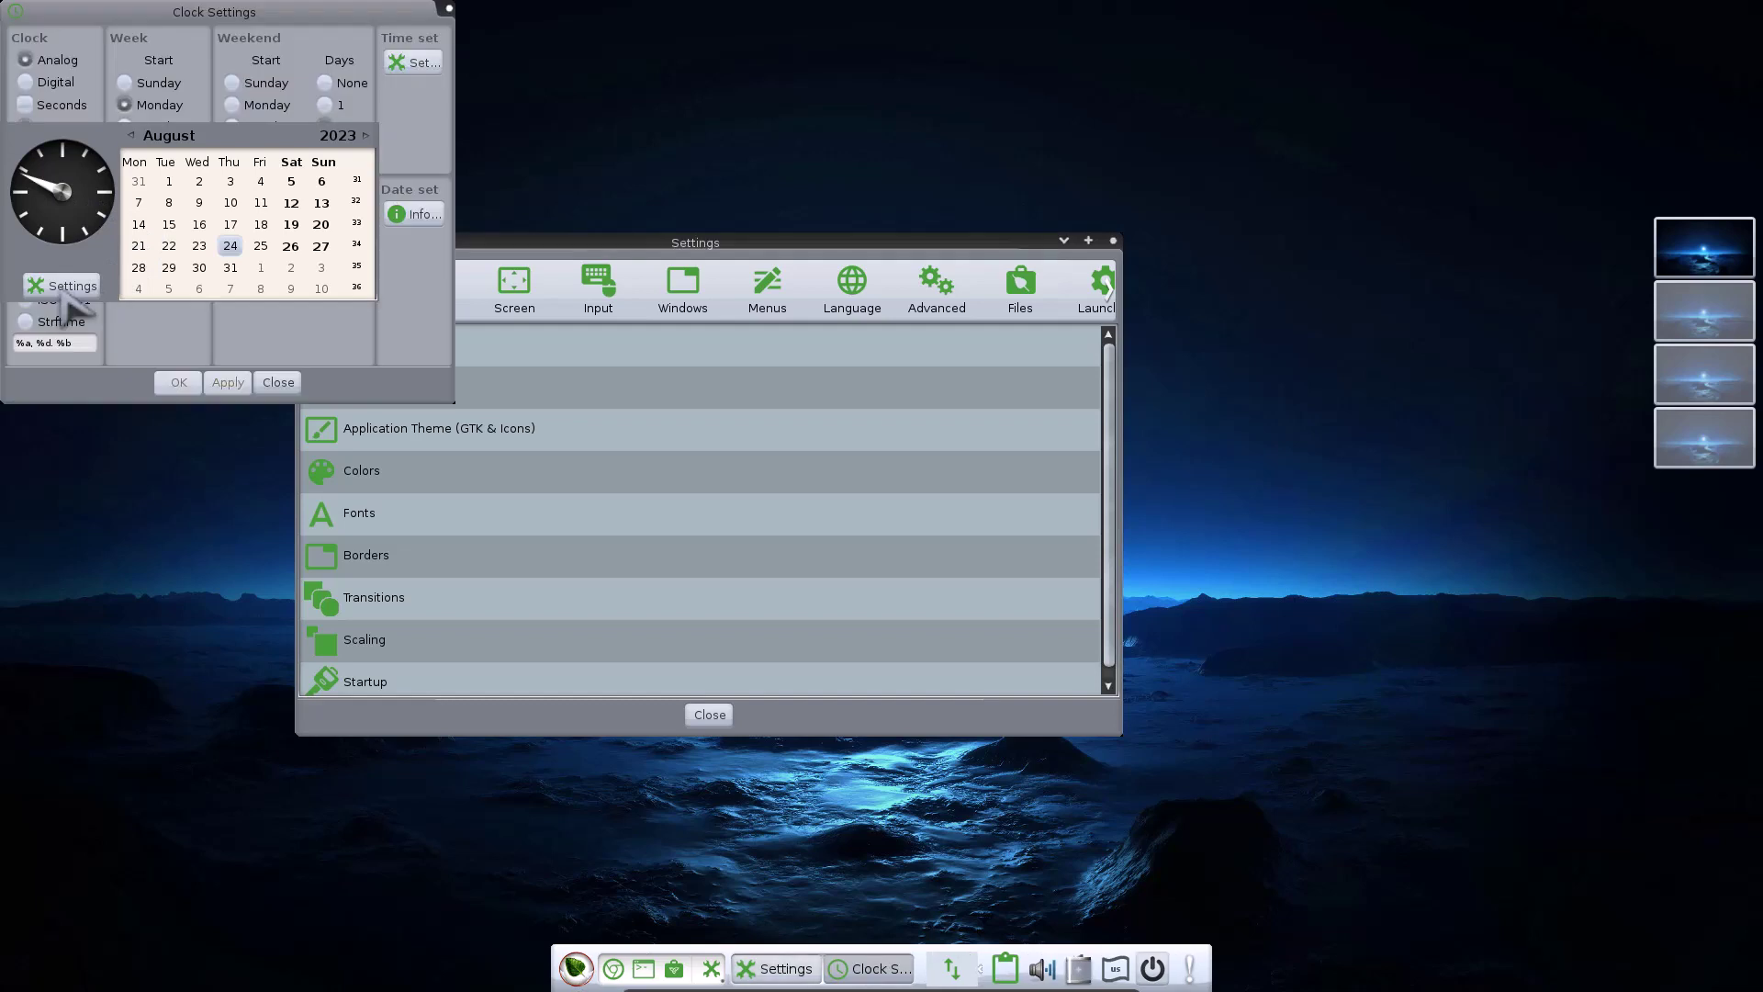
left_click(27, 85)
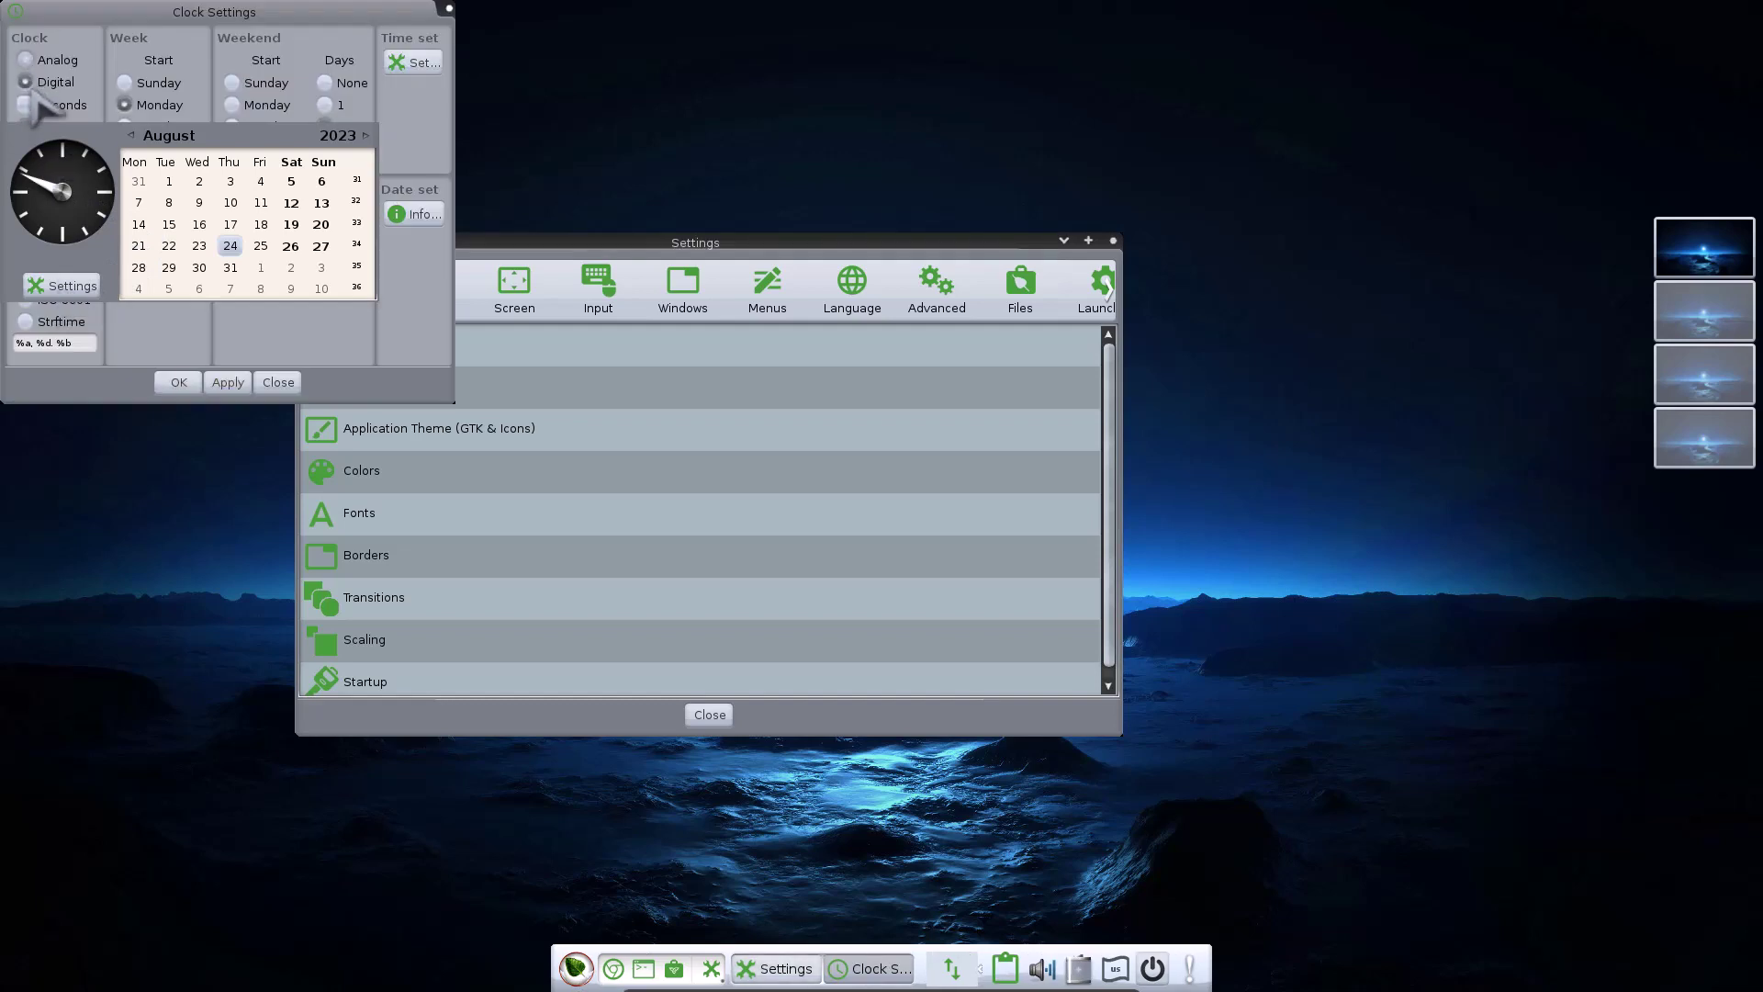
left_click(228, 383)
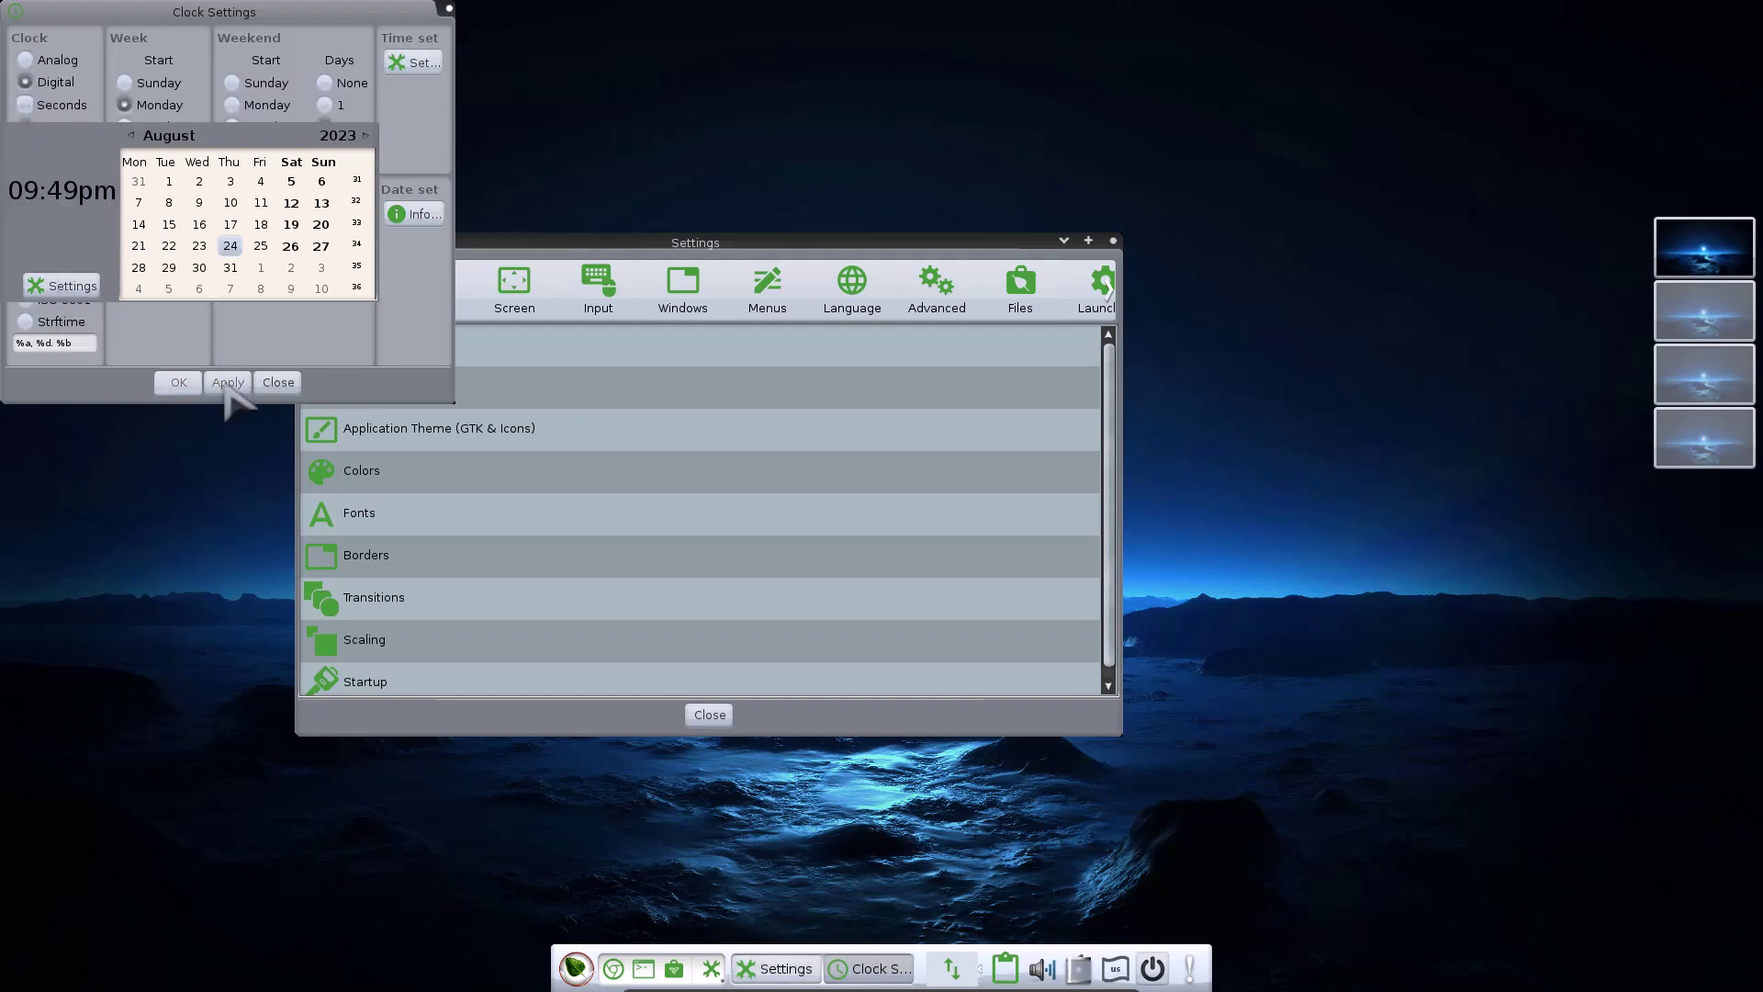
left_click(26, 59)
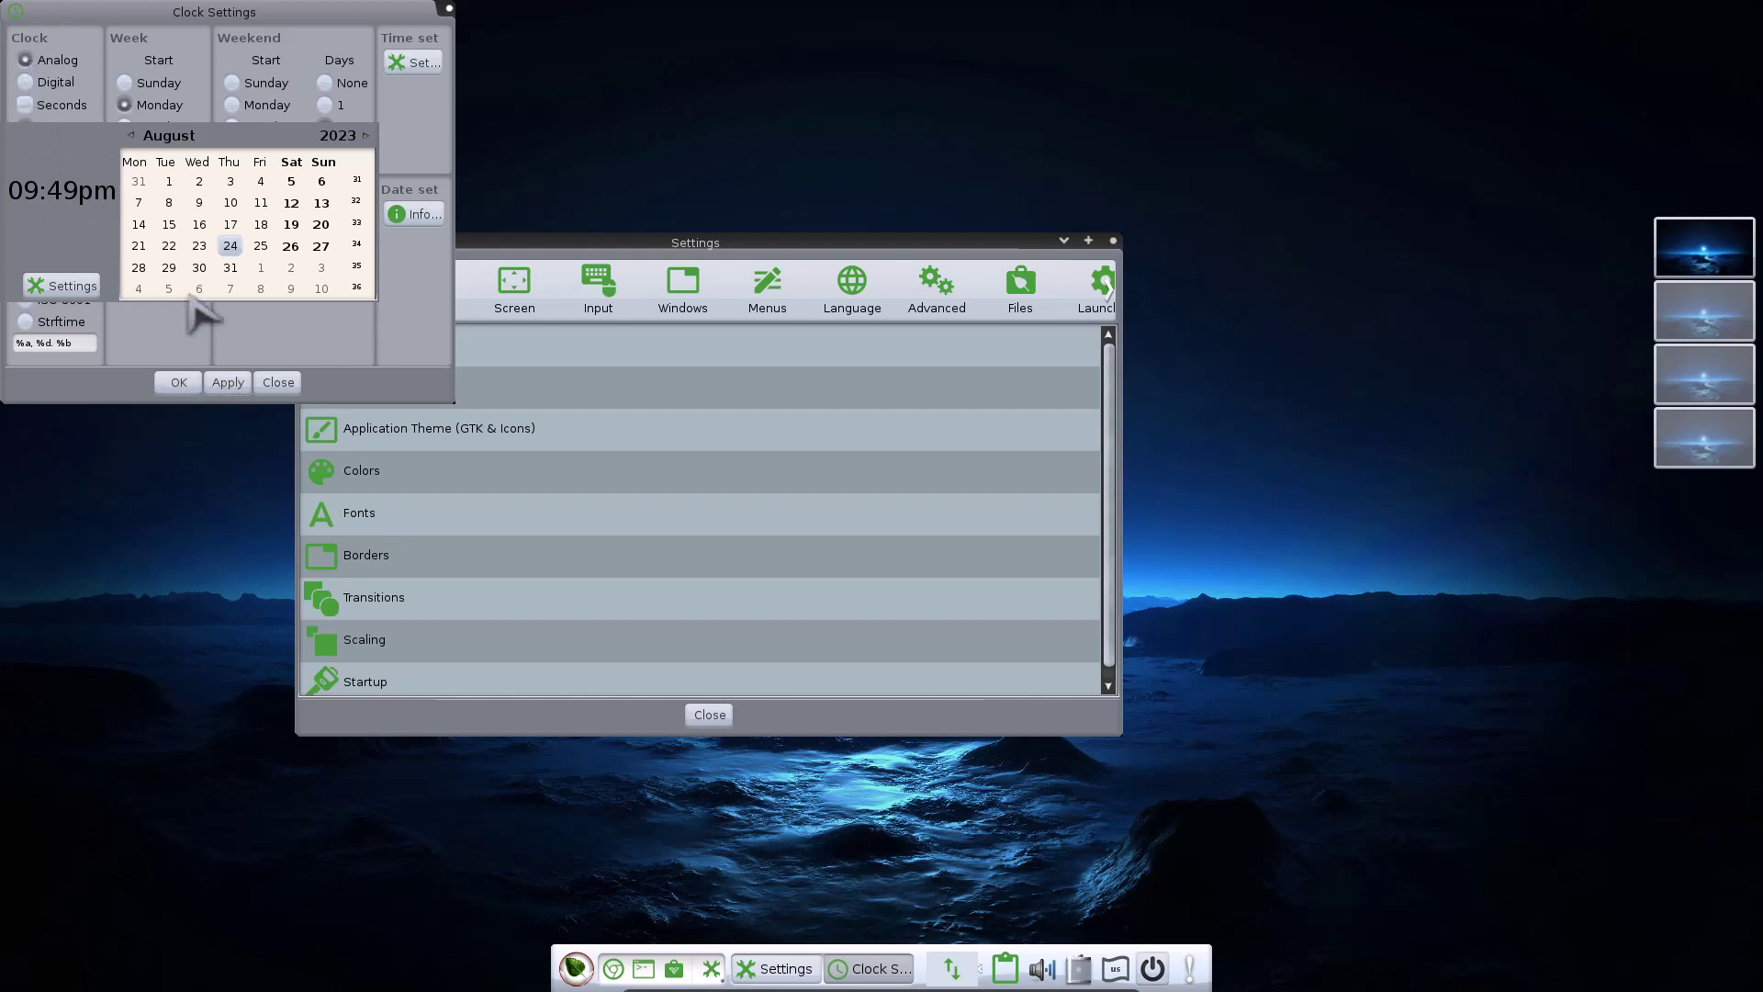
left_click(228, 383)
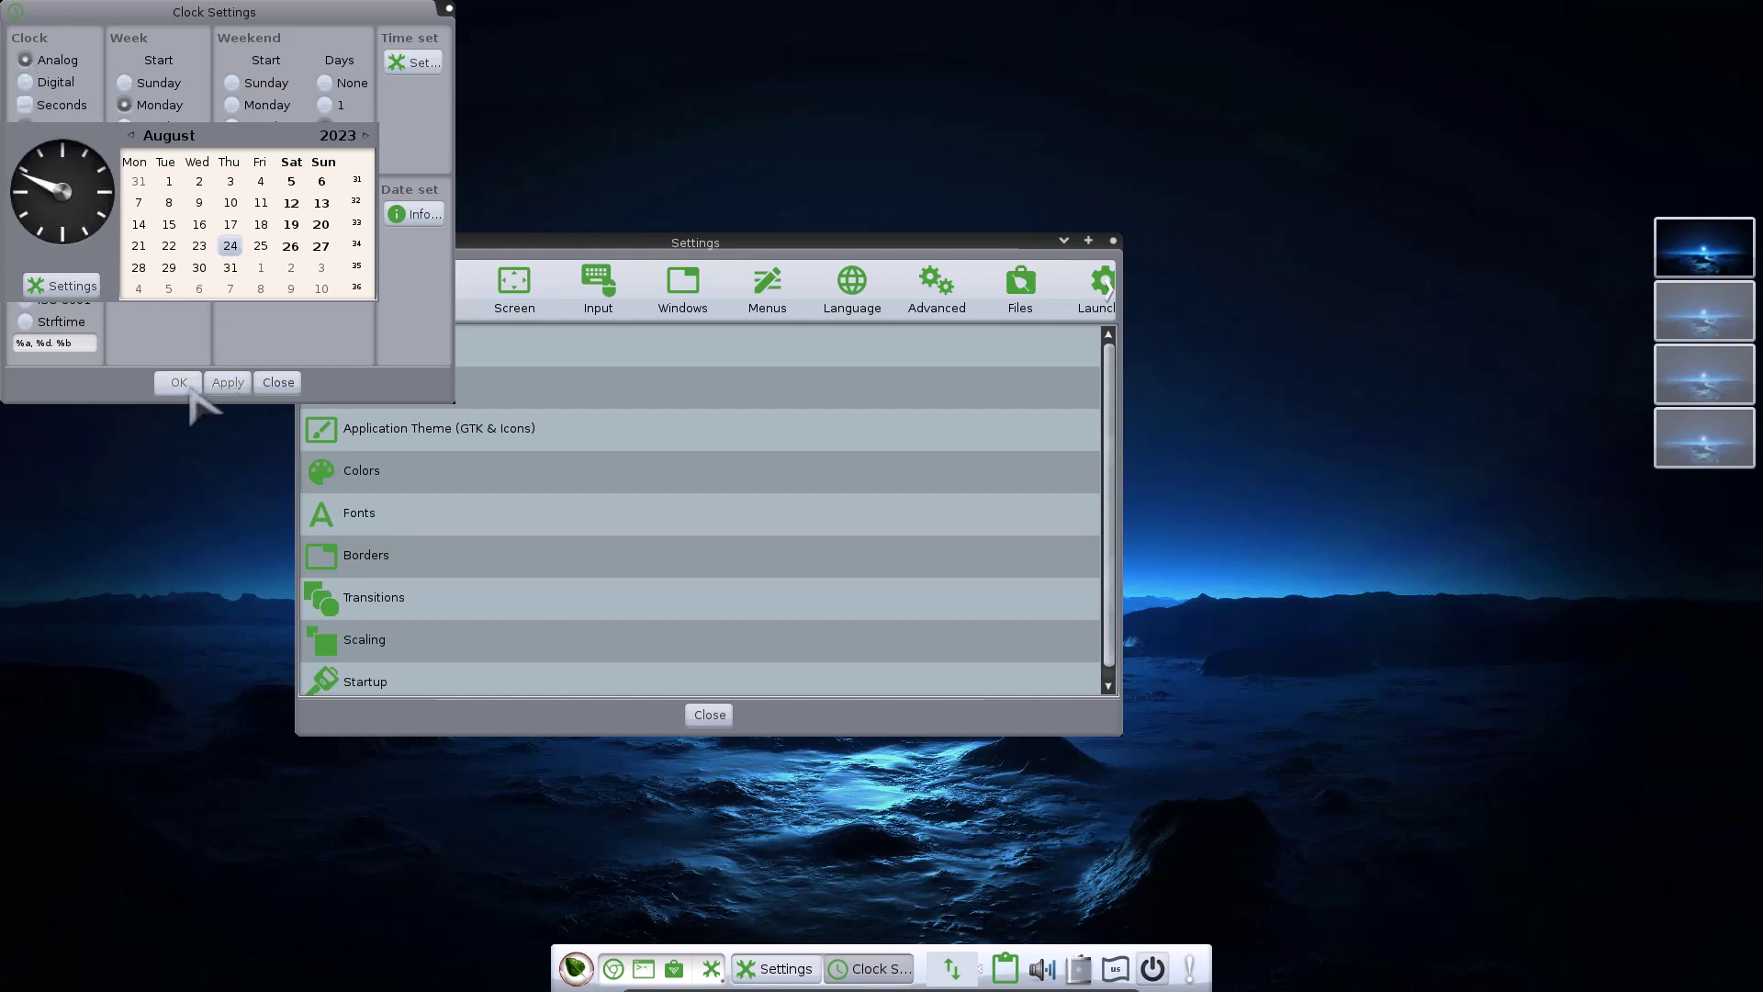
left_click(278, 382)
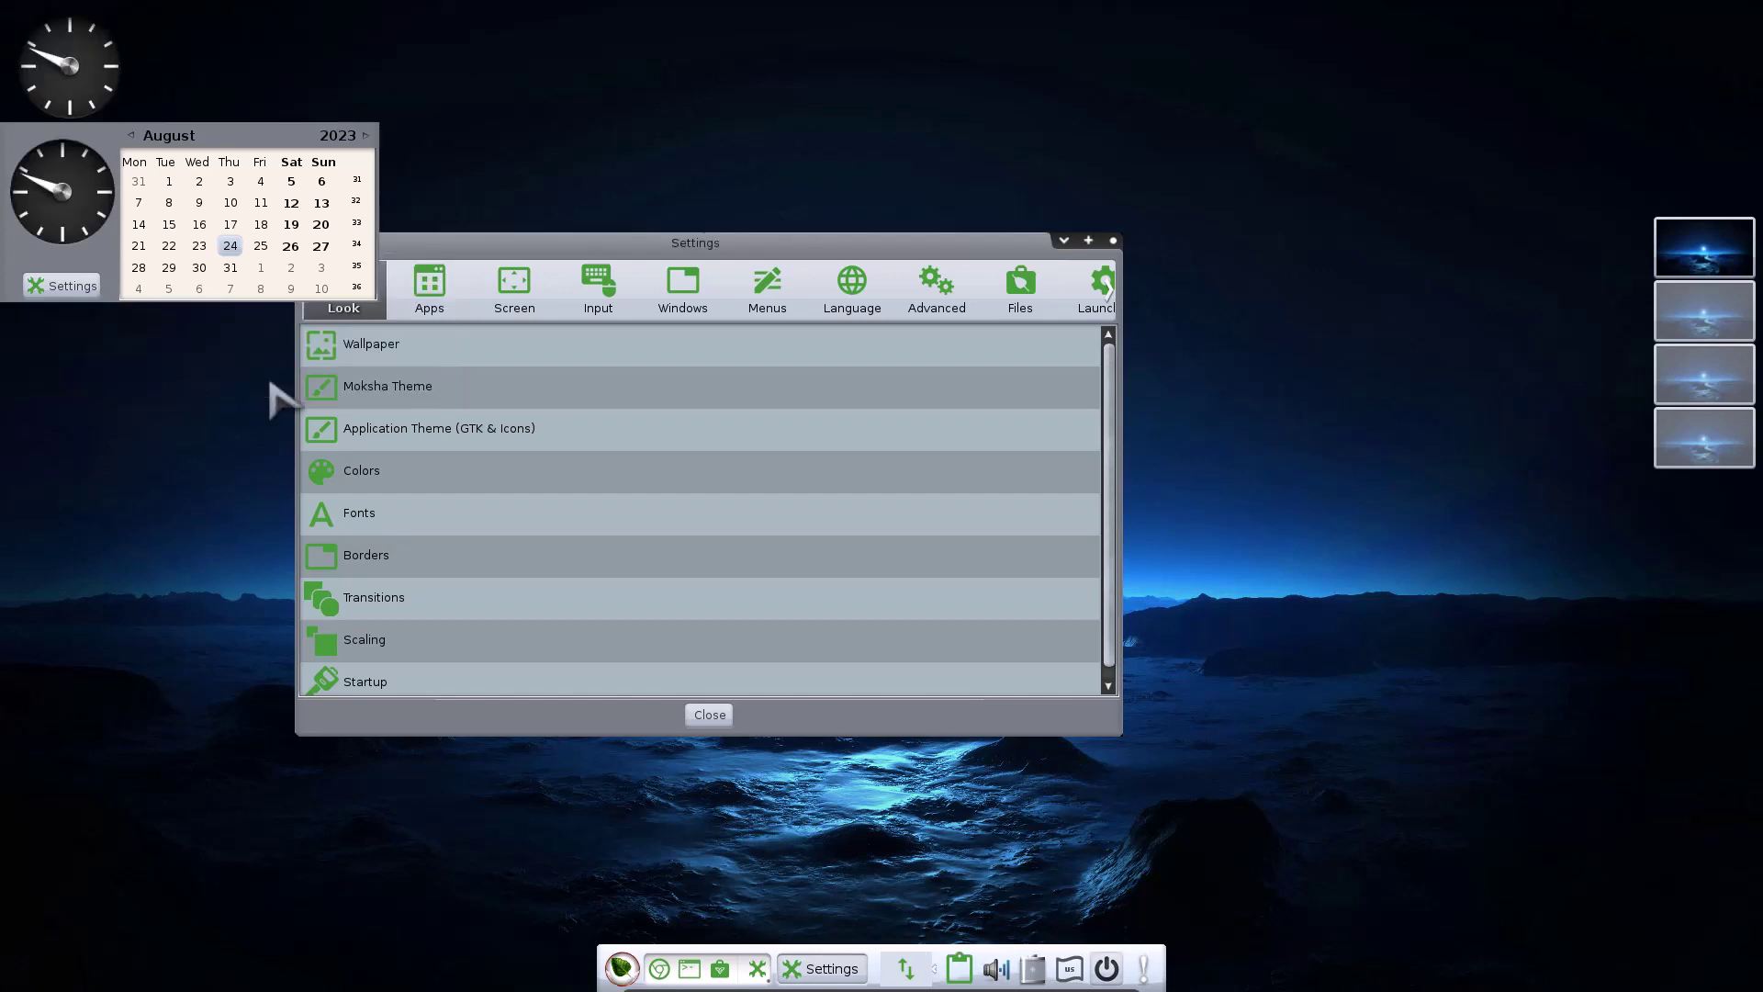
Close the calendar, visit workspaces 2, 1, 3 and 1, then reopen Moksha Theme
left_click(91, 84)
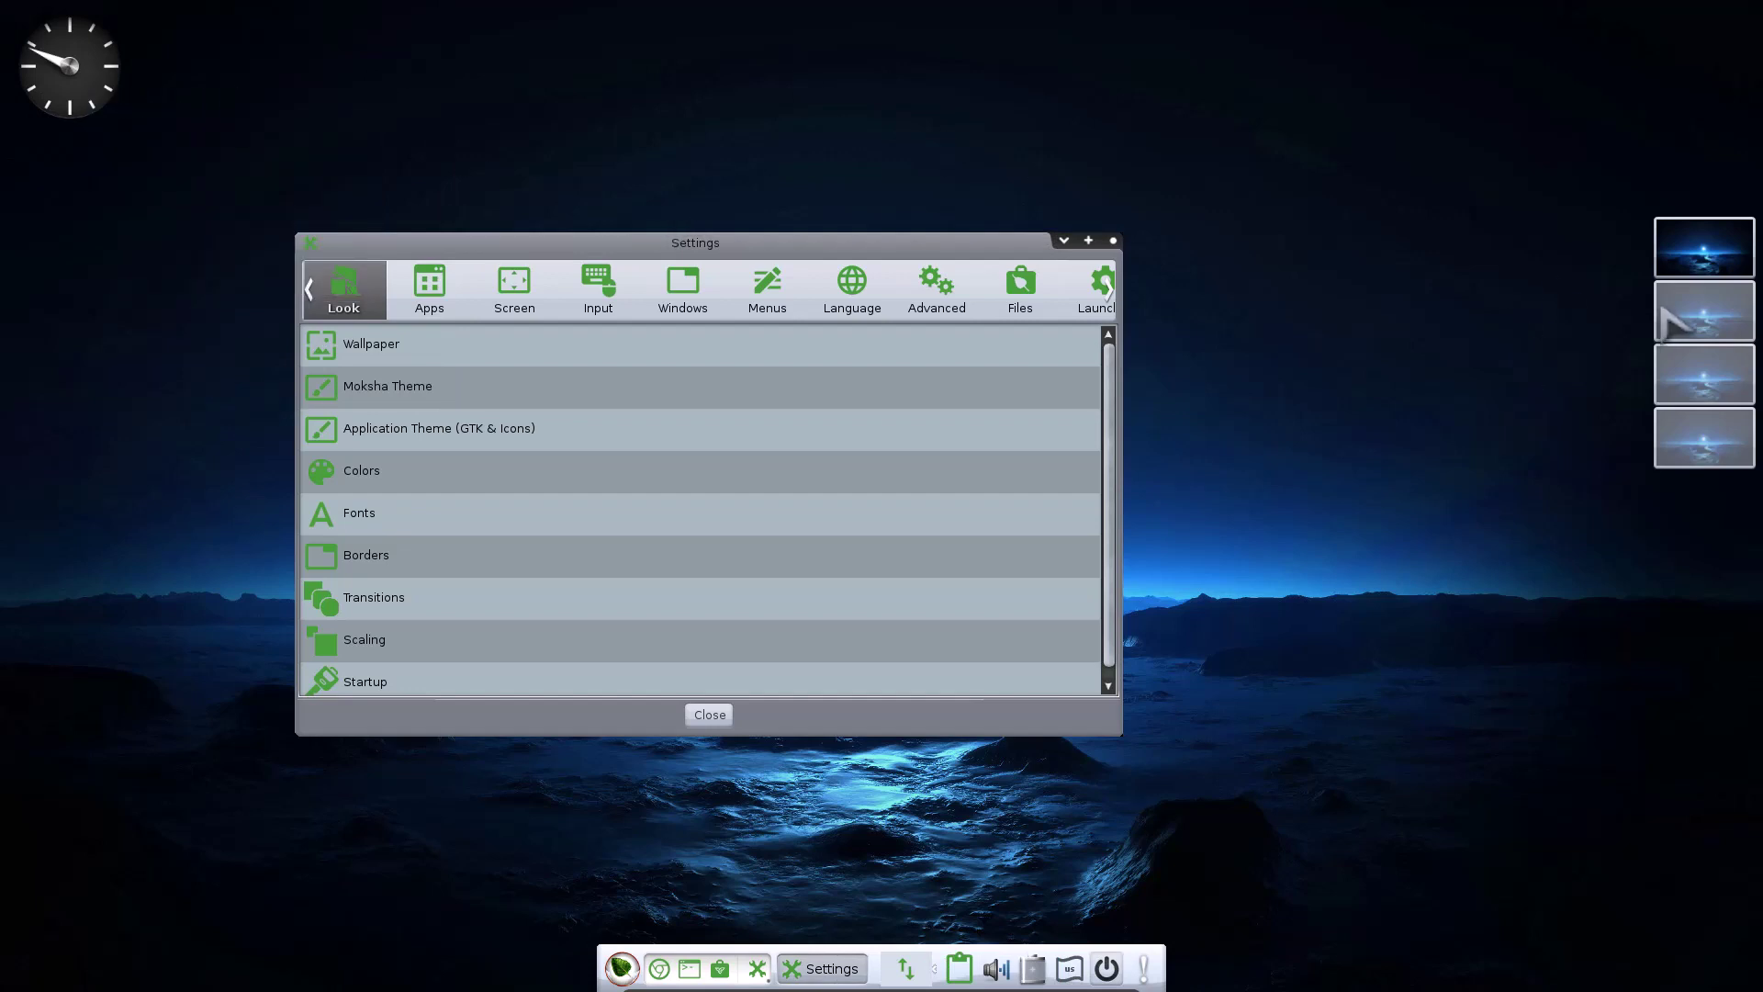
left_click(1694, 312)
left_click(1699, 276)
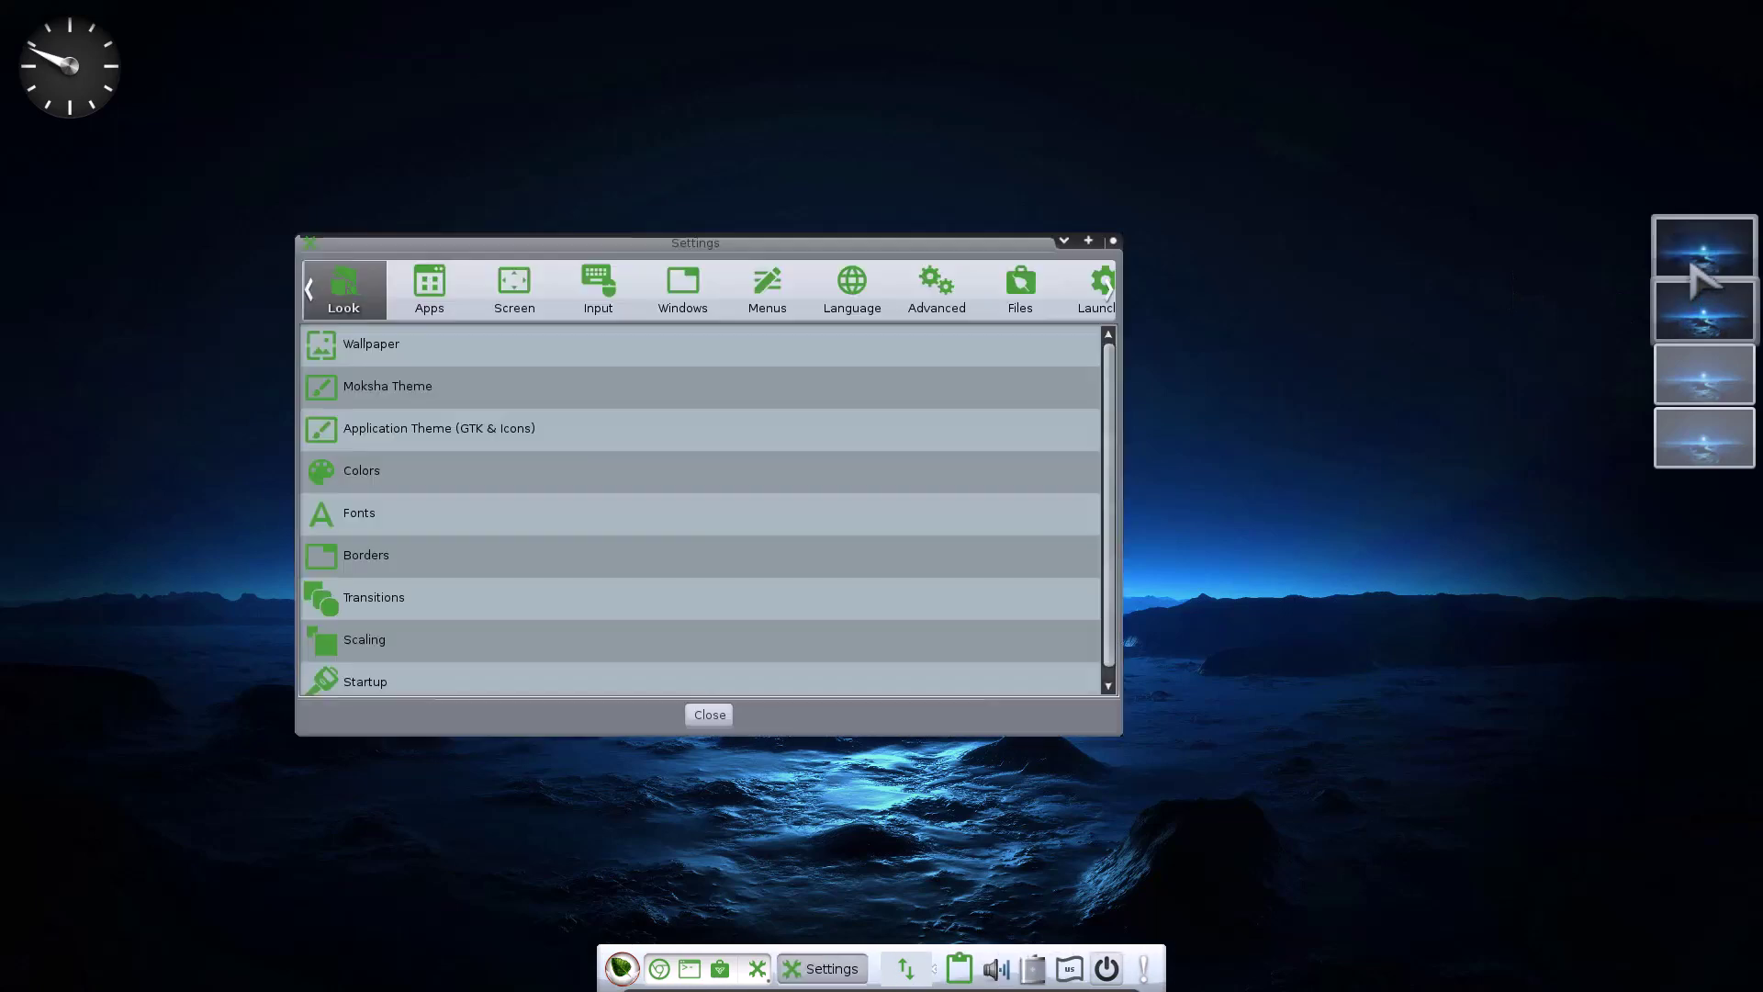
left_click(1707, 378)
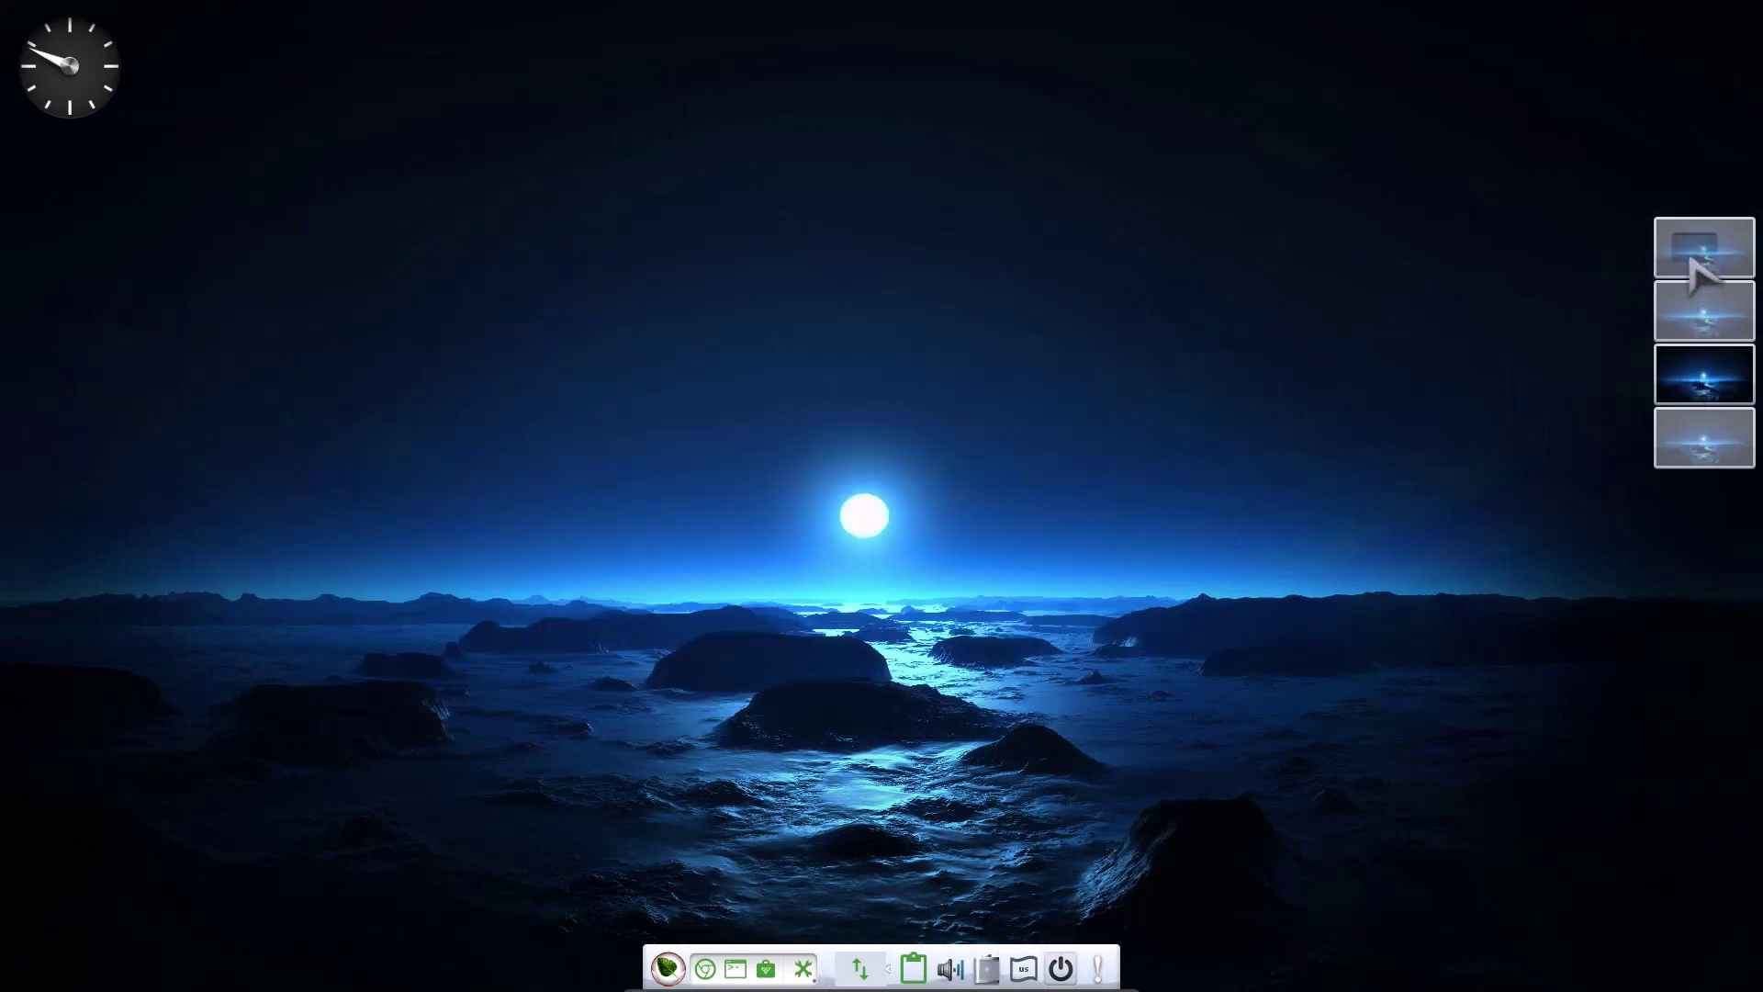
left_click(1695, 259)
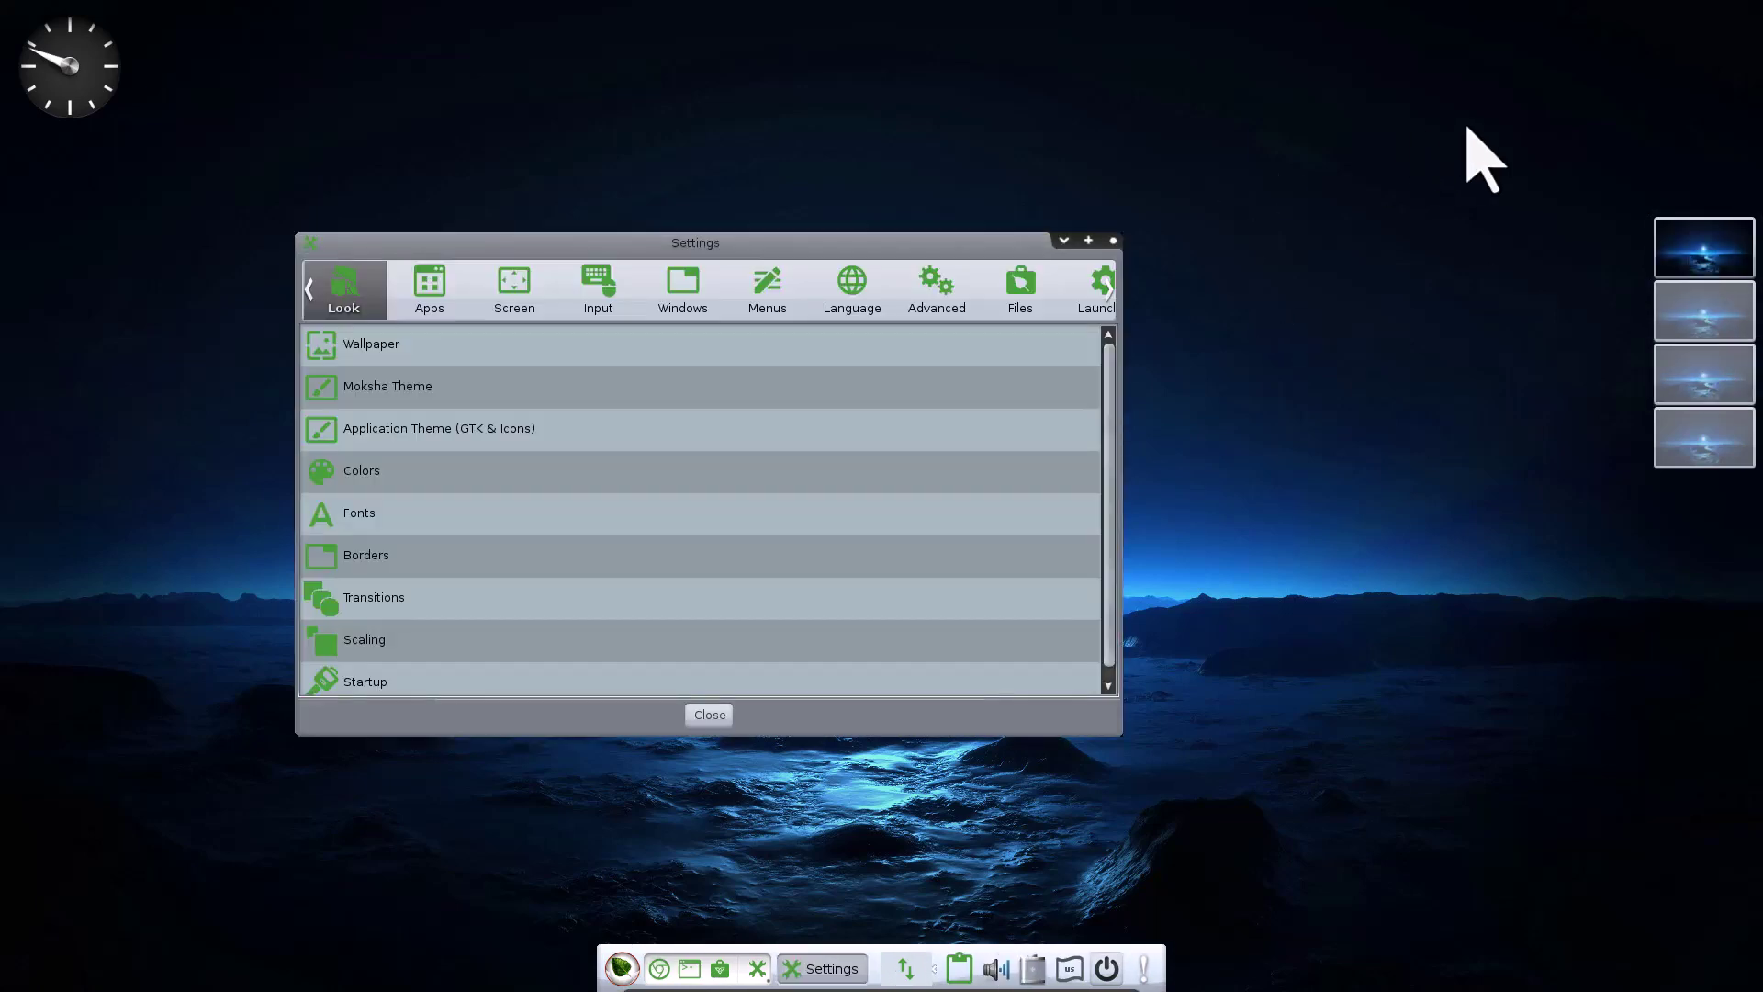
left_click(383, 391)
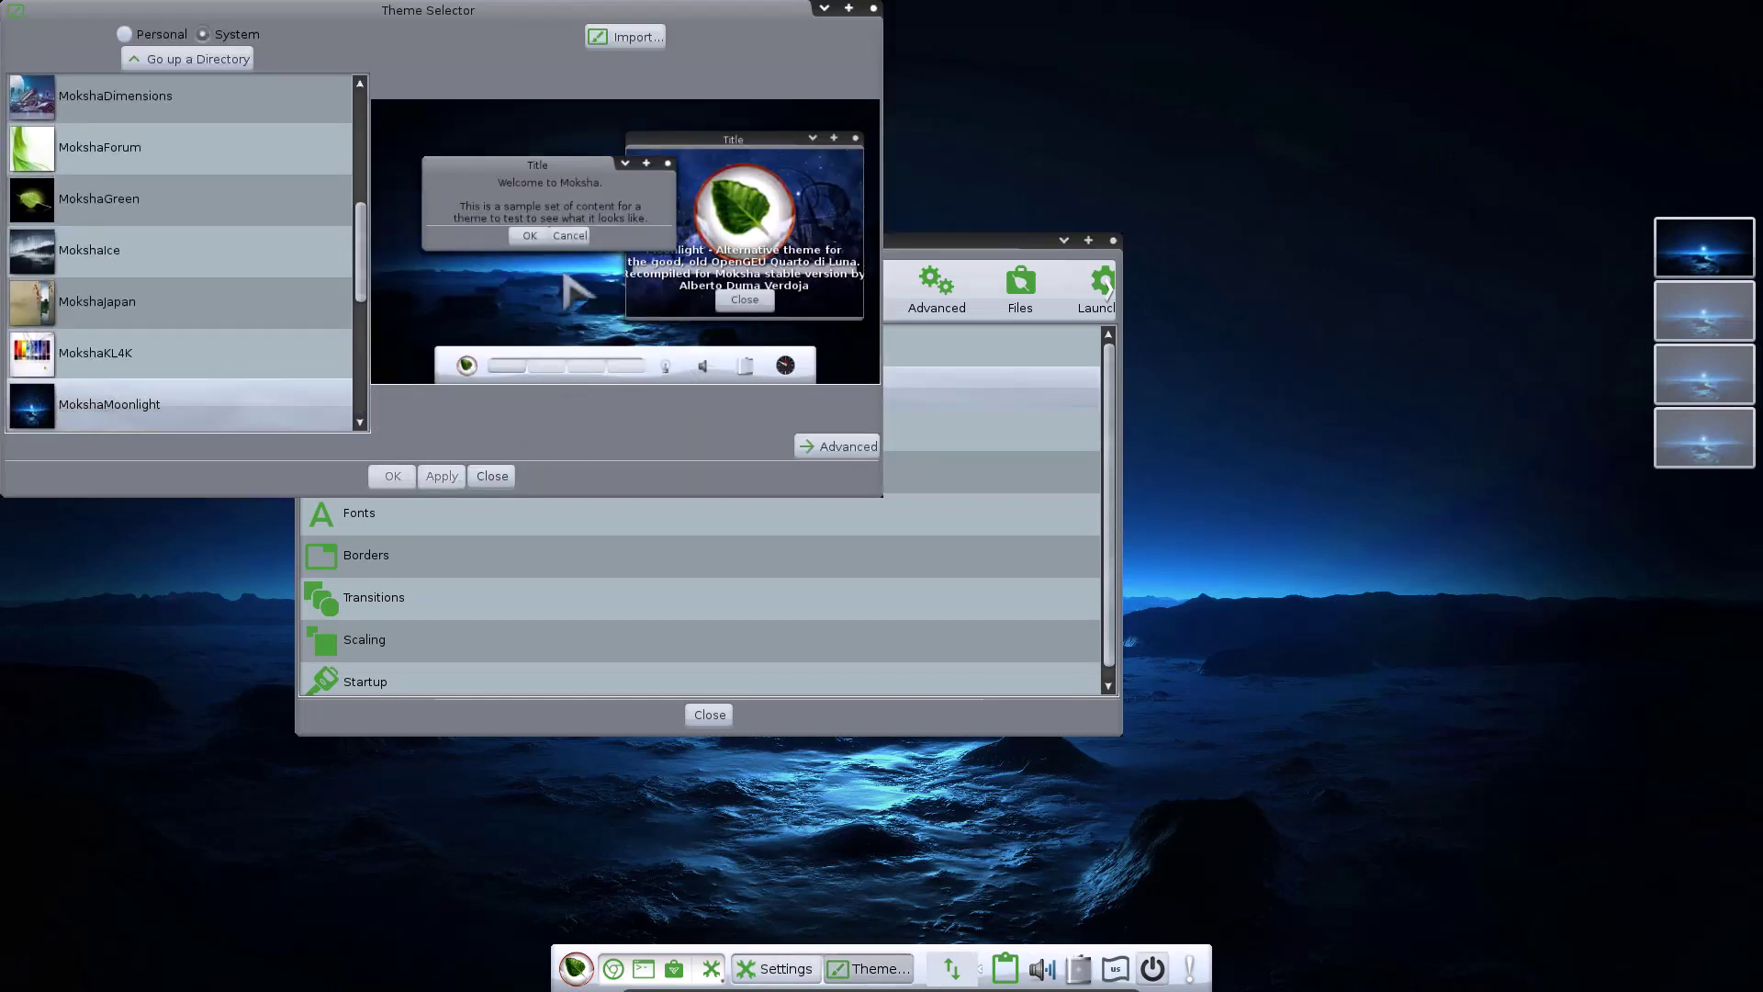
Scroll through the Advanced theme categories, then return to the Basic theme view
left_click(849, 450)
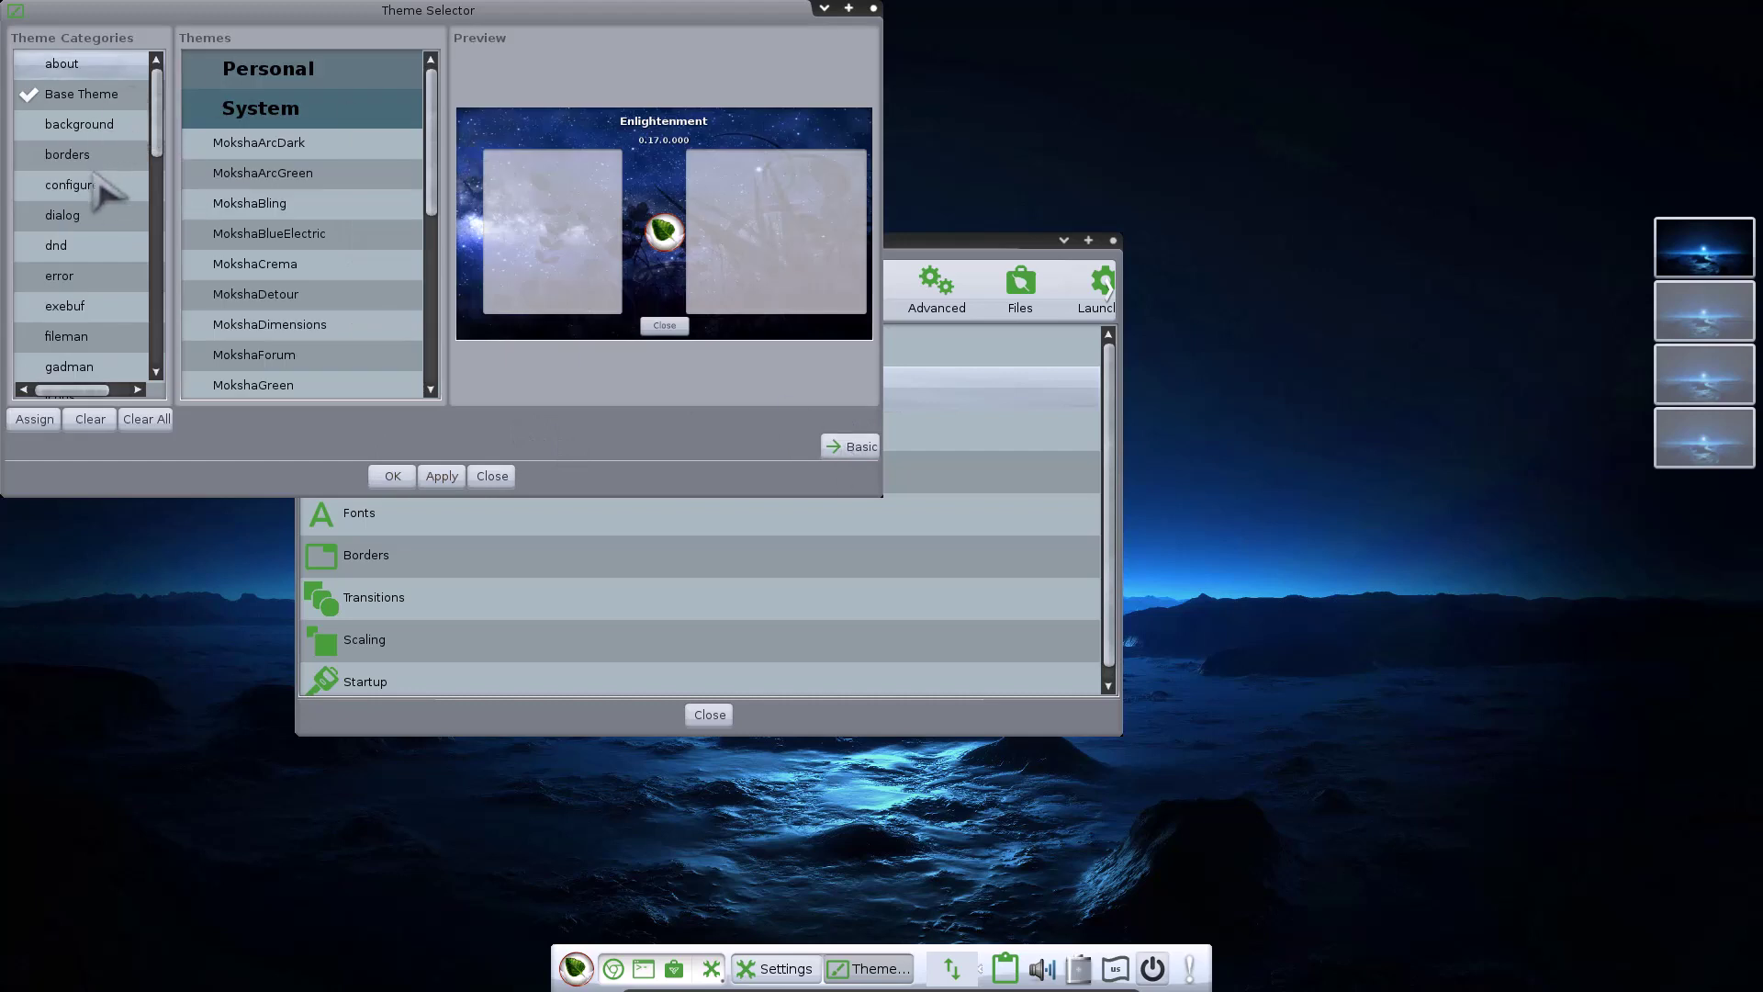
scroll(113, 224, "down", 5)
scroll(114, 224, "up", 5)
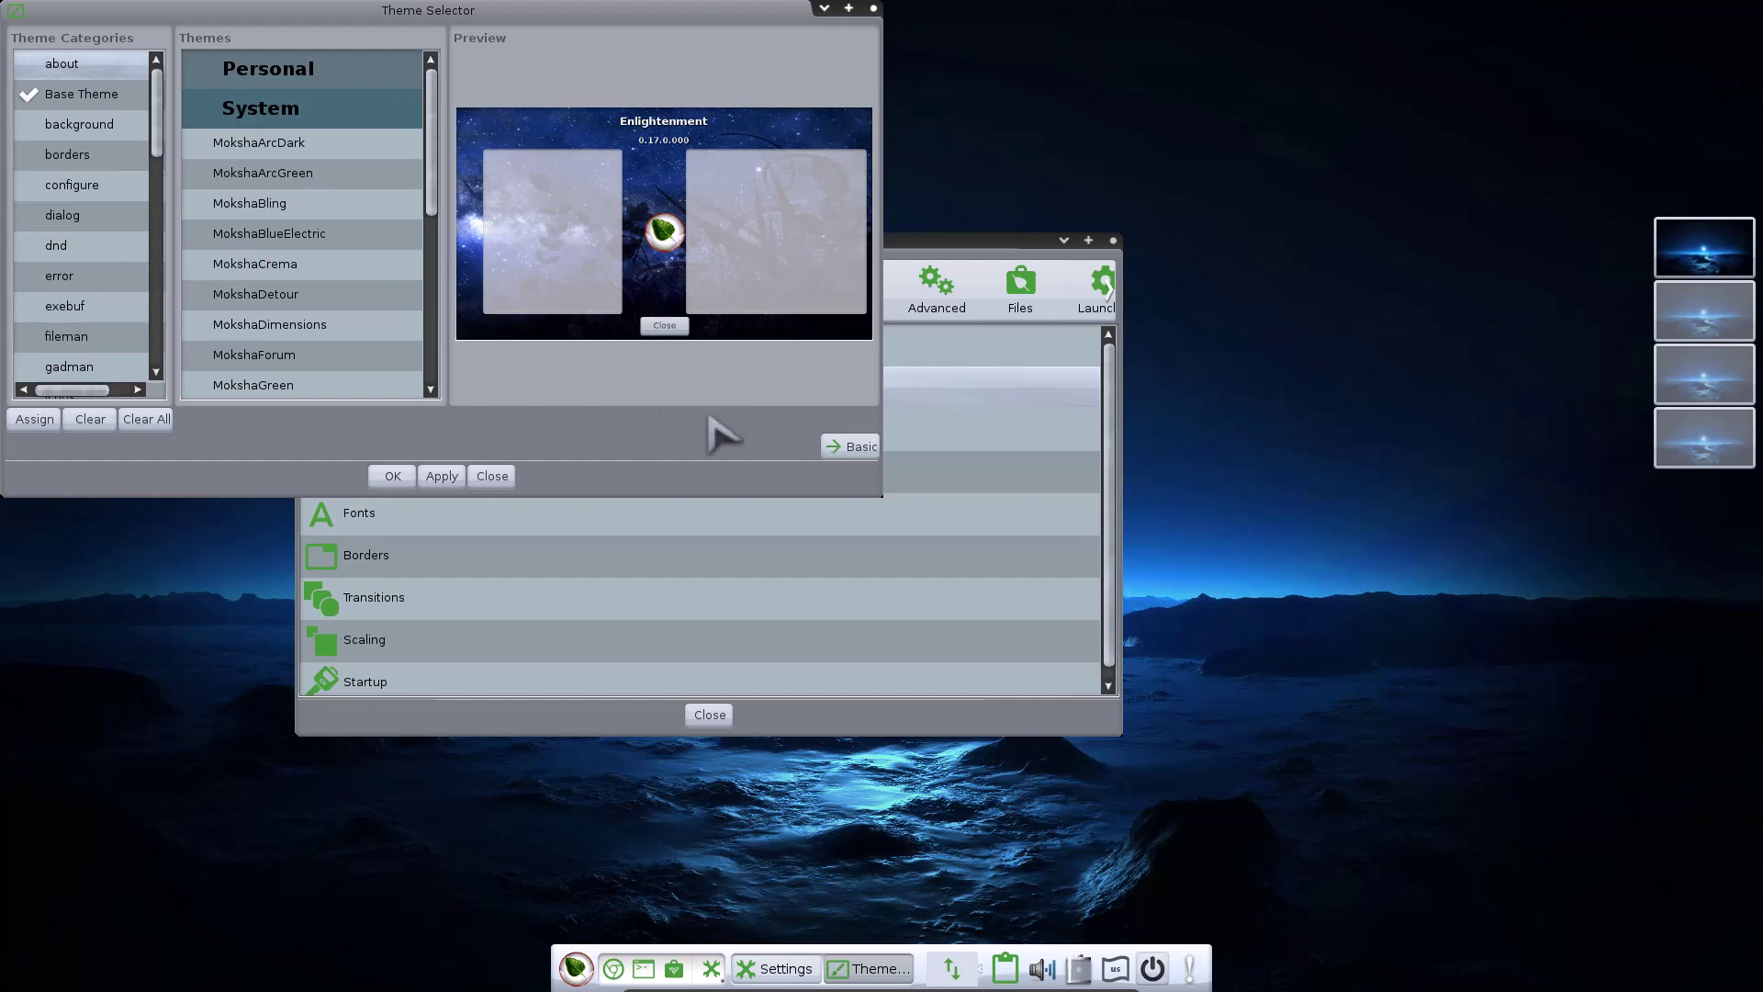
left_click(838, 447)
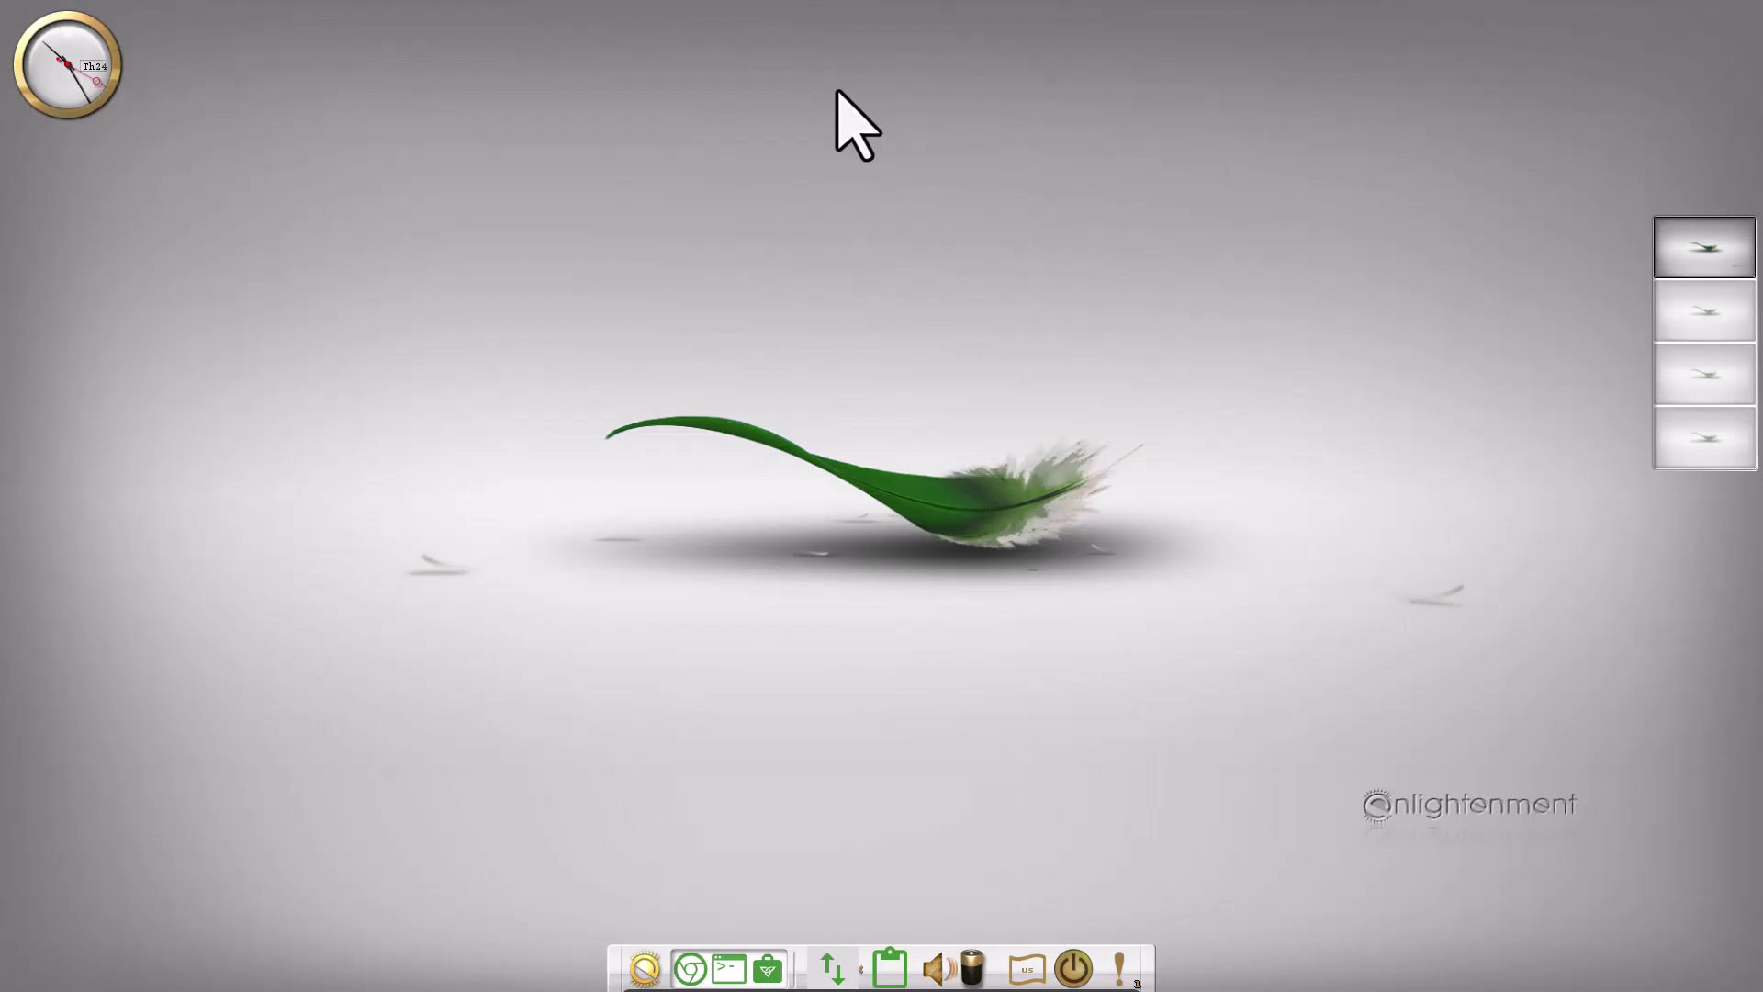
Open About Bodhi Linux from the desktop menu and move it right
left_click(958, 204)
mouse_move(1105, 375)
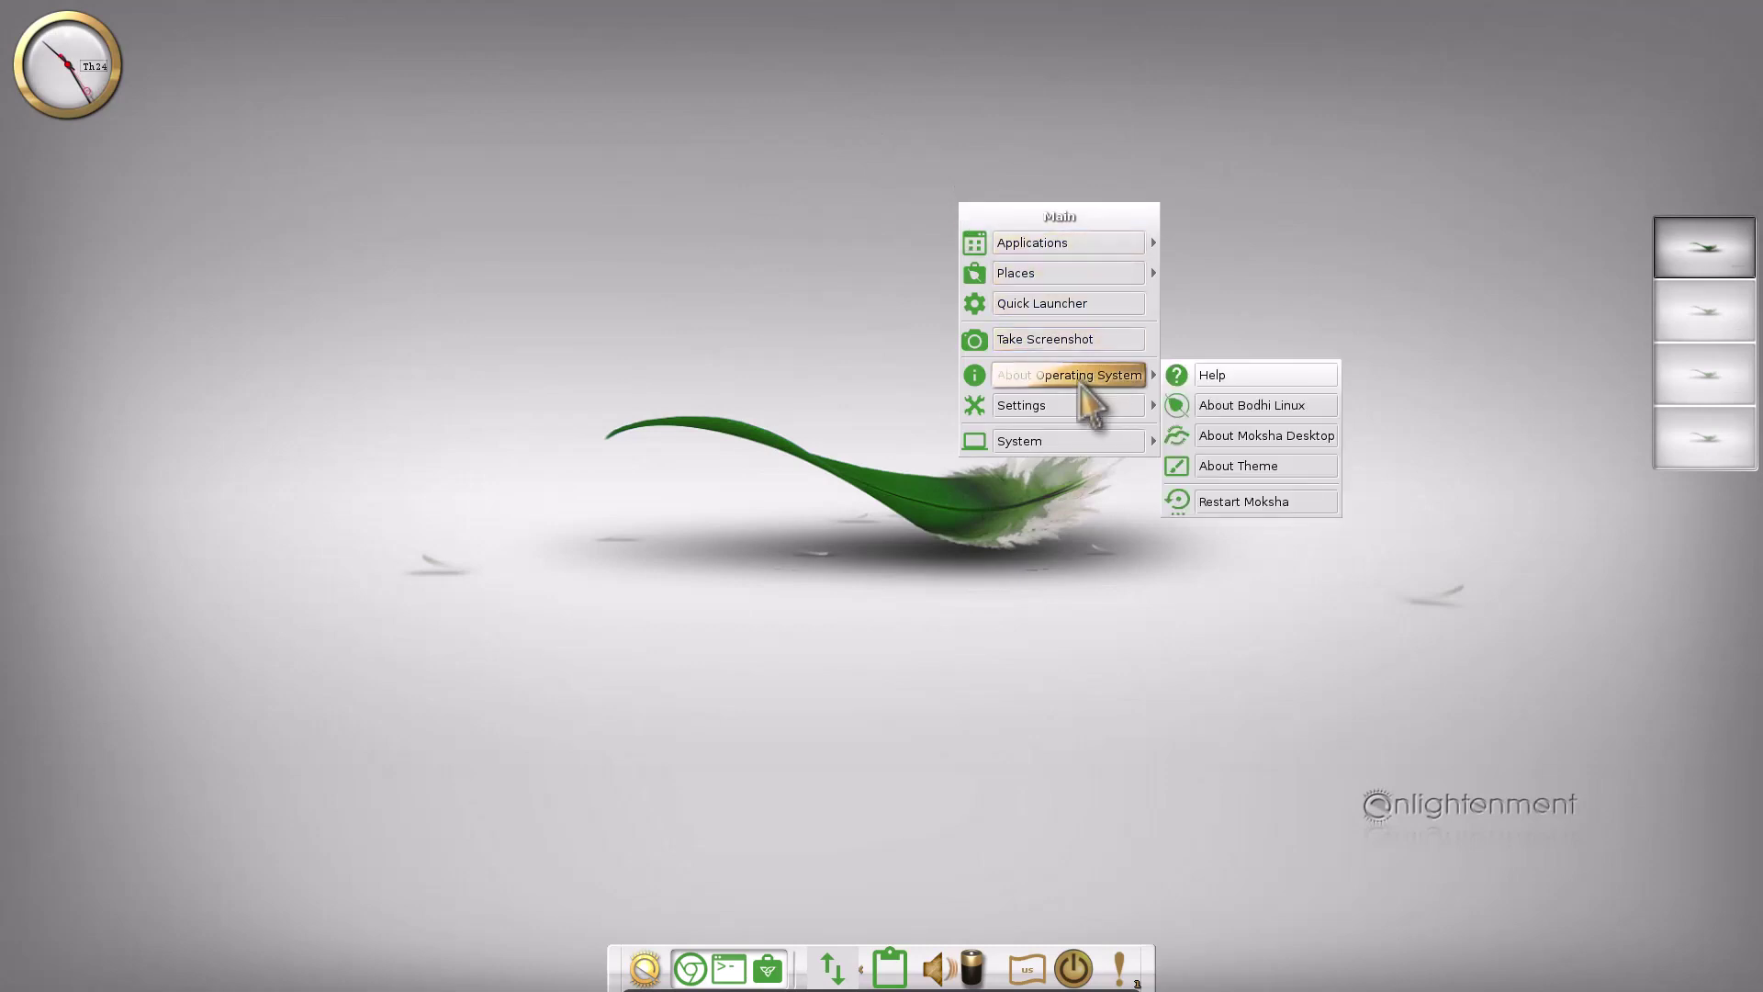
left_click(1249, 407)
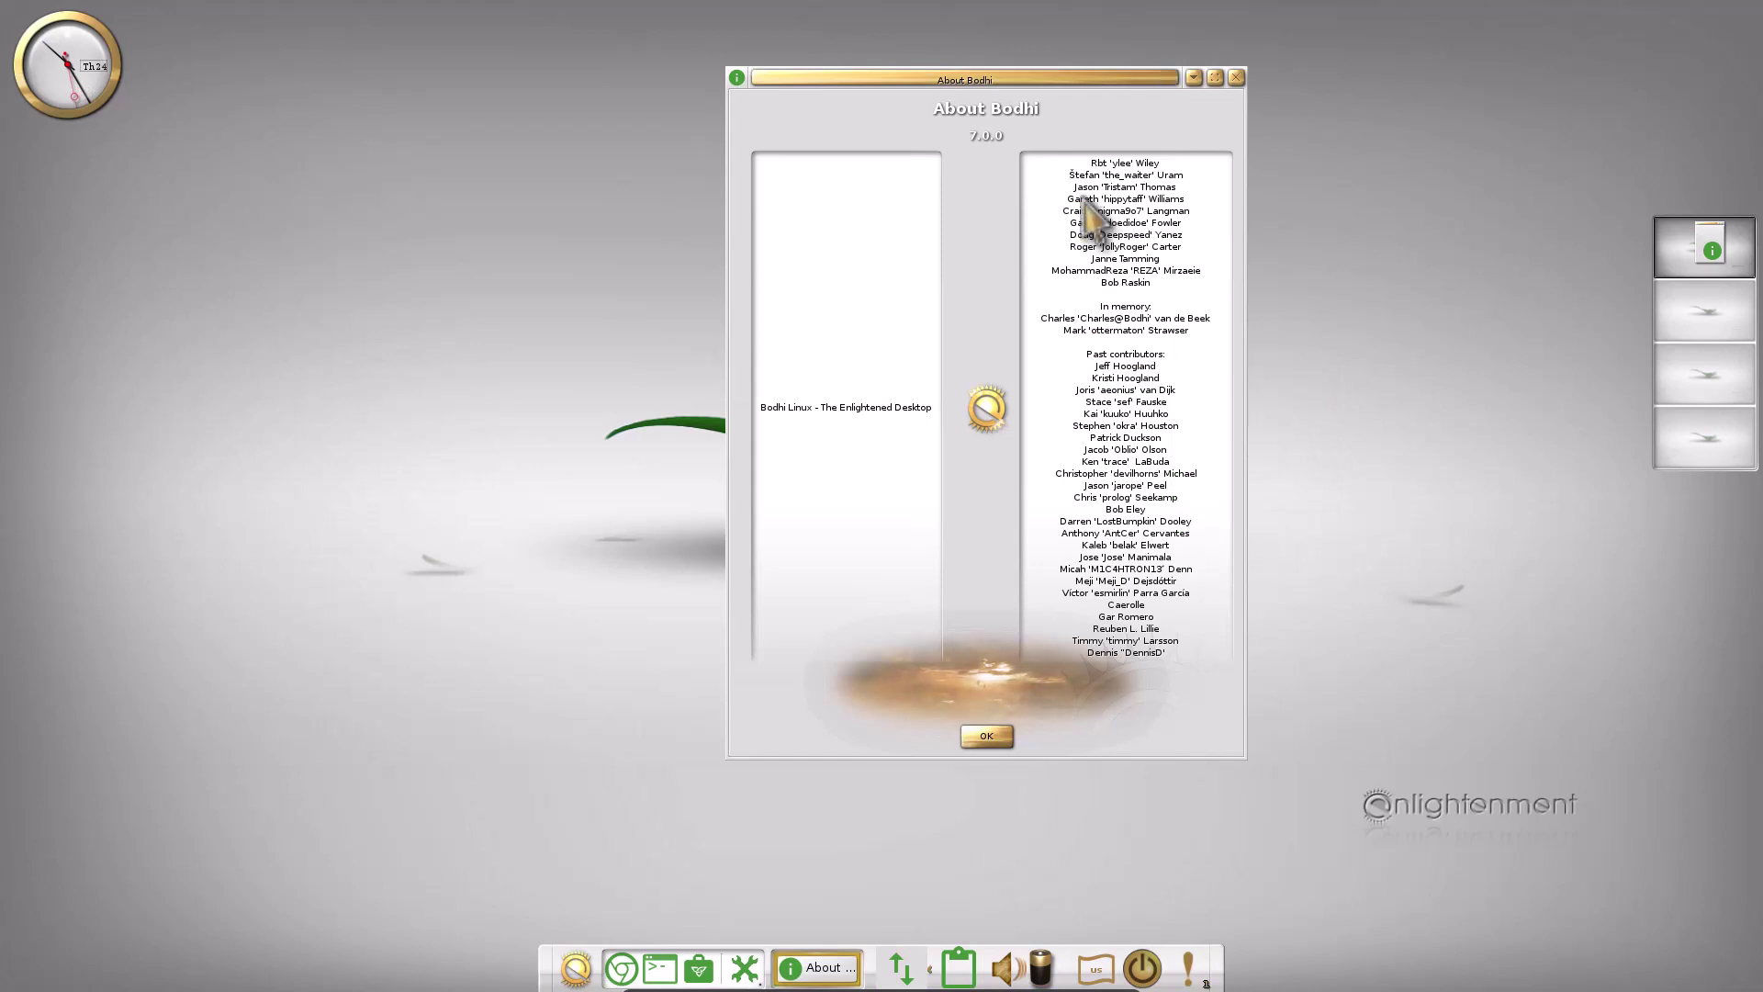
left_click_drag(990, 83, 1181, 95)
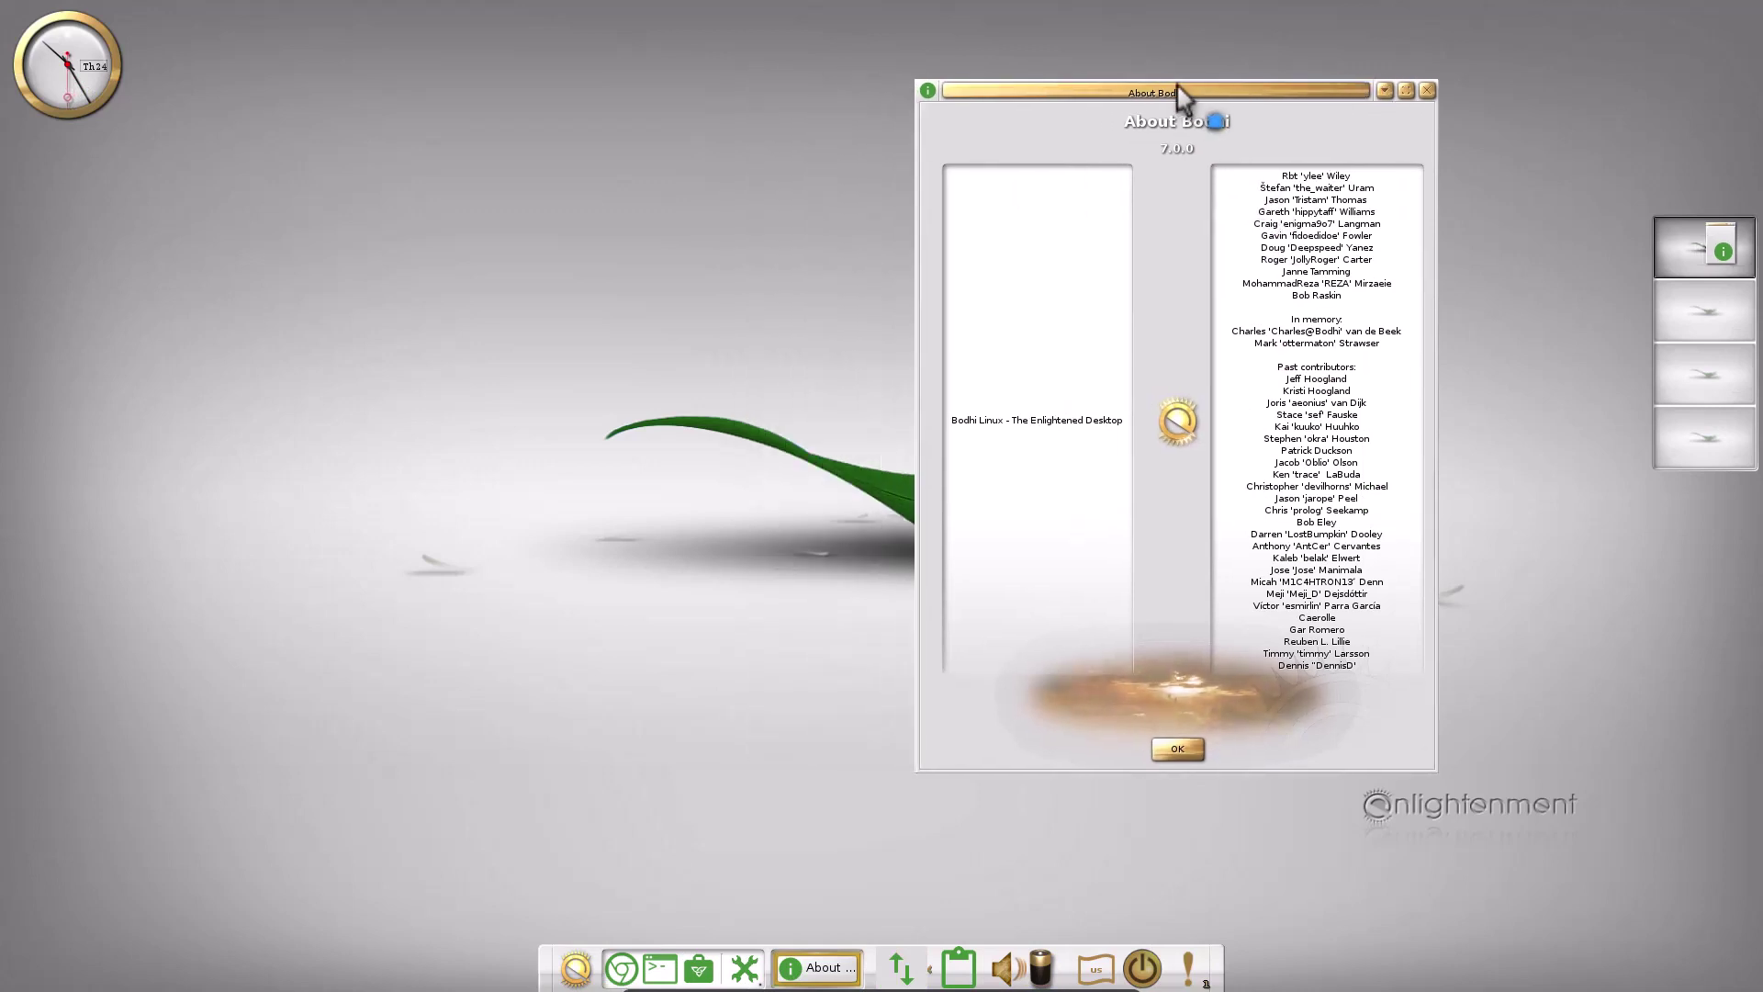
Open About Moksha Desktop and drag it to the left
left_click(266, 422)
mouse_move(404, 597)
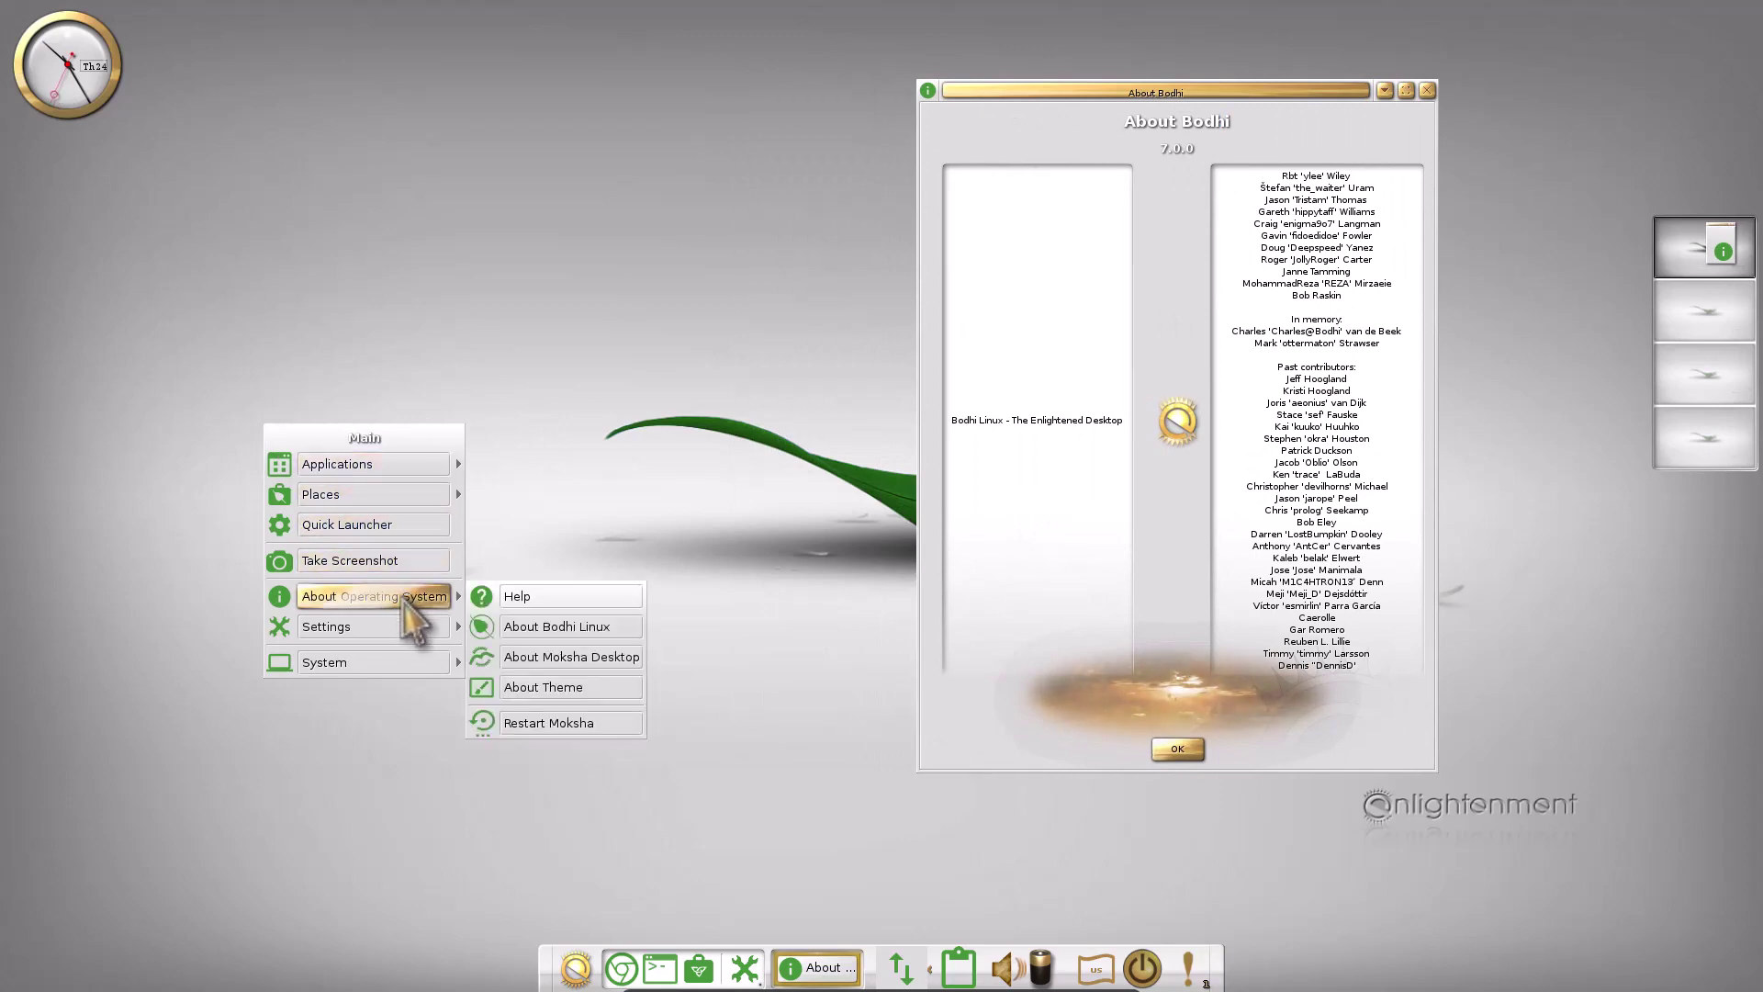
left_click(606, 656)
left_click_drag(1248, 89, 736, 67)
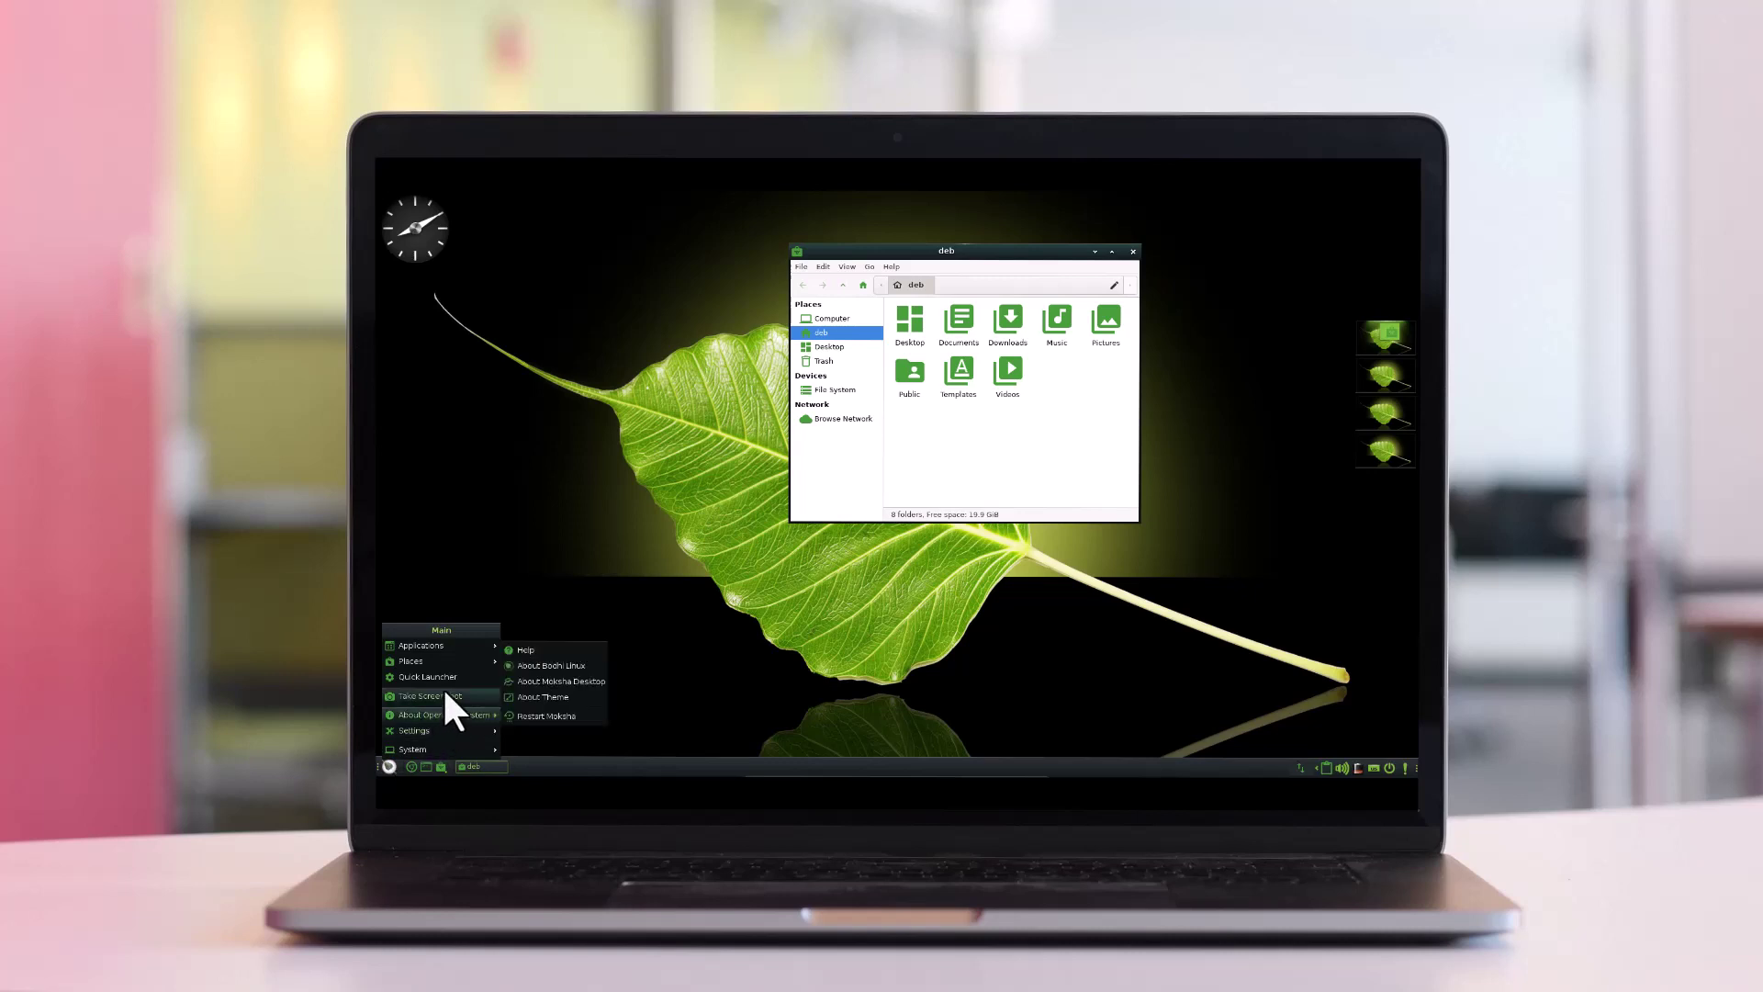
Browse Applications > System Tools in the main menu without launching anything
mouse_move(449, 661)
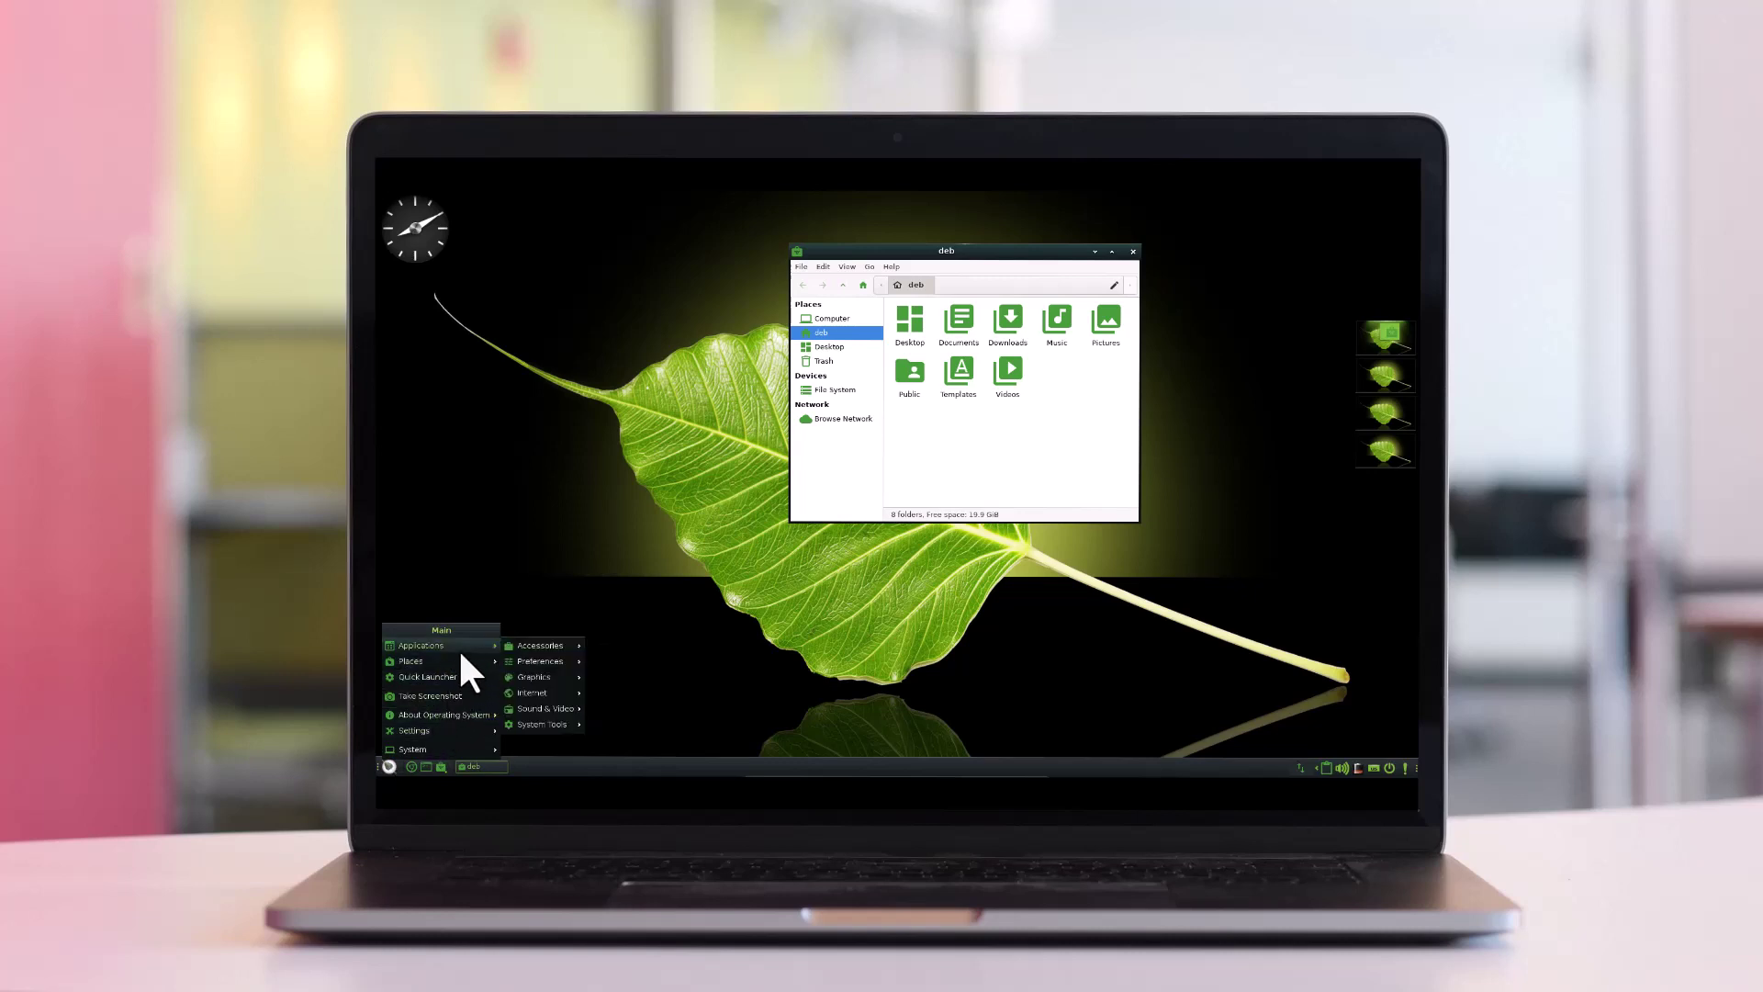
mouse_move(539, 644)
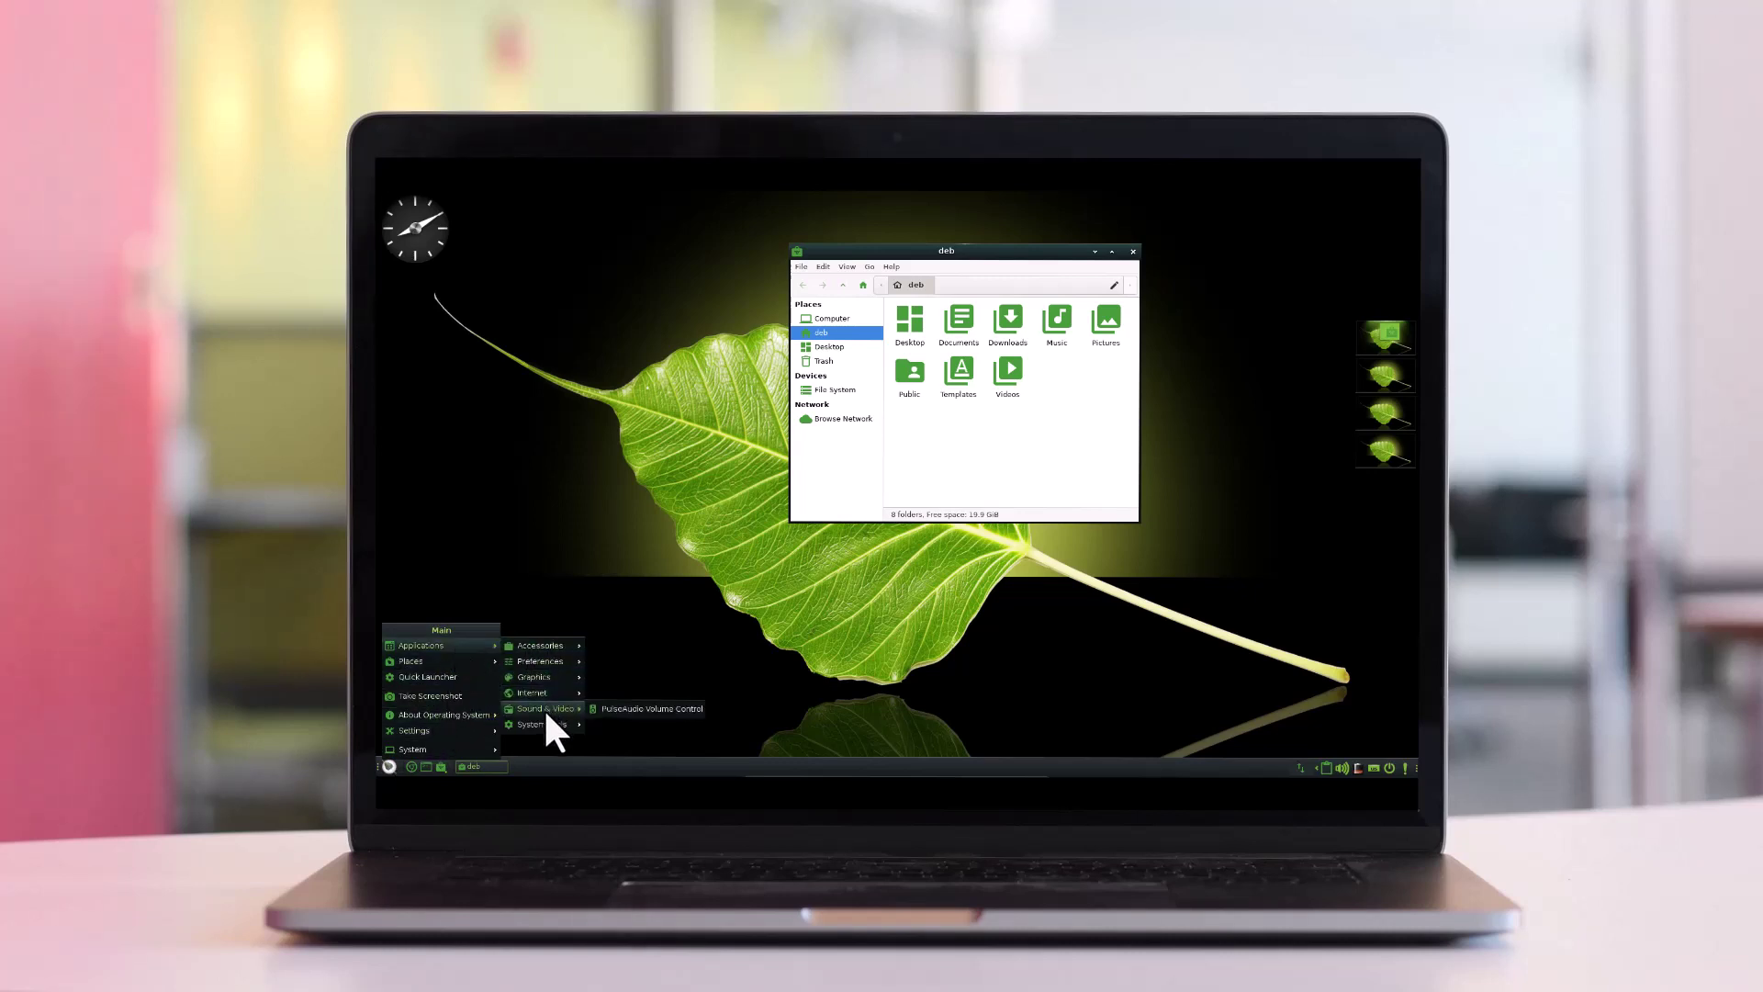
mouse_move(542, 724)
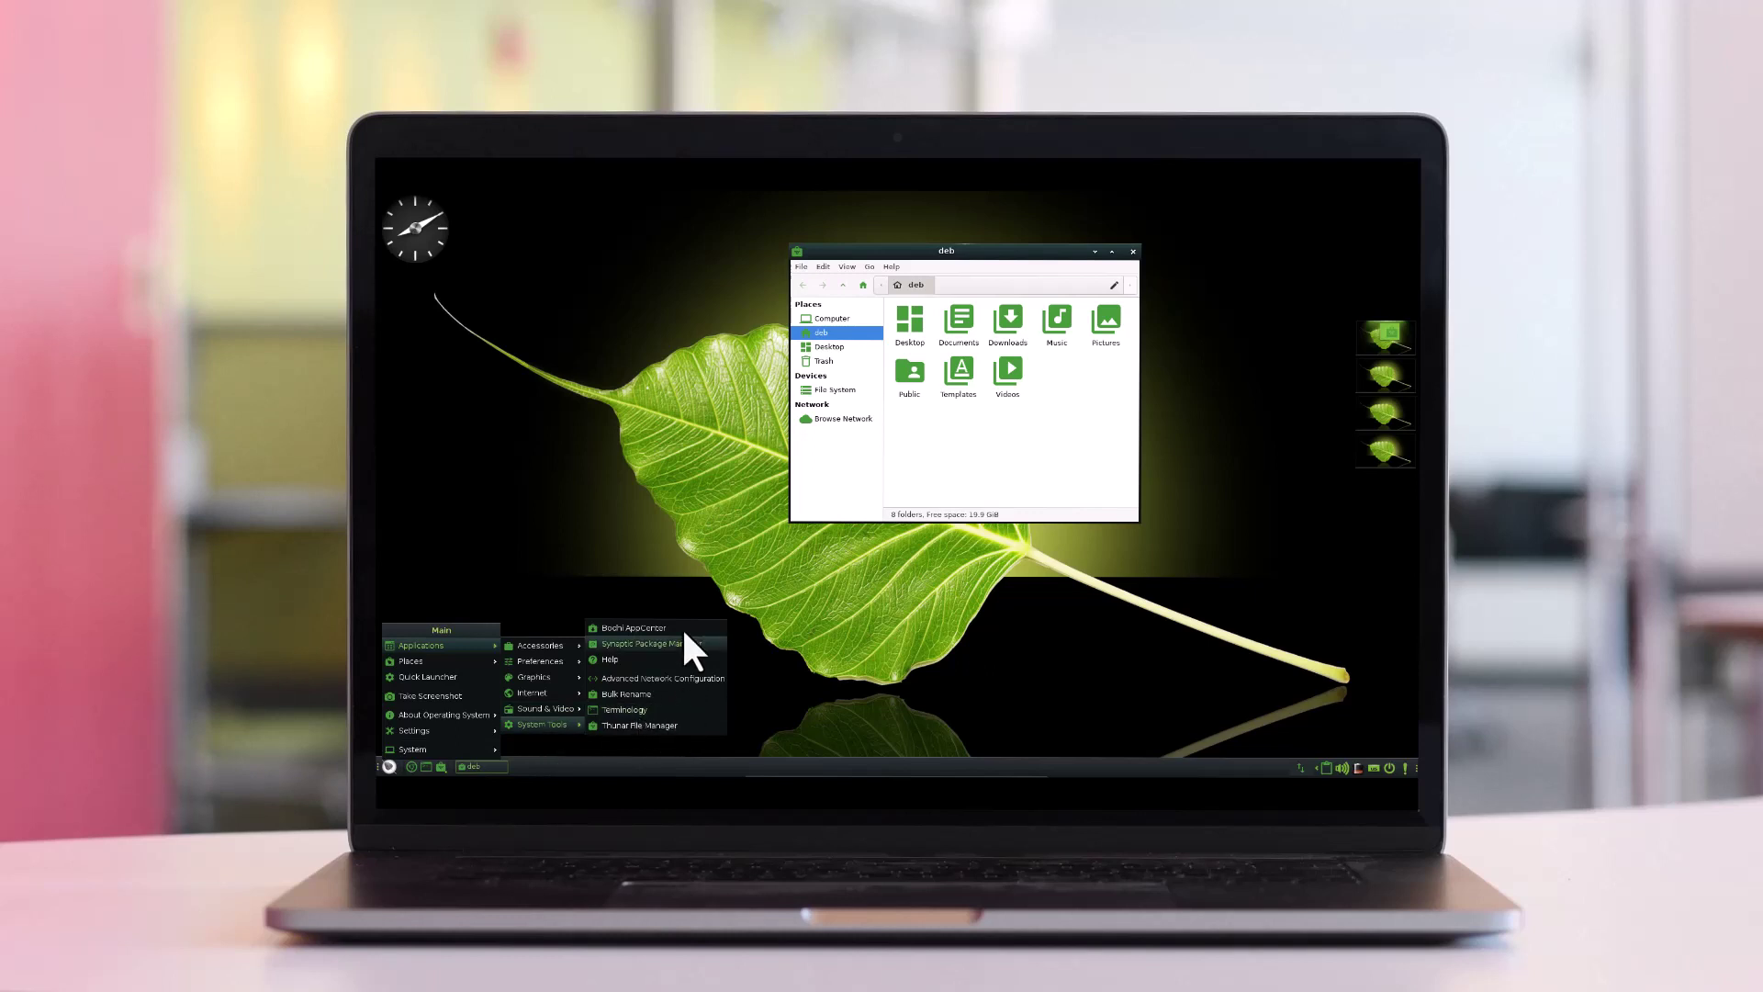
left_click(1076, 619)
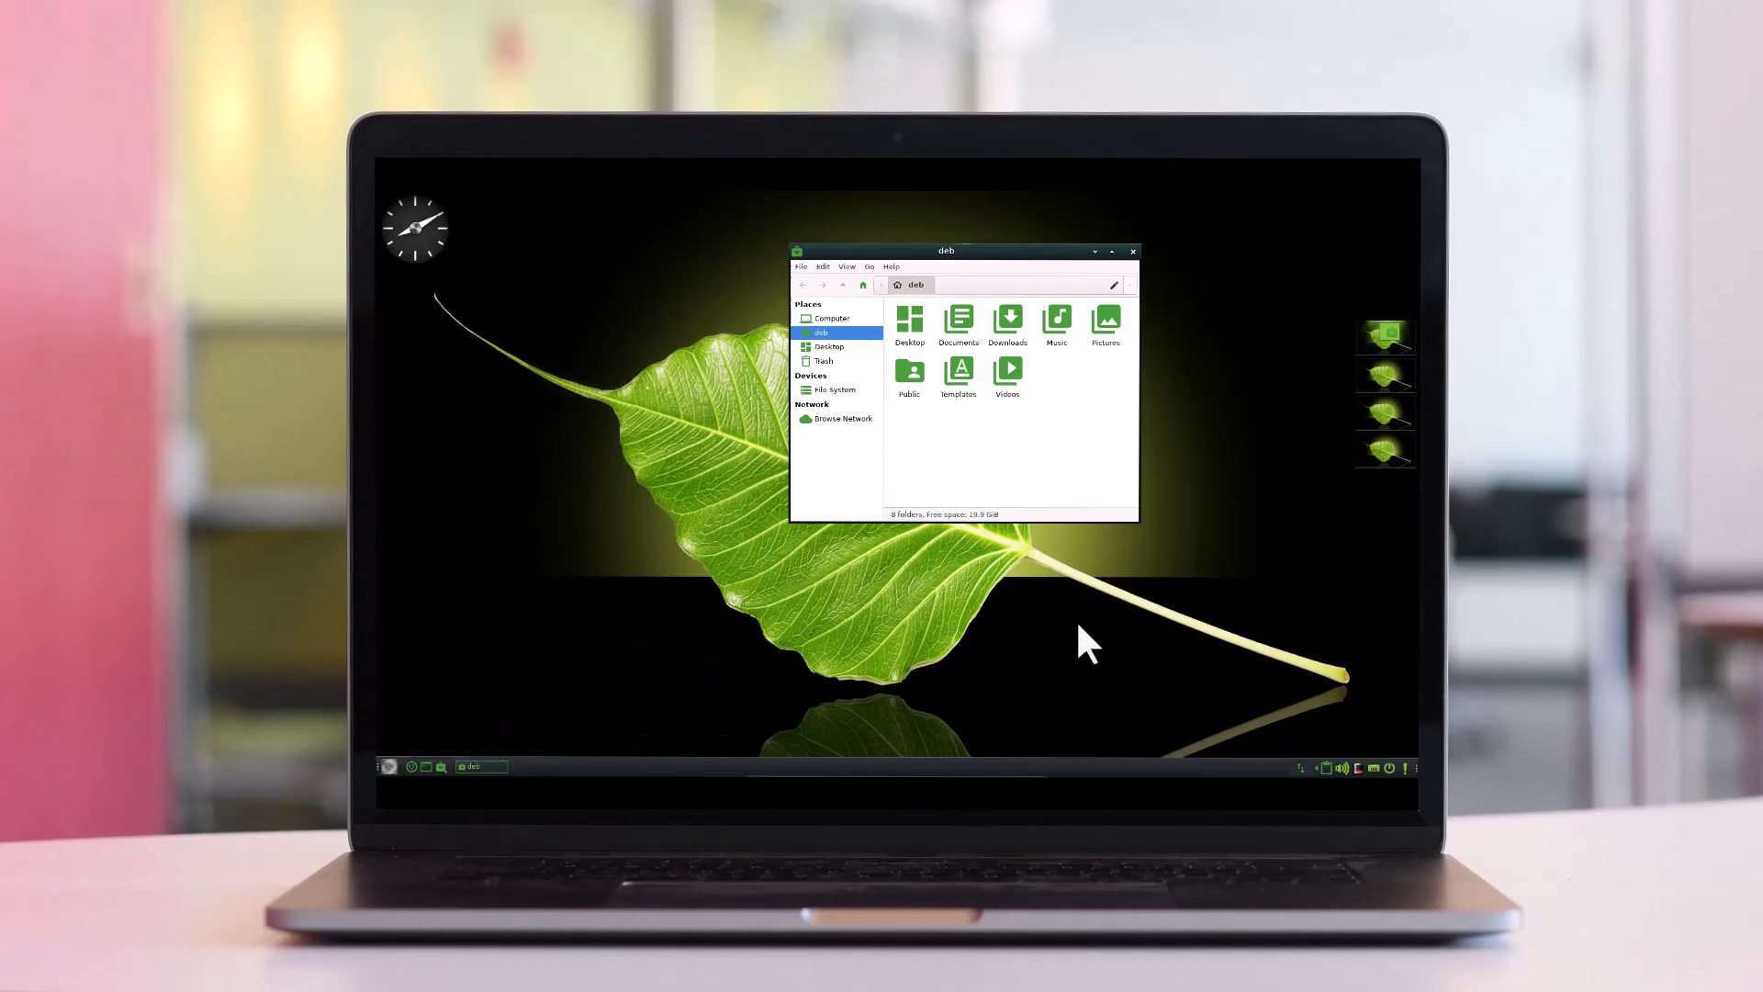
Check the network and volume tray popups, then drag the home folder window up-left
left_click(1310, 763)
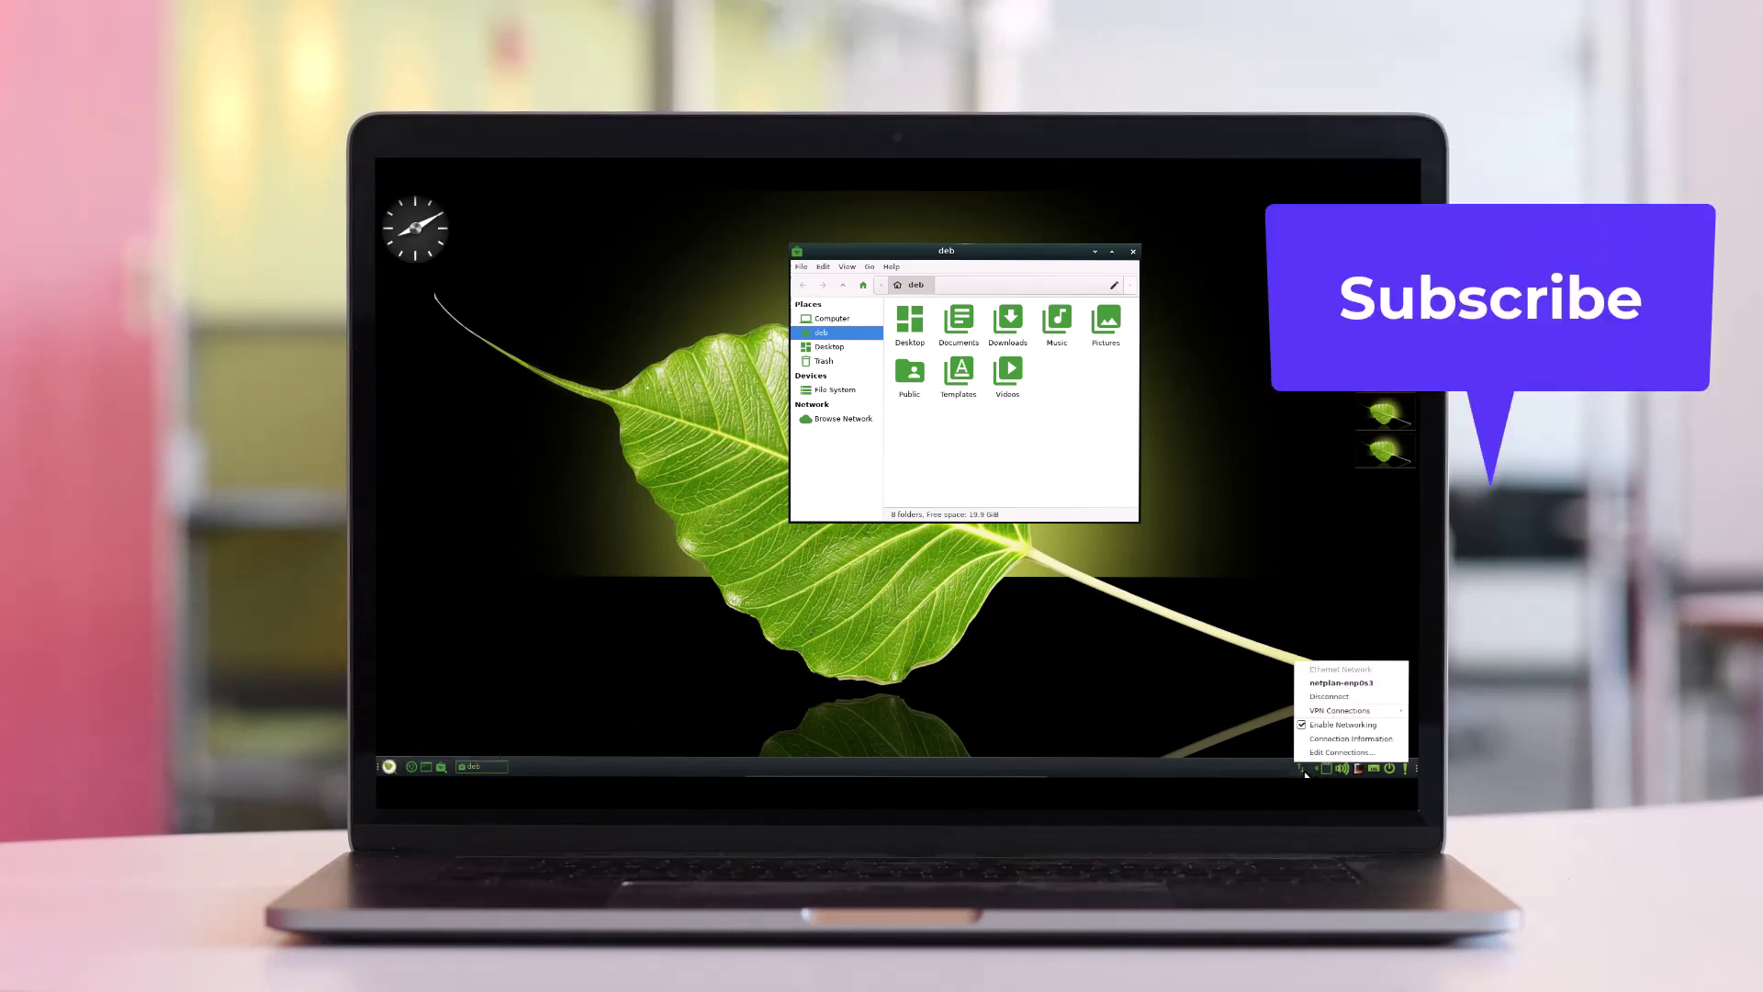
left_click(1233, 705)
left_click(1277, 766)
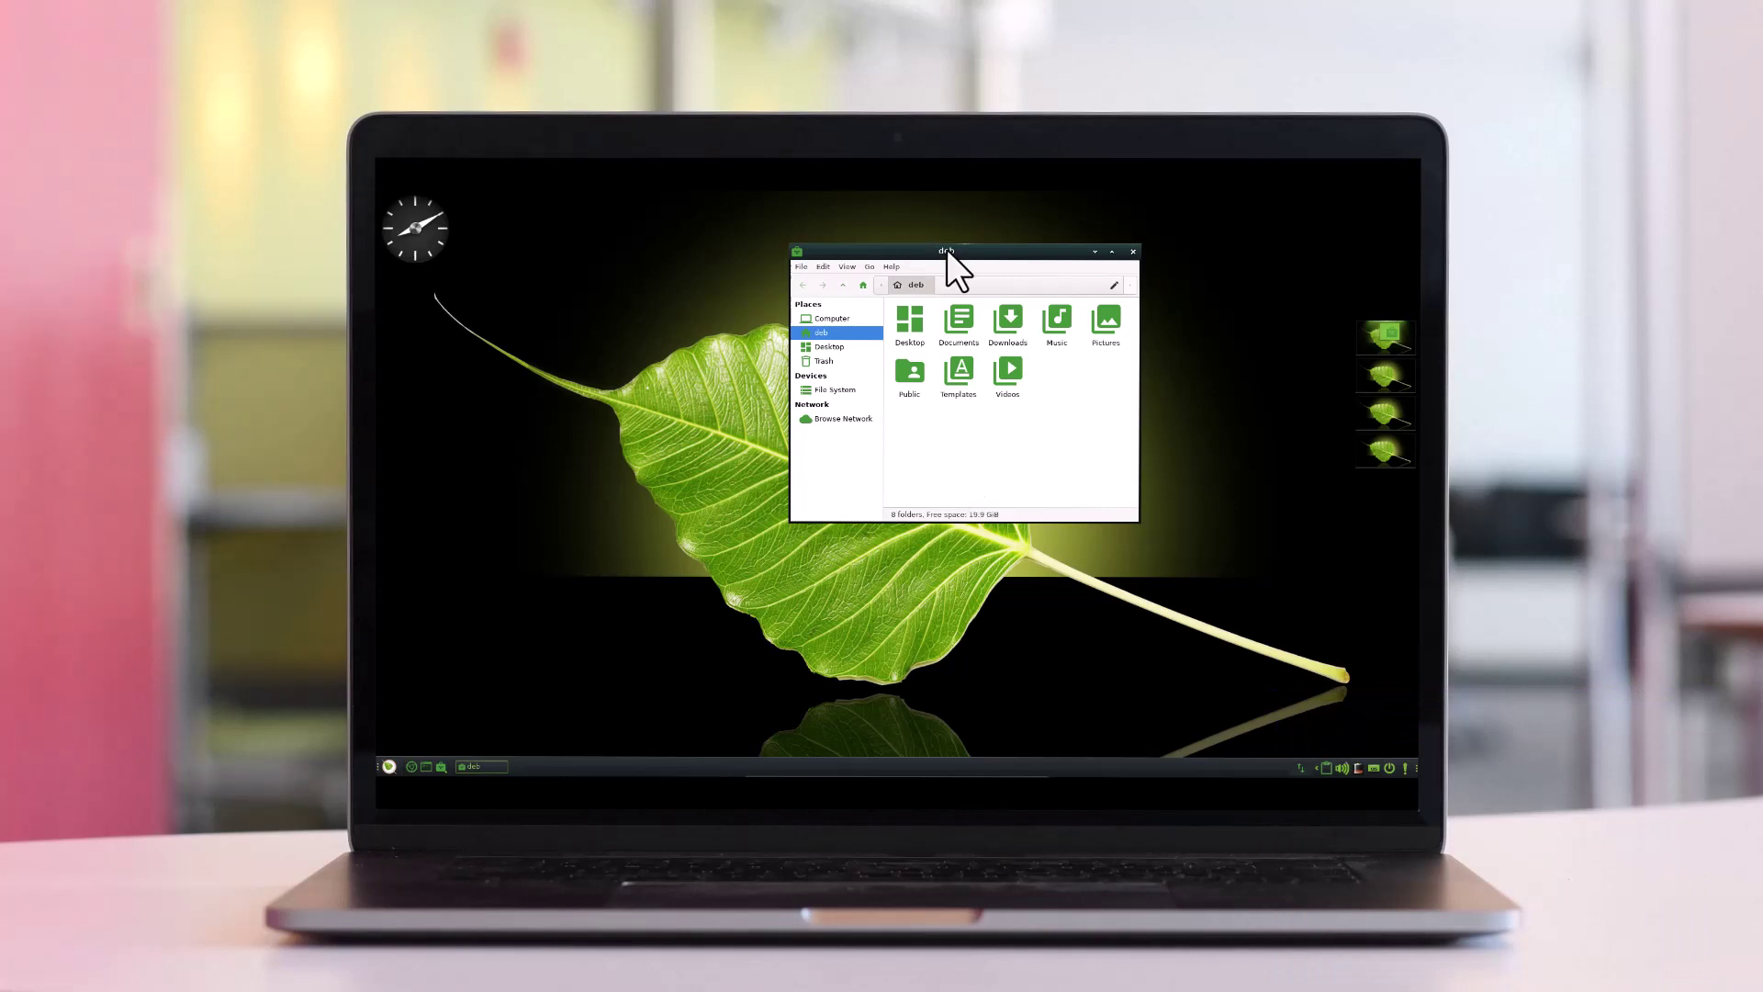
left_click_drag(955, 252, 753, 215)
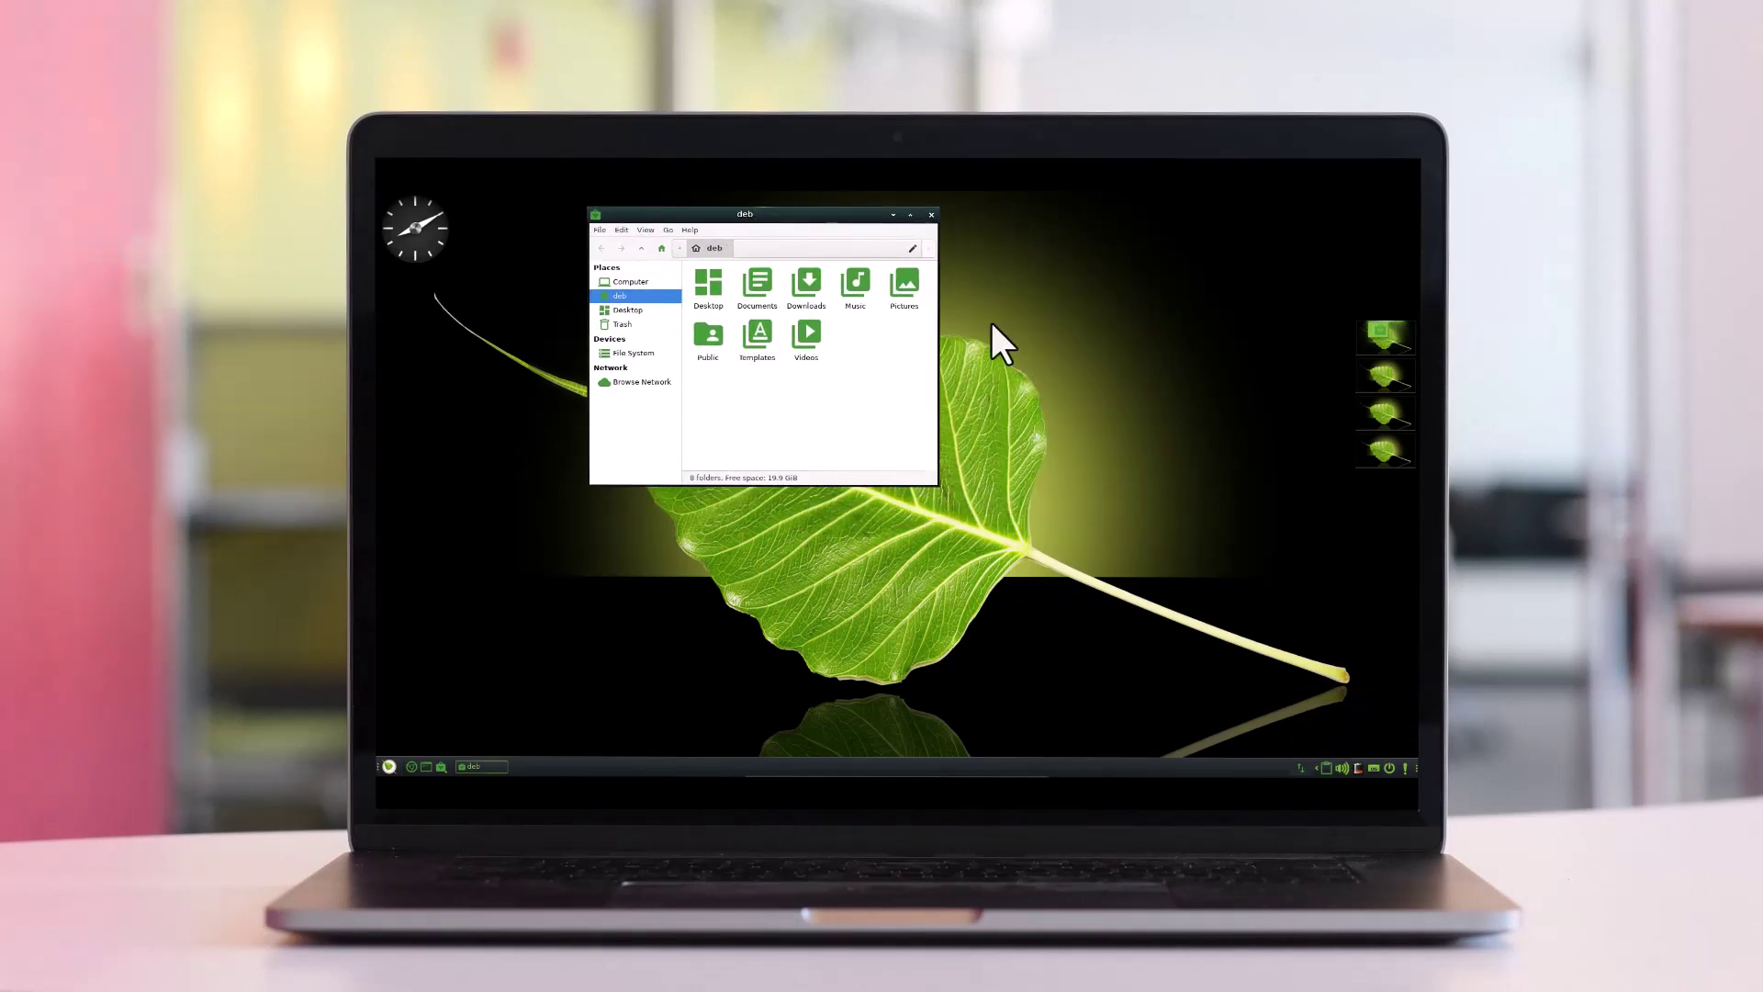